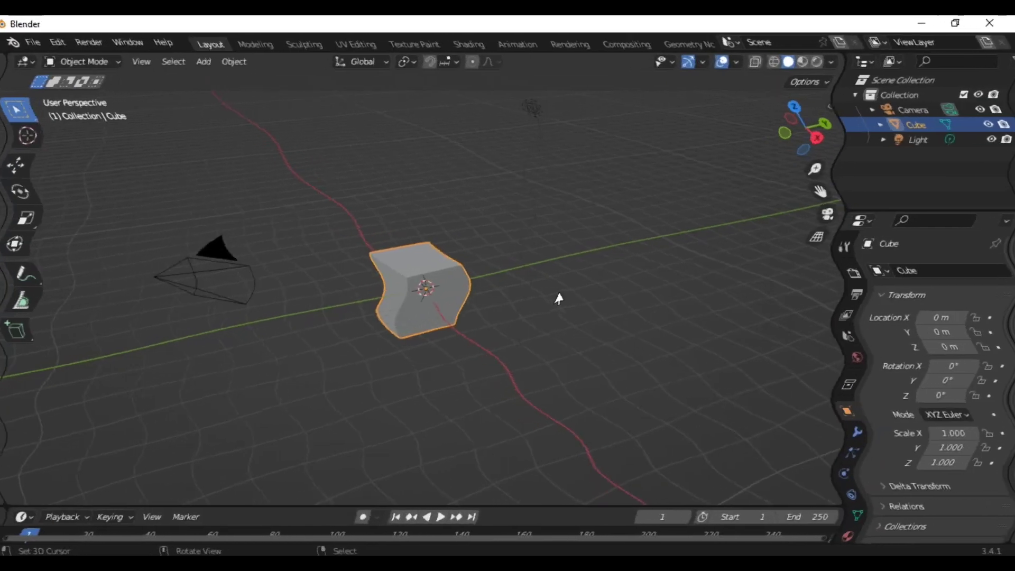
Step: Delete the default camera, cube and light from the scene
key(a)
key(x)
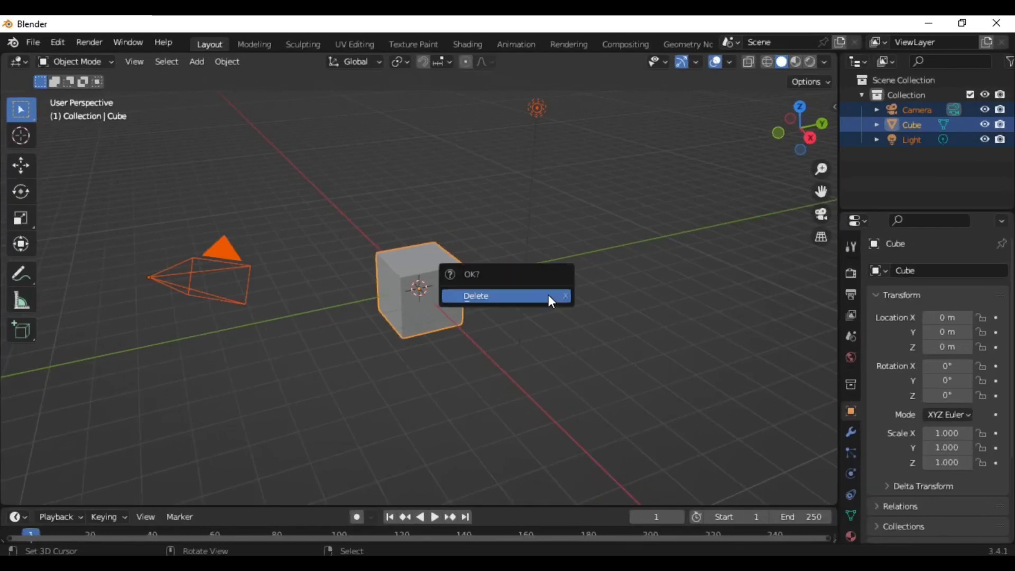
click(548, 294)
Step: In front view, add minion.jpg from the Desktop as a reference image
click(779, 136)
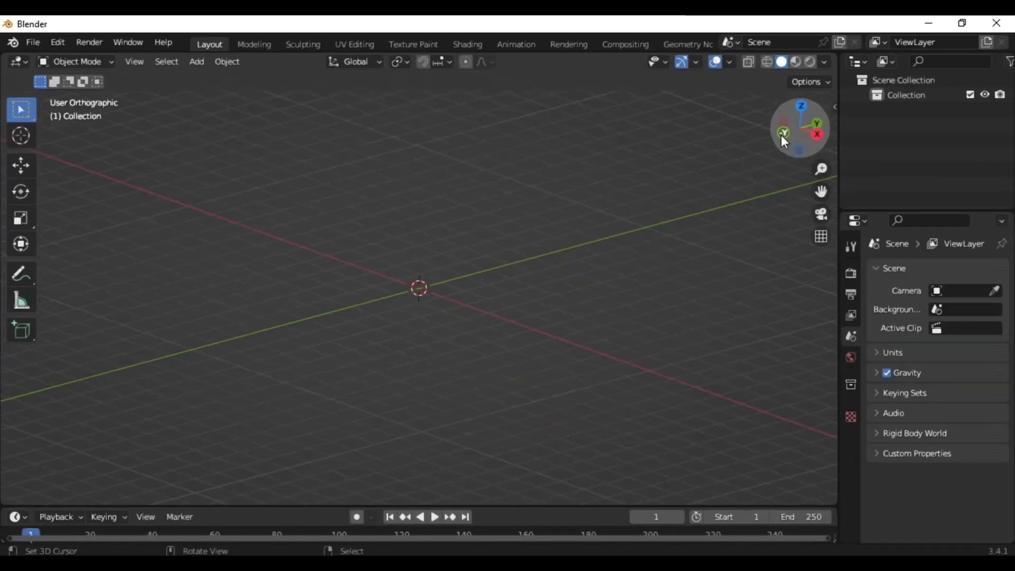
key(shift+a)
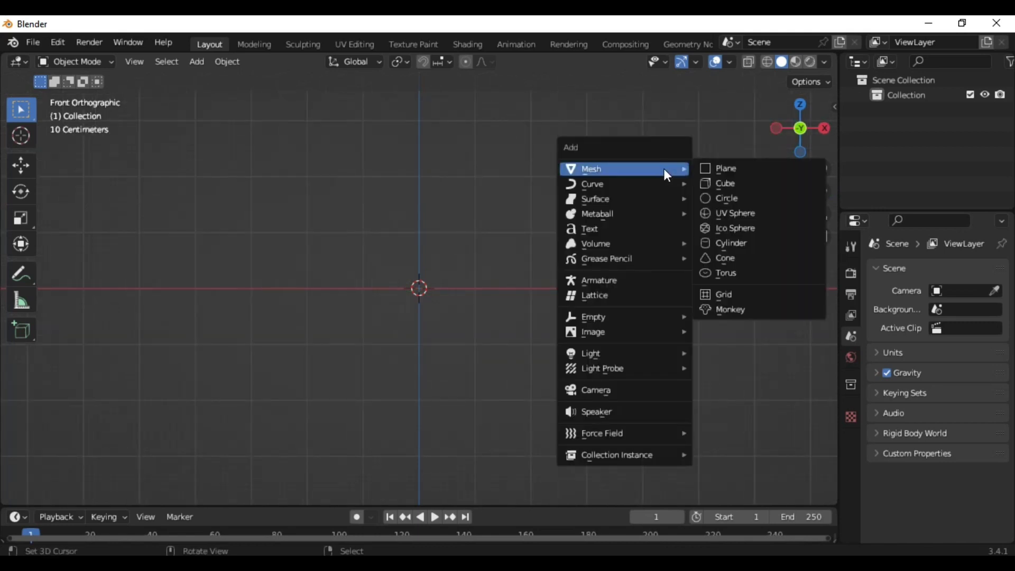
key(Escape)
key(shift+a)
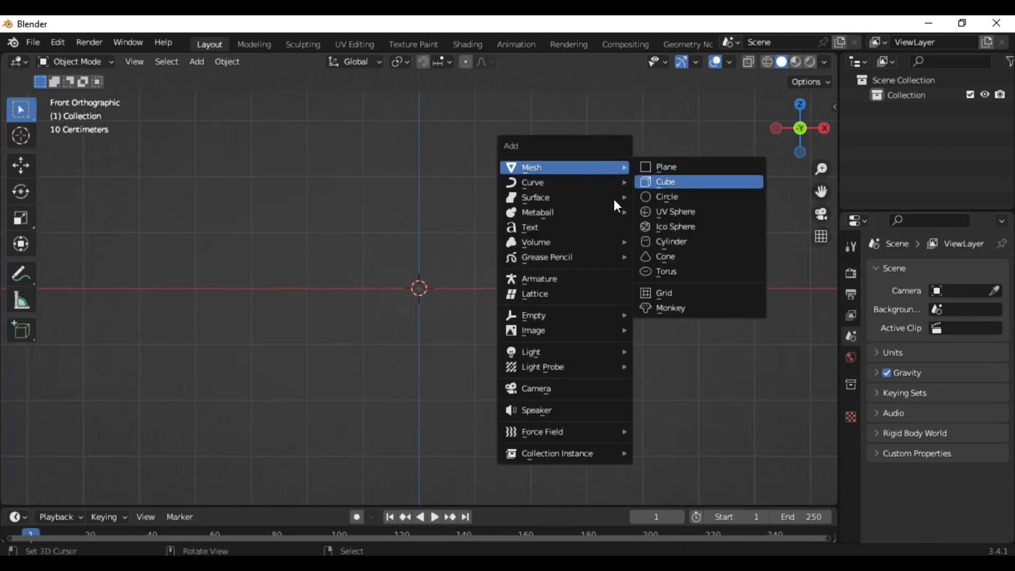
click(667, 330)
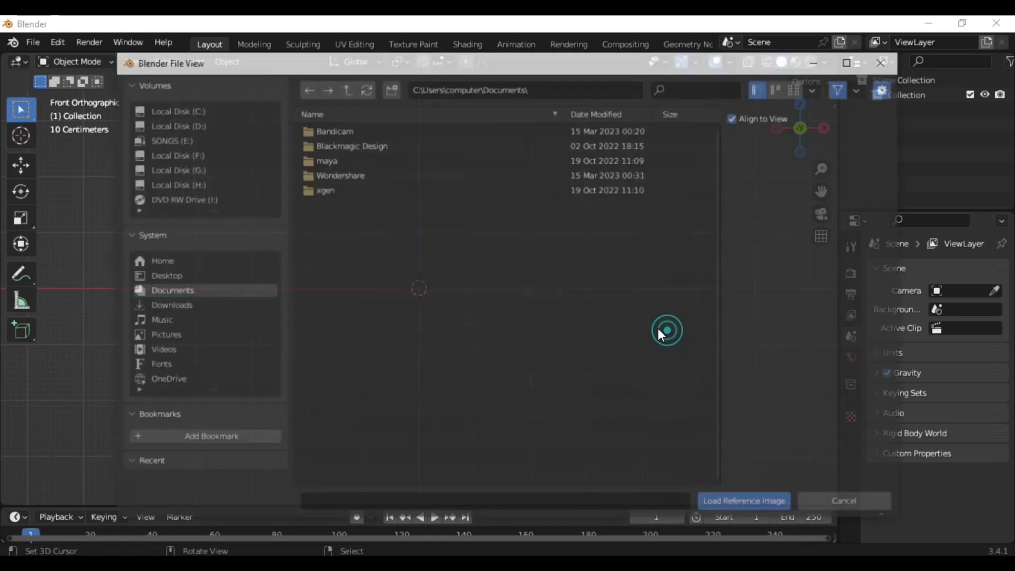
click(183, 276)
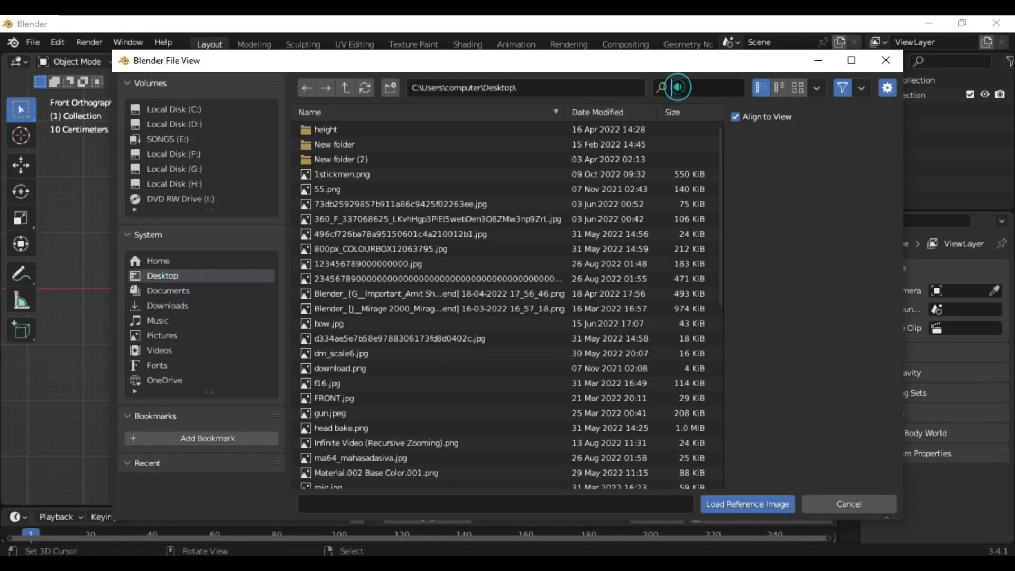
text(minion)
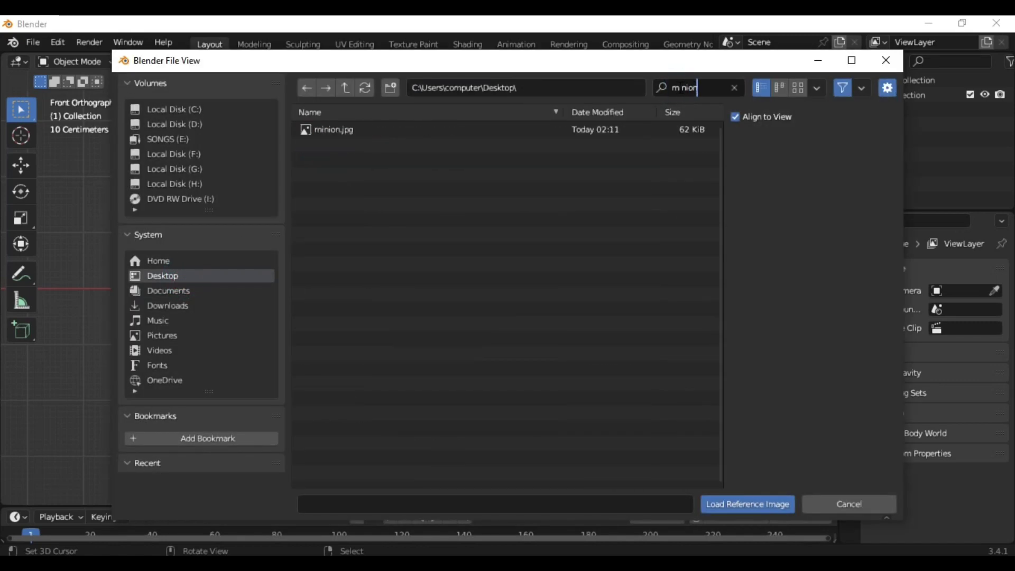
double_click(480, 126)
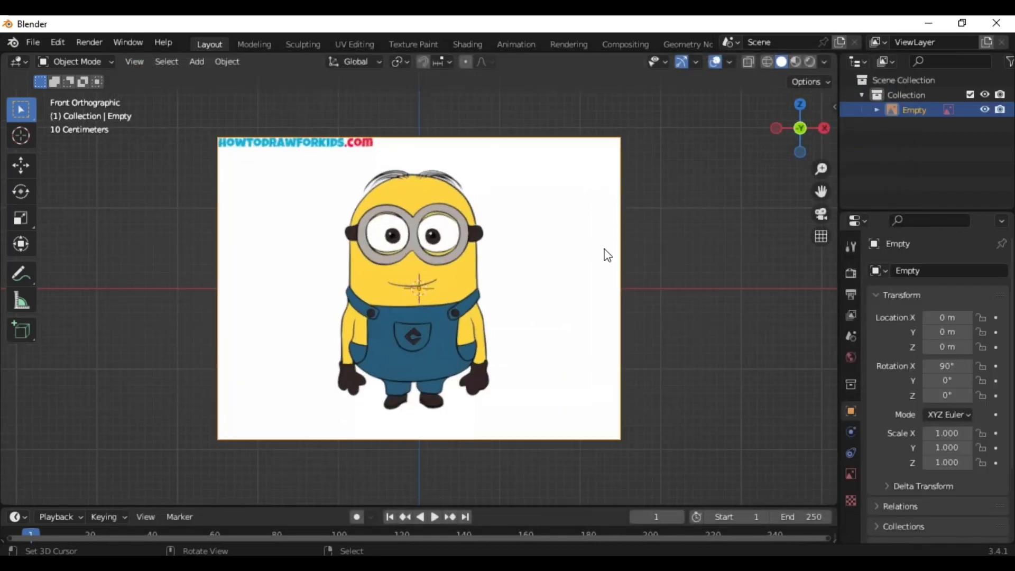
Step: Add a UV sphere in front view and raise it along Z to head height (Z 0.40783)
mouse_move(607, 255)
middle_down()
mouse_move(526, 281)
mouse_move(652, 247)
middle_up()
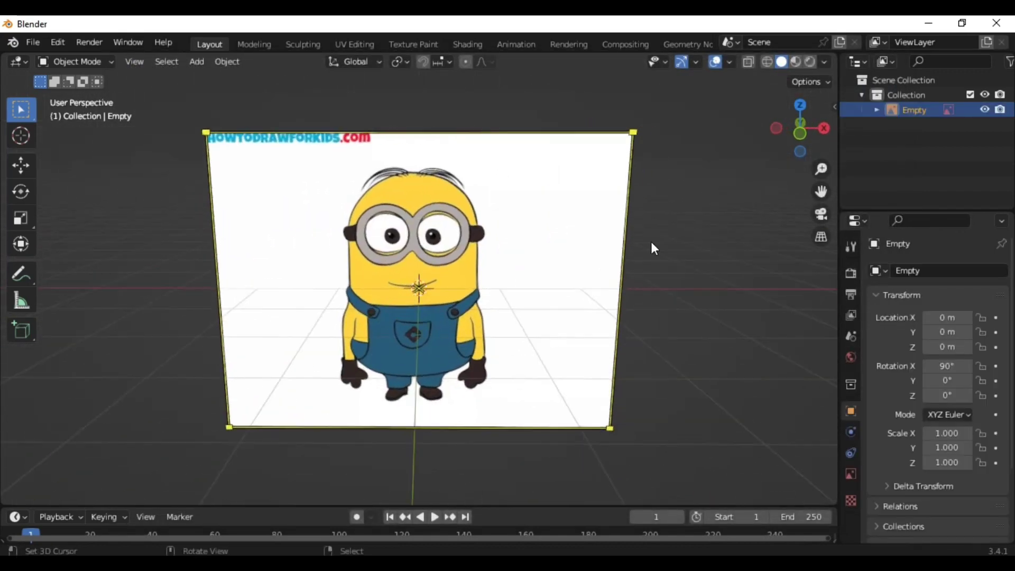
click(794, 137)
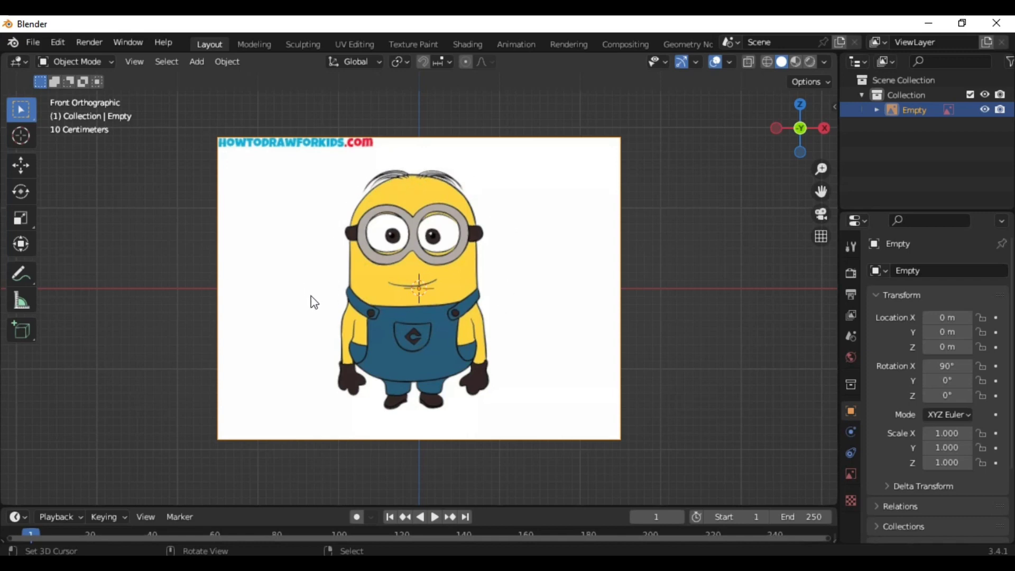
key(shift+a)
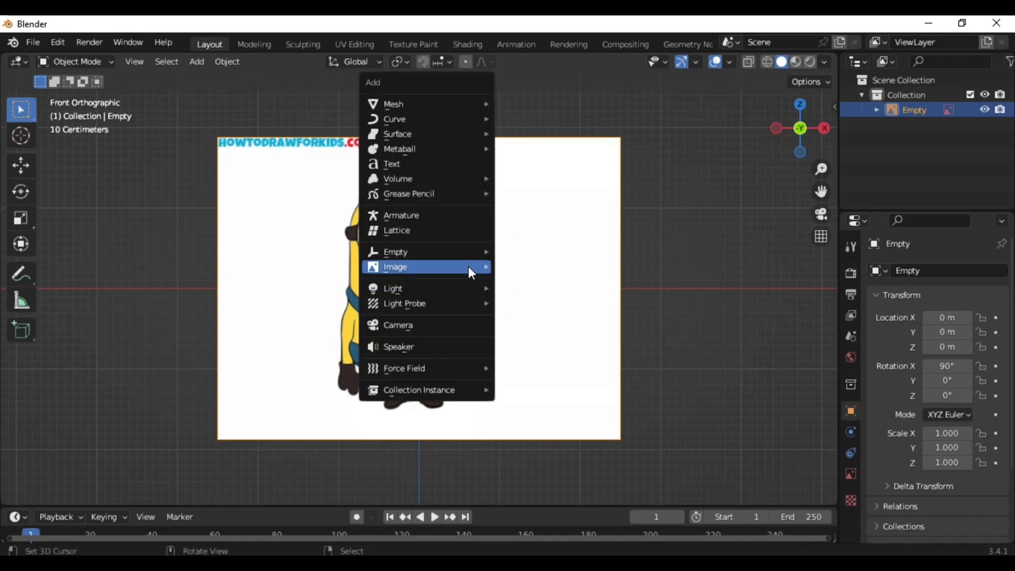
click(526, 150)
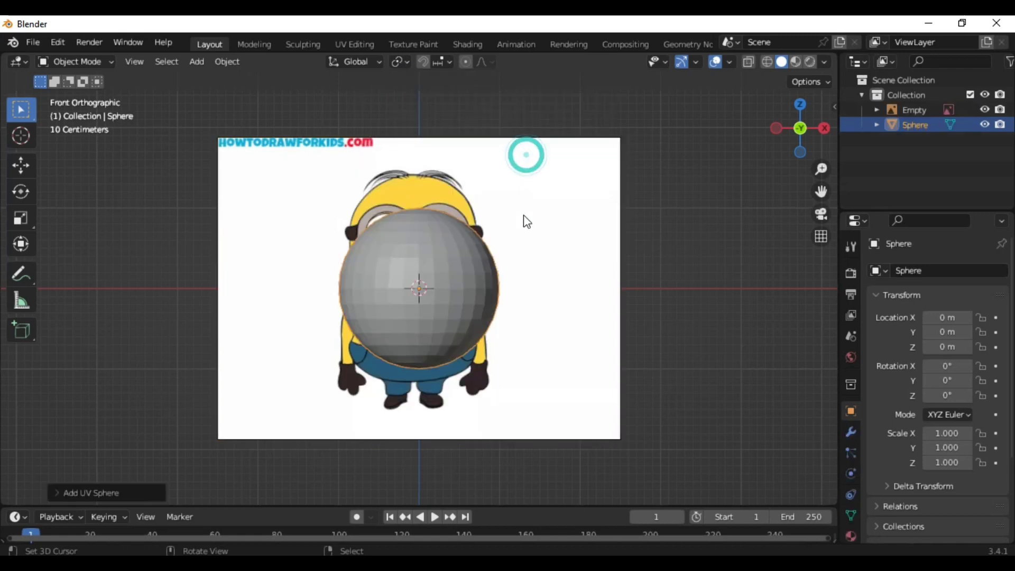
key(g)
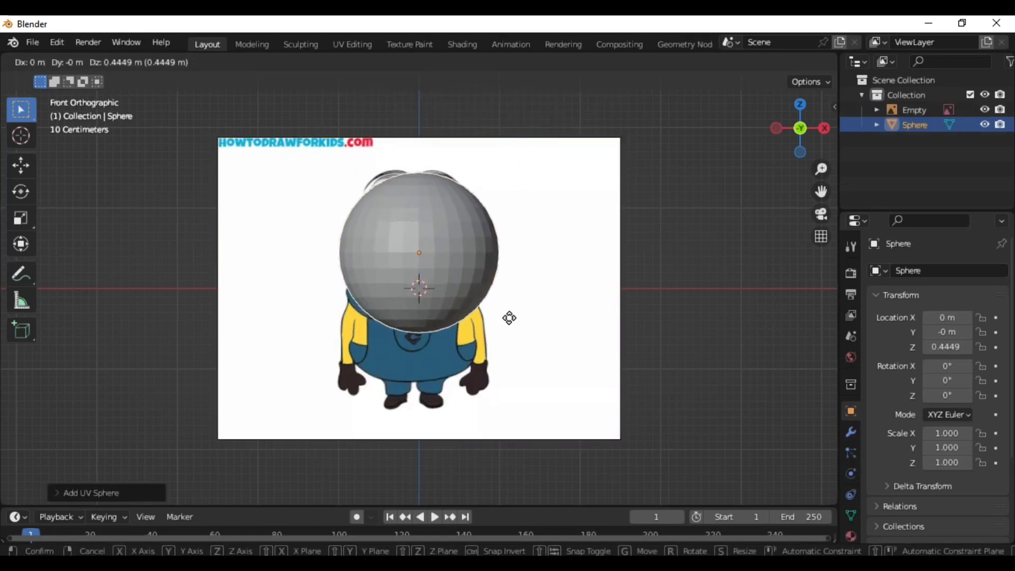
key(z)
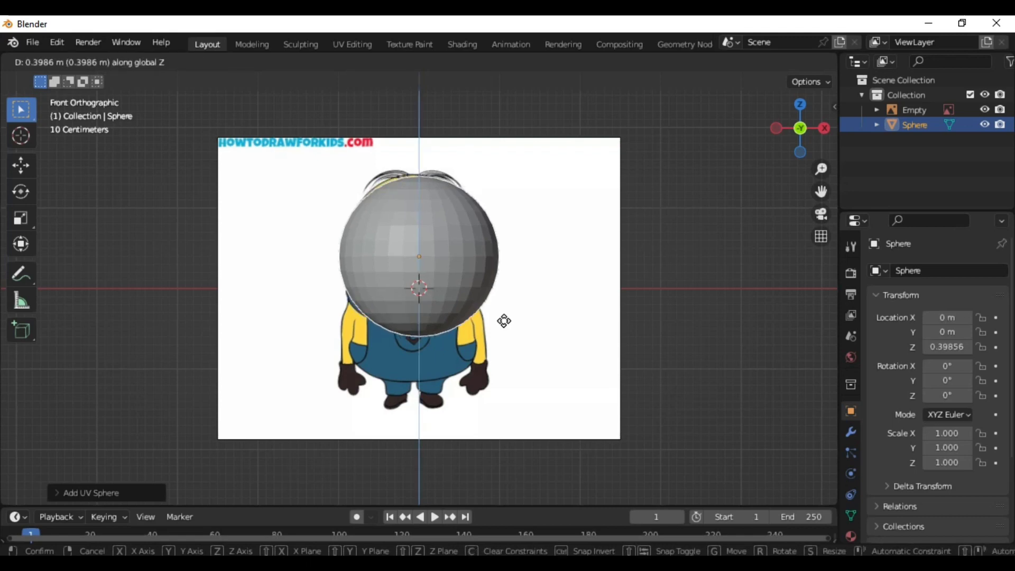
click(504, 321)
Step: In X-ray wireframe, shift the sphere along X to -0.1029 over the head, then restore solid shading
click(746, 60)
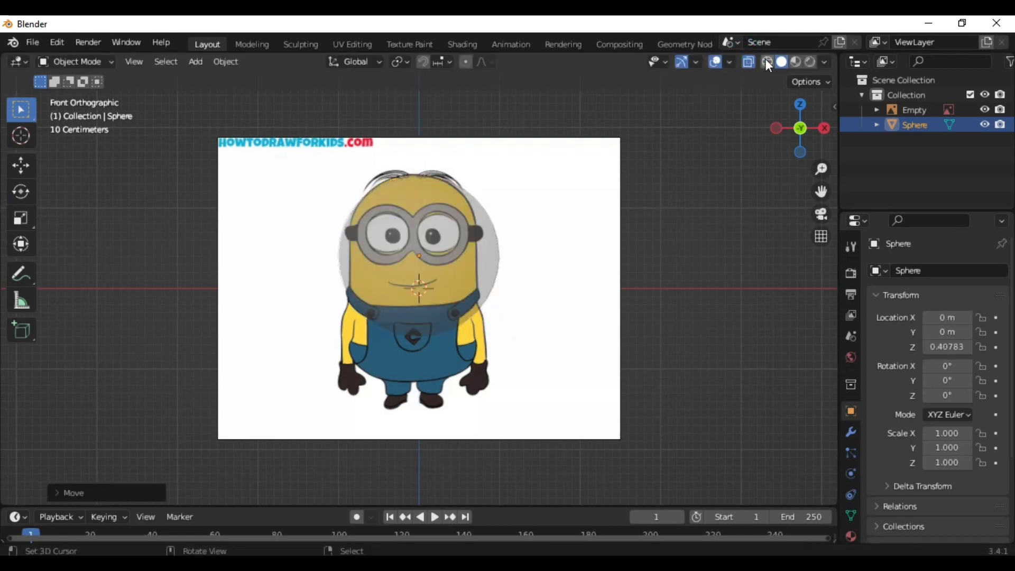
click(767, 62)
scroll(578, 193, up, 2)
key(g)
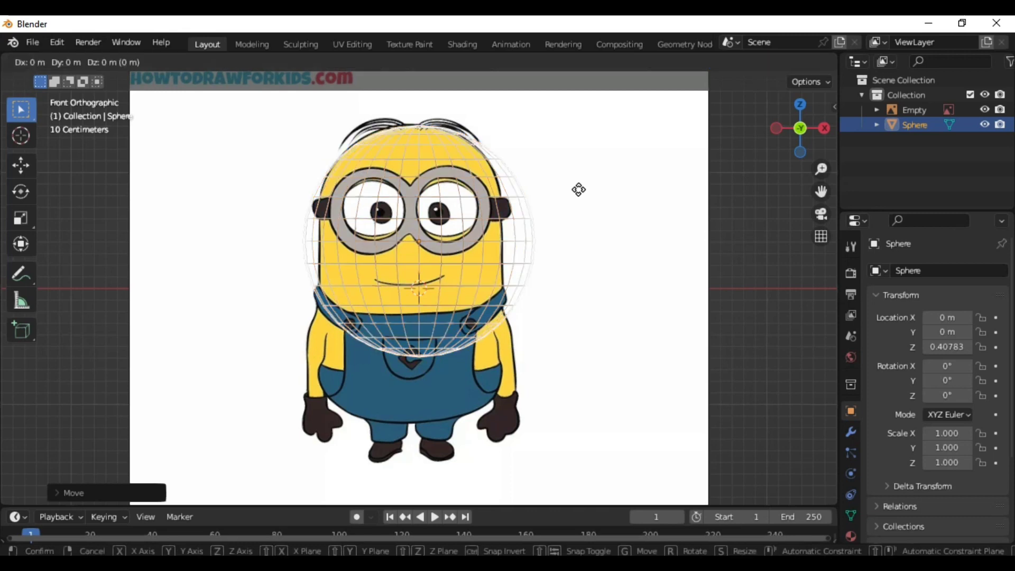
key(x)
click(565, 190)
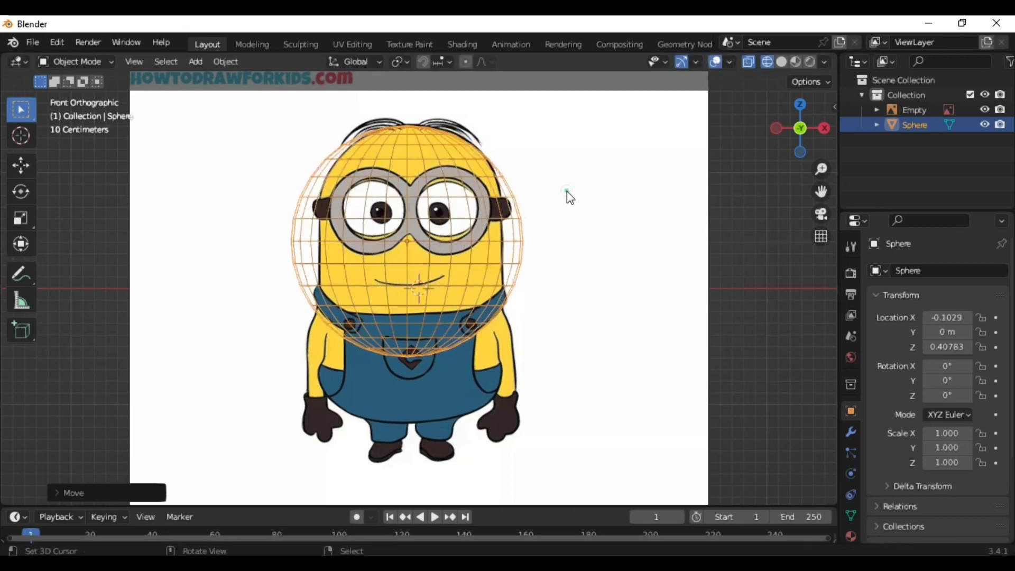
click(781, 61)
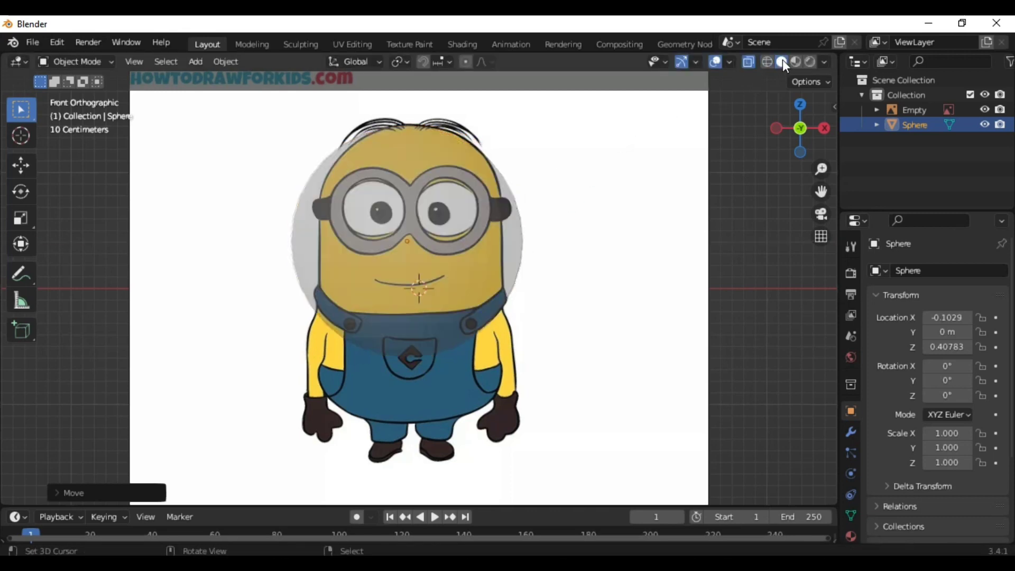
Step: In Edit Mode, box-select and delete the sphere's lower-half vertices, then enable proportional editing
click(748, 62)
key(Tab)
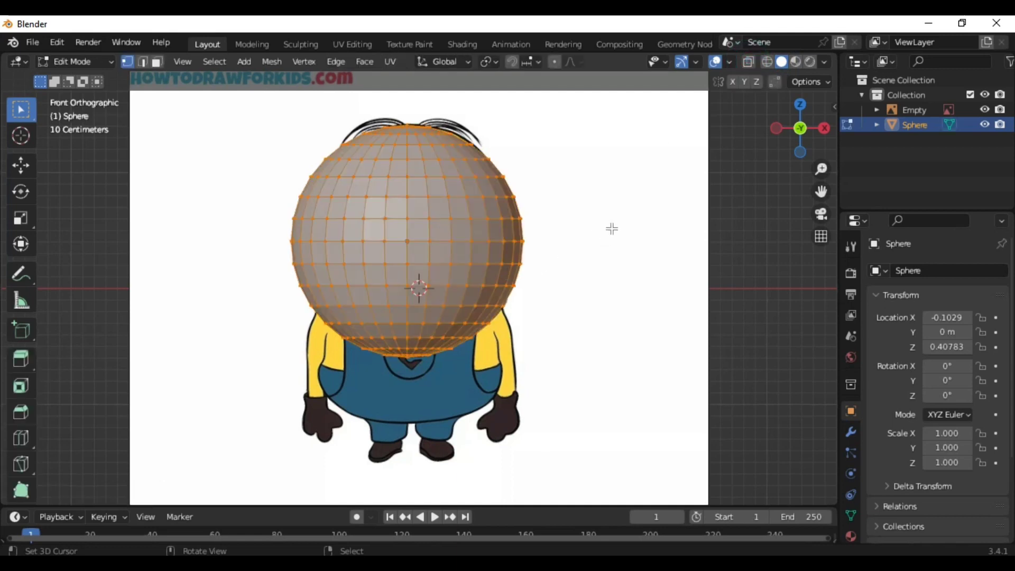
click(745, 62)
click(612, 306)
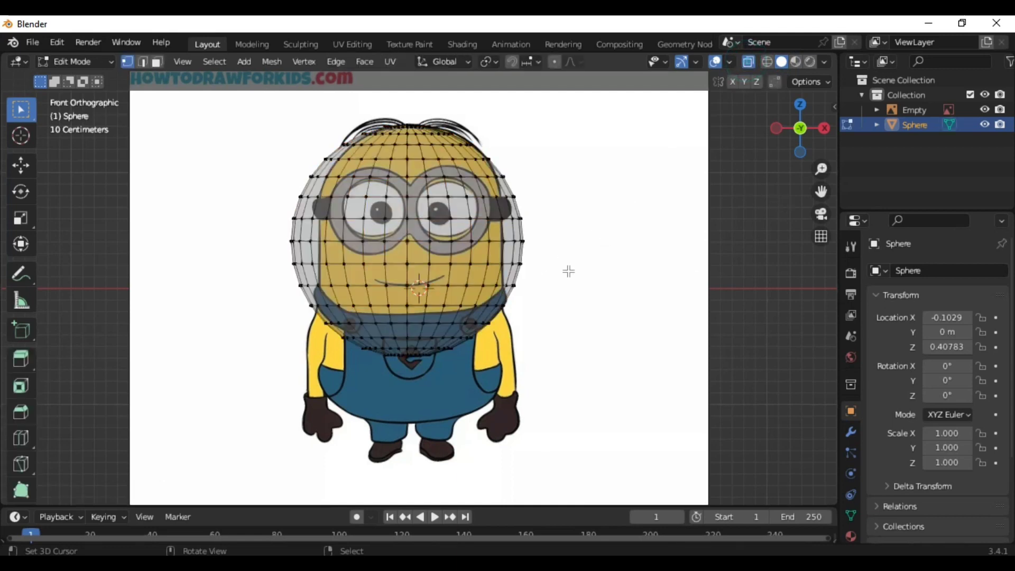
drag(568, 271, 245, 376)
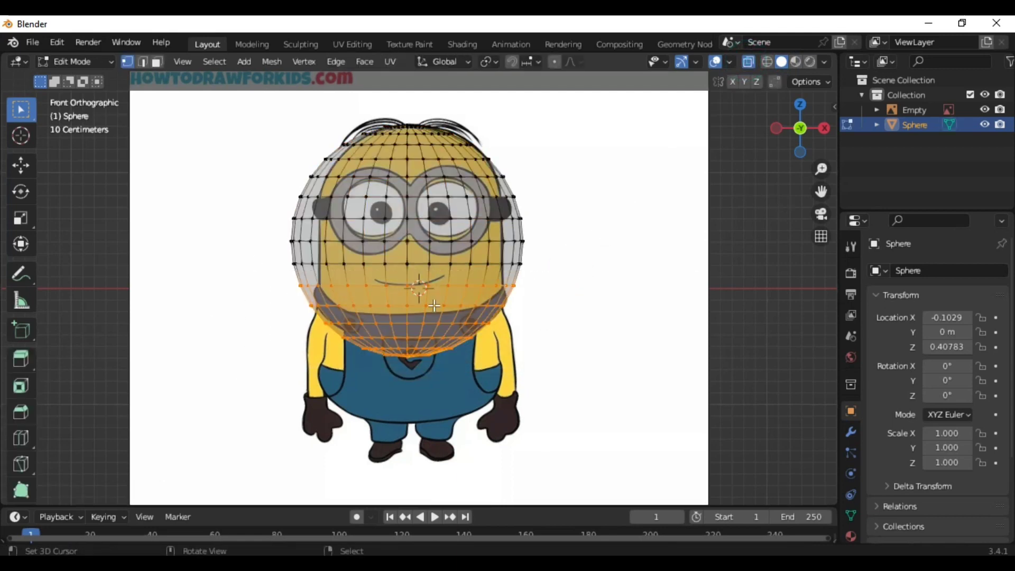
key(x)
click(389, 325)
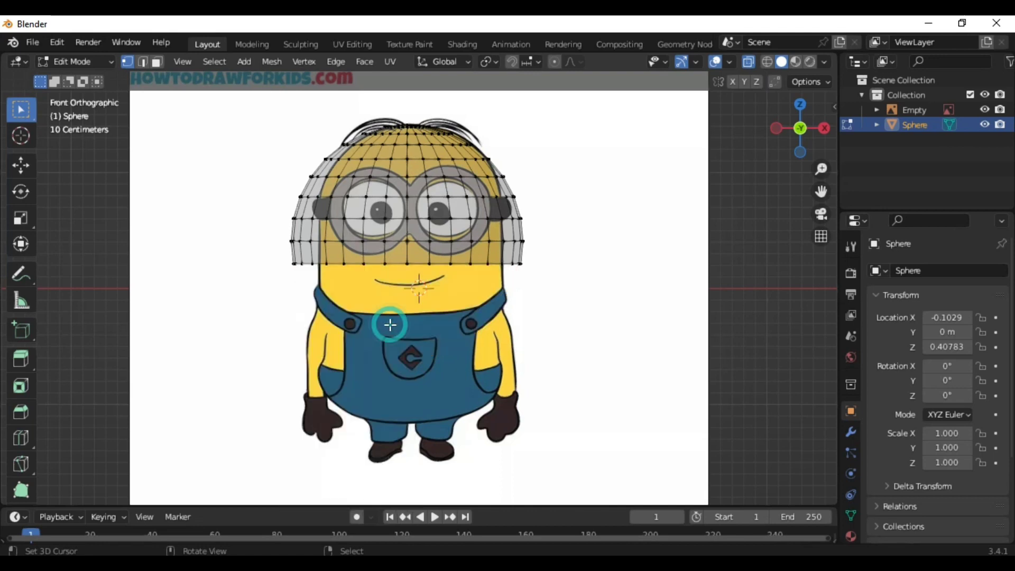
scroll(390, 325, up, 1)
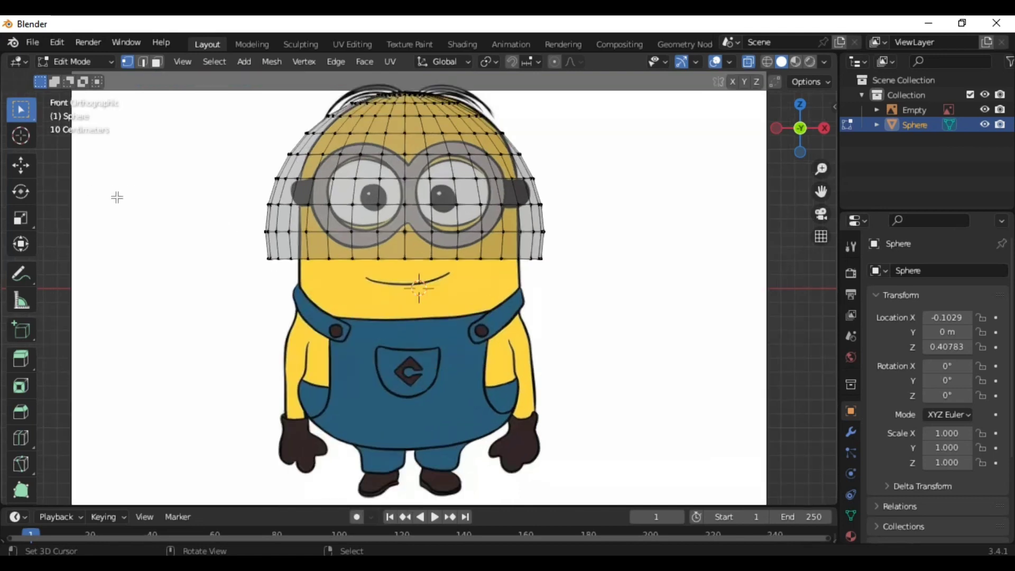
click(555, 62)
Step: Pull the dome's left-edge vertices with proportional editing to match the head outline
key(g)
scroll(267, 175, up, 3)
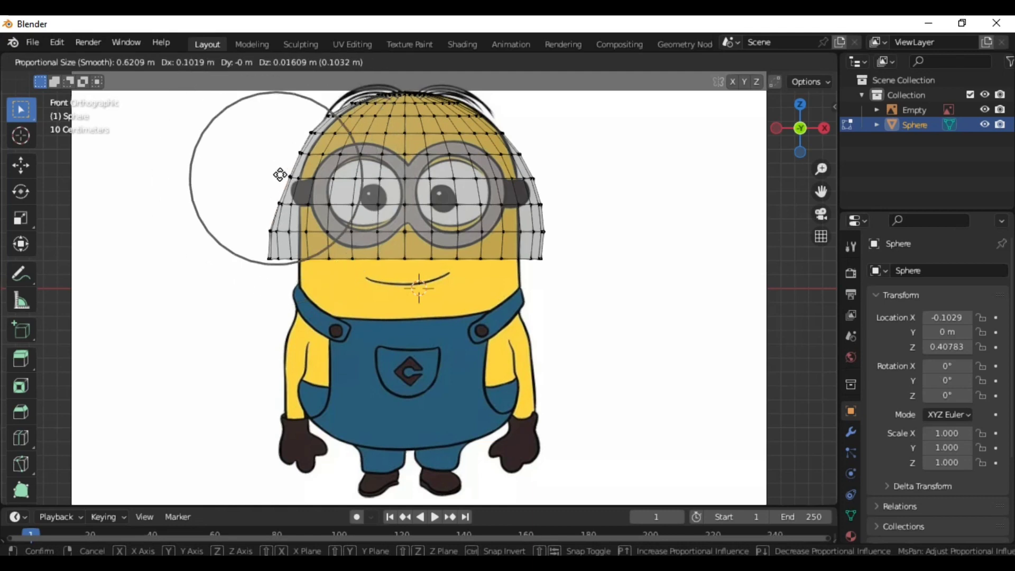
scroll(280, 174, down, 2)
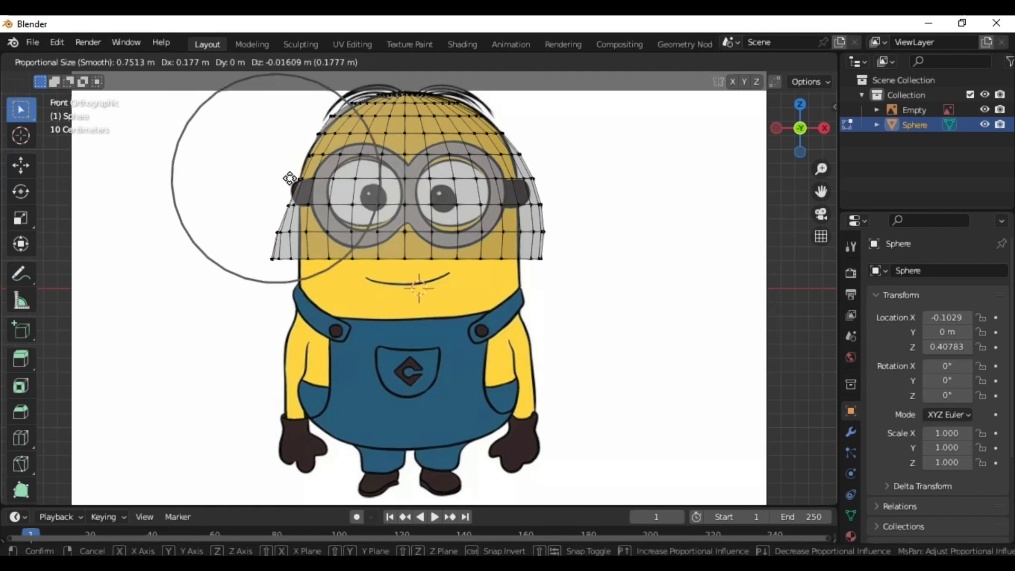
click(290, 178)
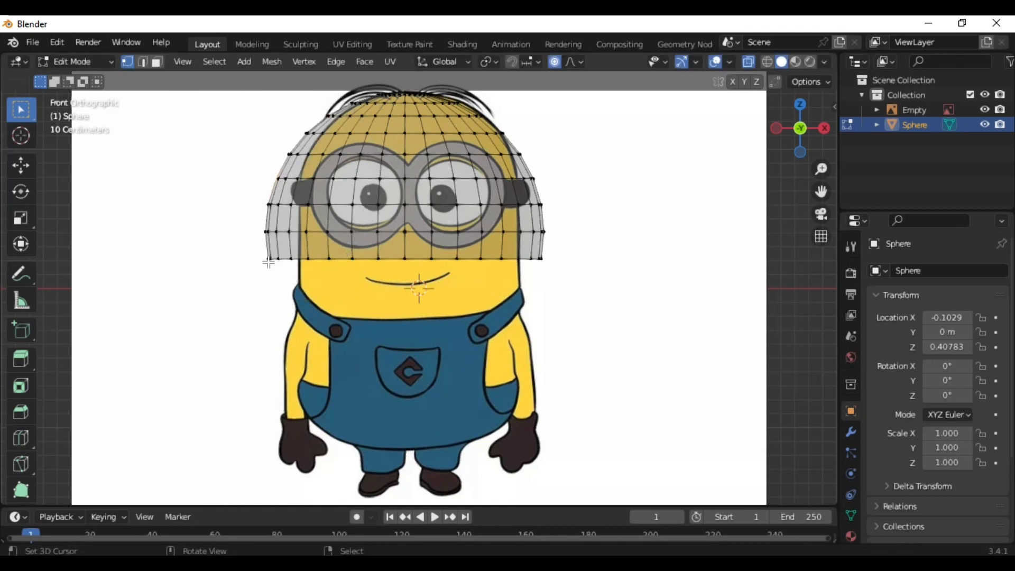
ctrl+click(289, 154)
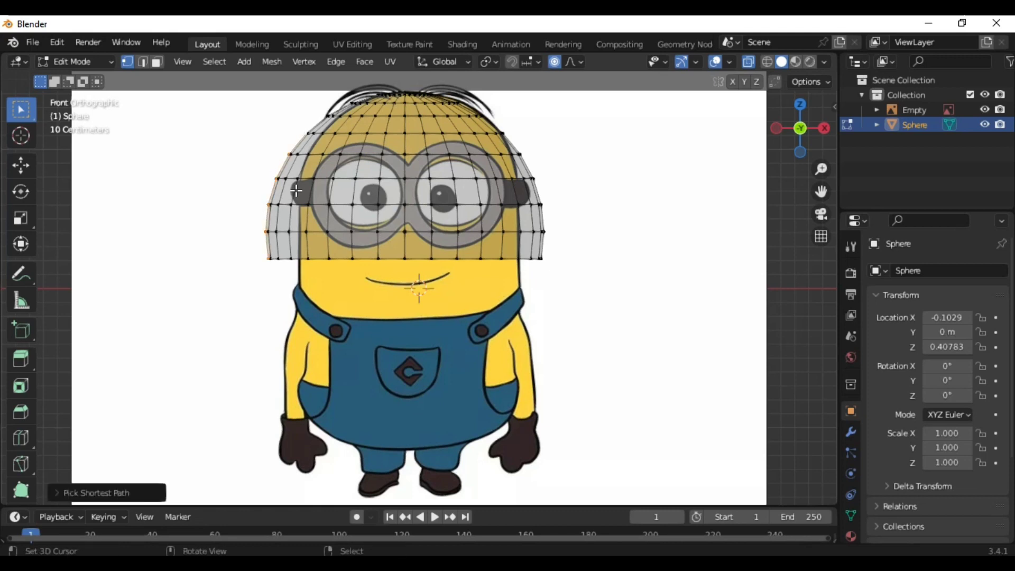
key(g)
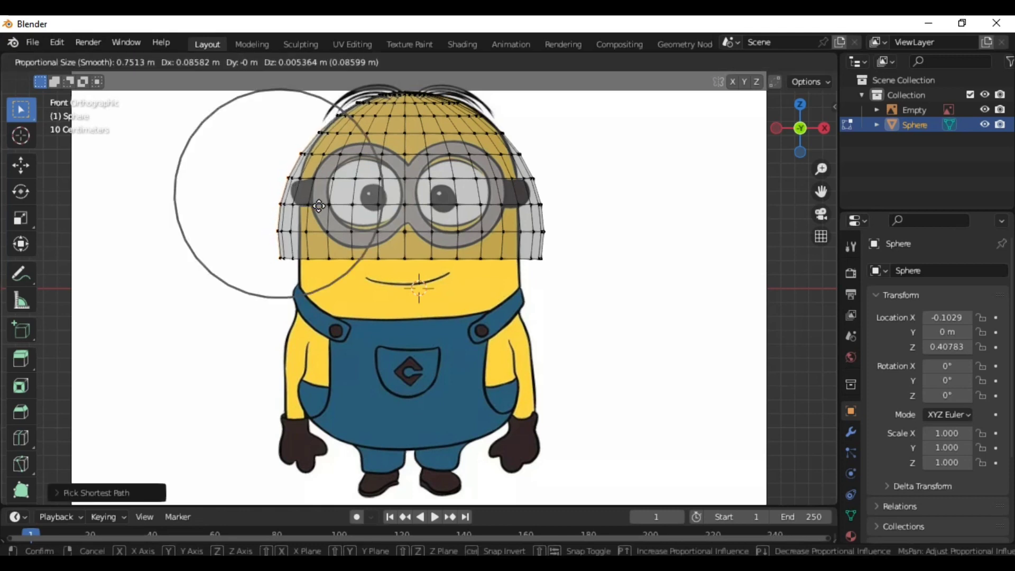
scroll(322, 205, down, 1)
click(322, 206)
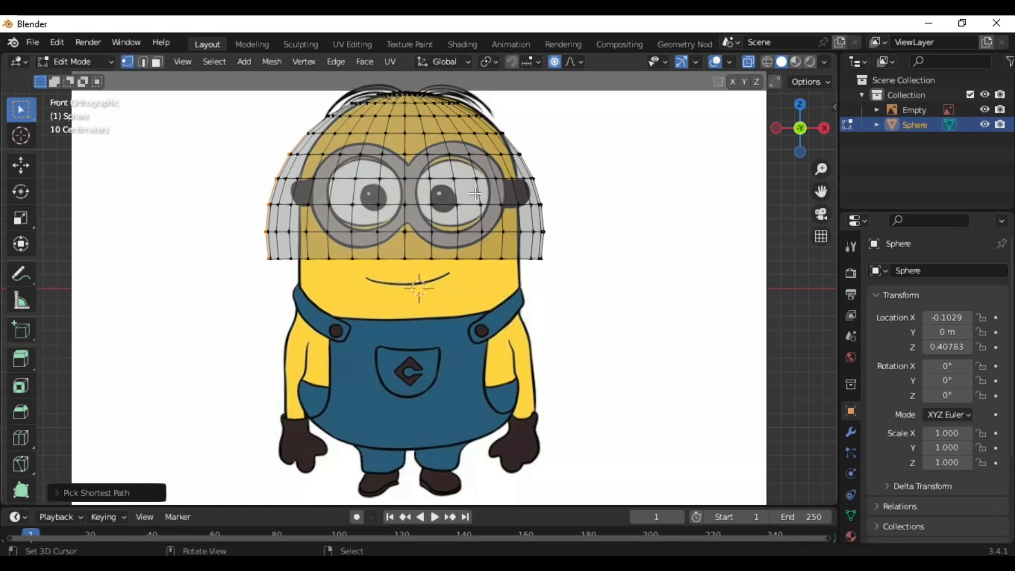
Step: Move the right-side head vertices inward twice to fit the outline
click(543, 205)
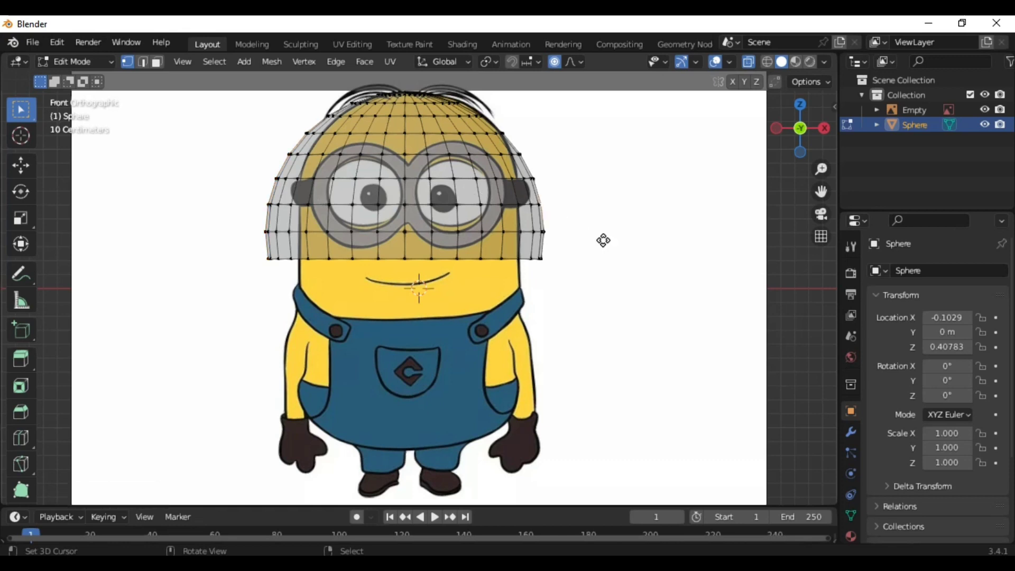
key(g)
click(586, 241)
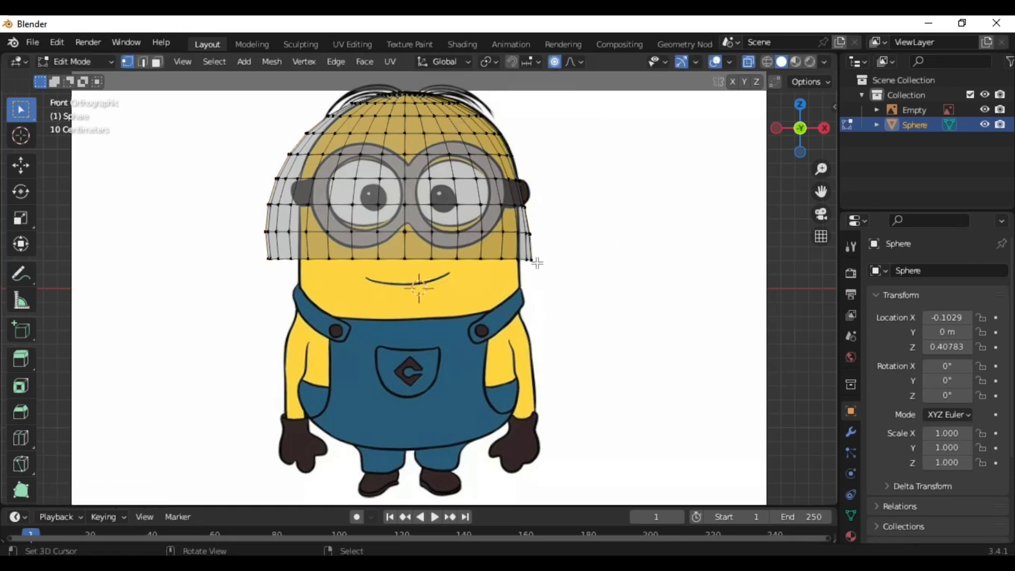
key(g)
click(564, 279)
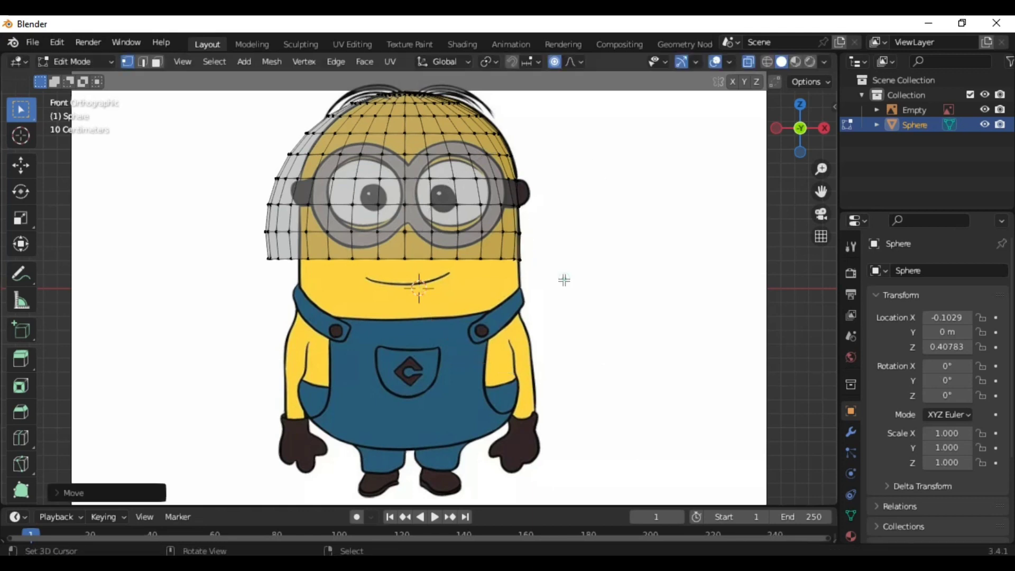
Step: Pull the bulging upper-left head vertices back onto the outline
click(283, 156)
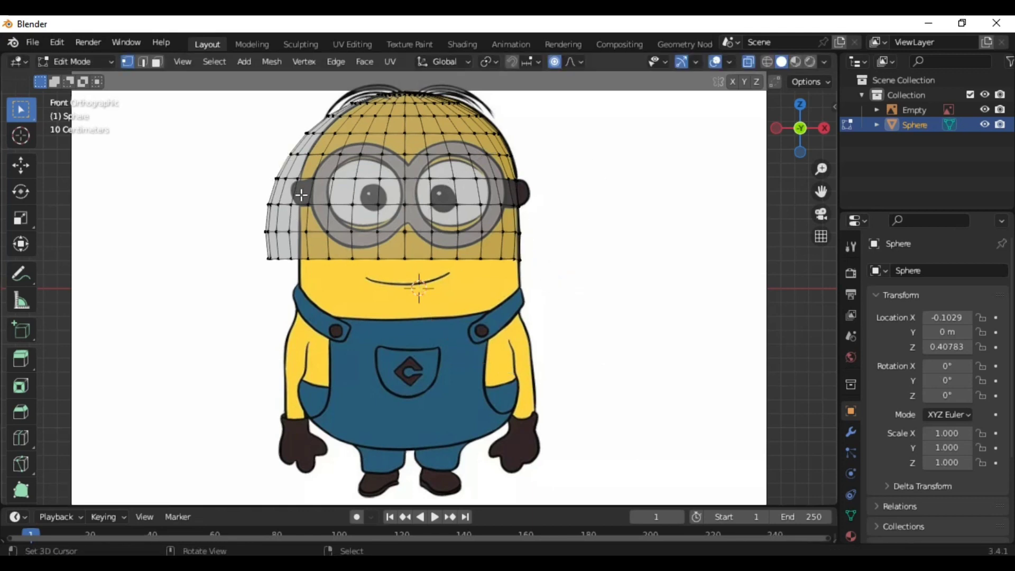
key(g)
click(296, 200)
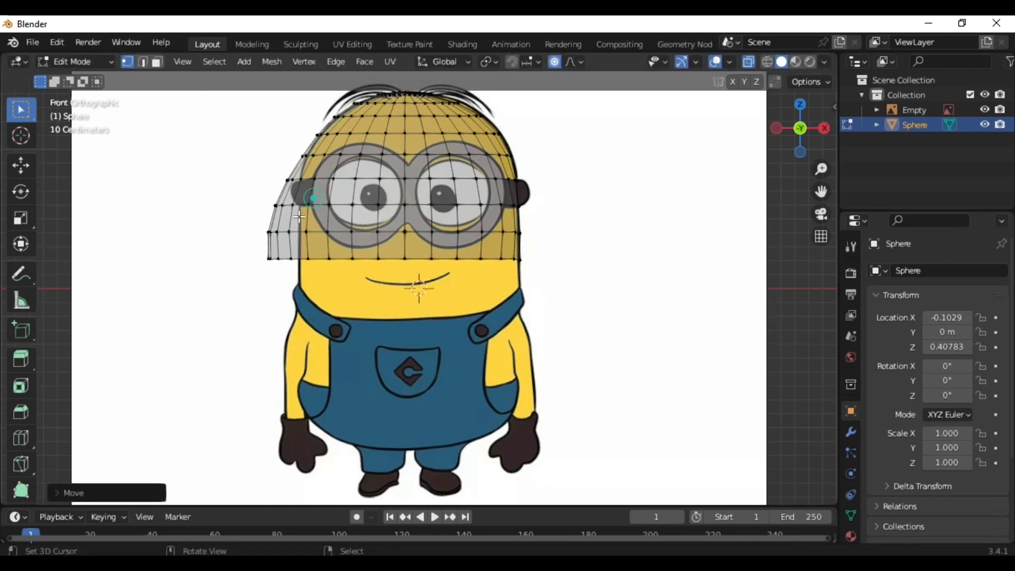
click(269, 236)
key(g)
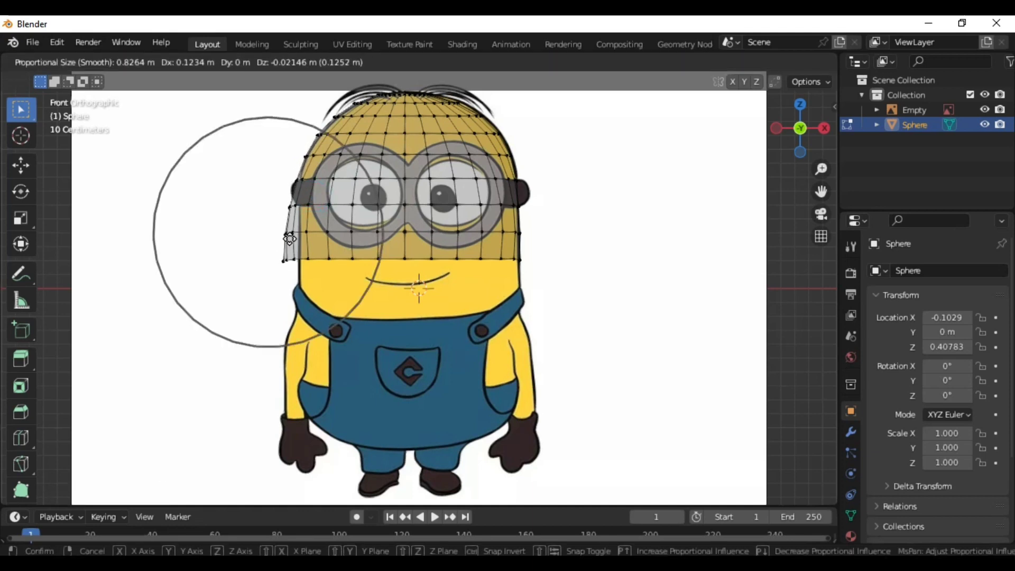
click(293, 237)
Step: Nudge the lower-left head vertices to finish matching the head outline
click(288, 263)
key(g)
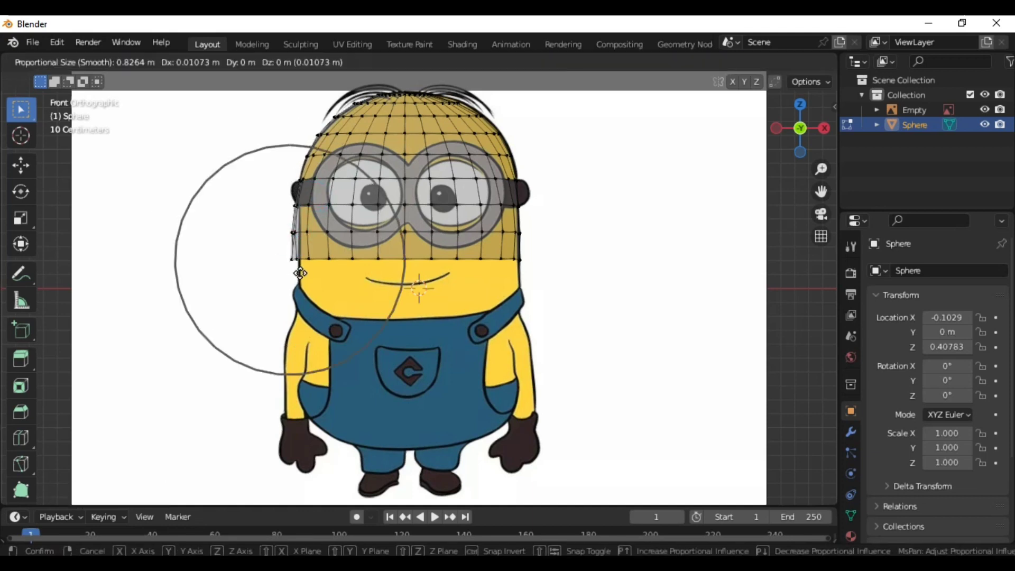
click(296, 269)
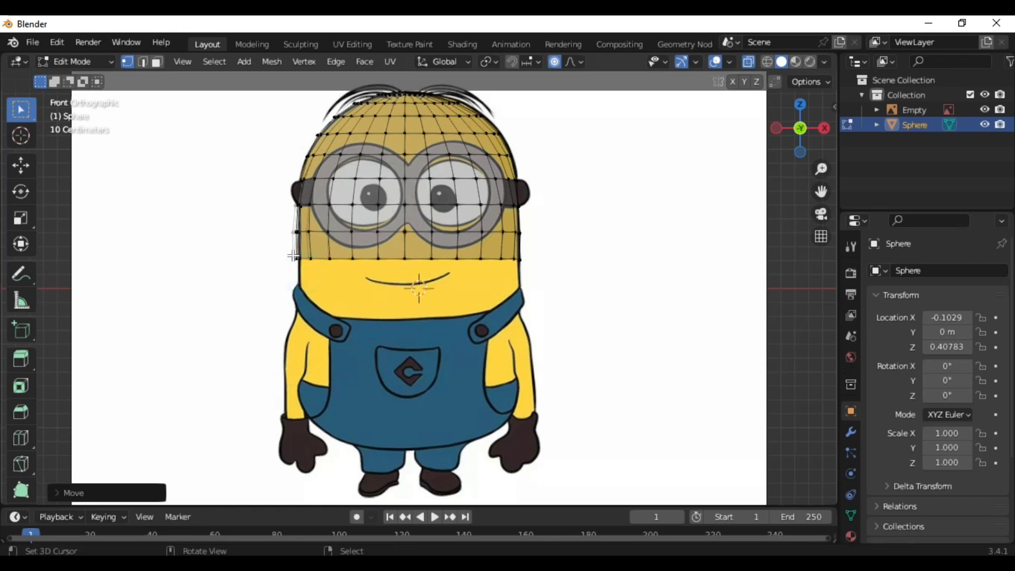
click(290, 267)
key(g)
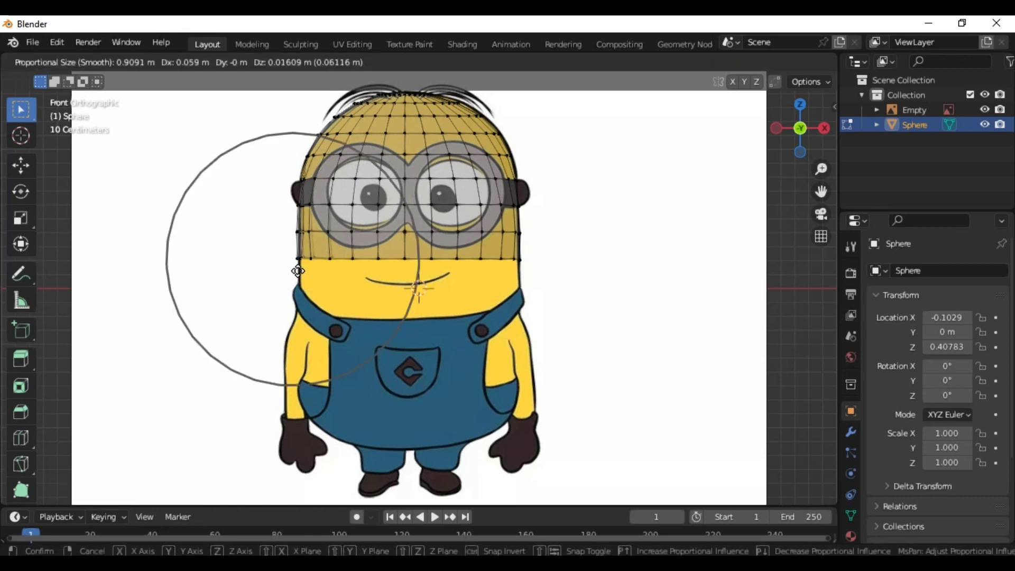
click(296, 269)
scroll(306, 154, down, 1)
scroll(306, 155, down, 2)
scroll(306, 154, up, 2)
Step: In Object Mode, move the dome forward along Y to -1.187 m, in front of the reference
key(Tab)
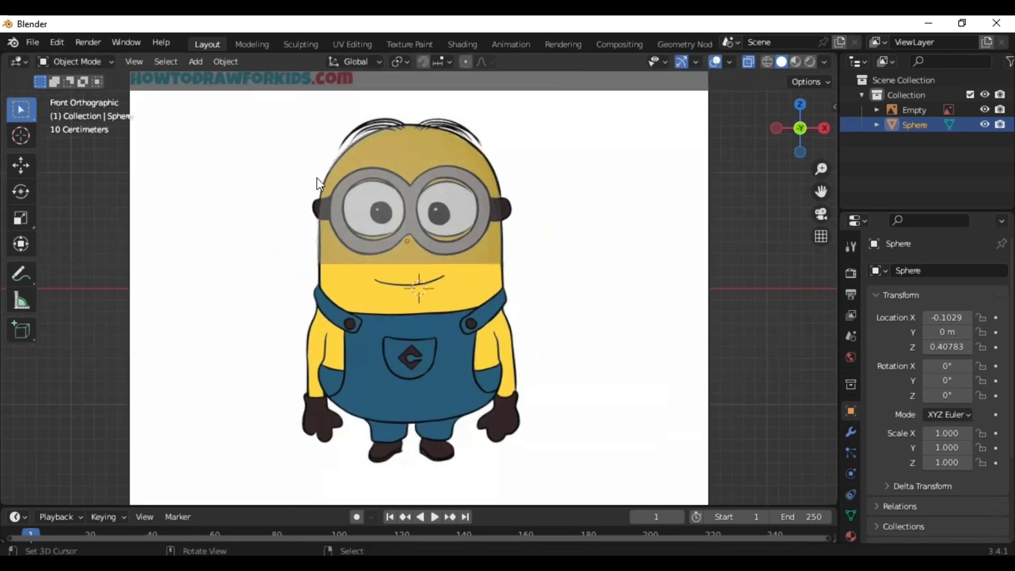
scroll(317, 181, up, 3)
scroll(330, 198, up, 2)
click(750, 62)
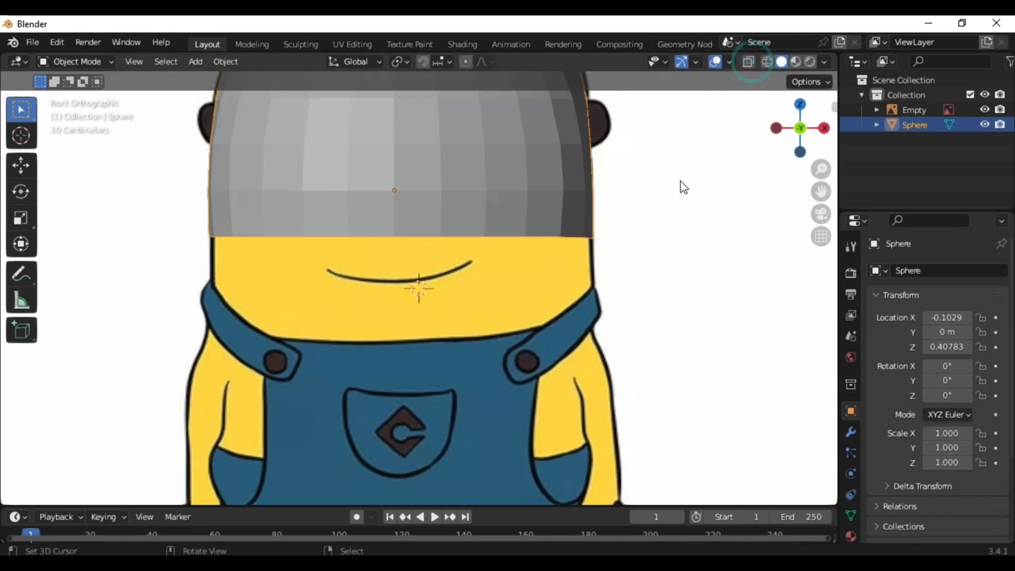
mouse_move(684, 187)
middle_down()
mouse_move(511, 264)
mouse_move(431, 259)
mouse_move(502, 273)
middle_up()
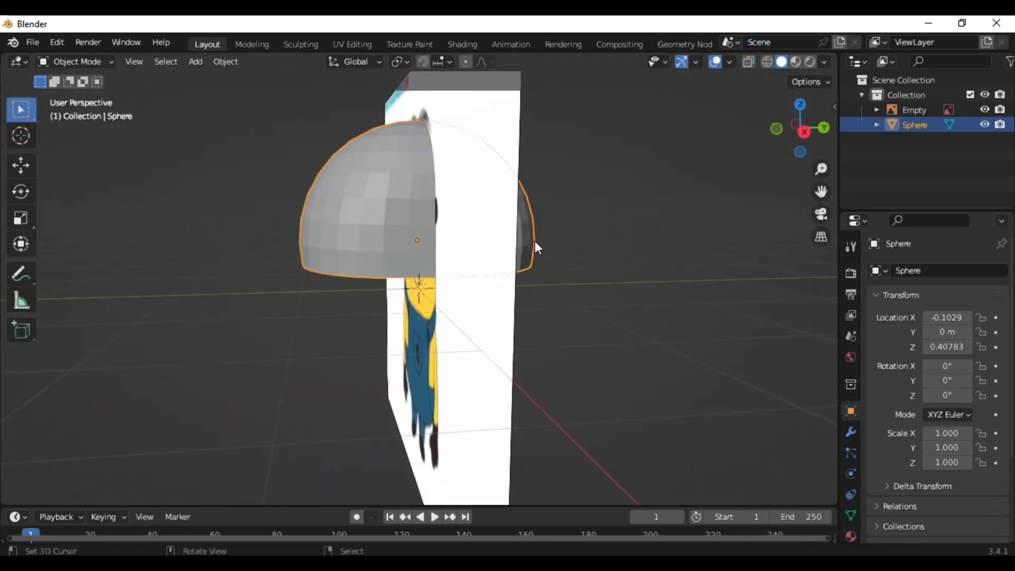
click(32, 168)
drag(471, 241, 333, 241)
click(775, 127)
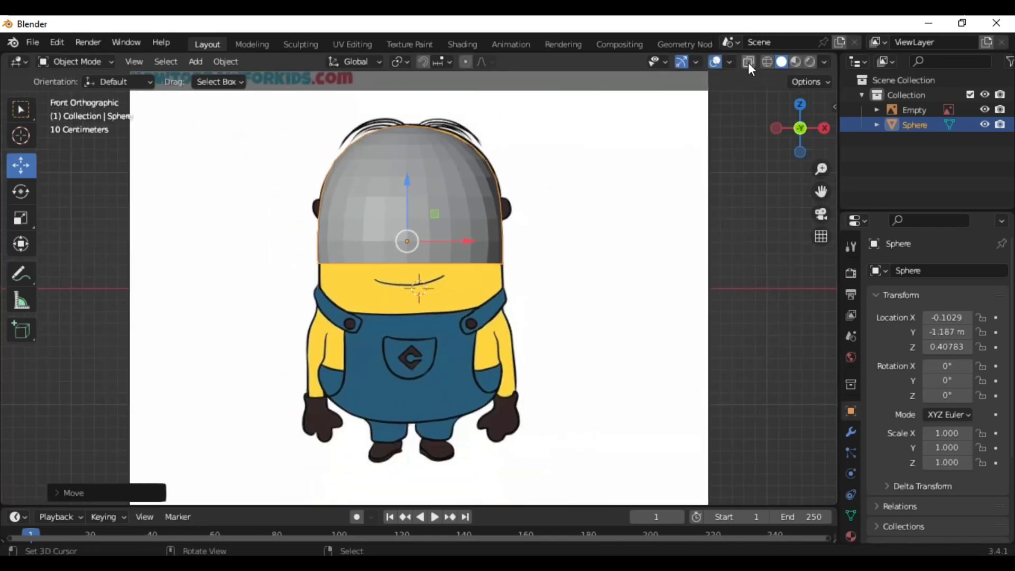
Step: Re-enable X-ray, enter Edit Mode and select the head's bottom edge loop
click(748, 62)
scroll(623, 174, up, 2)
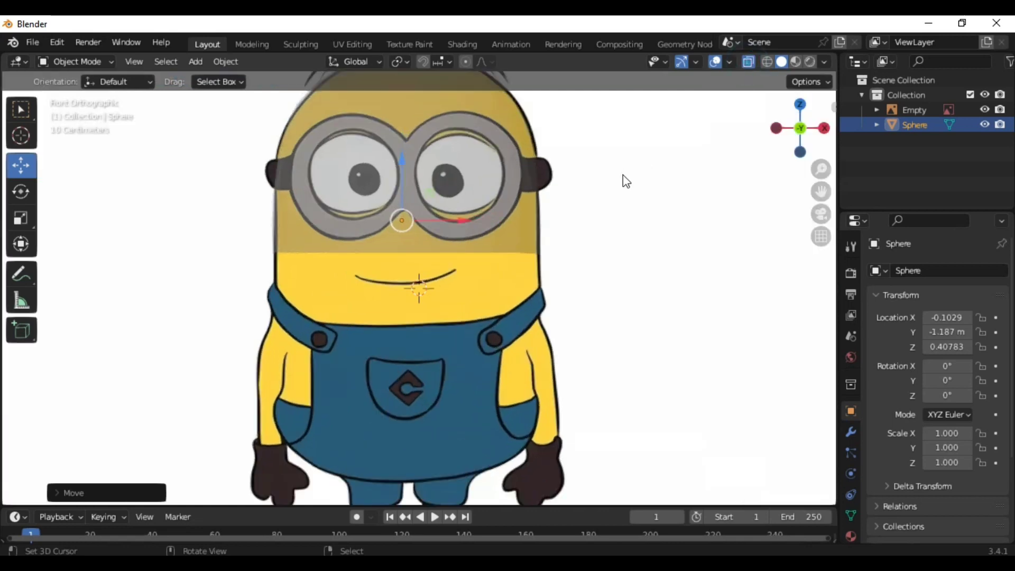
key(Tab)
scroll(533, 235, down, 3)
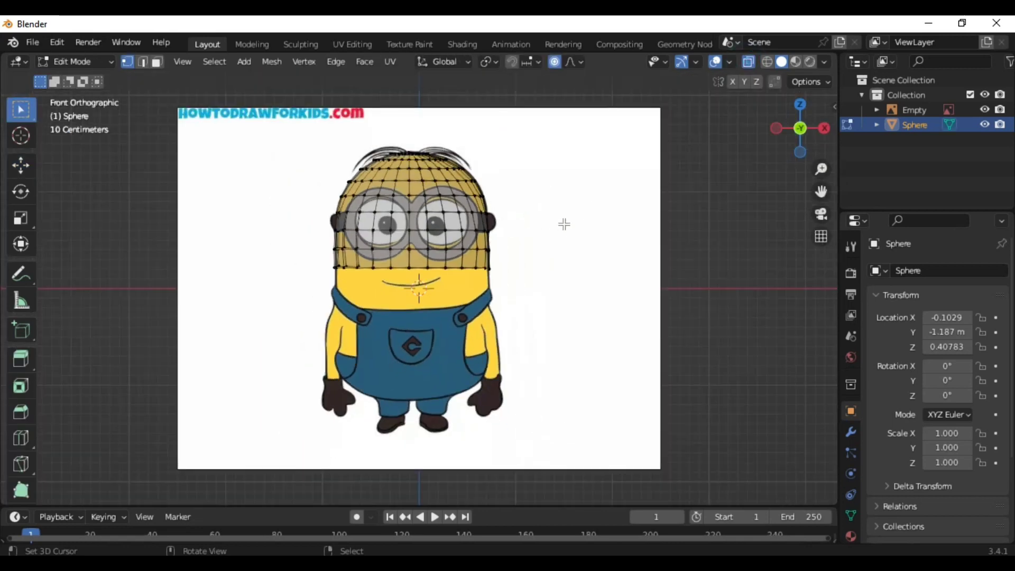
middle_drag(563, 224, 491, 248)
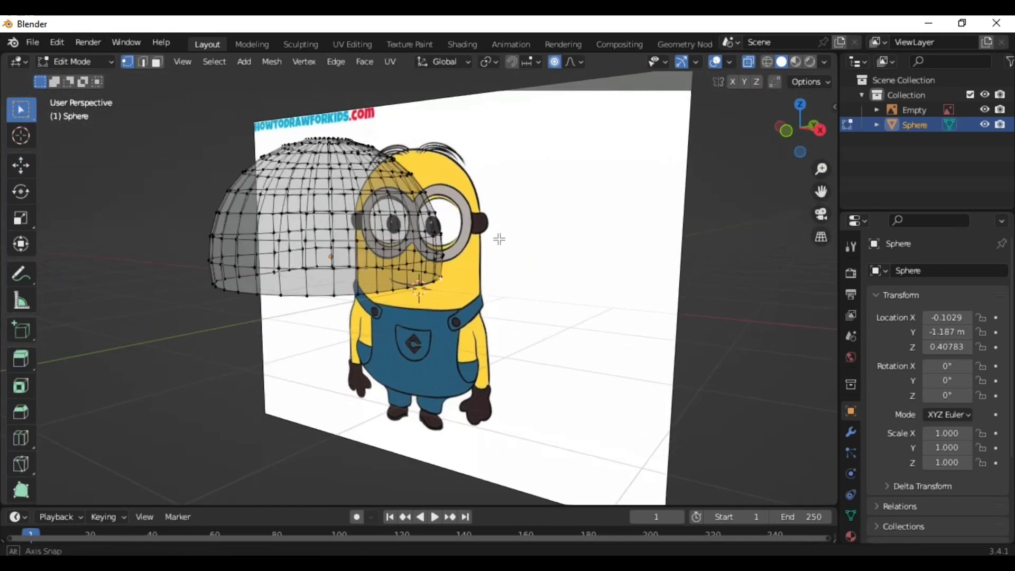
alt+click(341, 299)
mouse_move(341, 298)
middle_down()
mouse_move(428, 258)
mouse_move(322, 302)
mouse_move(564, 170)
middle_up()
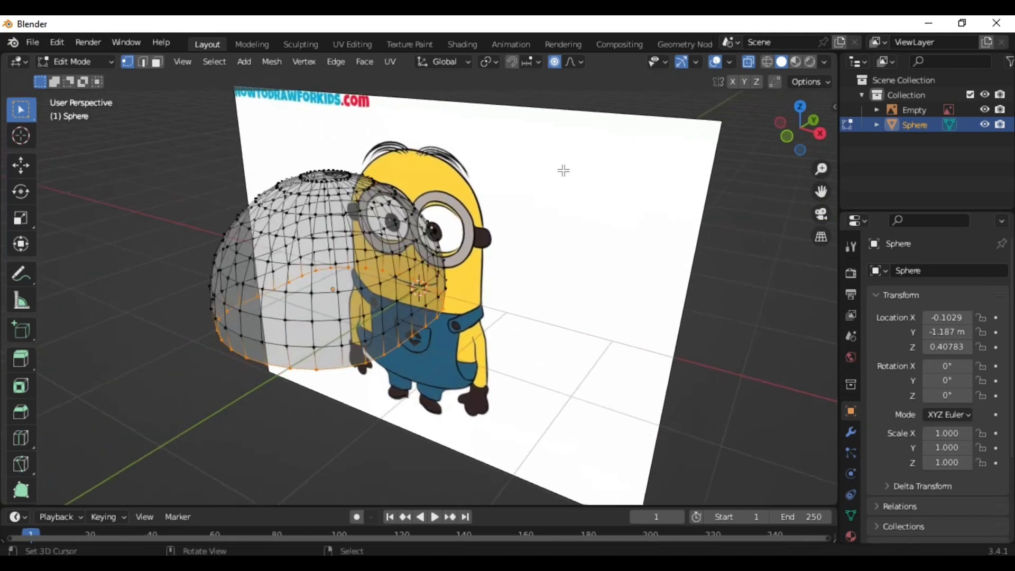
Step: Extrude the bottom edge loop down to the bottom of the overalls
click(782, 135)
scroll(672, 173, up, 3)
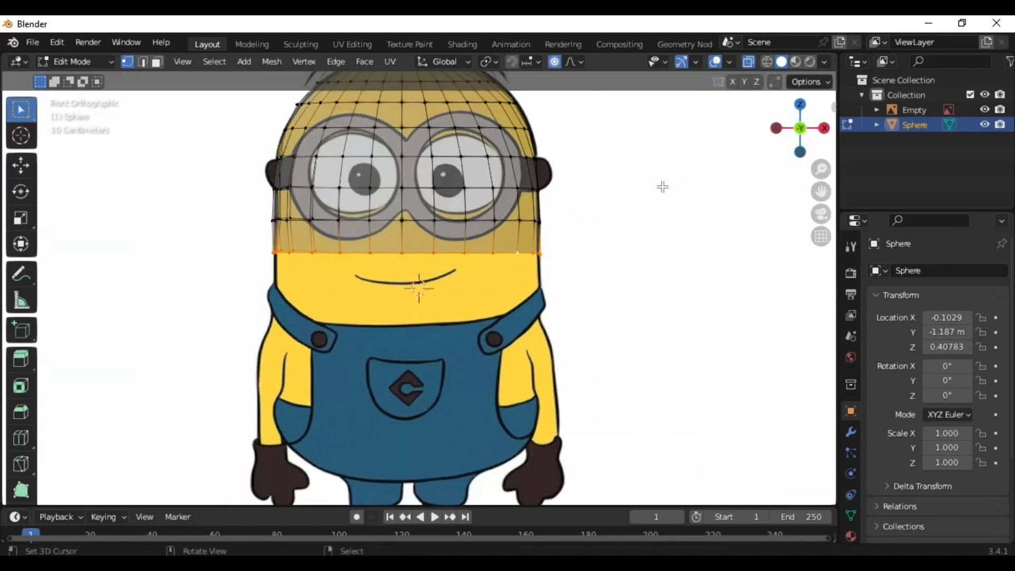
key(g)
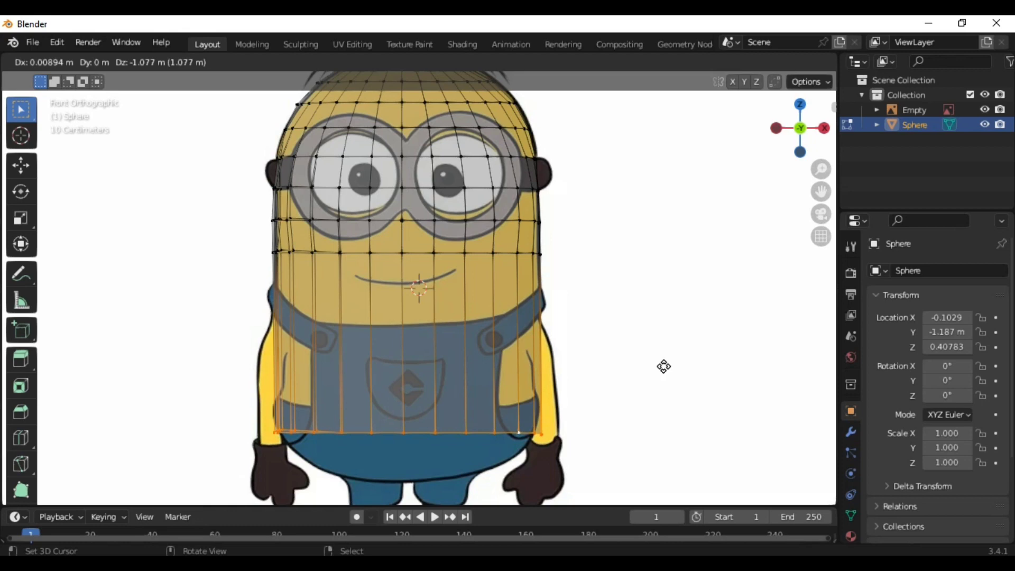
click(664, 366)
scroll(663, 366, down, 1)
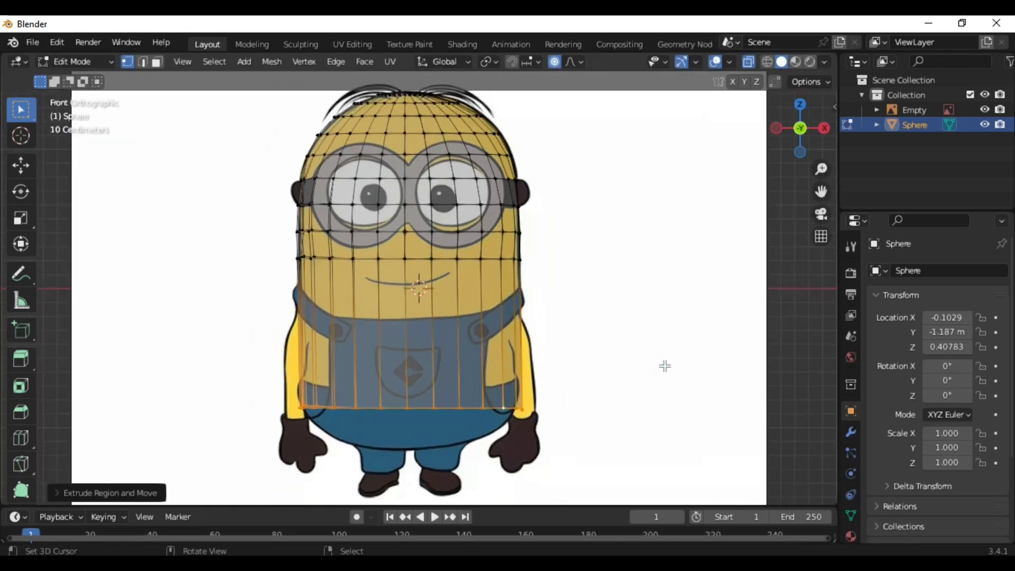
Step: Add a horizontal loop cut across the body with Number of Cuts set to 7
key(ctrl+r)
click(481, 320)
click(335, 330)
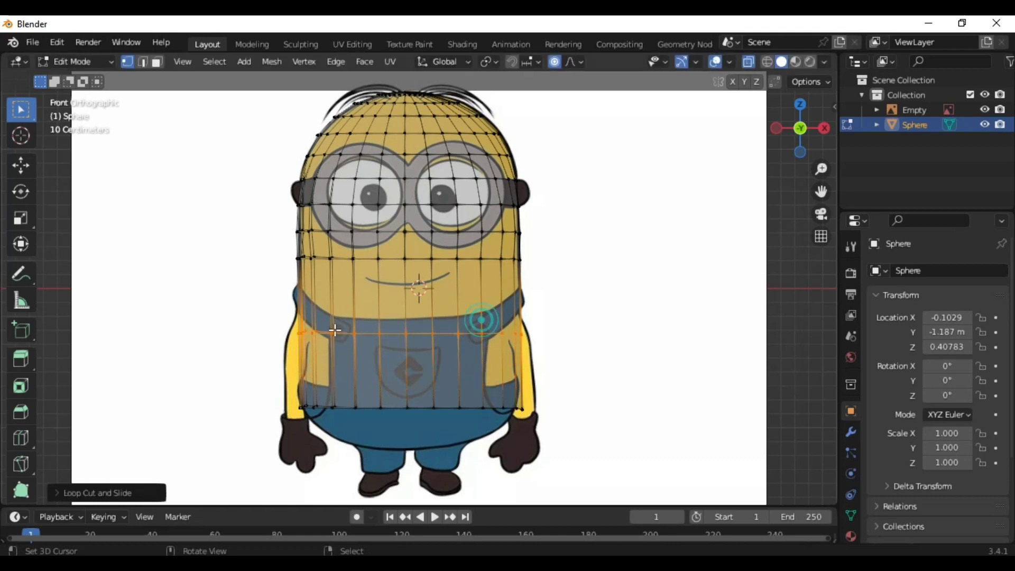
click(103, 493)
drag(192, 357, 222, 357)
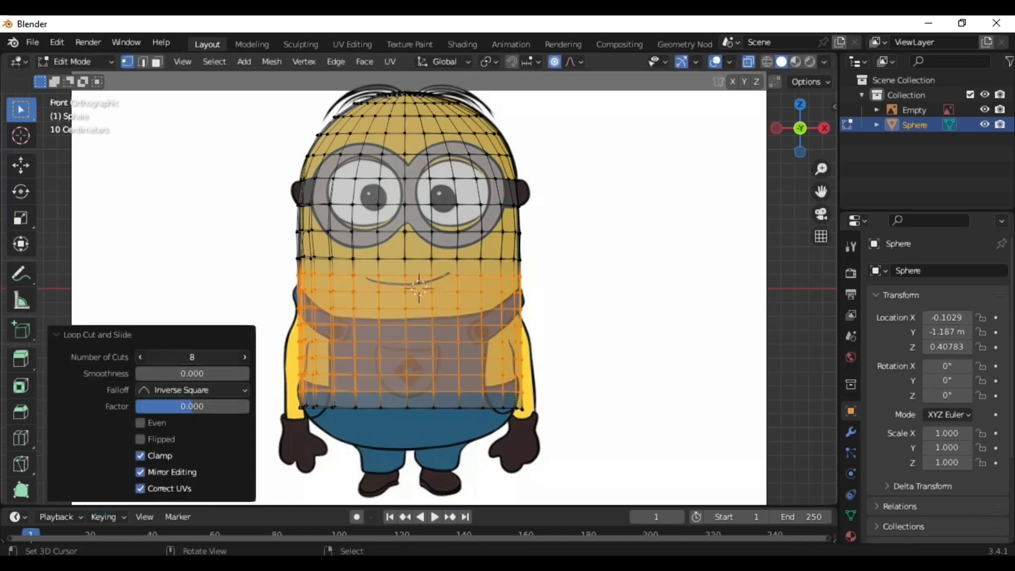
click(245, 356)
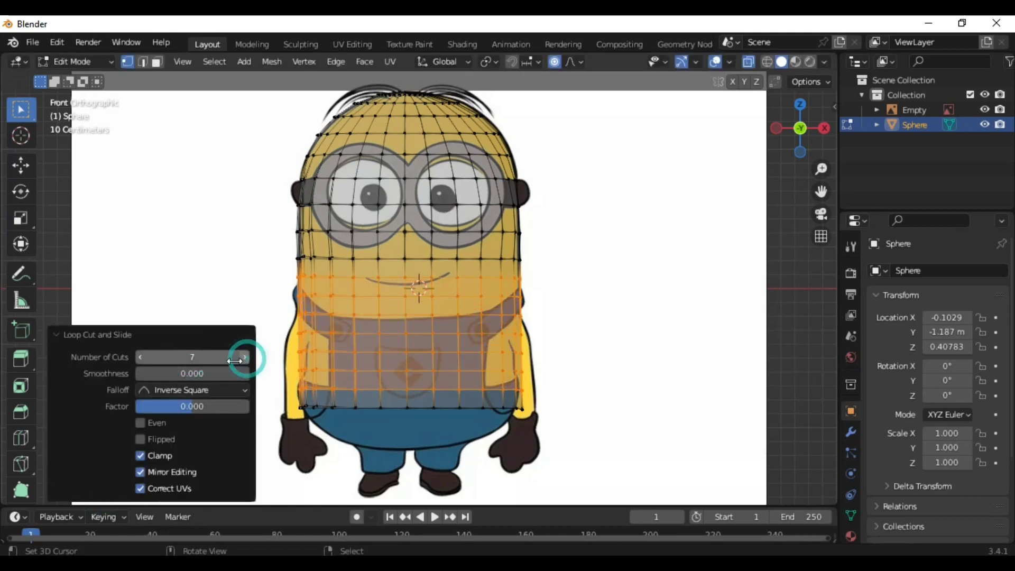
click(86, 333)
scroll(324, 329, down, 1)
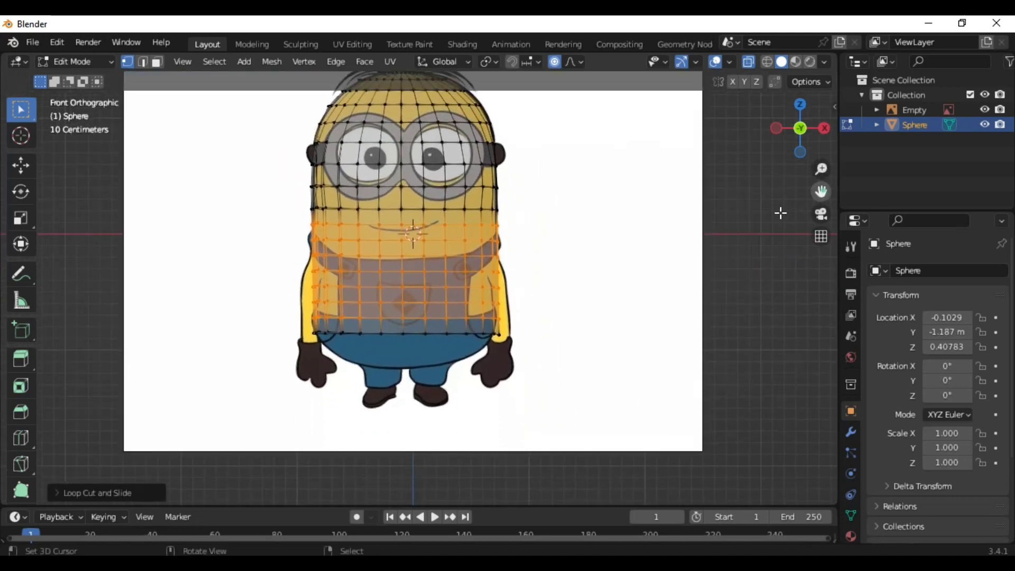
scroll(465, 338, up, 3)
Step: Add a Subdivision Surface modifier to the body with viewport level 2
scroll(524, 273, down, 3)
key(Tab)
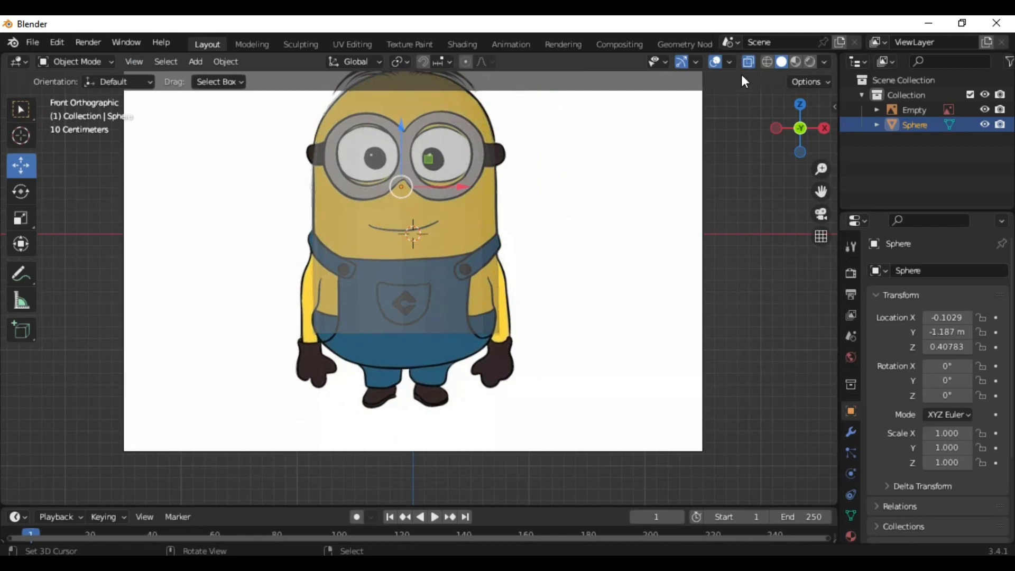
click(746, 62)
mouse_move(723, 103)
middle_down()
mouse_move(558, 127)
mouse_move(555, 163)
mouse_move(664, 123)
middle_up()
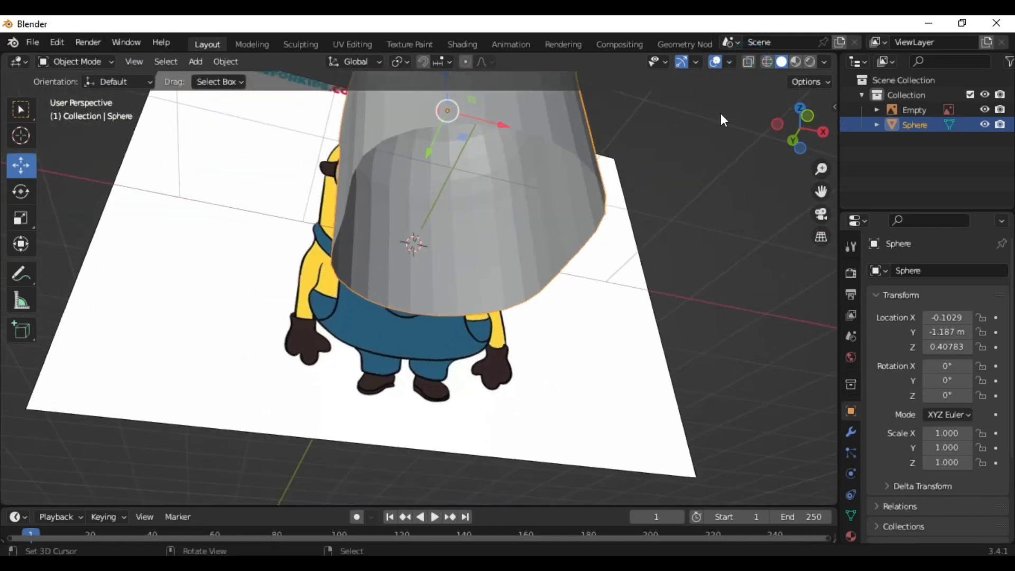
key(KP_5)
click(807, 121)
click(851, 431)
click(906, 270)
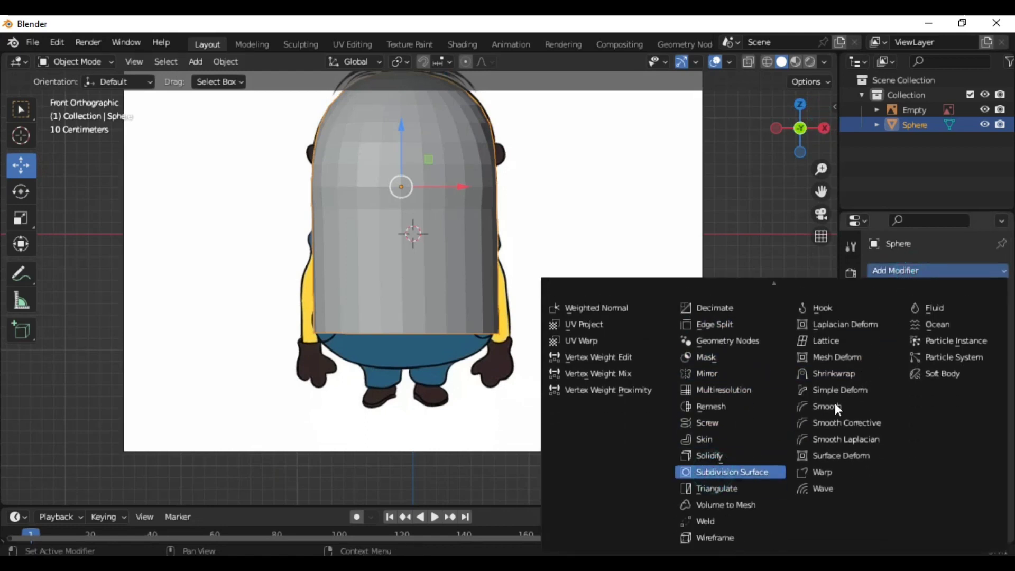
click(706, 473)
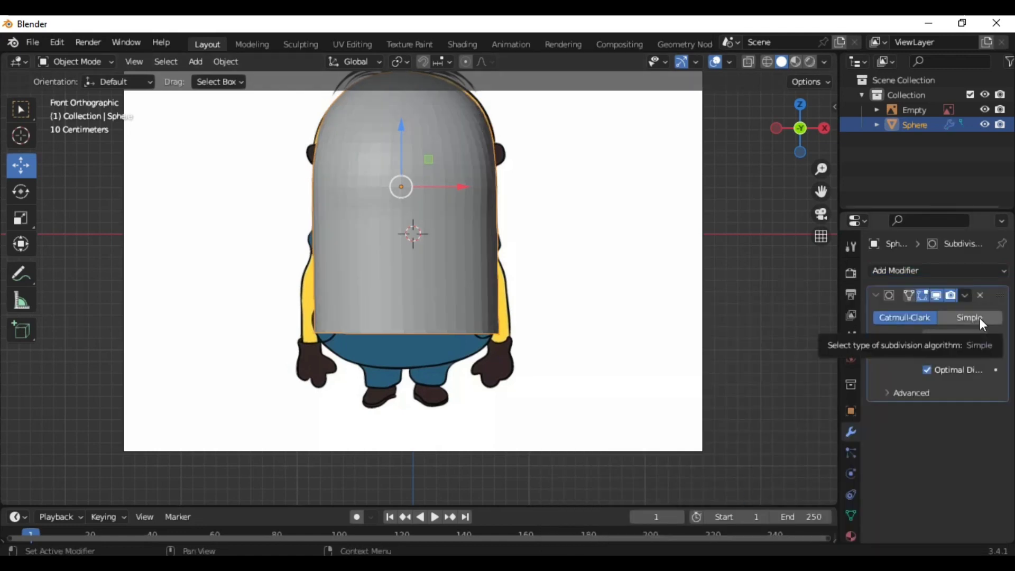
click(984, 335)
Step: Apply Shade Smooth to the body and orbit to inspect the rounded capsule
right_click(636, 230)
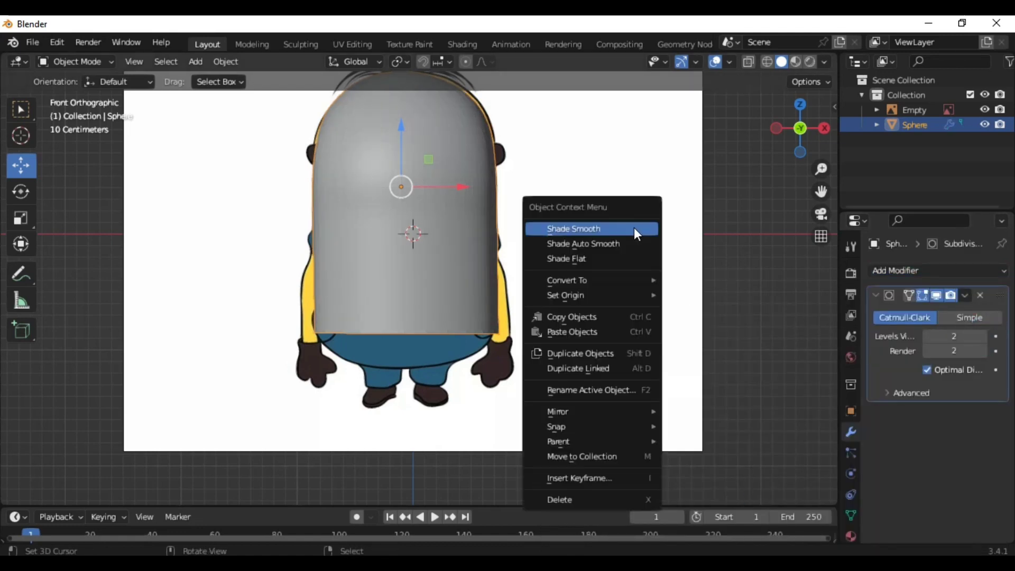
click(634, 229)
scroll(529, 230, up, 3)
mouse_move(455, 233)
middle_down()
mouse_move(481, 254)
mouse_move(526, 220)
mouse_move(323, 294)
mouse_move(397, 336)
mouse_move(469, 183)
middle_up()
scroll(479, 249, down, 4)
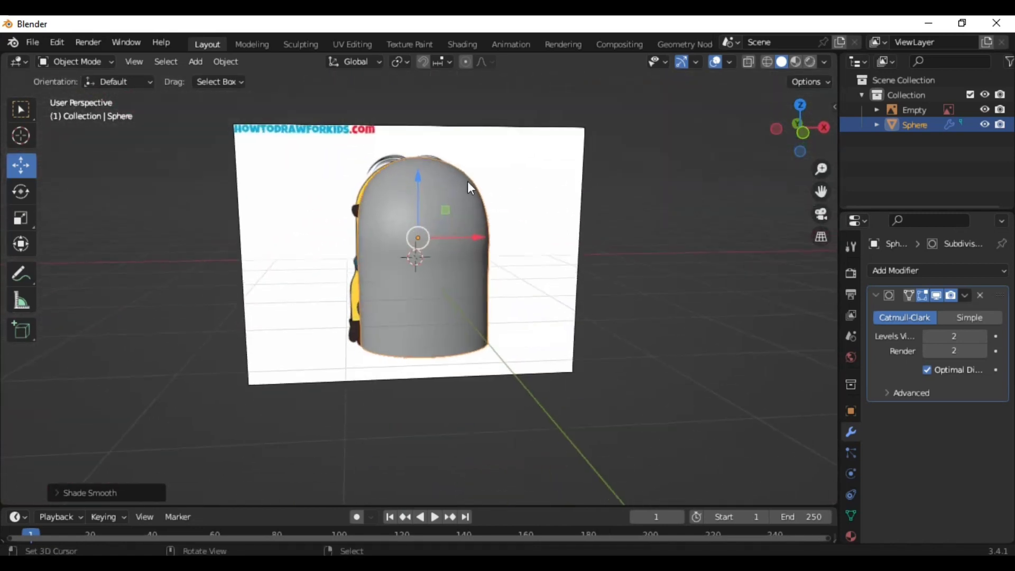
Step: In Edit Mode from the front view, select the body's open bottom edge loop
click(803, 132)
scroll(583, 235, up, 3)
scroll(581, 238, up, 1)
key(Tab)
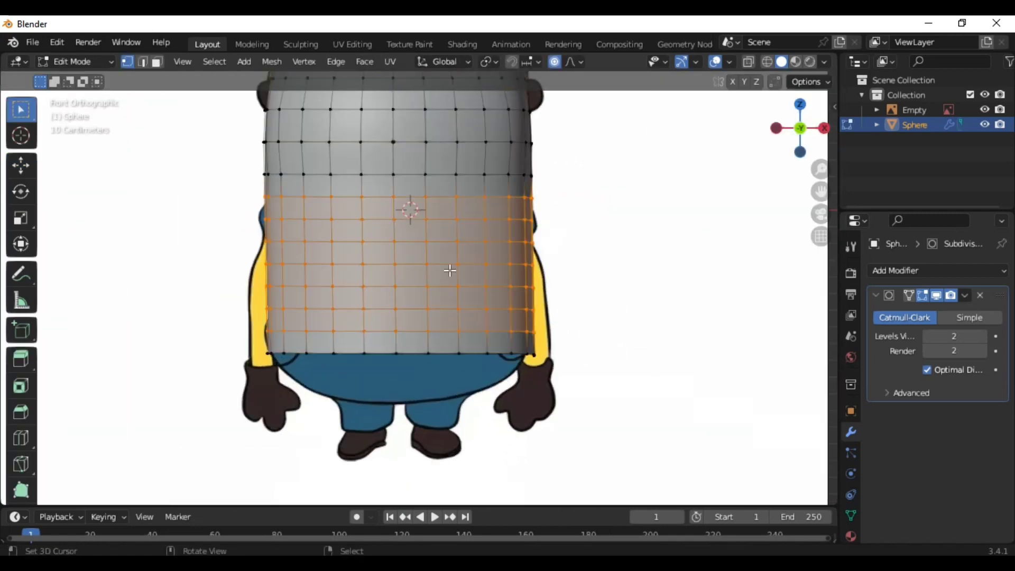
scroll(428, 276, down, 1)
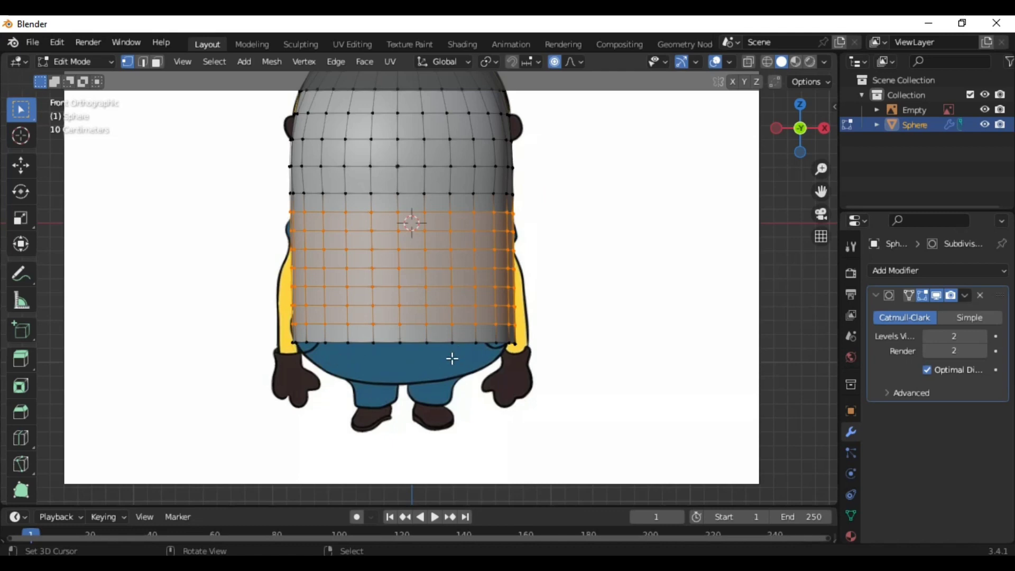
key(alt+a)
mouse_move(481, 341)
middle_down()
mouse_move(410, 351)
mouse_move(300, 168)
middle_up()
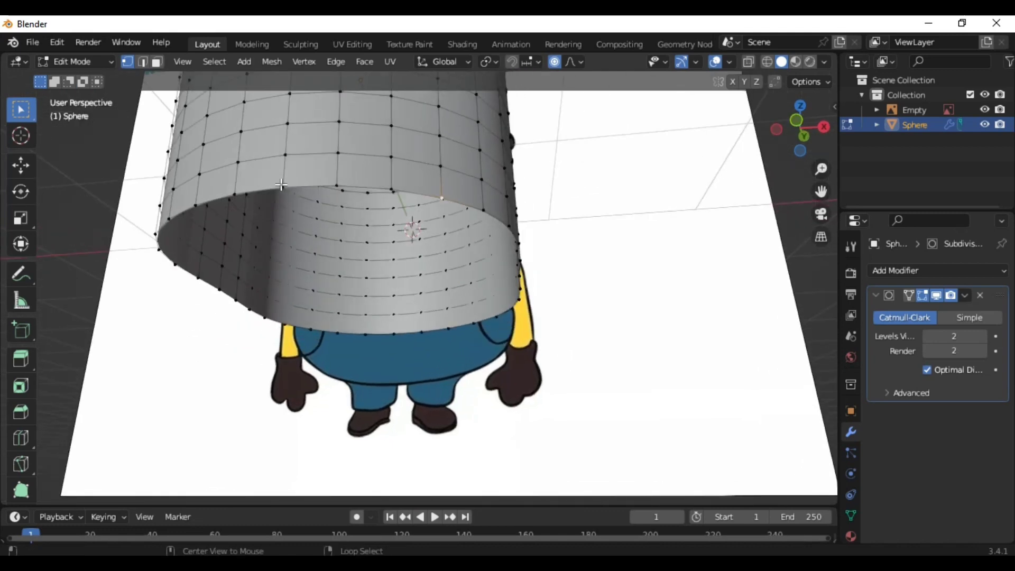
alt+click(280, 184)
Step: Extrude the bottom loop downward and shrink it inward, with proportional editing off
click(787, 129)
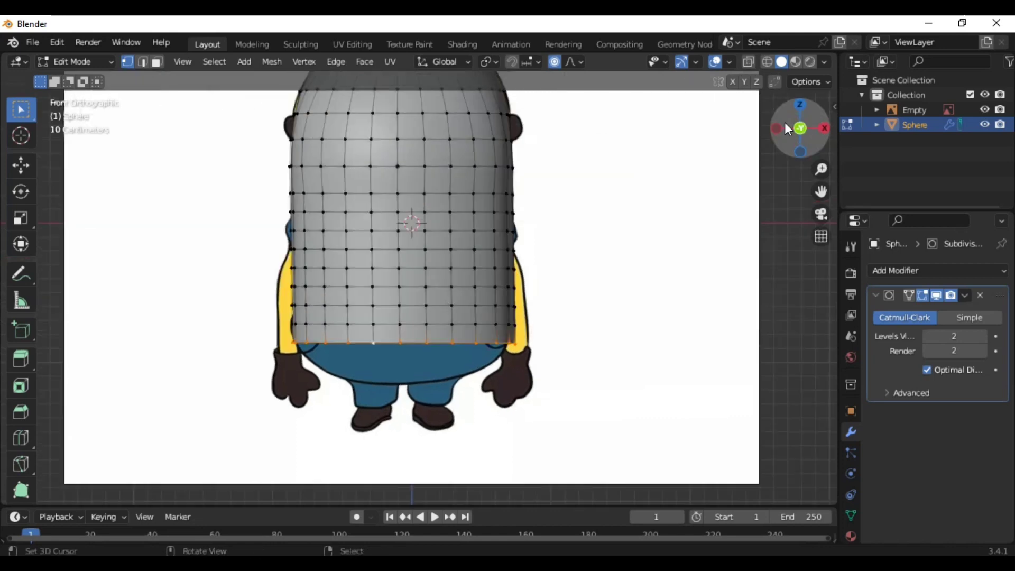
scroll(681, 242, up, 1)
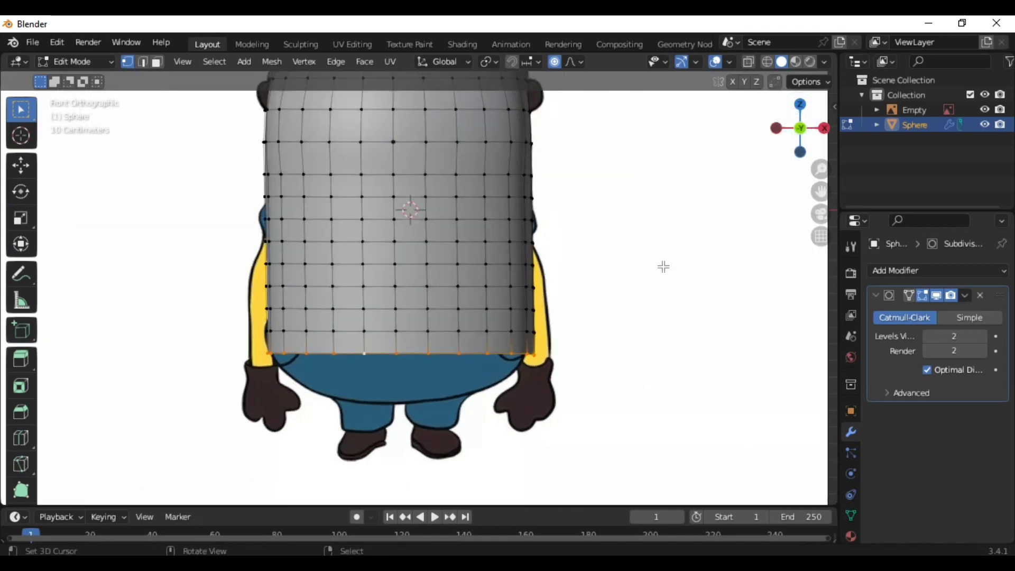
key(e)
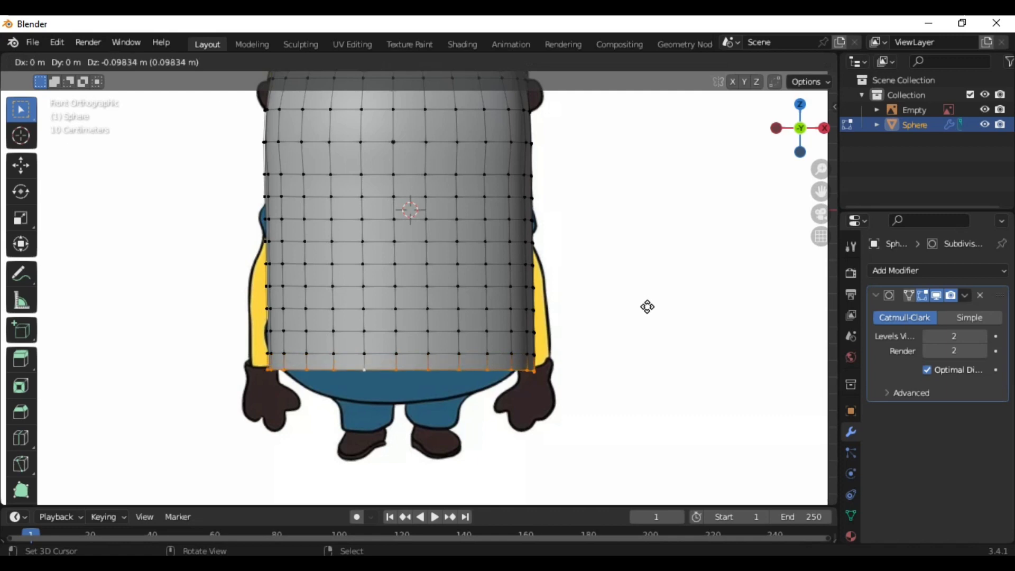
click(647, 308)
key(s)
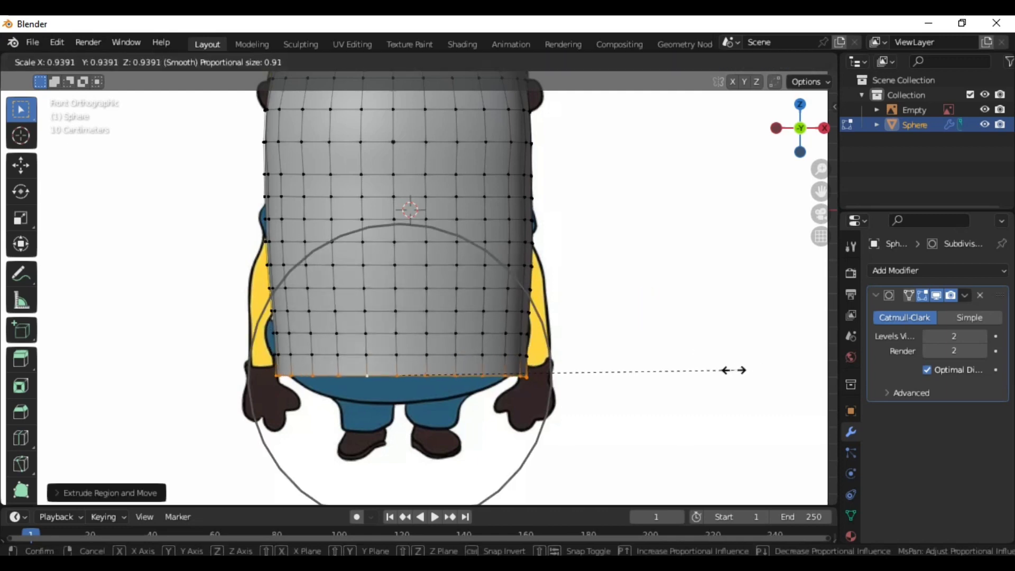
key(Escape)
click(554, 62)
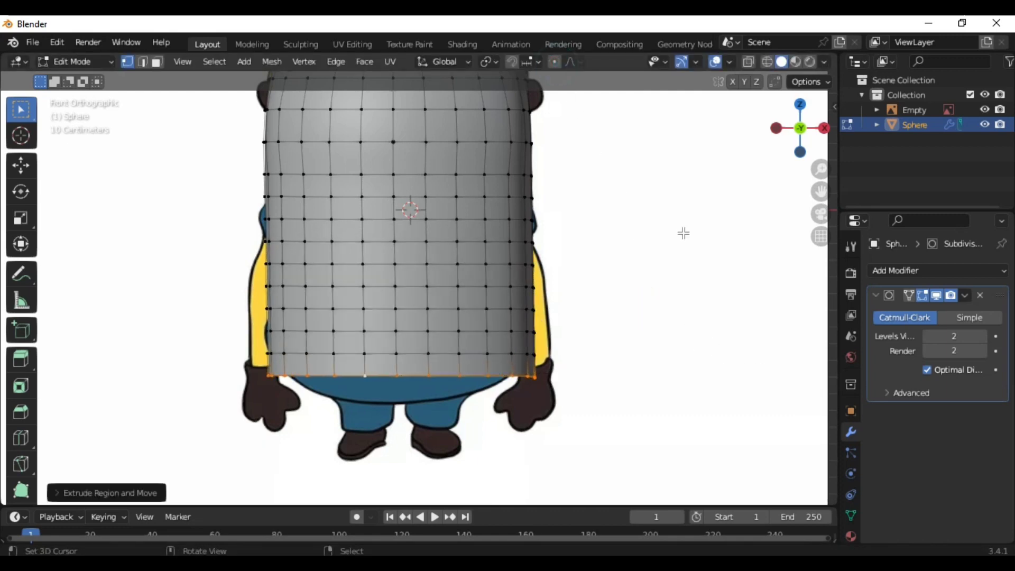
key(s)
click(661, 252)
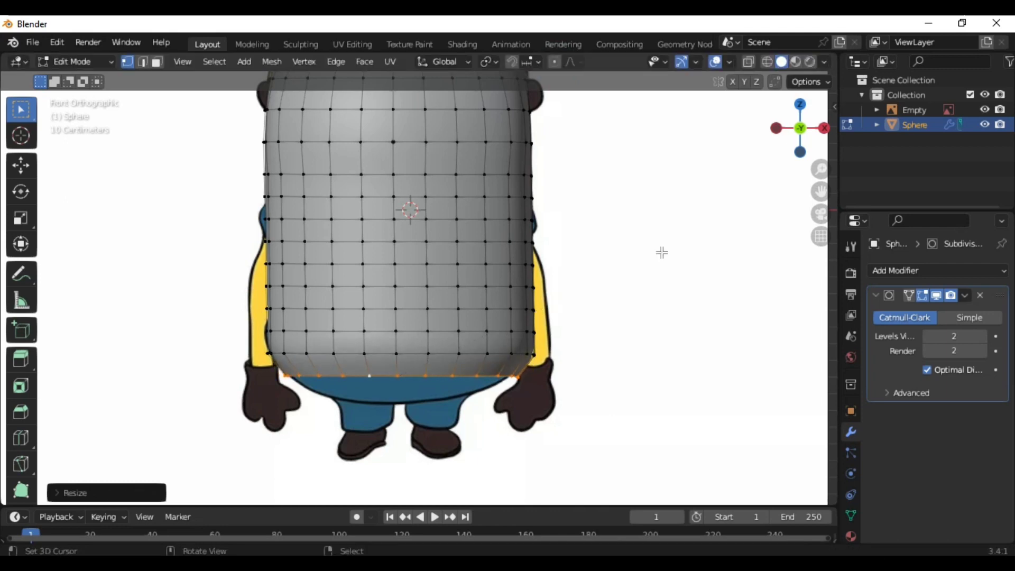
Step: With X-ray on, extrude the bottom loop down again and narrow it further
click(748, 61)
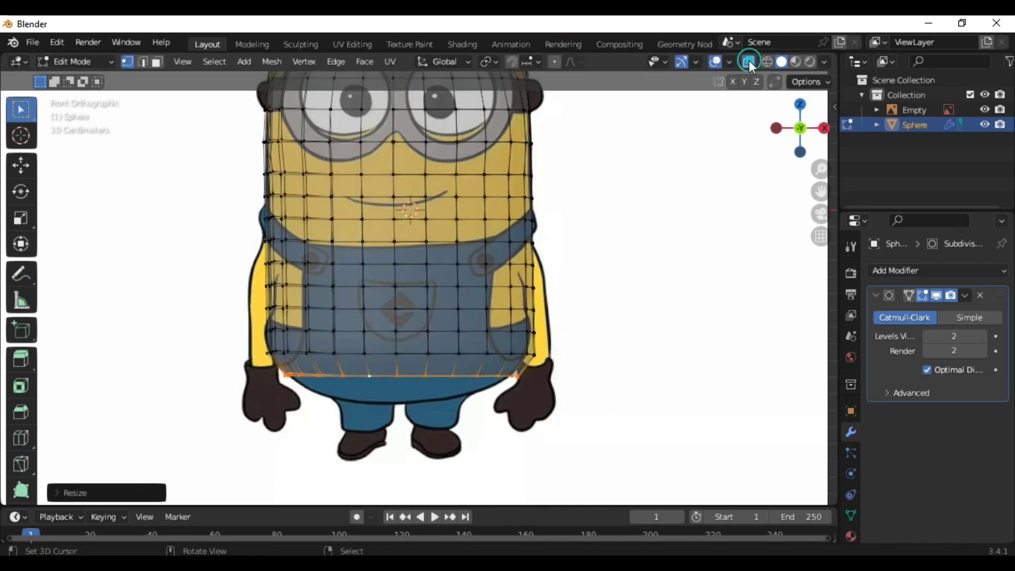
key(e)
click(678, 351)
key(s)
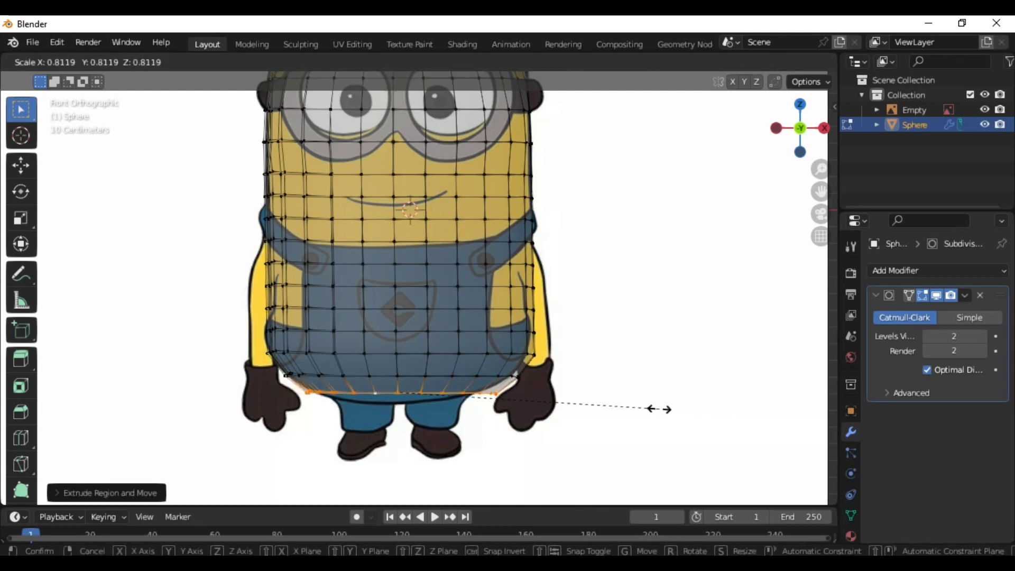
click(627, 405)
scroll(628, 406, up, 2)
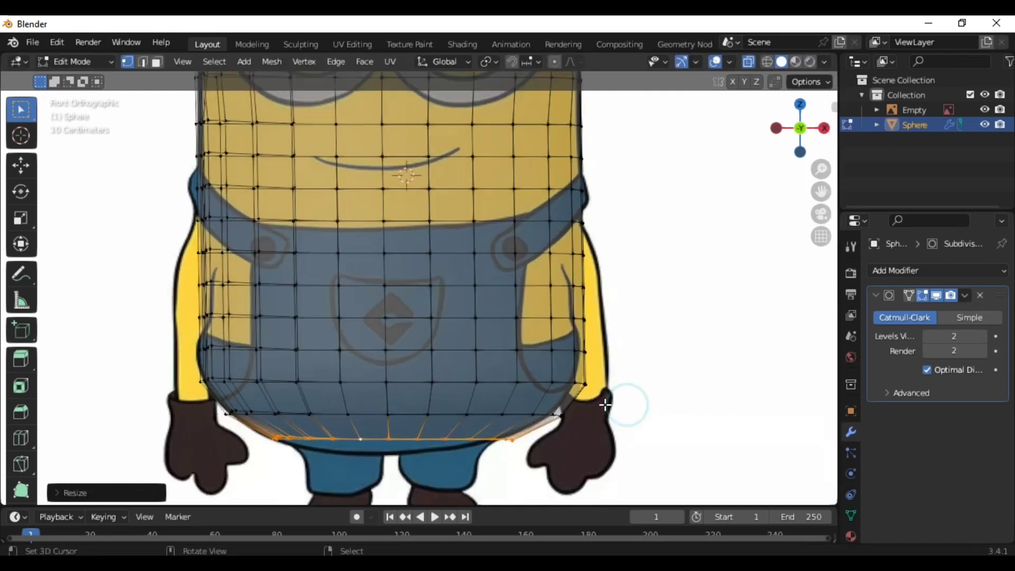
click(562, 411)
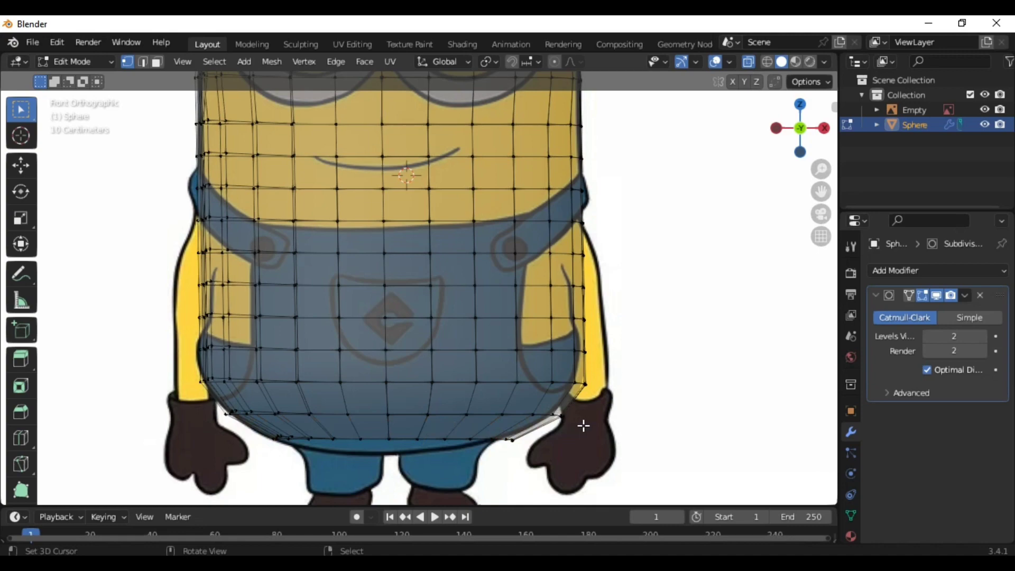
Step: Reselect the bottom edge loop and orbit to check the base's shape
key(g)
click(582, 423)
scroll(600, 365, down, 1)
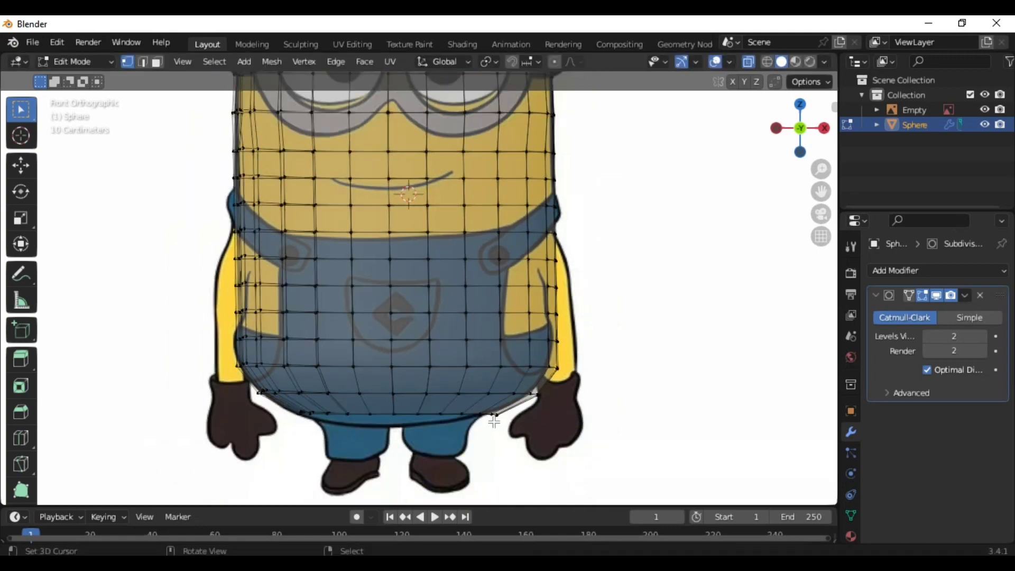
alt+click(425, 413)
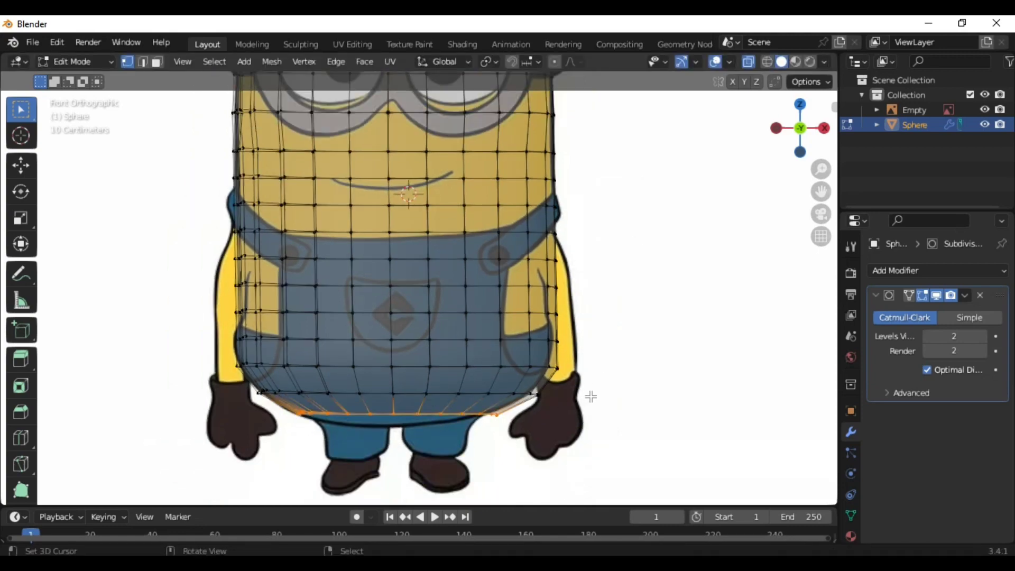
scroll(590, 396, down, 2)
middle_drag(559, 438, 553, 365)
scroll(647, 278, up, 1)
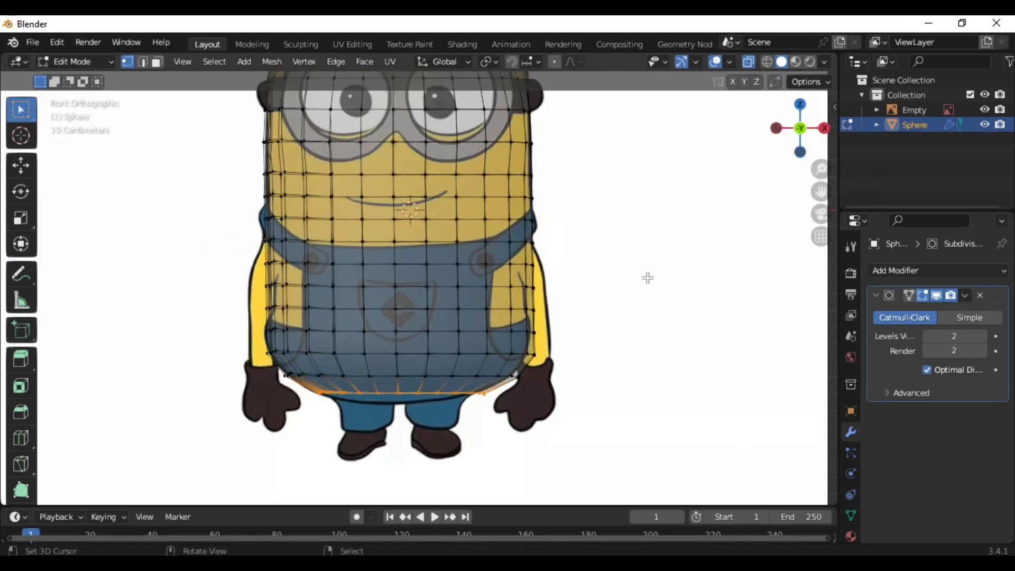
Step: Extrude the bottom loop once more and move it vertically along Z
key(e)
click(647, 289)
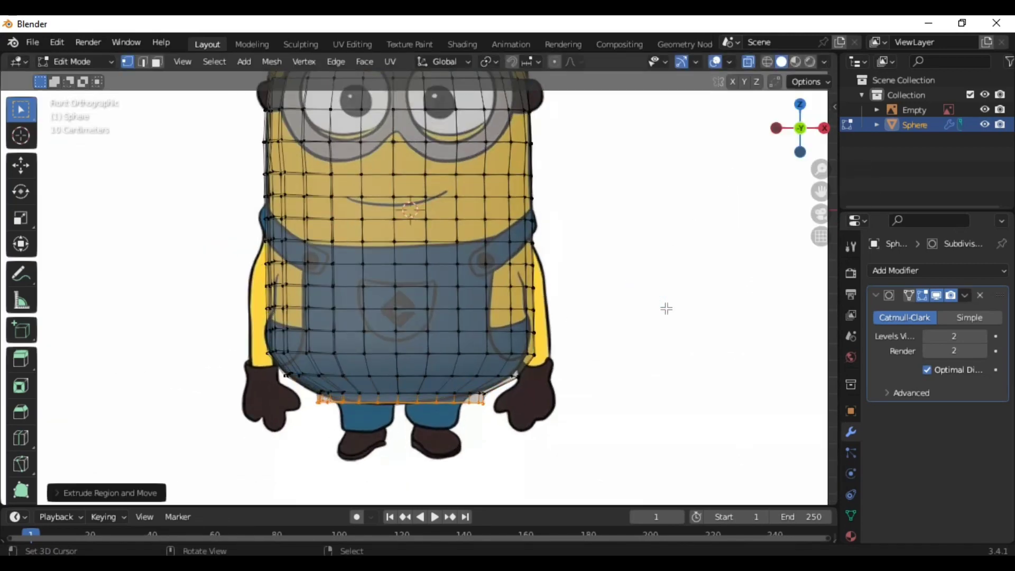
key(g)
key(z)
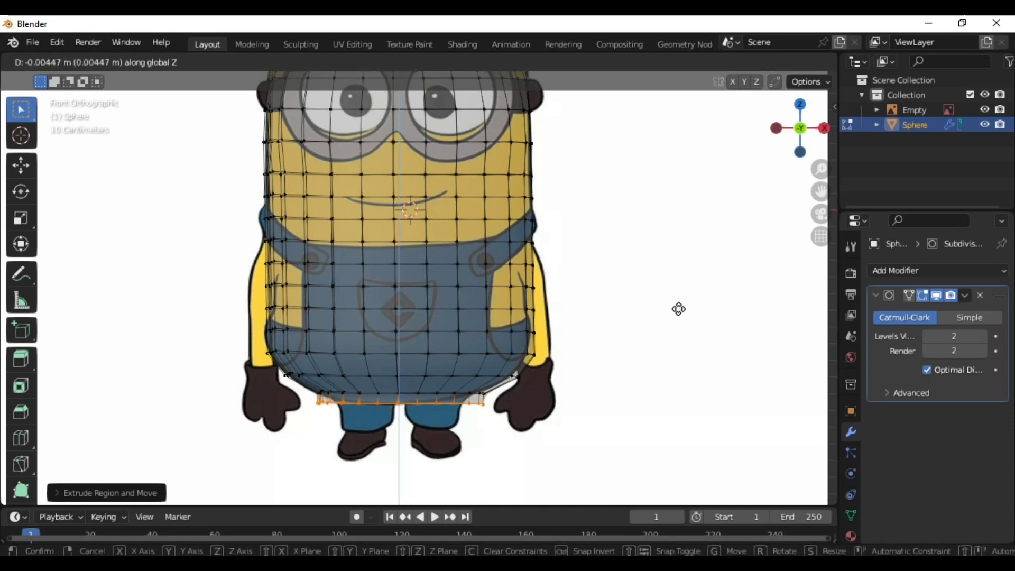
key(z)
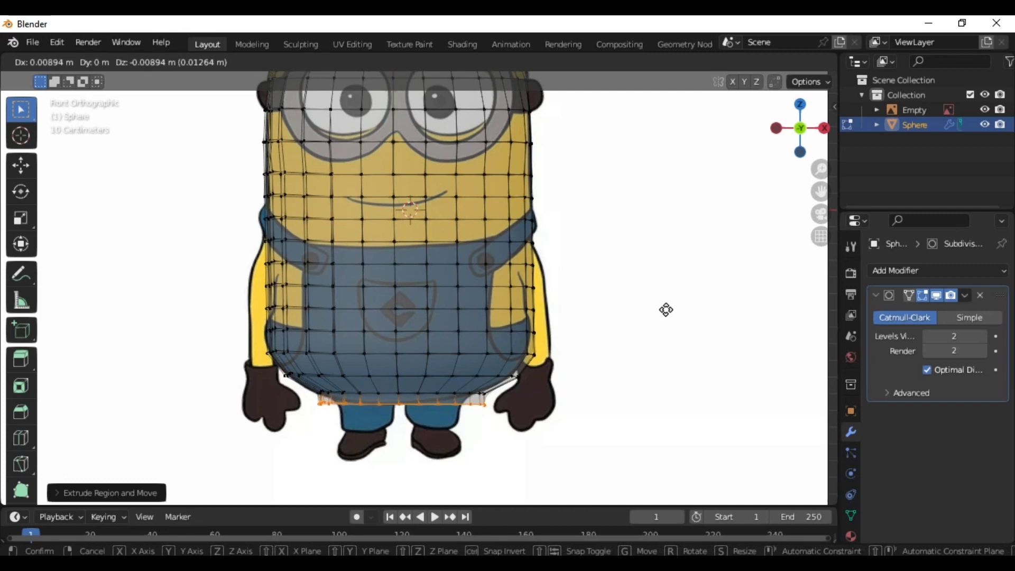
click(668, 308)
Step: Narrow the new bottom loop's width with an X-constrained scale
key(g)
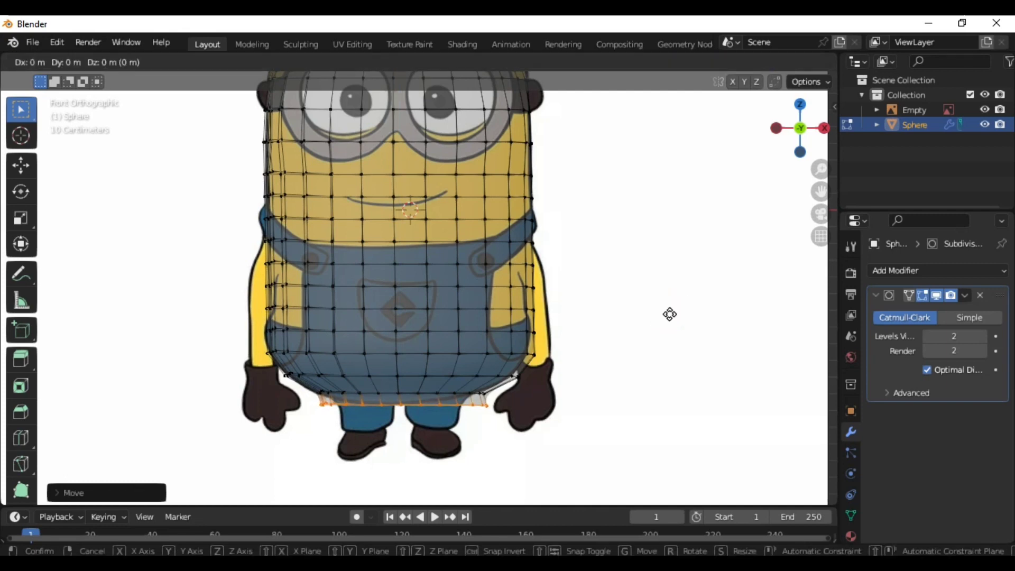
key(Escape)
key(s)
key(x)
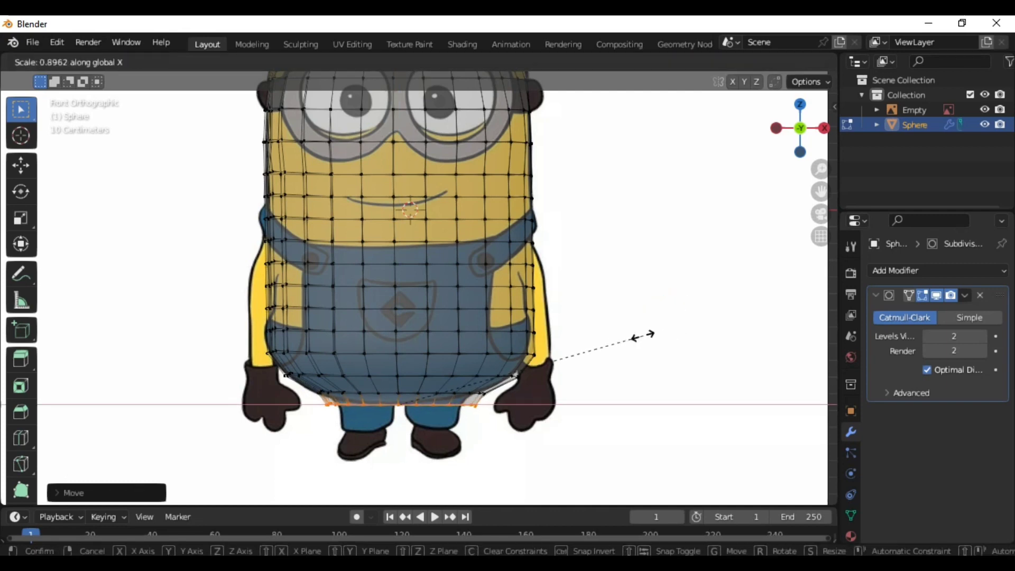
click(552, 342)
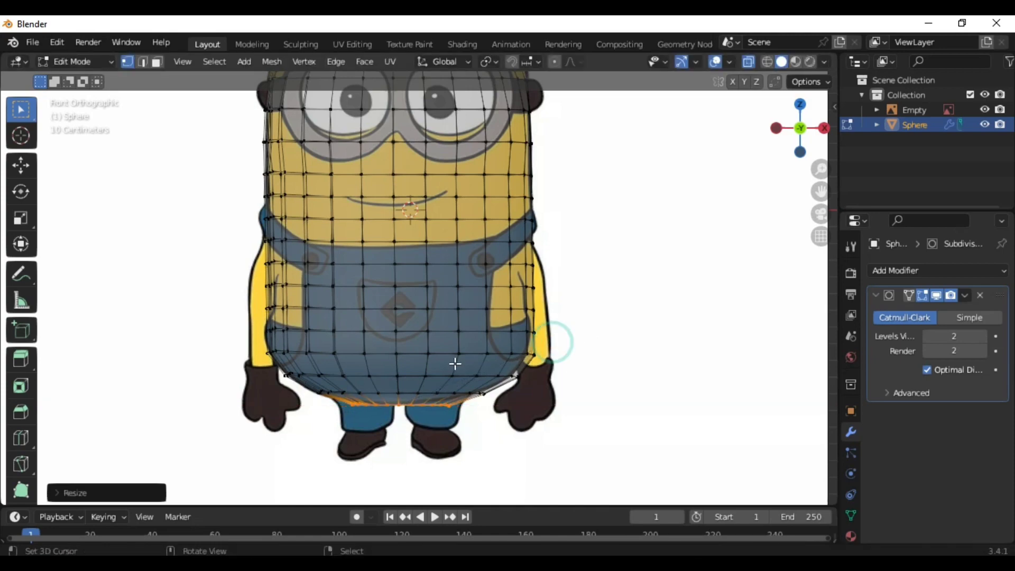
mouse_move(455, 365)
middle_down()
mouse_move(523, 298)
mouse_move(748, 144)
middle_up()
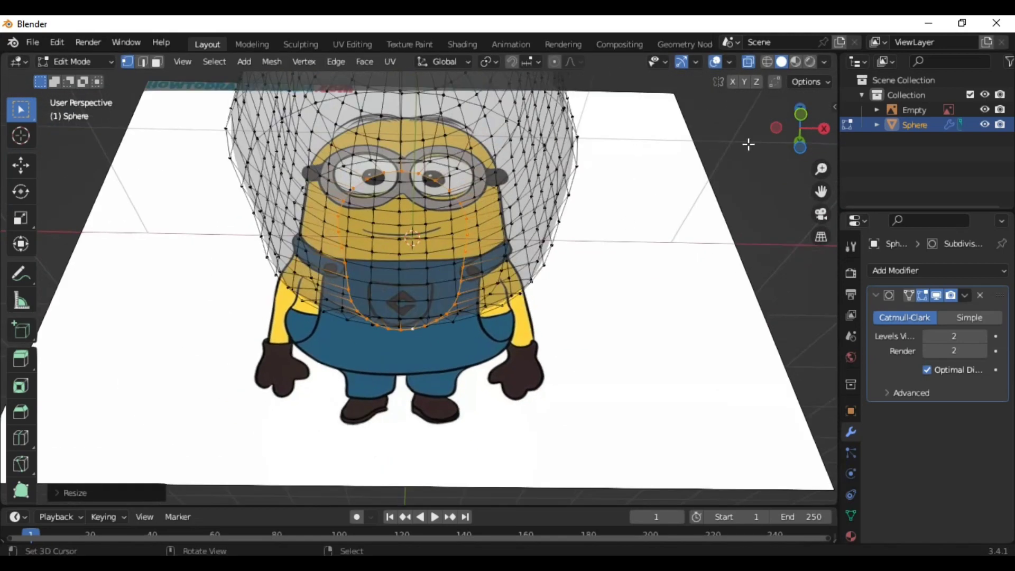
Step: Return to solid display, try a plain fill on the bottom opening, then undo it
click(748, 62)
middle_drag(574, 283, 573, 269)
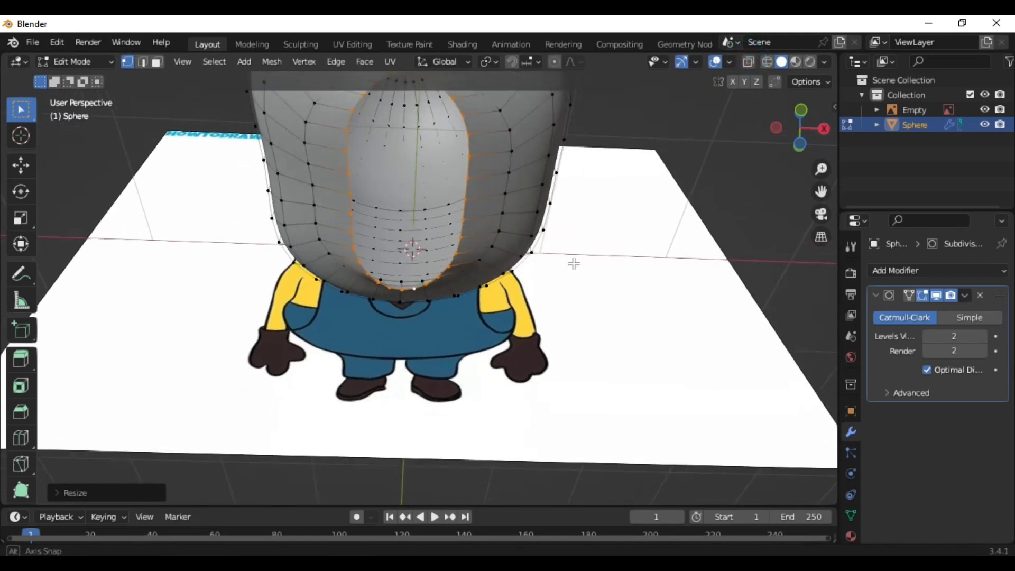
right_click(573, 269)
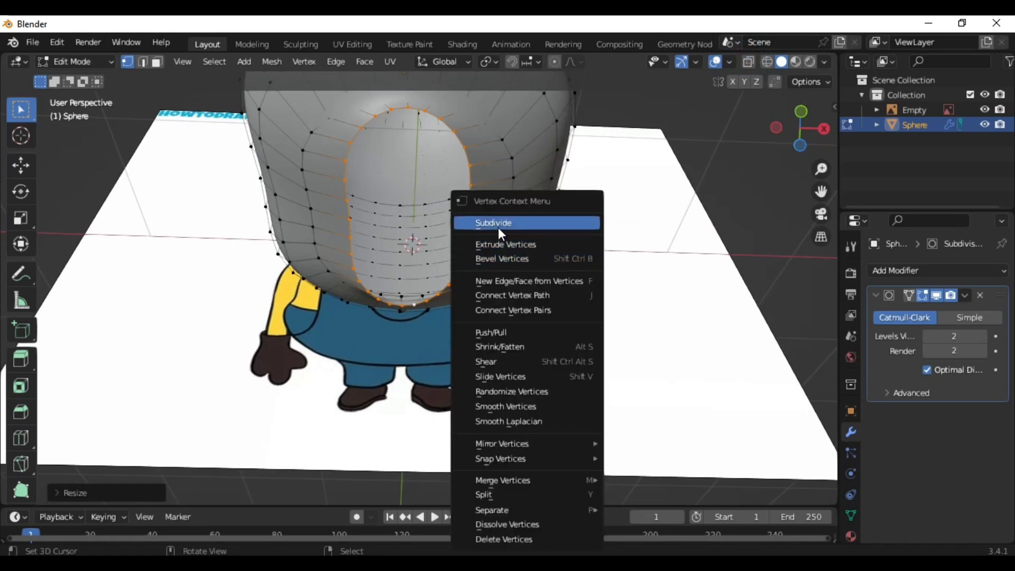
click(338, 63)
mouse_move(363, 62)
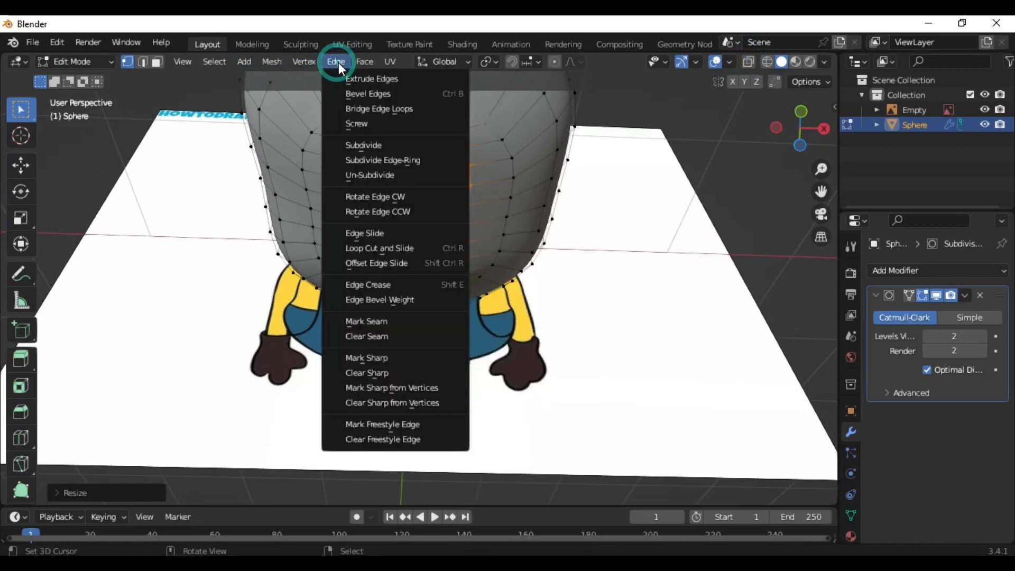
click(393, 228)
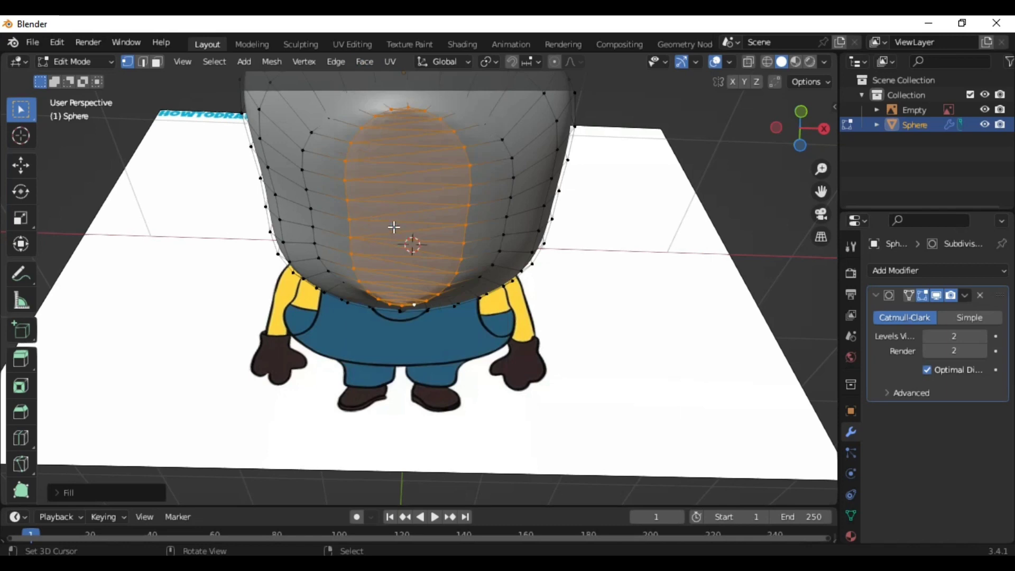
scroll(401, 232, down, 3)
scroll(392, 191, up, 2)
key(alt+f)
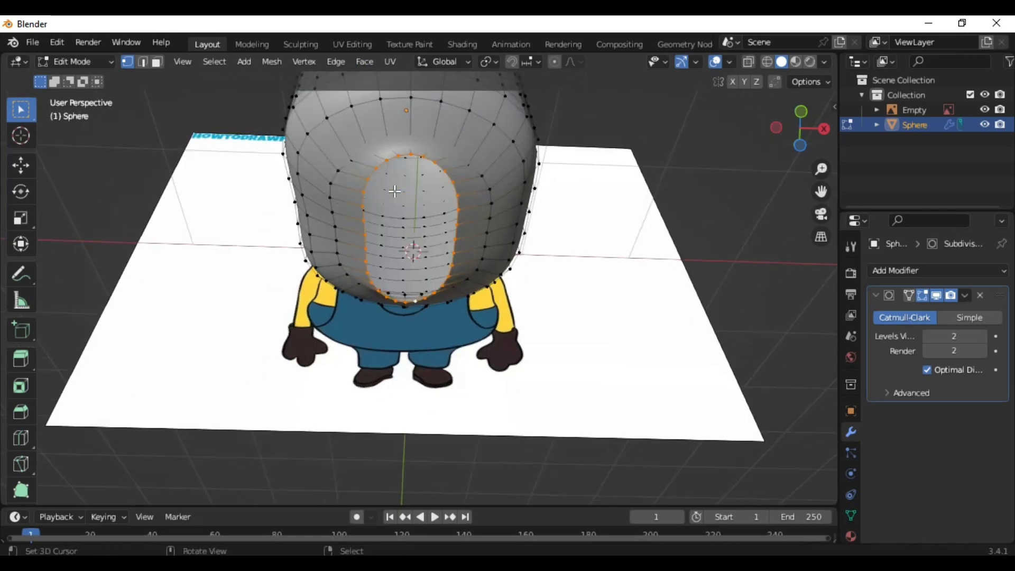
Step: Close the bottom opening with a Grid Fill of quad faces
right_click(395, 192)
click(370, 61)
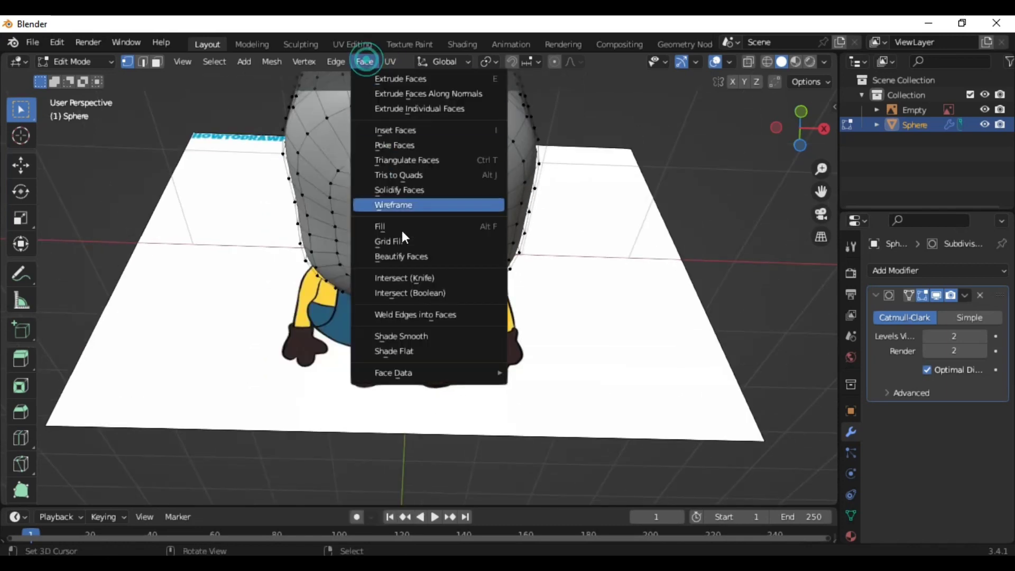
click(394, 247)
mouse_move(395, 247)
middle_down()
mouse_move(370, 187)
mouse_move(389, 220)
middle_up()
scroll(411, 296, up, 2)
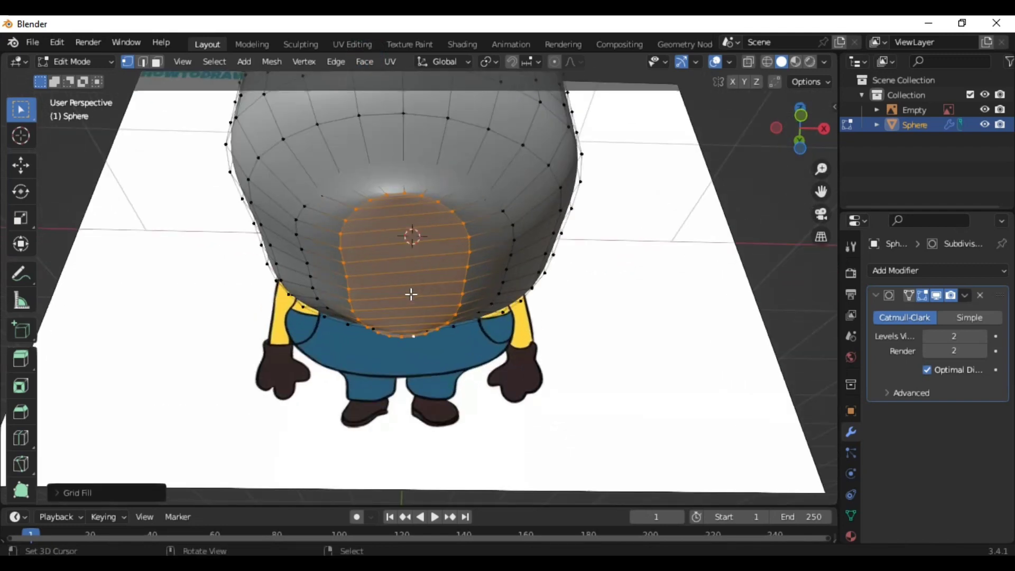
Step: Add a centred vertical loop cut across the grid-filled bottom
key(ctrl+r)
click(396, 248)
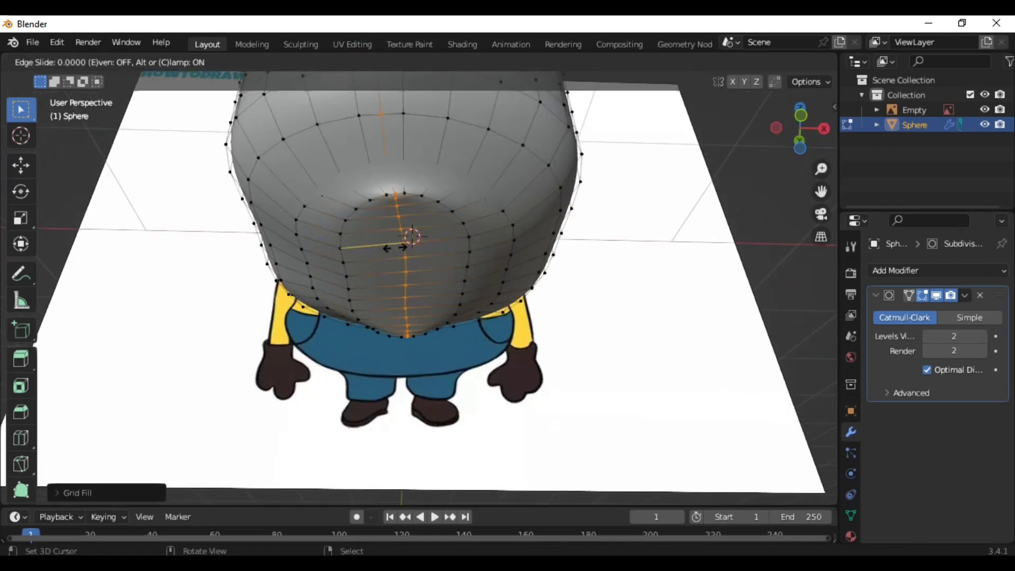
right_click(395, 248)
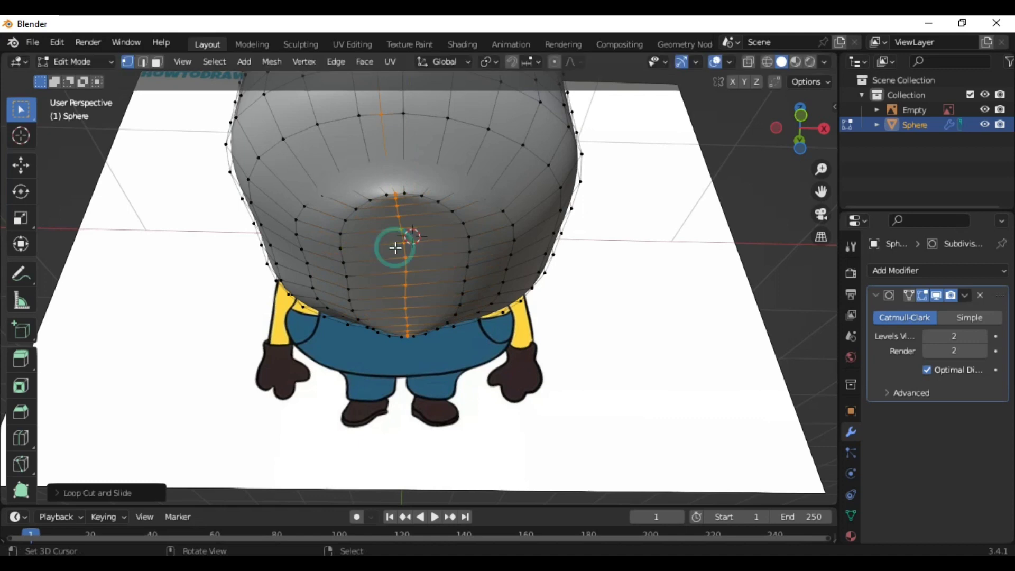
click(127, 493)
scroll(341, 311, up, 3)
middle_drag(341, 311, 376, 303)
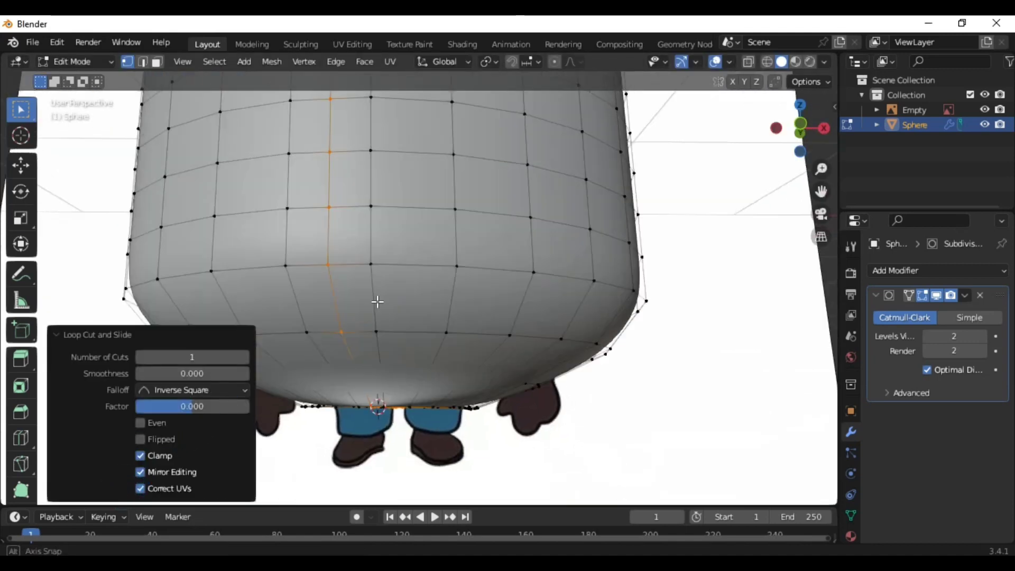
scroll(376, 302, down, 2)
Step: In front orthographic view, toggle between Object and Edit Mode to review the body
click(800, 128)
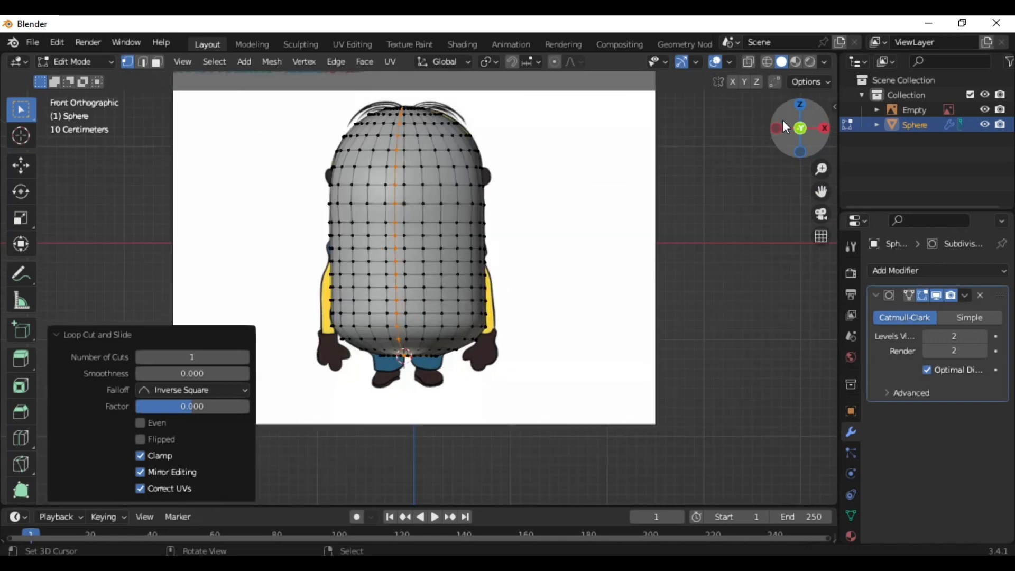
scroll(679, 193, up, 2)
key(Tab)
scroll(664, 214, down, 3)
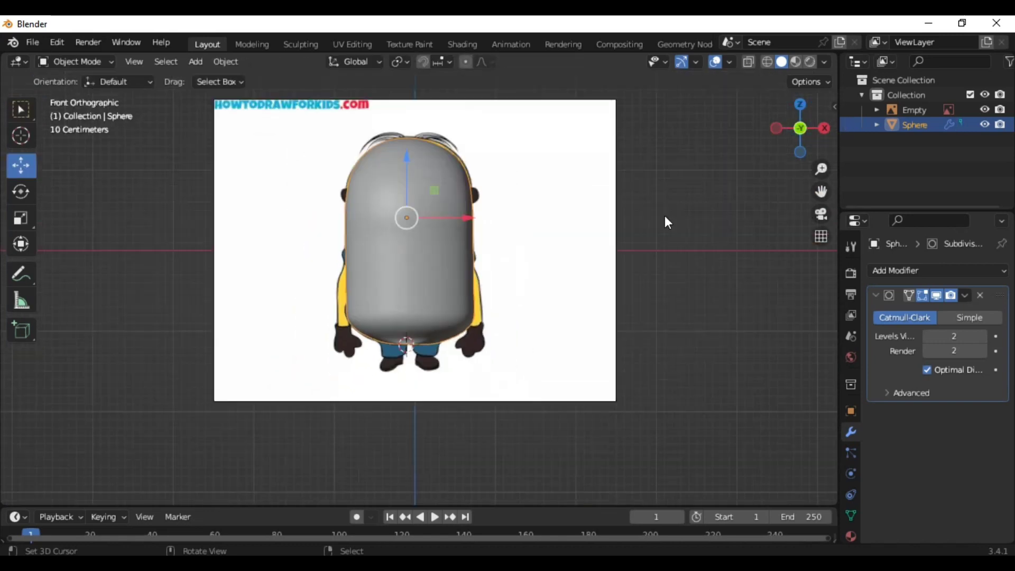
scroll(657, 226, up, 3)
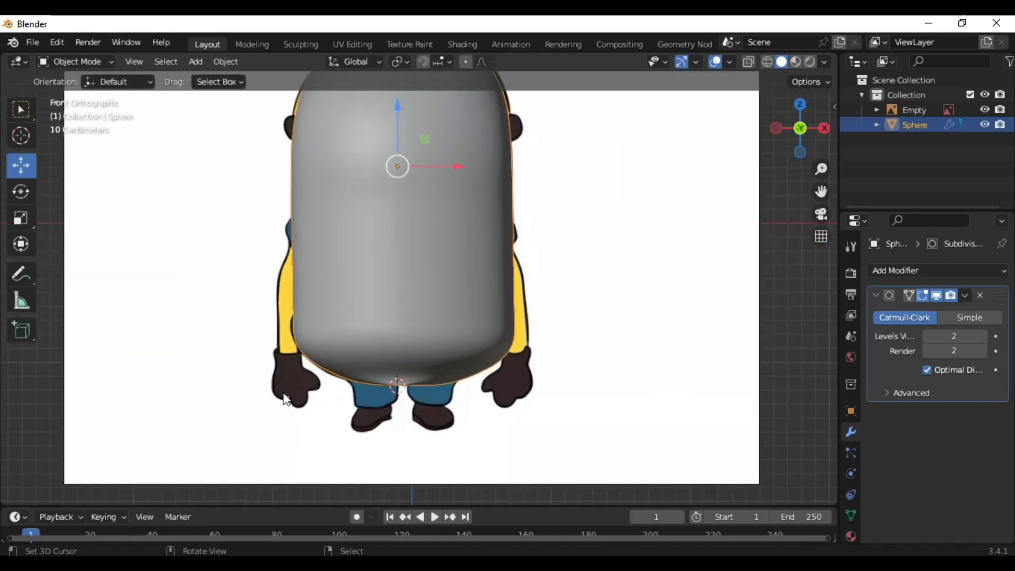
scroll(455, 333, up, 2)
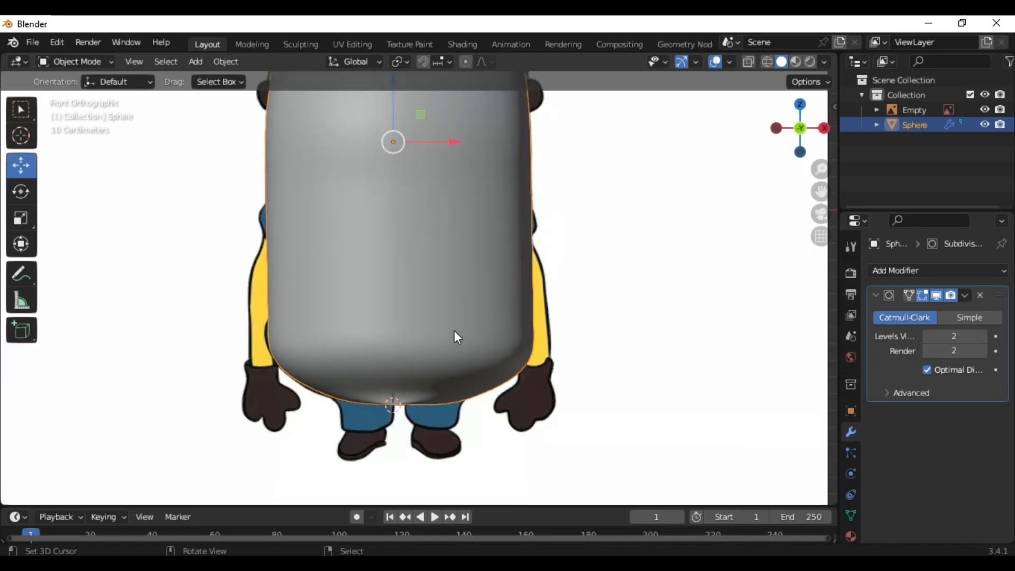
scroll(478, 312, down, 3)
key(Tab)
scroll(505, 280, down, 1)
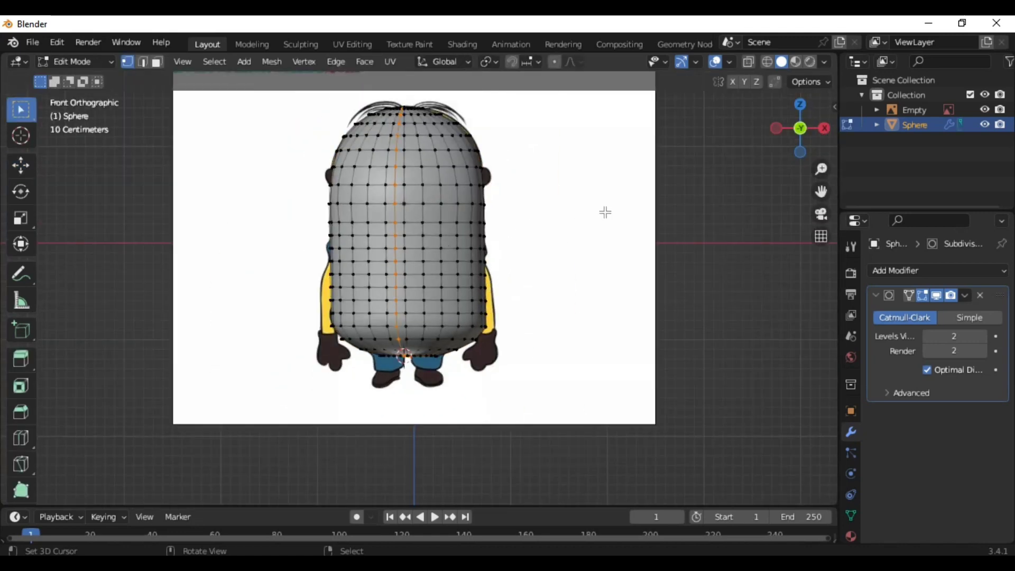
key(Tab)
Step: Add a Mirror modifier, enter Edit Mode, then remove the modifier again
click(888, 271)
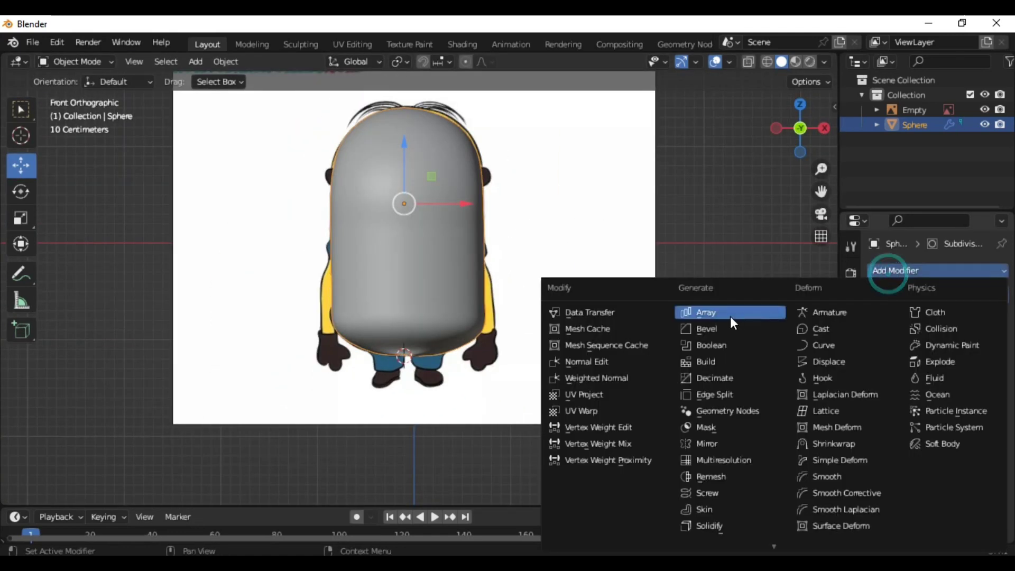
click(730, 443)
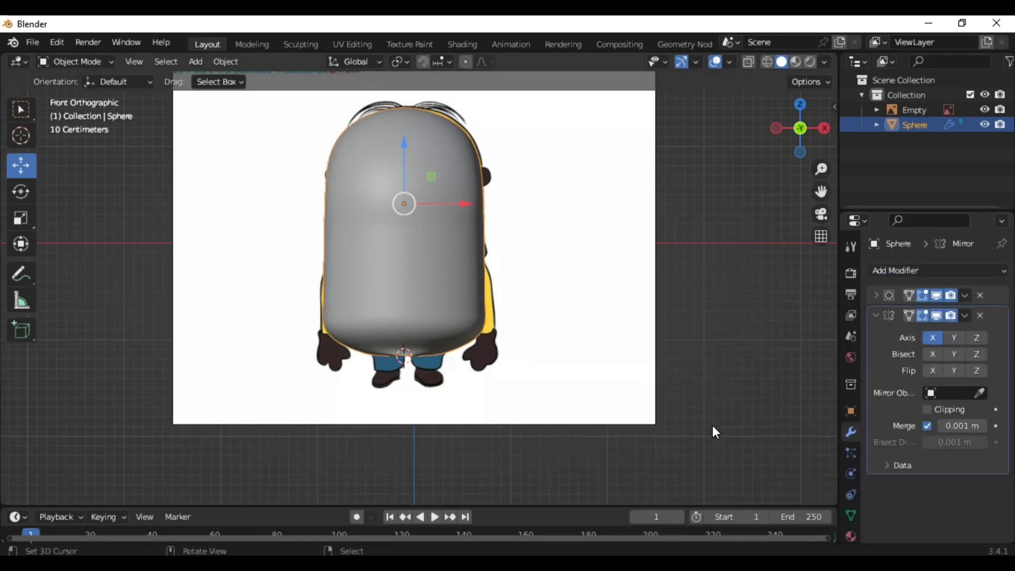
key(Tab)
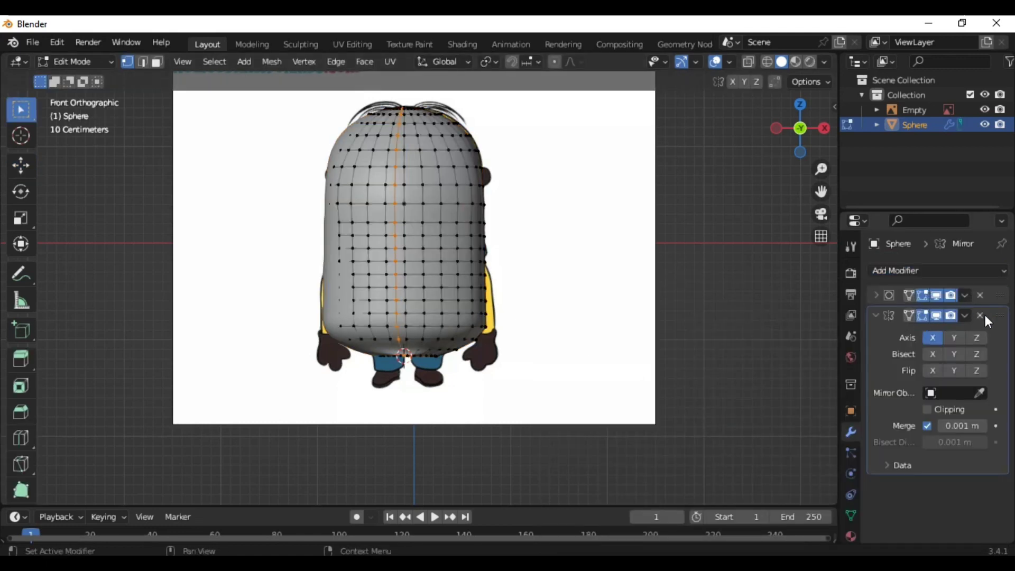
click(980, 315)
scroll(346, 177, down, 1)
scroll(346, 177, down, 1)
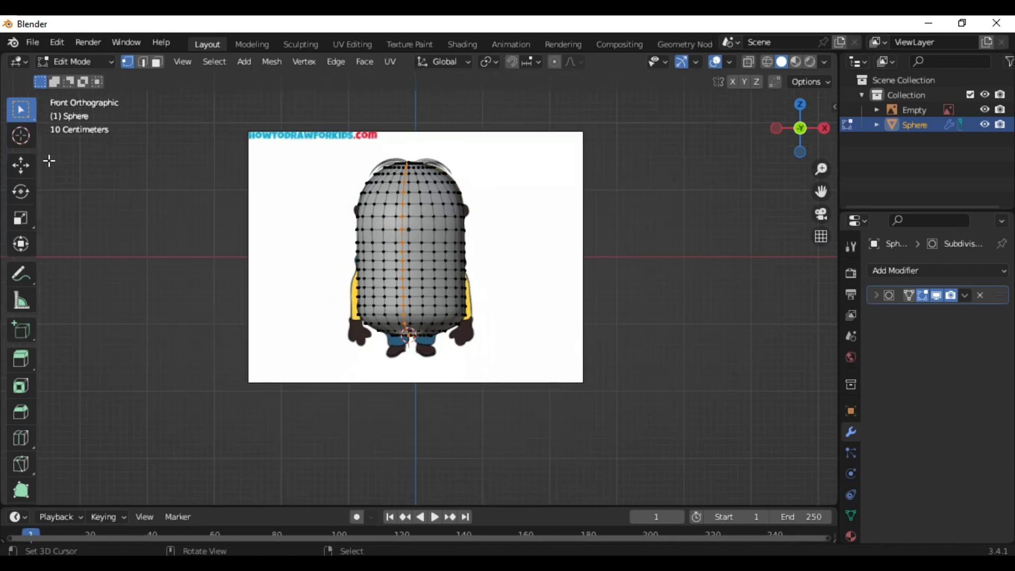
Step: With X-ray on, box-select the body's left half and delete those vertices
click(748, 62)
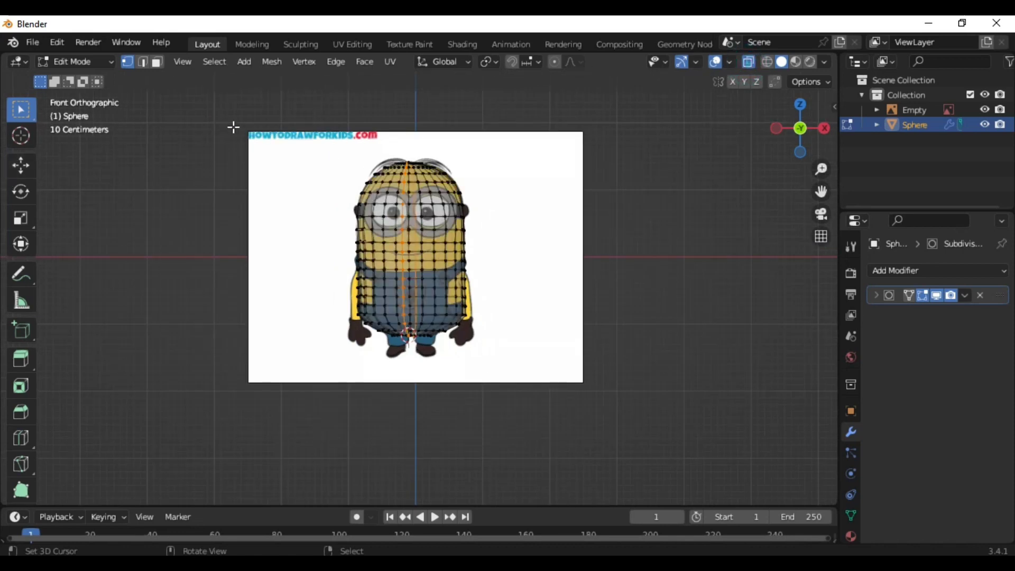
mouse_move(233, 127)
mouse_down()
mouse_move(391, 428)
mouse_move(404, 431)
mouse_up()
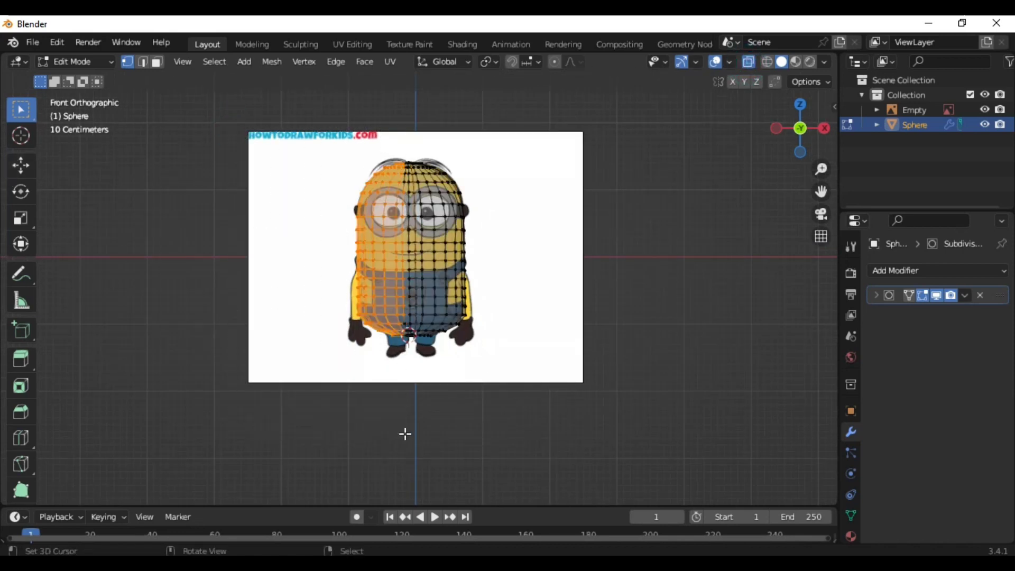
scroll(392, 427, up, 2)
key(x)
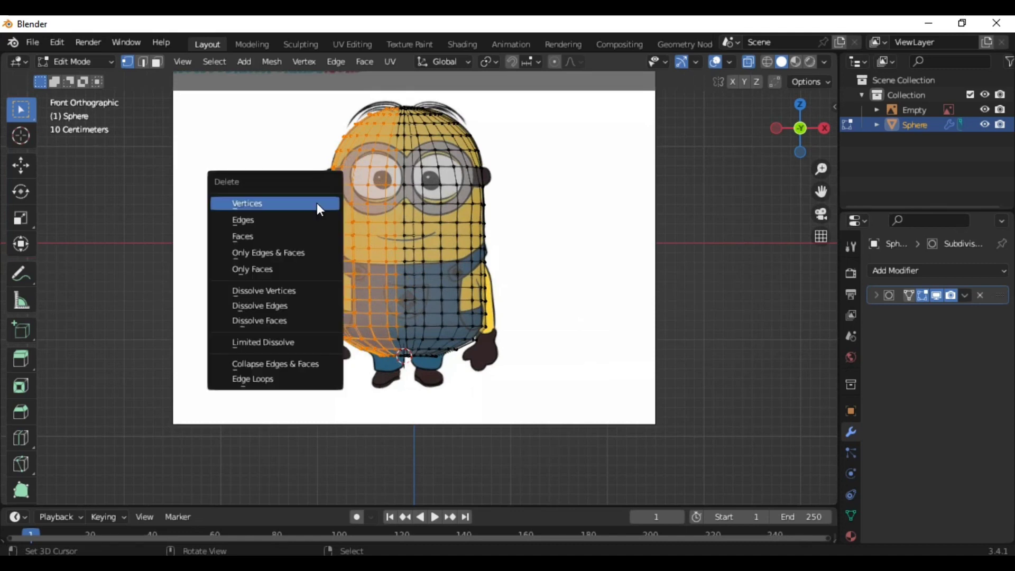
click(277, 207)
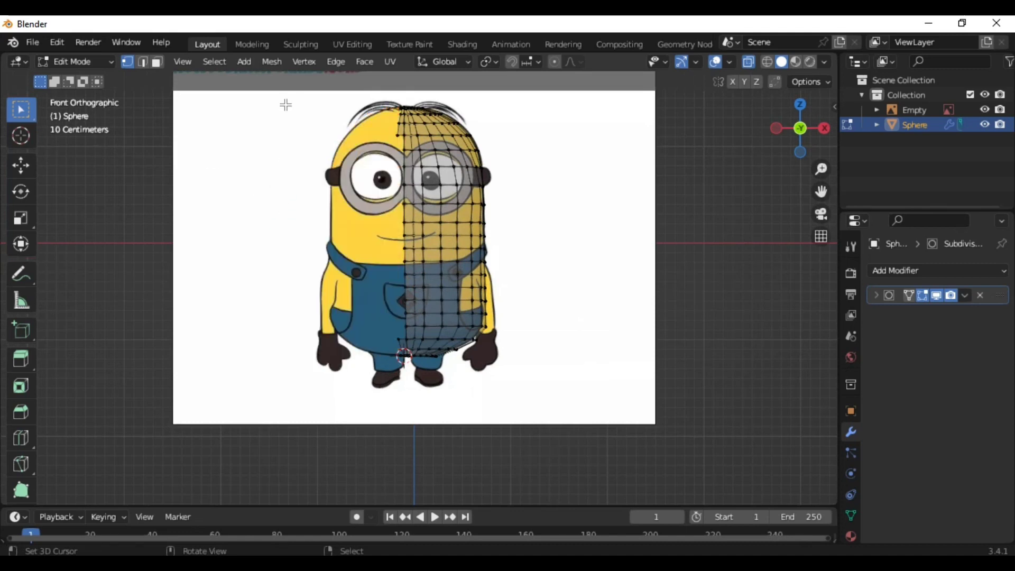
Step: Delete the leftover vertices left of centre and the stray bottom-centre vertex
key(b)
mouse_move(310, 77)
mouse_down()
mouse_move(363, 143)
mouse_move(399, 155)
mouse_up()
key(x)
click(373, 149)
drag(349, 296, 403, 395)
key(x)
click(398, 365)
Step: Add an X Mirror modifier with Clipping, clear its Mirror Object, and enable On Cage
key(Tab)
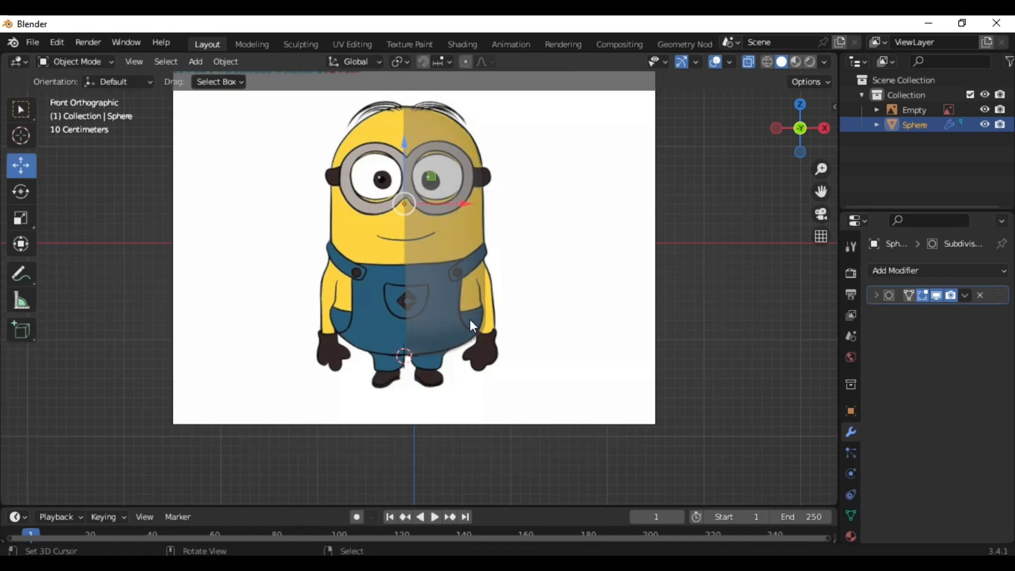
click(893, 271)
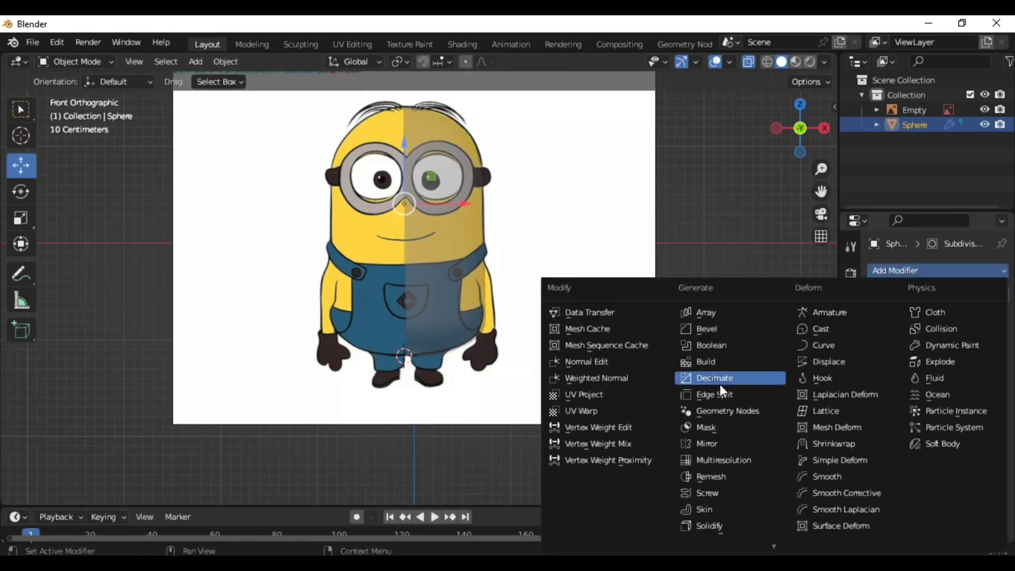
click(706, 443)
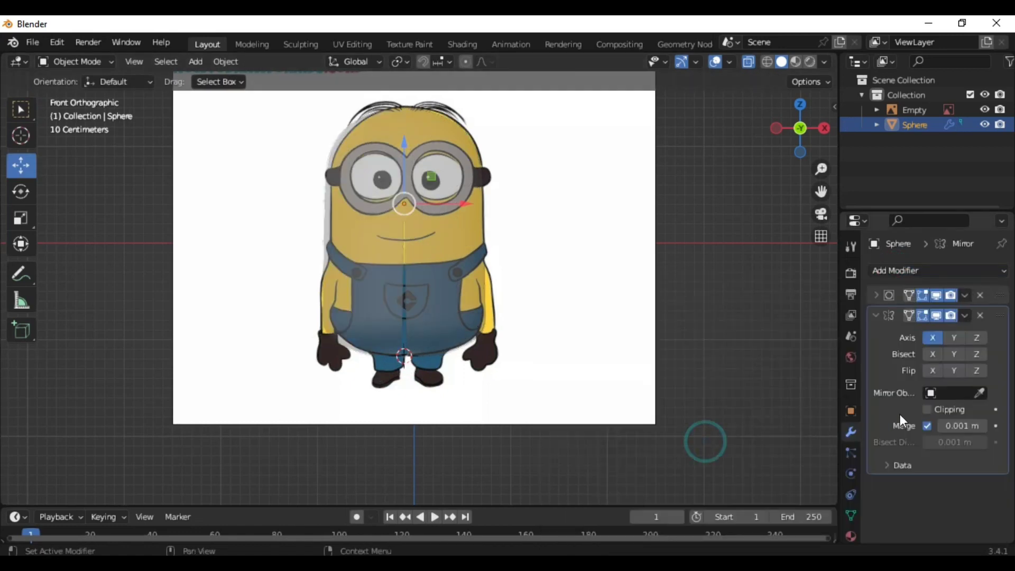
click(927, 409)
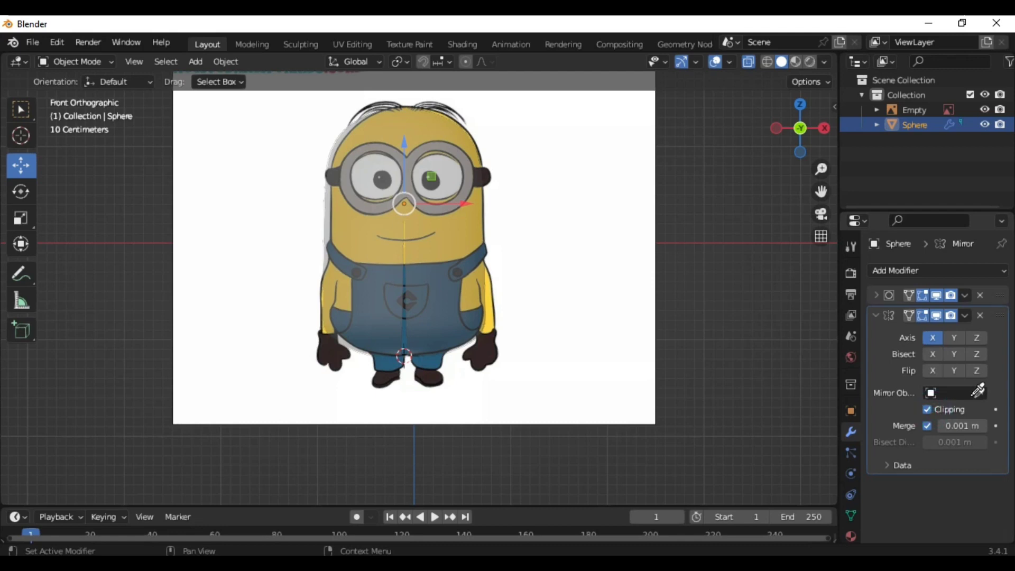
click(979, 393)
click(585, 269)
scroll(589, 275, up, 1)
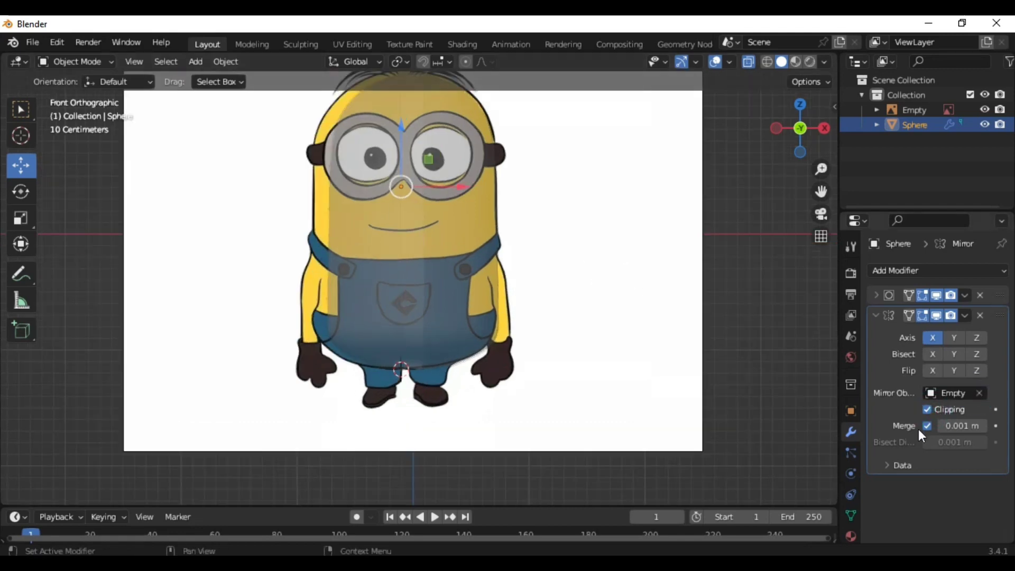
click(978, 392)
key(Tab)
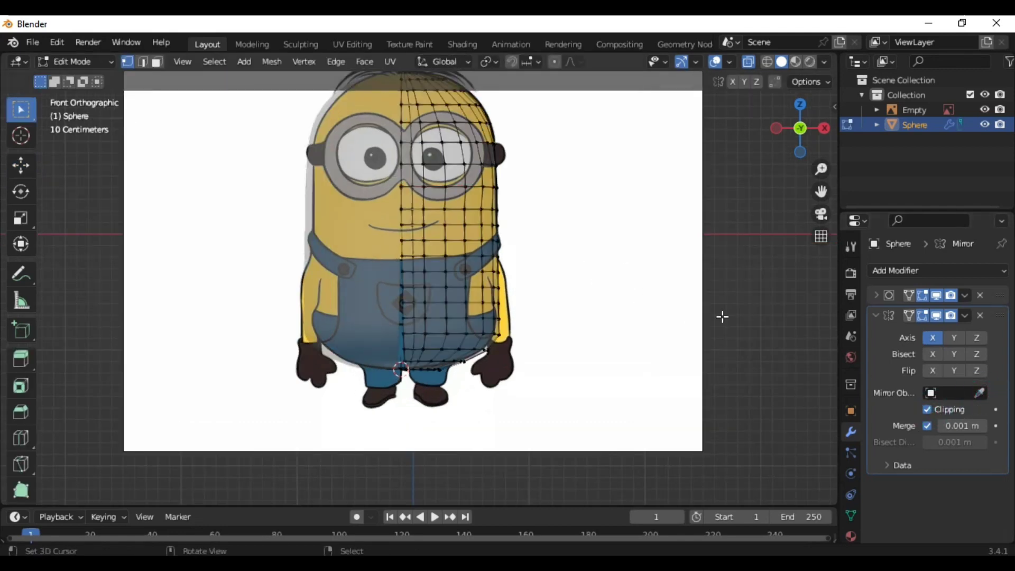
click(907, 315)
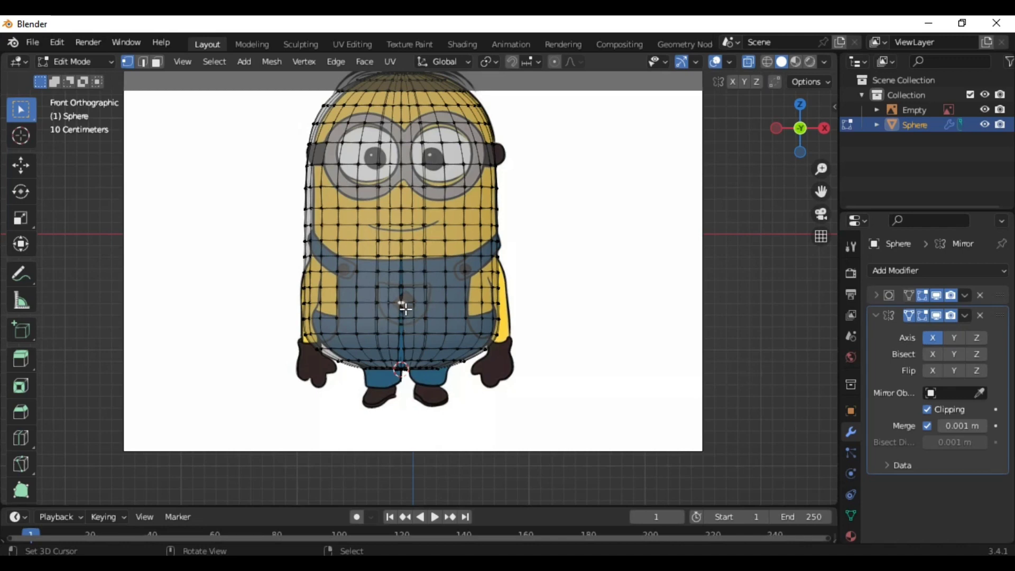
Step: Slide the centre vertical edge loop along X onto the mirror seam
scroll(405, 309, up, 1)
alt+click(394, 332)
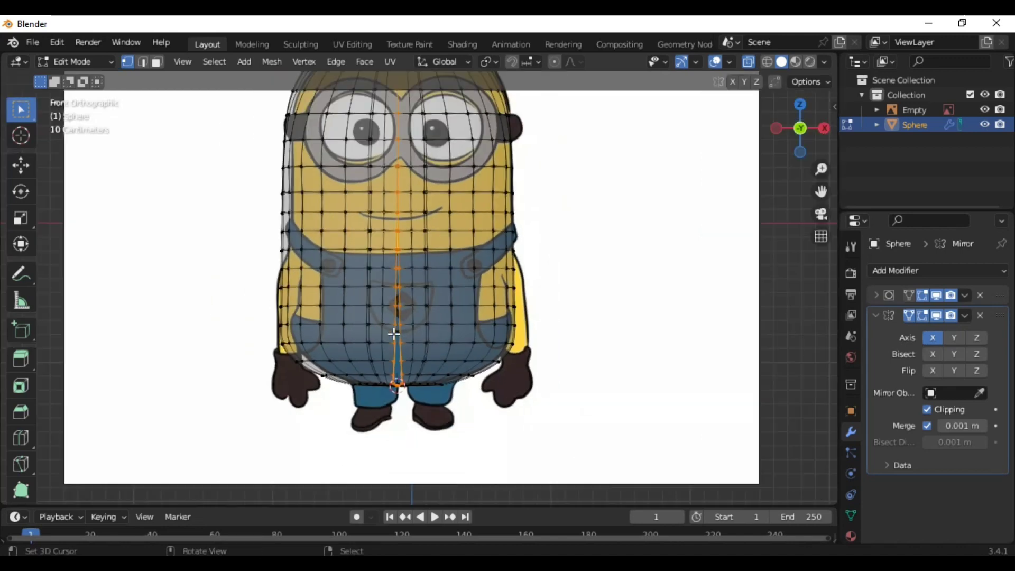
scroll(394, 333, down, 1)
key(g)
key(x)
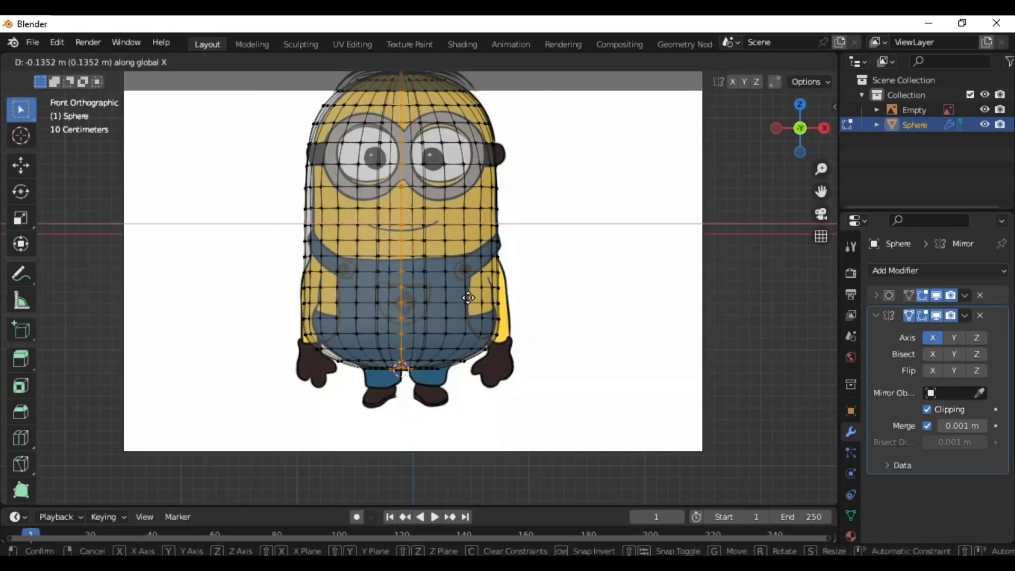
click(466, 297)
Step: With X-ray off, slide further seam vertices along X onto the centre line
middle_drag(466, 297, 449, 276)
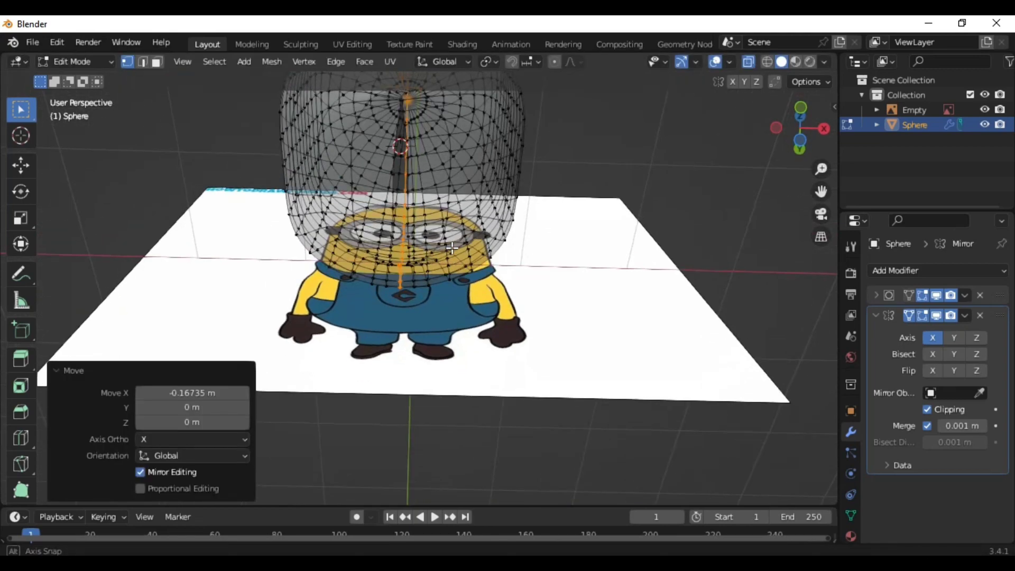
click(747, 61)
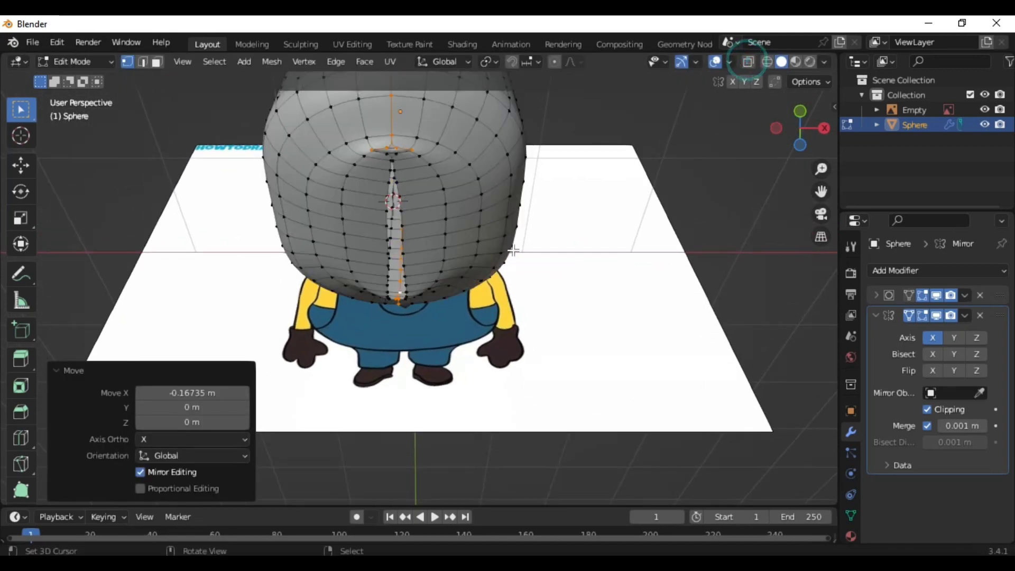
mouse_move(528, 132)
middle_down()
mouse_move(512, 213)
mouse_move(514, 324)
mouse_move(417, 202)
middle_up()
key(alt+a)
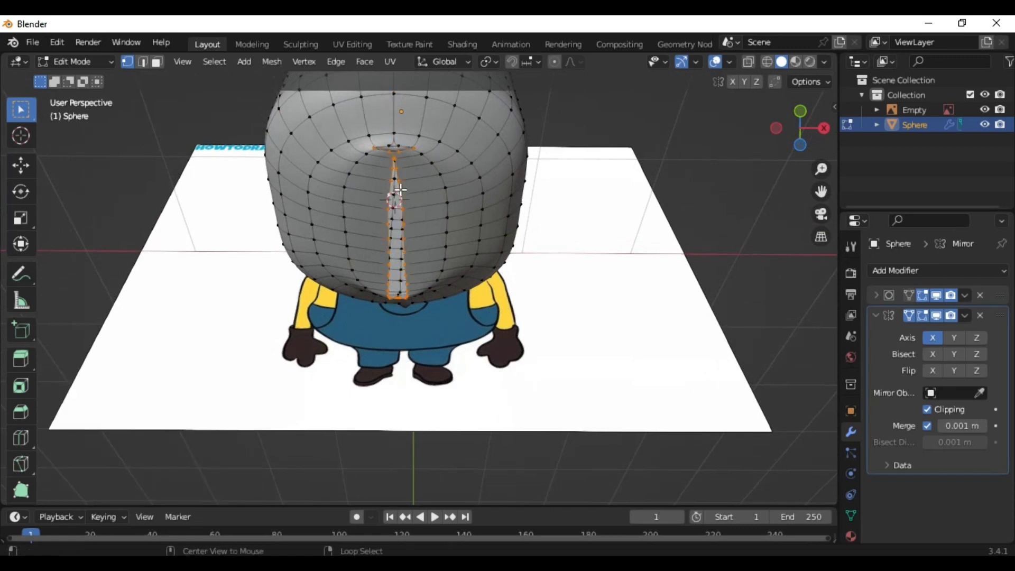
key(g)
key(x)
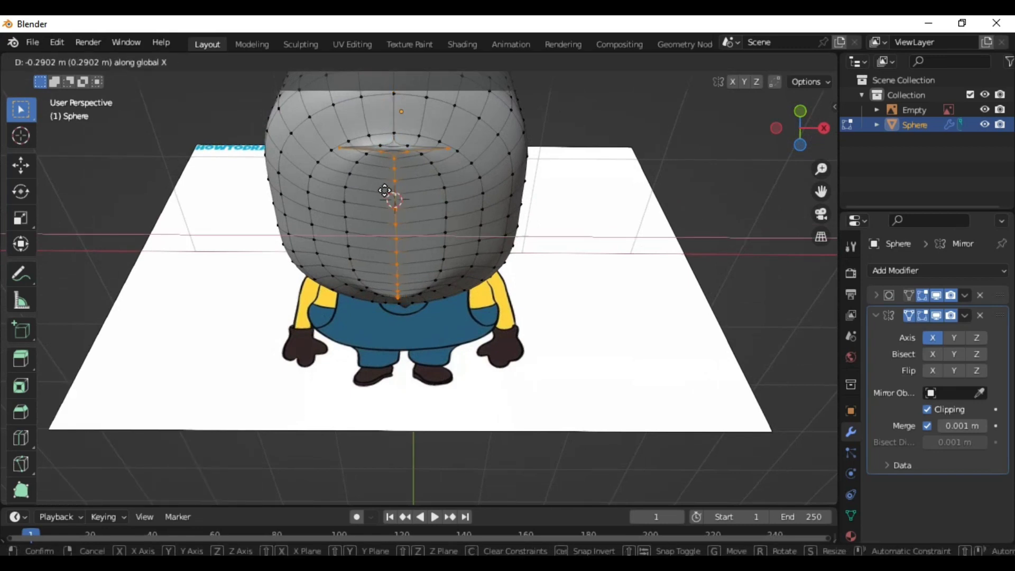
click(396, 170)
Step: Move the remaining seam vertices along X onto the centre line and inspect the result
key(alt+a)
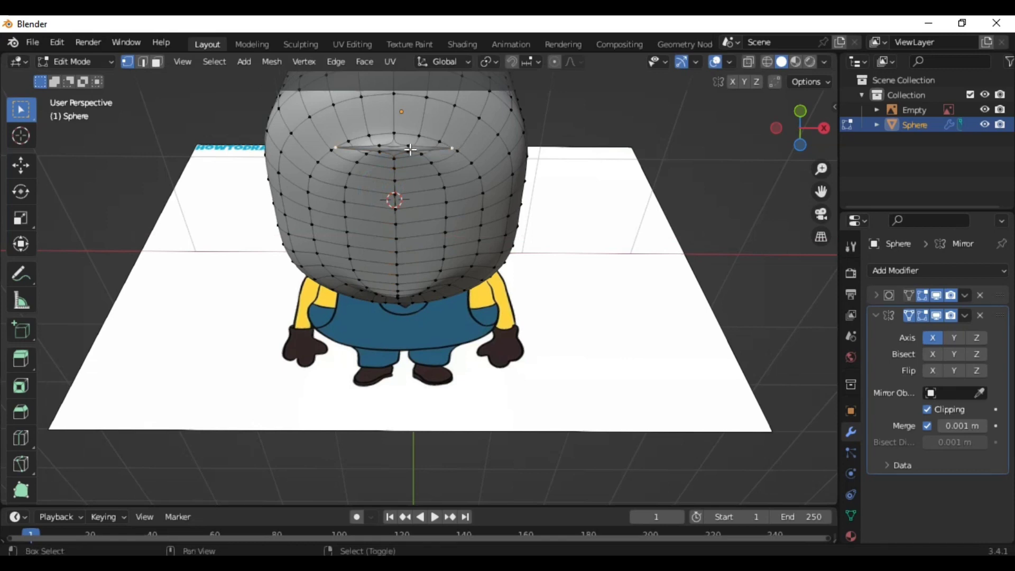
key(g)
key(x)
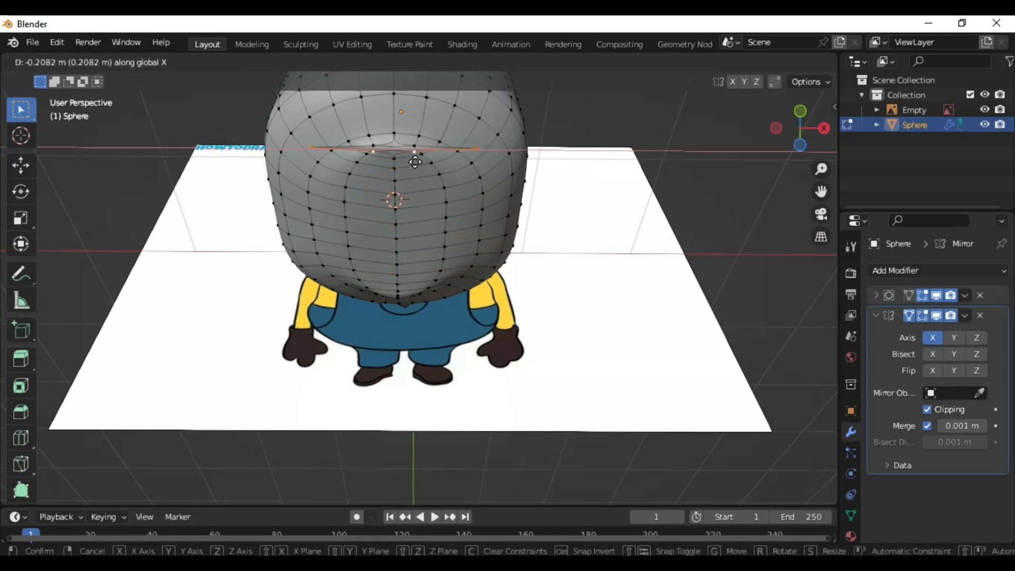
click(590, 176)
mouse_move(446, 260)
middle_down()
mouse_move(448, 181)
mouse_move(455, 210)
middle_up()
scroll(449, 181, up, 2)
scroll(429, 329, up, 5)
scroll(429, 329, down, 8)
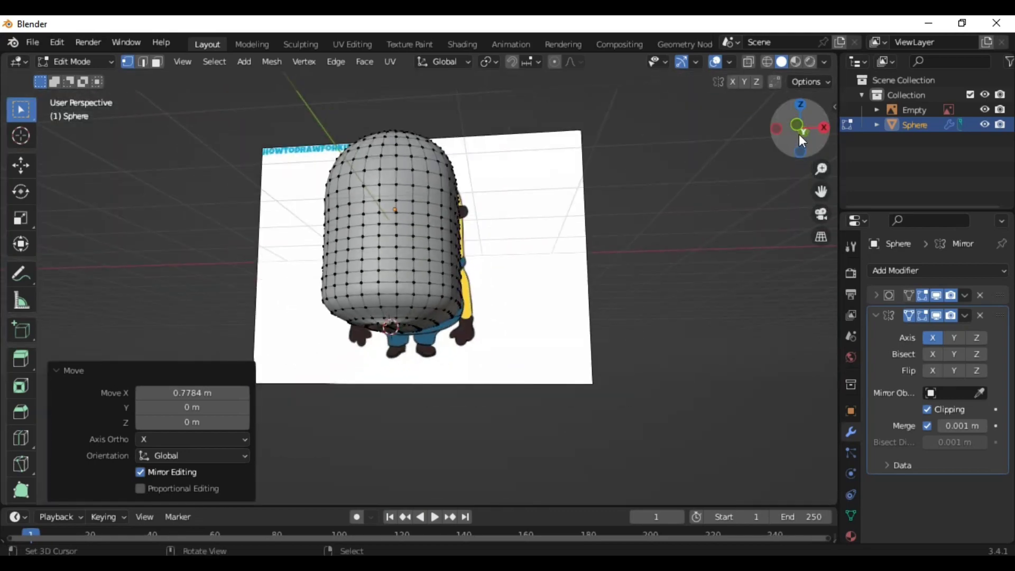
Step: From the front view, orbit to an angle and switch to Face select mode
click(802, 138)
scroll(578, 251, up, 3)
scroll(547, 279, up, 1)
scroll(547, 279, down, 2)
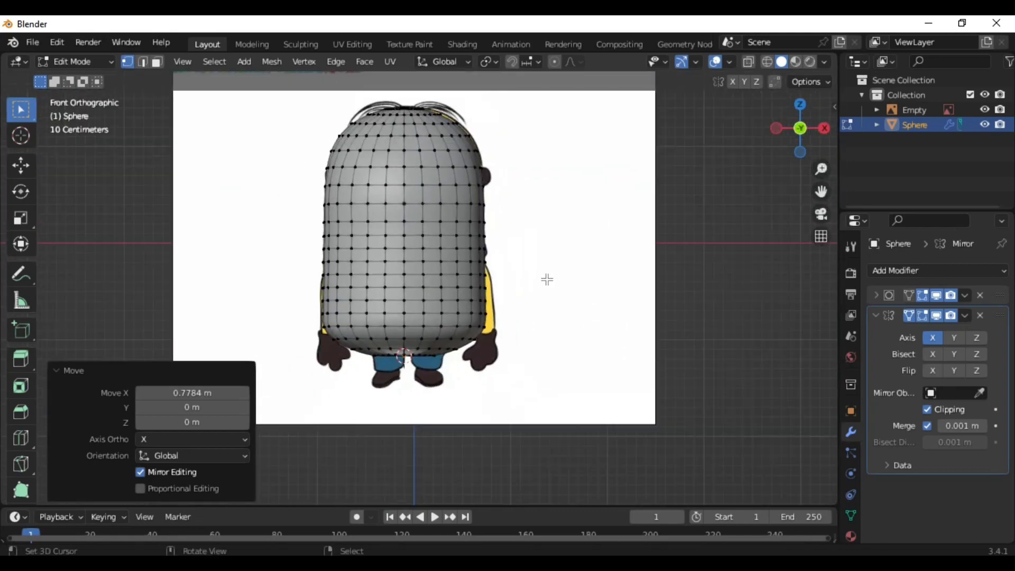
middle_drag(547, 280, 391, 310)
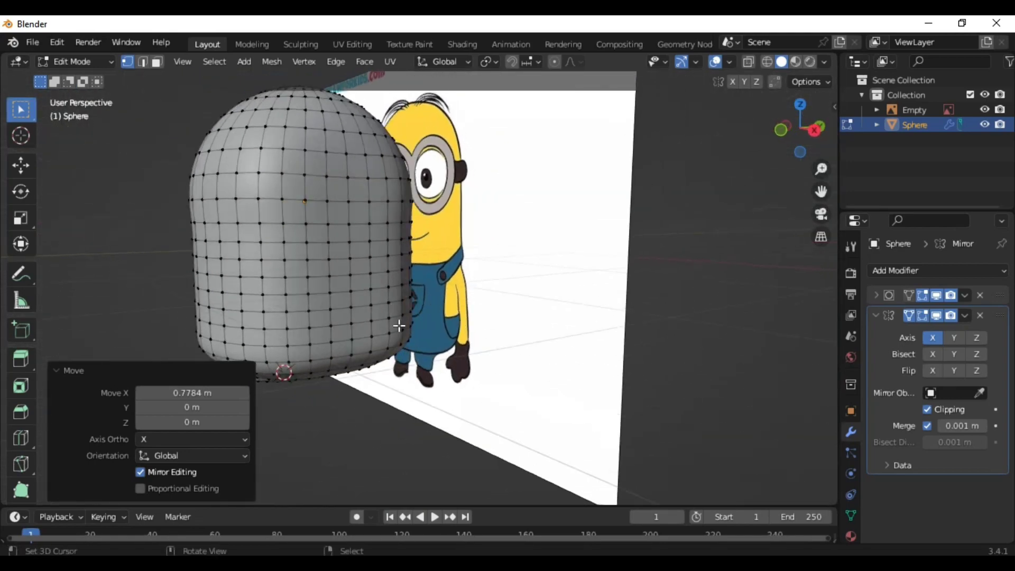
scroll(399, 326, up, 1)
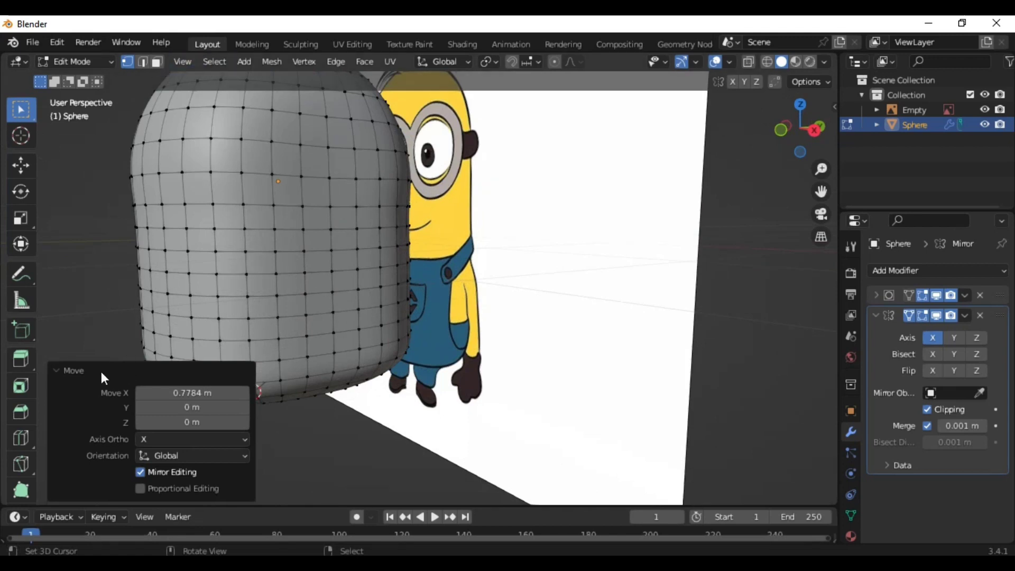
click(102, 374)
click(156, 63)
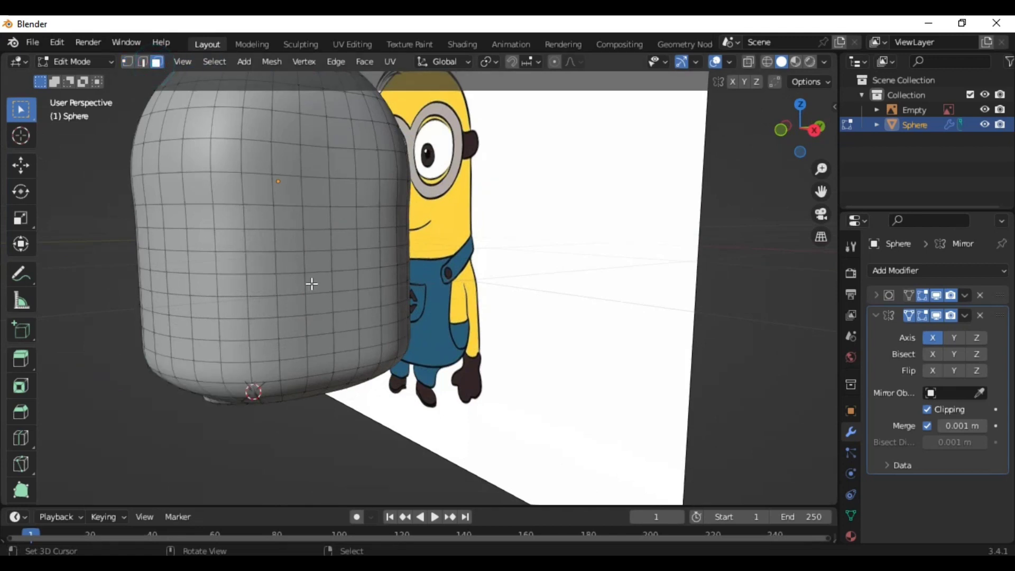
Step: Select two adjacent side faces at shoulder height, then return to front view
click(779, 130)
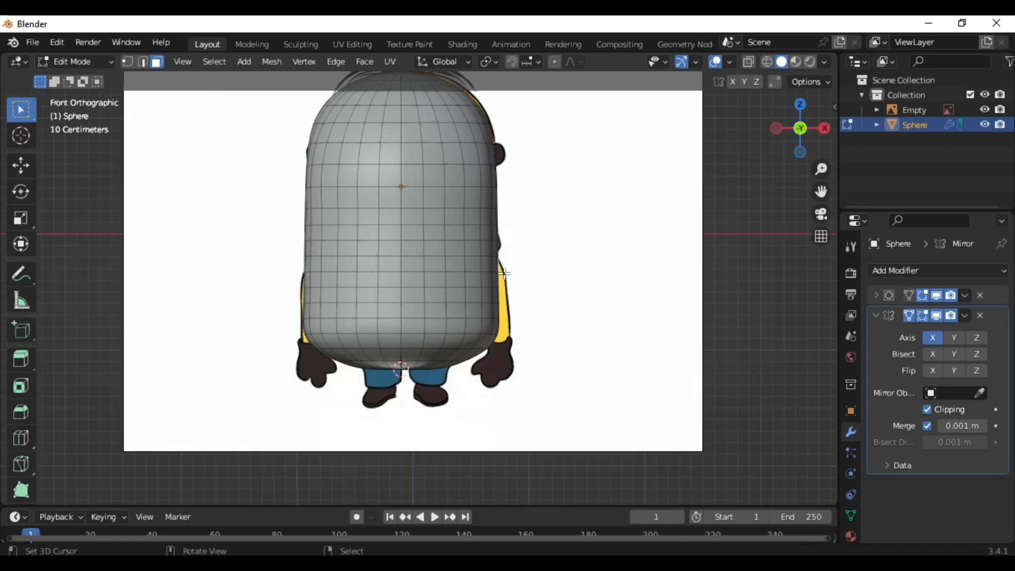
middle_drag(493, 308, 380, 319)
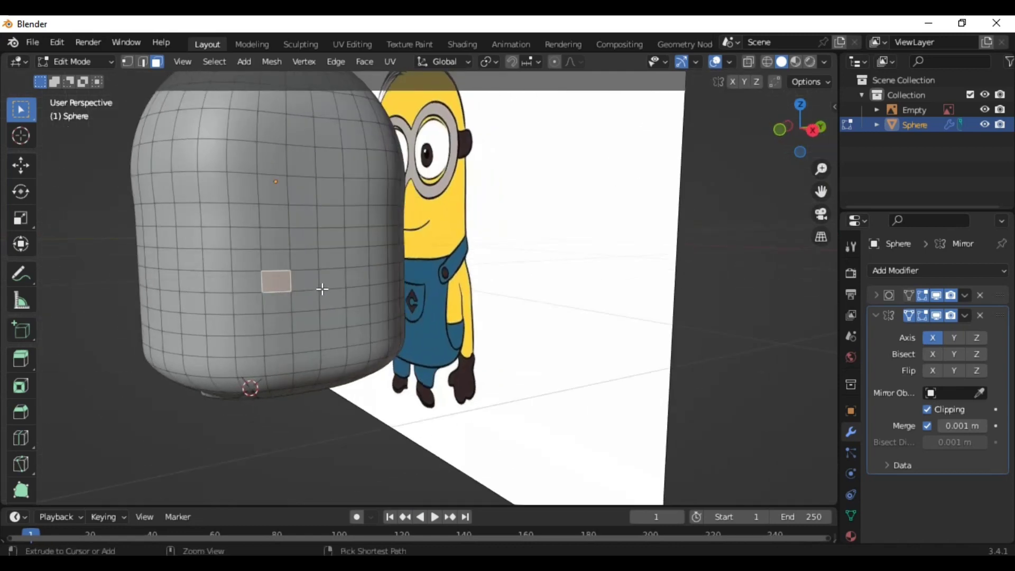
shift+click(305, 281)
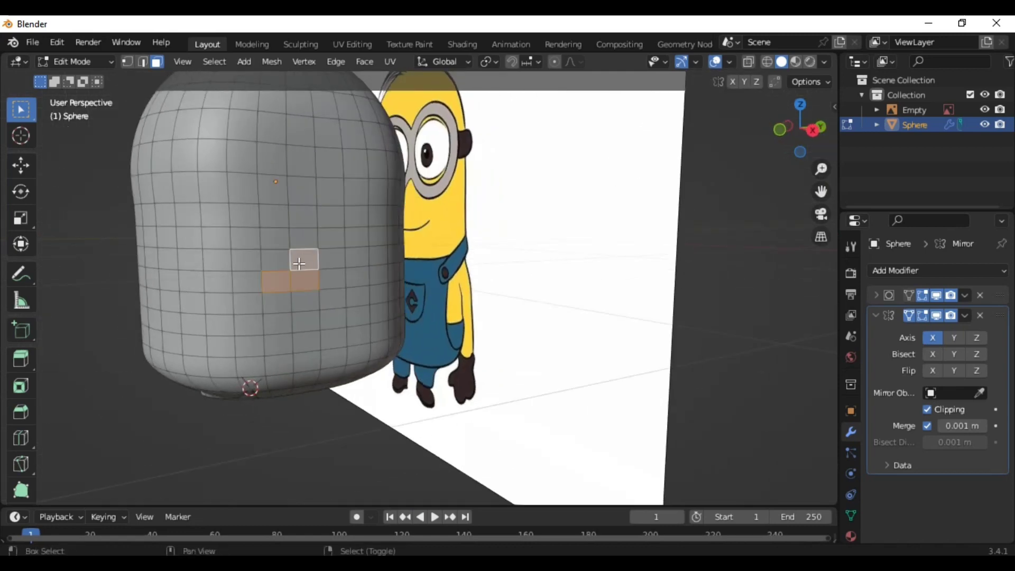
shift+click(272, 260)
mouse_move(320, 288)
middle_down()
mouse_move(259, 293)
mouse_move(275, 234)
middle_up()
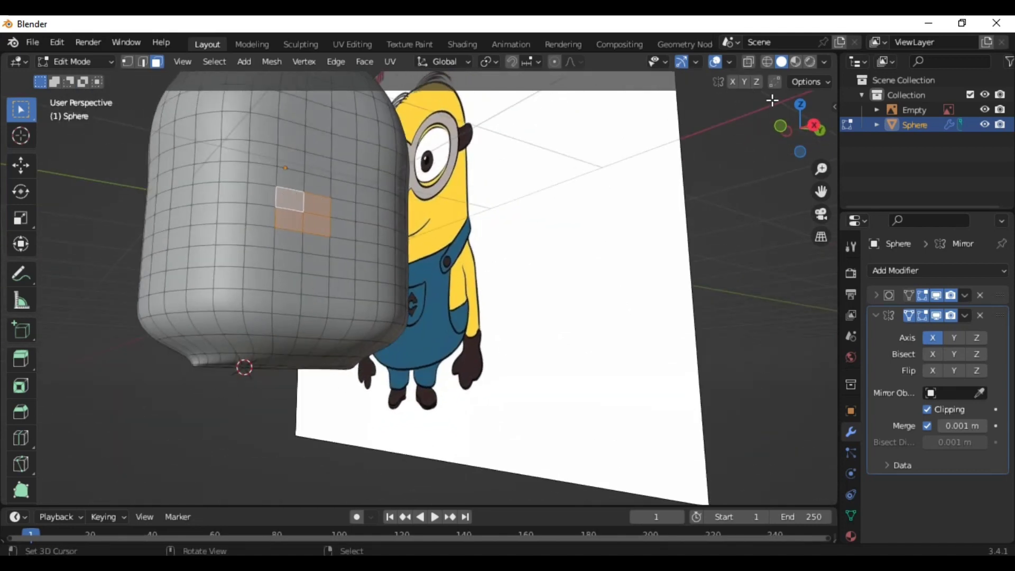
click(780, 126)
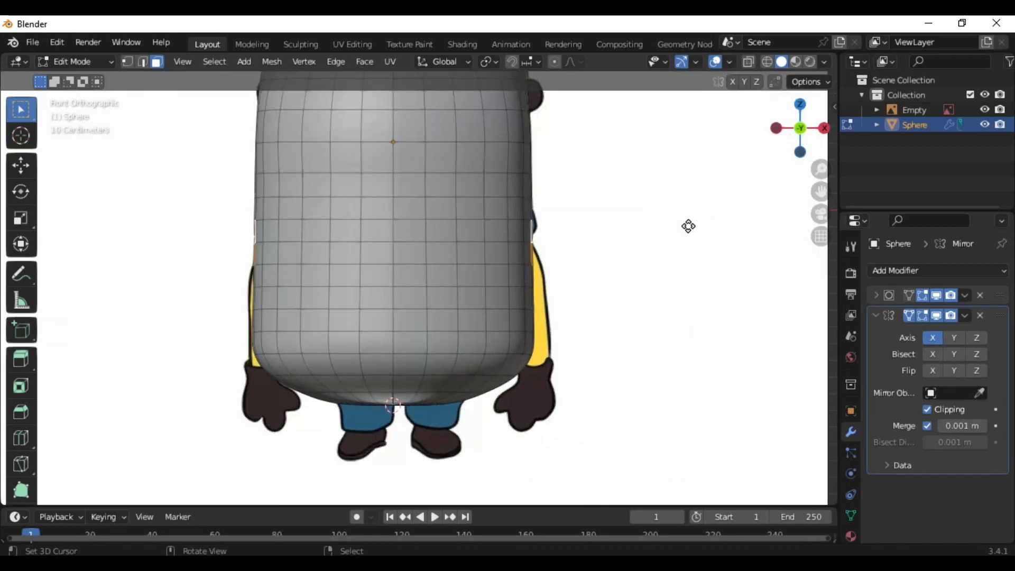
Step: Extrude the body's side faces along X into shoulder stubs and rotate their ends
key(g)
key(x)
key(x)
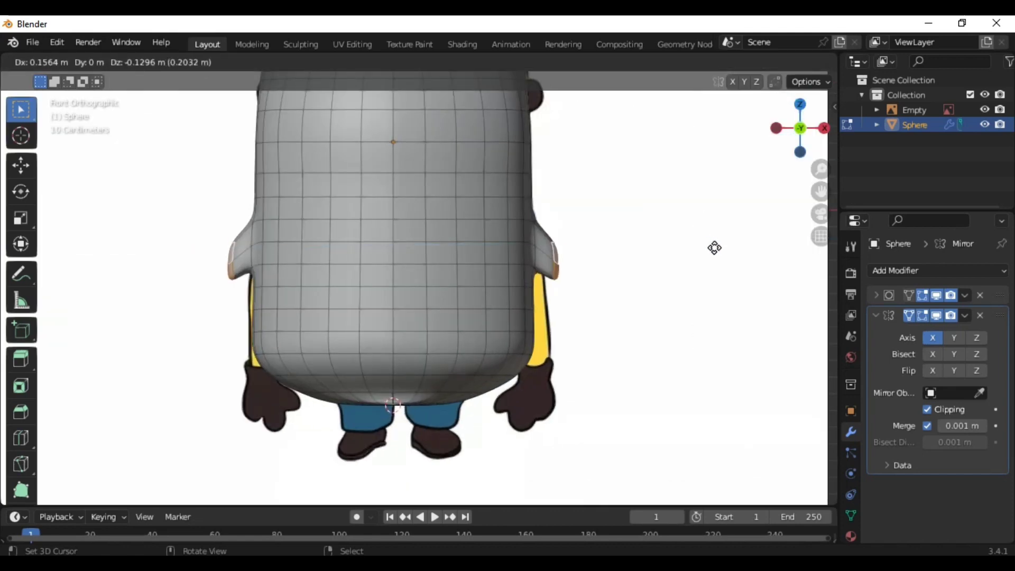
click(715, 247)
key(r)
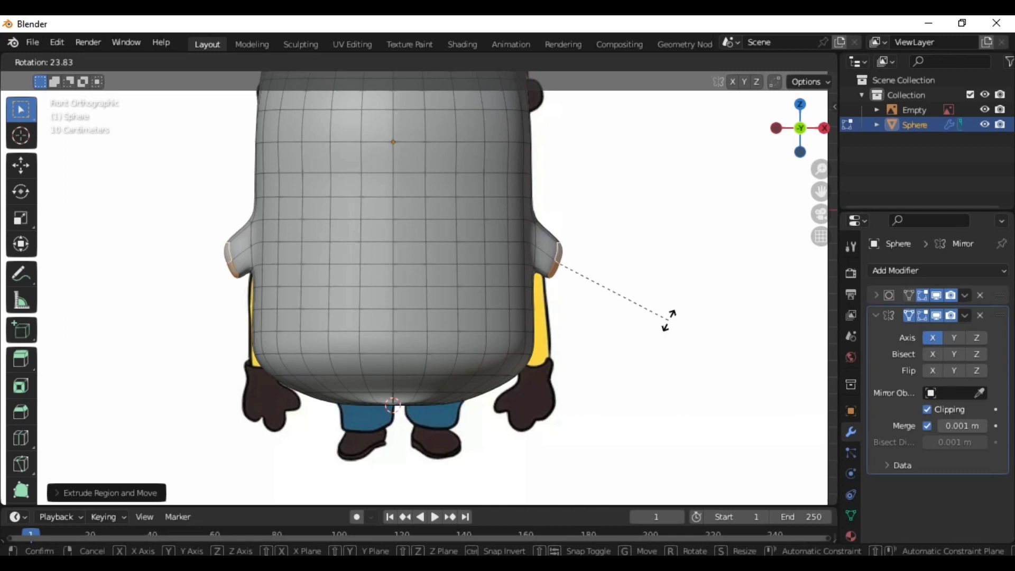
click(669, 320)
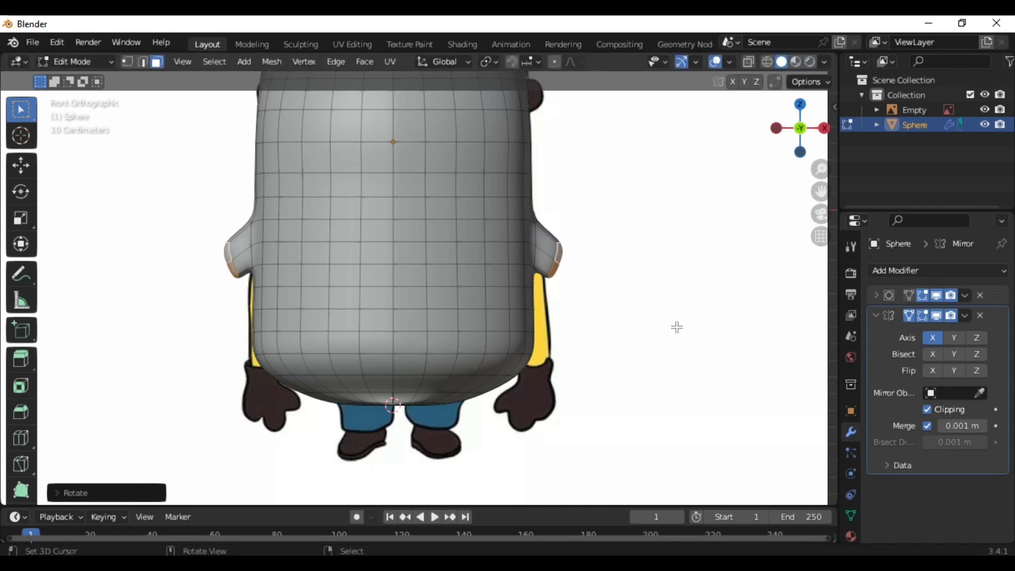
Step: Extrude and rotate two more arm segments so the arms bend outward and hang down
key(g)
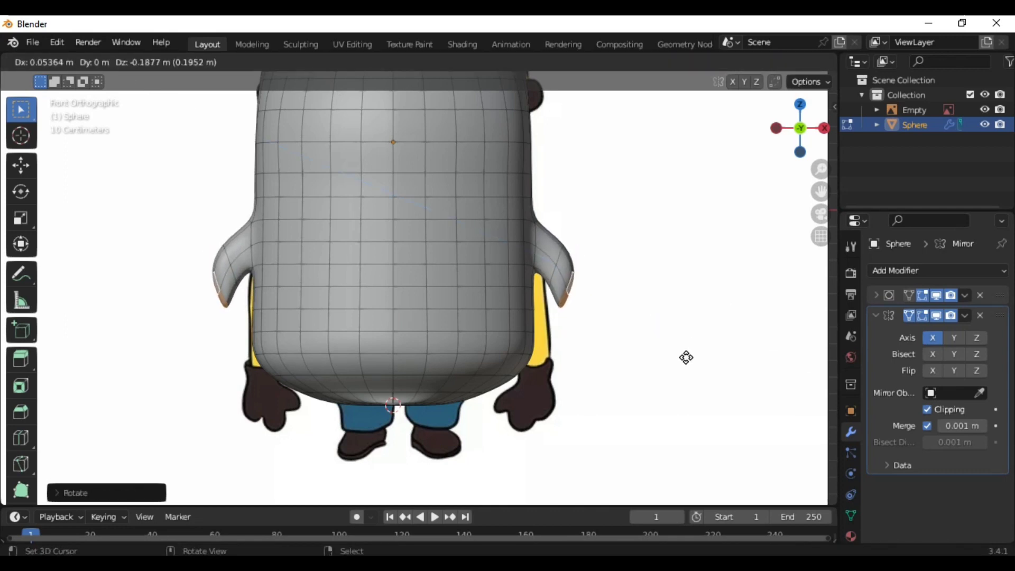
click(685, 357)
key(r)
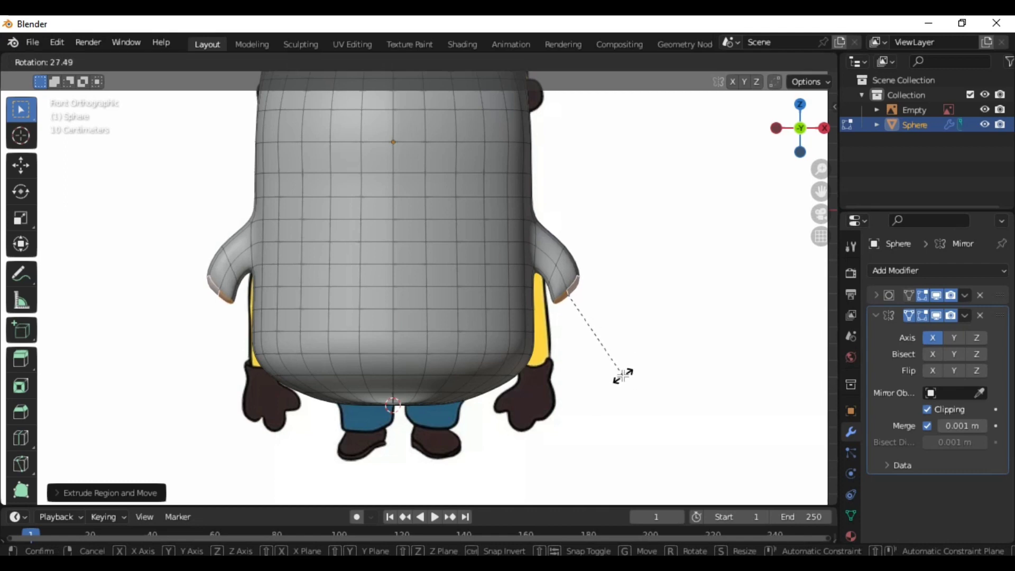
click(623, 375)
key(g)
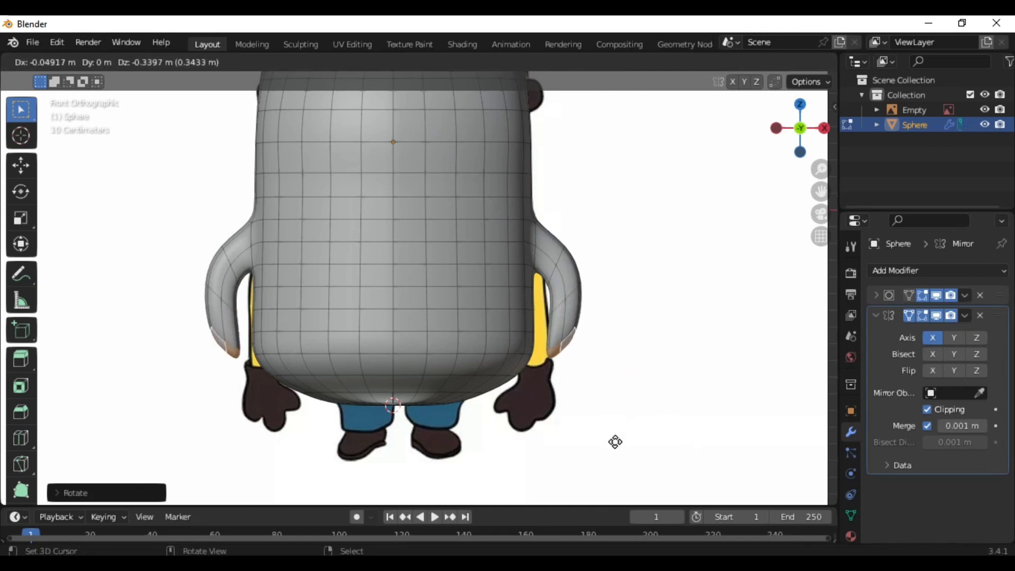
click(615, 466)
key(r)
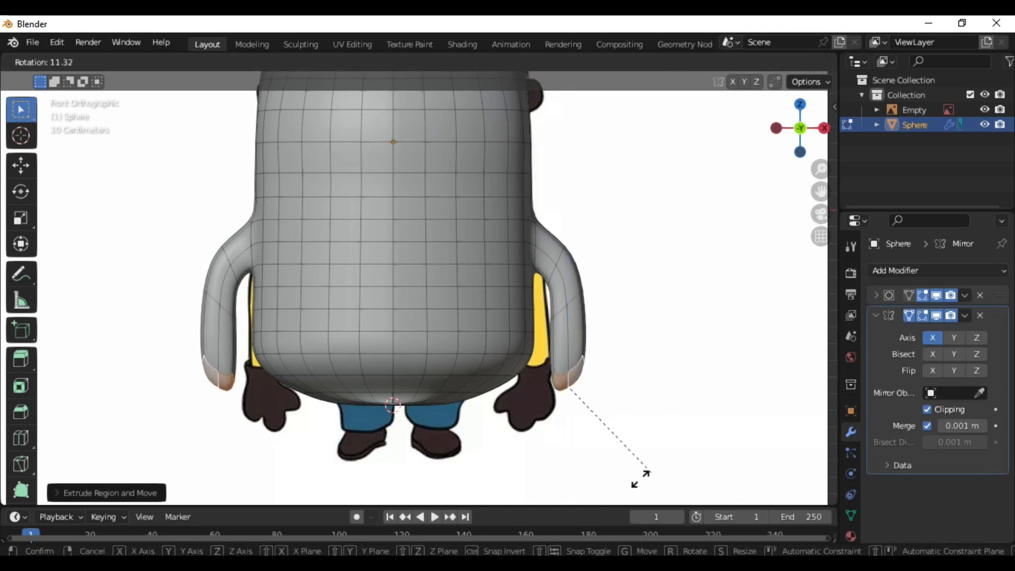
click(578, 453)
key(ctrl+r)
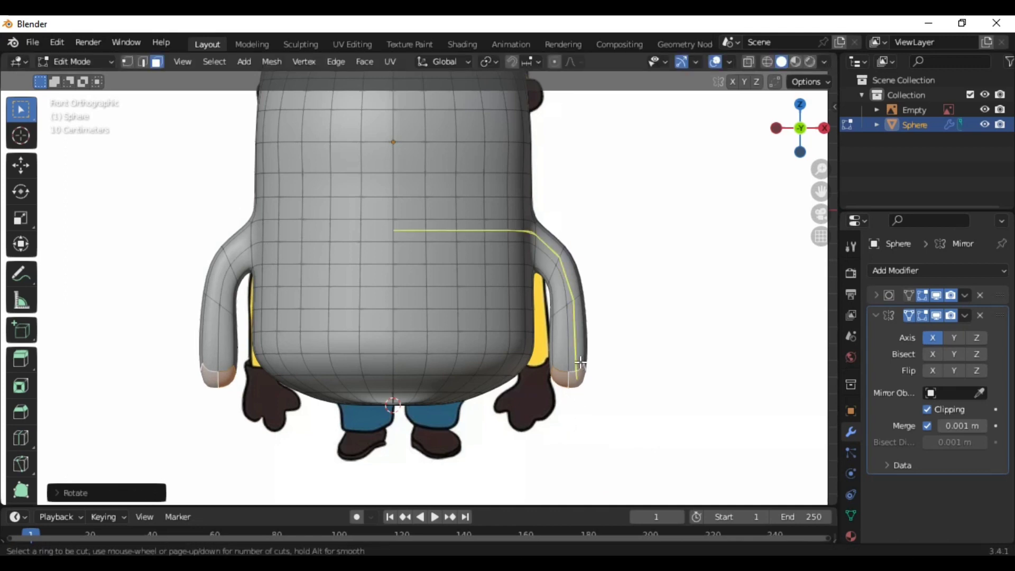
Step: Place a loop cut on the right arm and increase its number of cuts
click(564, 337)
click(128, 491)
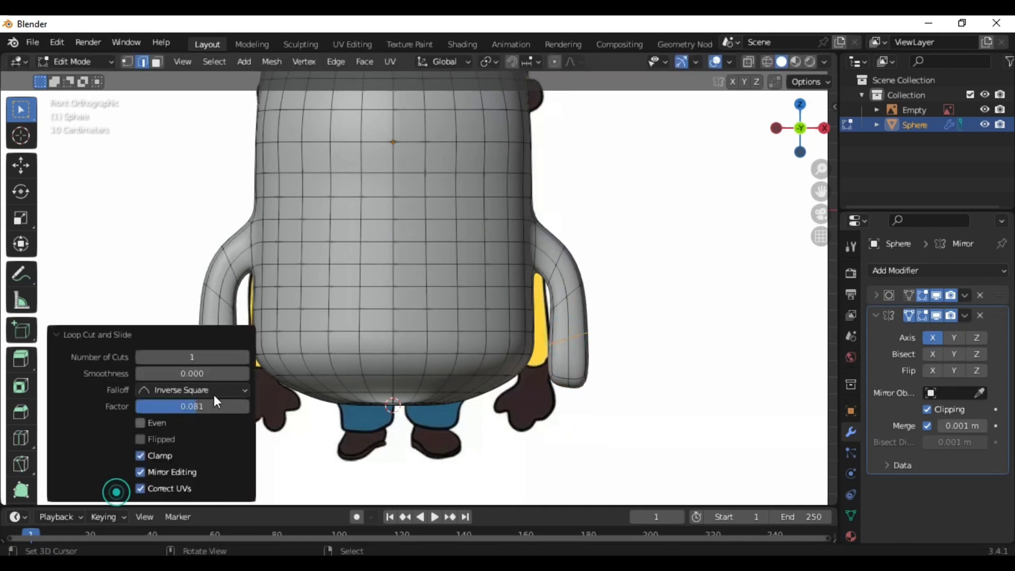
click(246, 358)
click(94, 336)
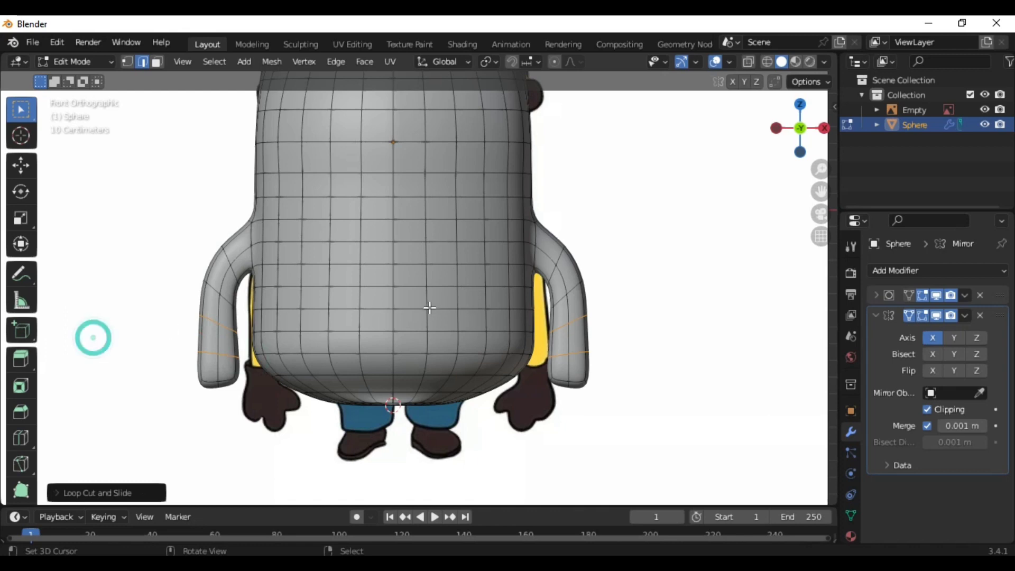
Step: Add another centred edge loop running lengthwise along the arm
click(580, 276)
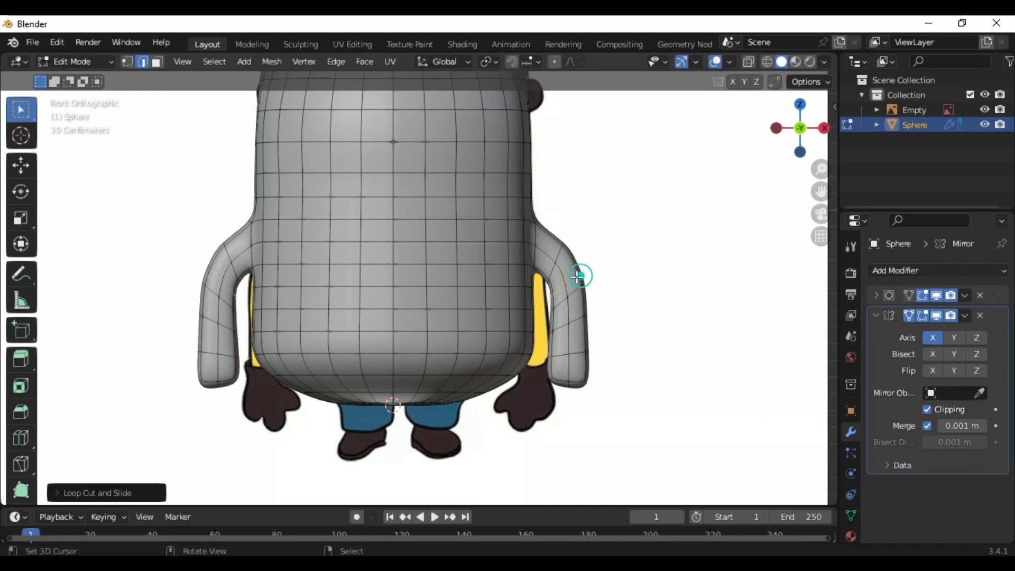
key(ctrl+r)
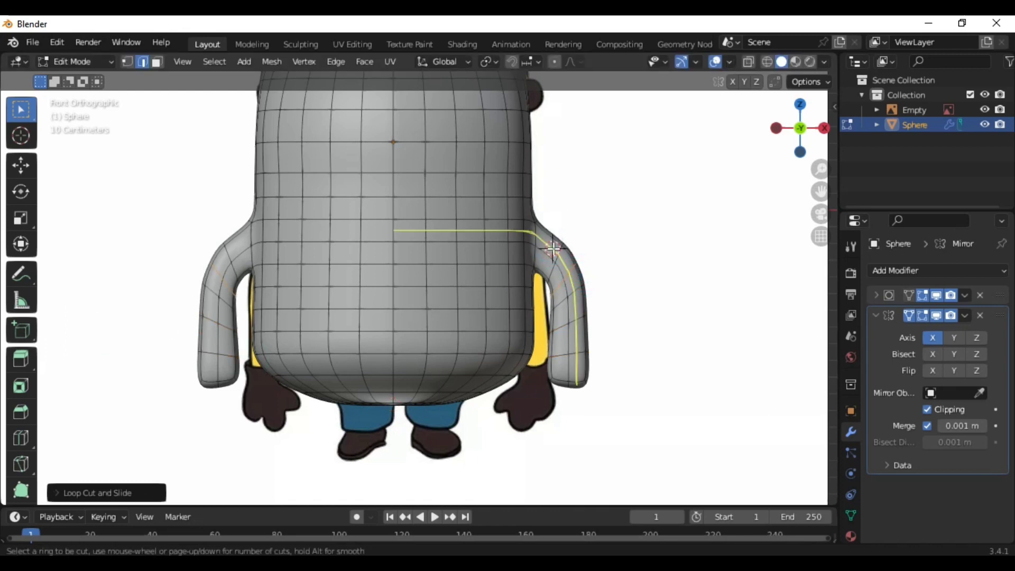
click(552, 249)
right_click(552, 248)
scroll(611, 264, down, 2)
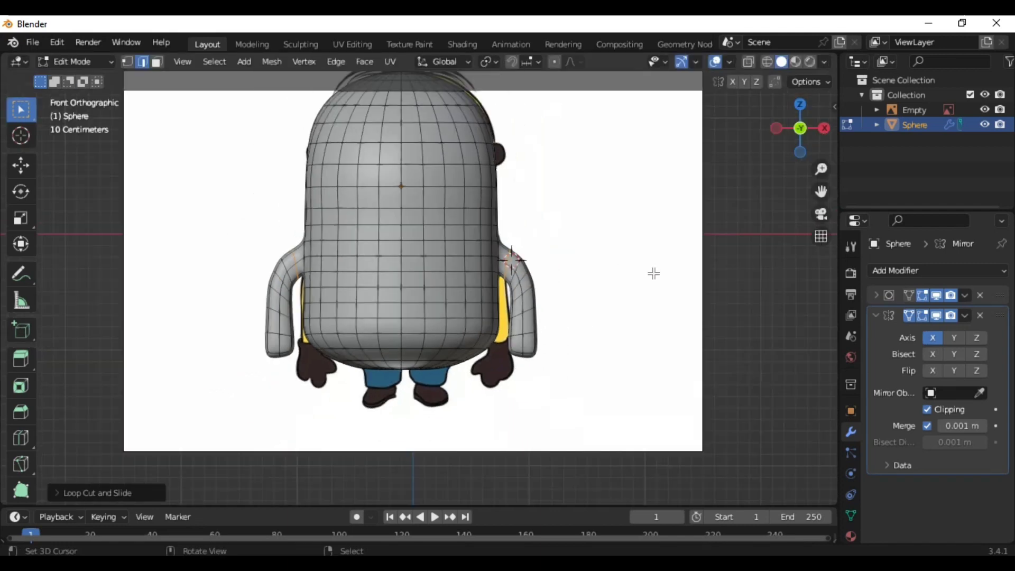
scroll(687, 264, down, 2)
scroll(705, 247, up, 4)
drag(820, 191, 739, 244)
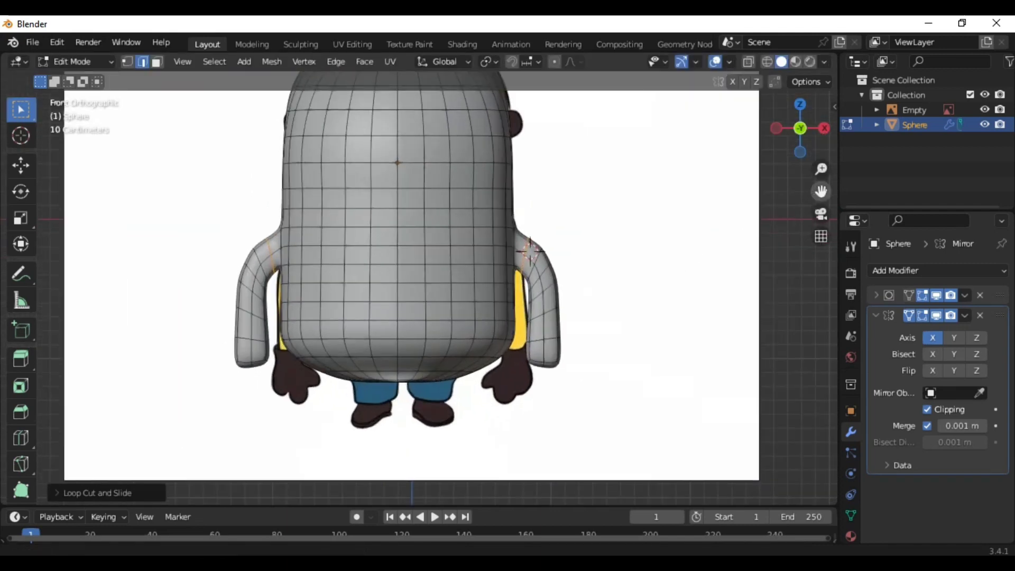
scroll(599, 313, up, 3)
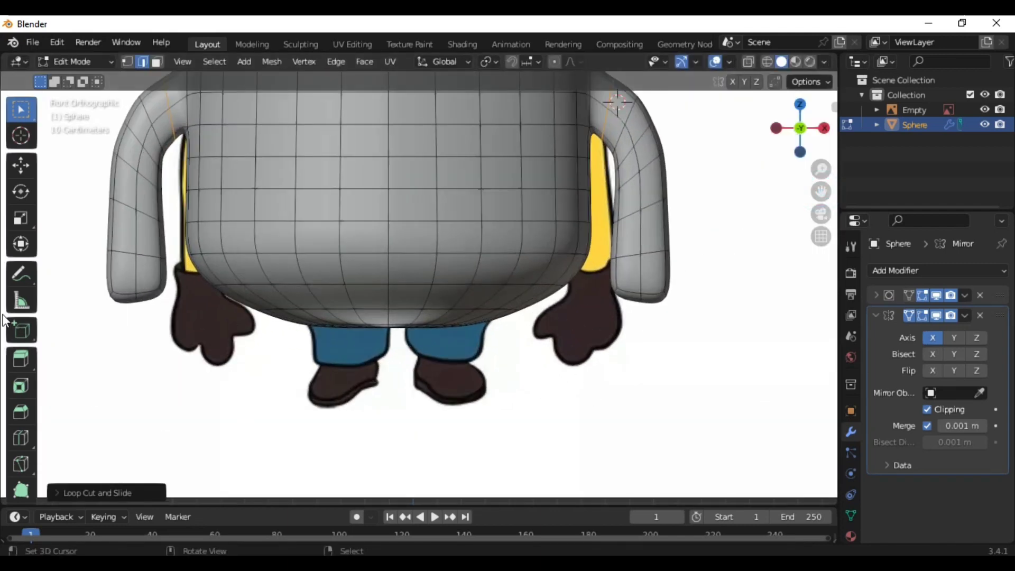
click(613, 295)
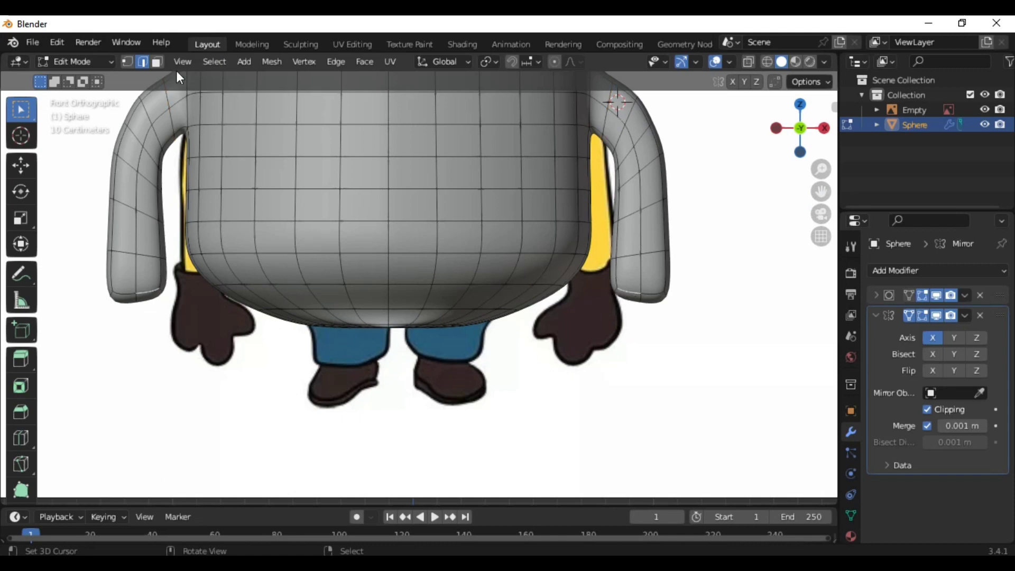
Step: In face select mode, select the right arm's tip face and frame it in front view
click(157, 61)
mouse_move(494, 344)
middle_down()
mouse_move(494, 287)
mouse_move(541, 176)
middle_up()
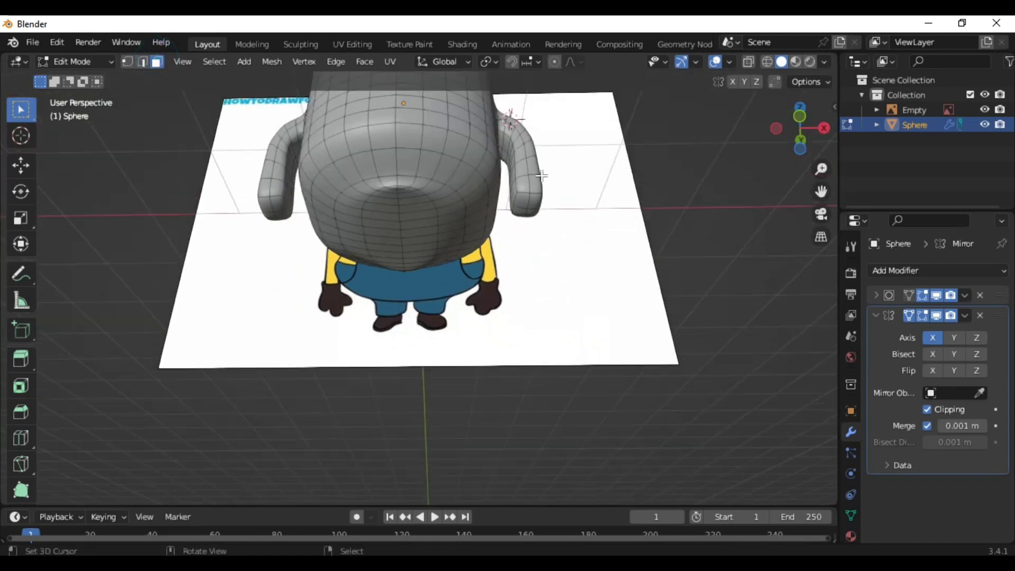
shift+click(528, 200)
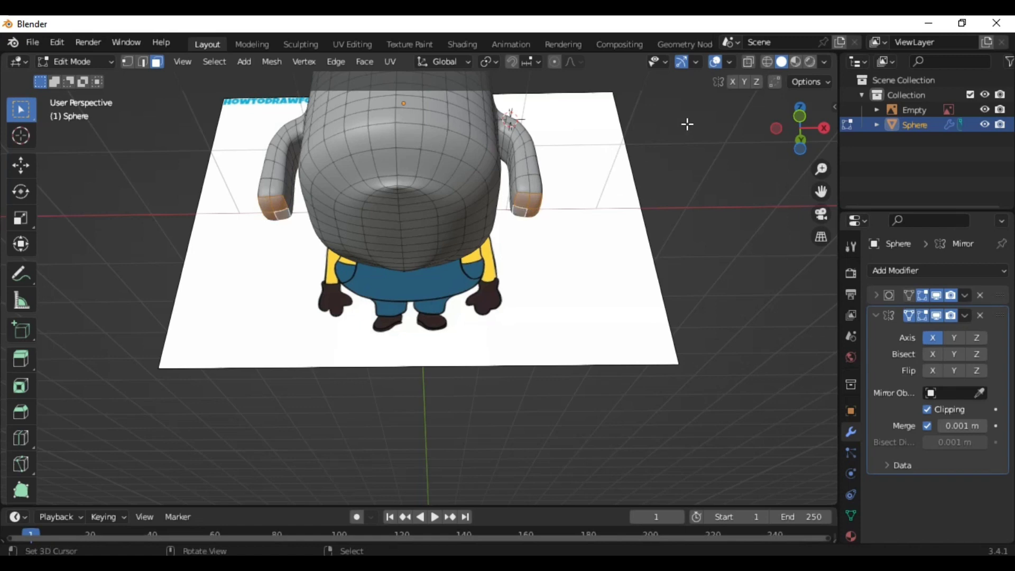
key(KP_1)
scroll(668, 220, up, 3)
mouse_move(820, 191)
mouse_down()
mouse_move(791, 189)
mouse_move(831, 200)
mouse_up()
shift+middle_drag(805, 193, 643, 220)
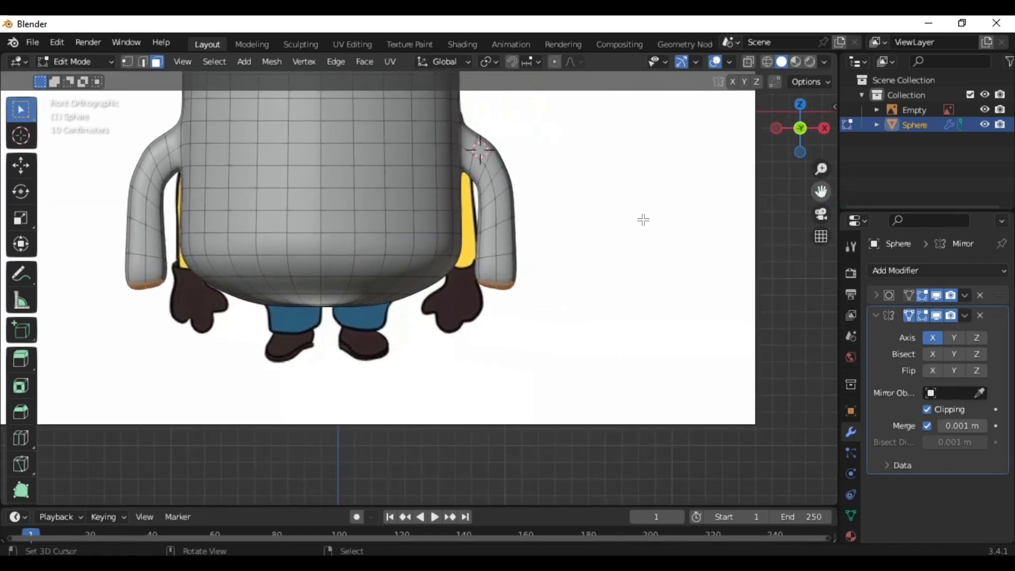
scroll(608, 254, up, 2)
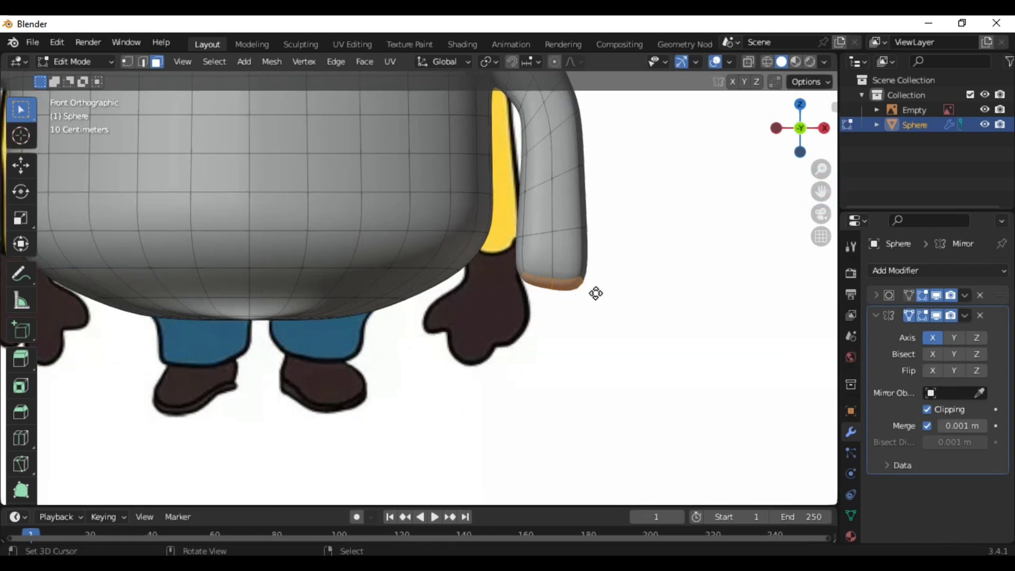
Step: Extrude the arm-tip face downward and scale it up into a wider cuff
key(e)
click(593, 310)
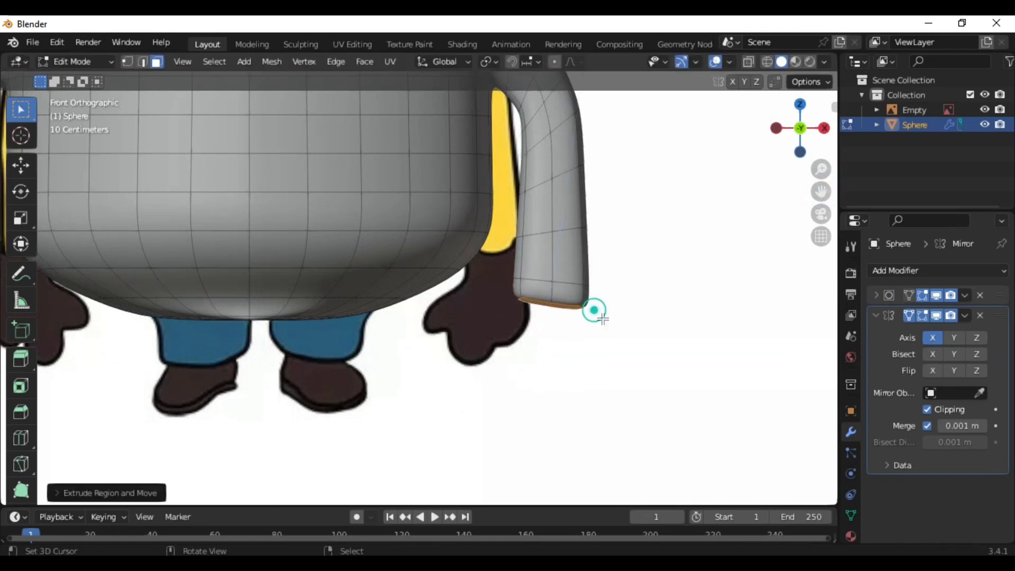
key(s)
click(662, 323)
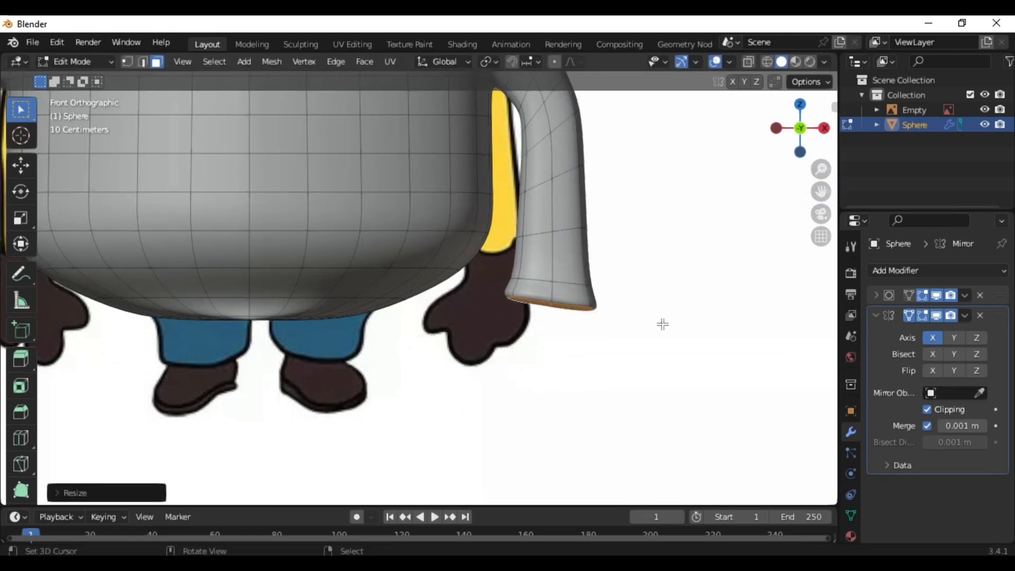
mouse_move(661, 323)
middle_down()
mouse_move(492, 324)
mouse_move(553, 243)
mouse_move(554, 186)
middle_up()
Step: Add an edge loop near the arm tip
key(ctrl+r)
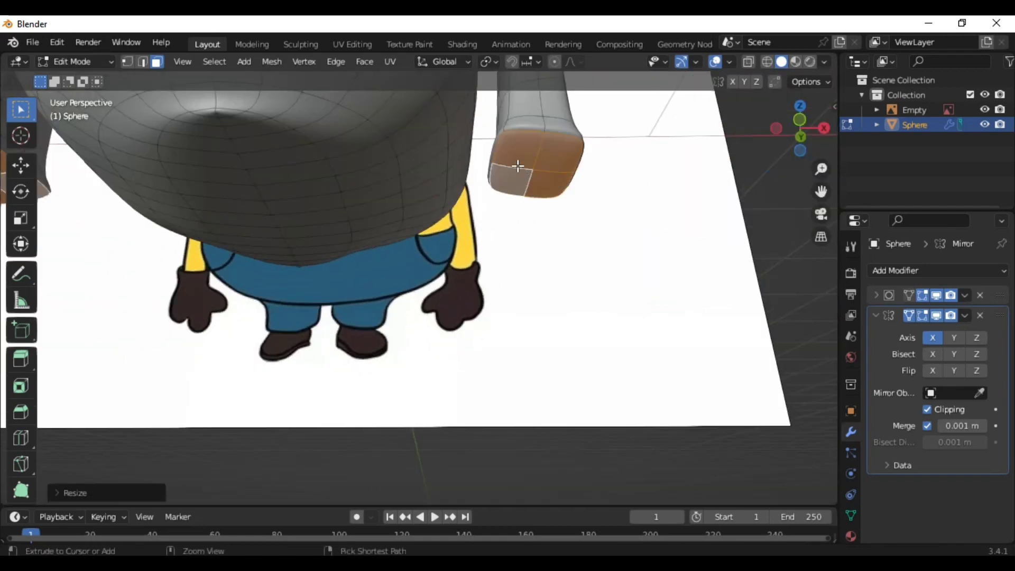
click(516, 163)
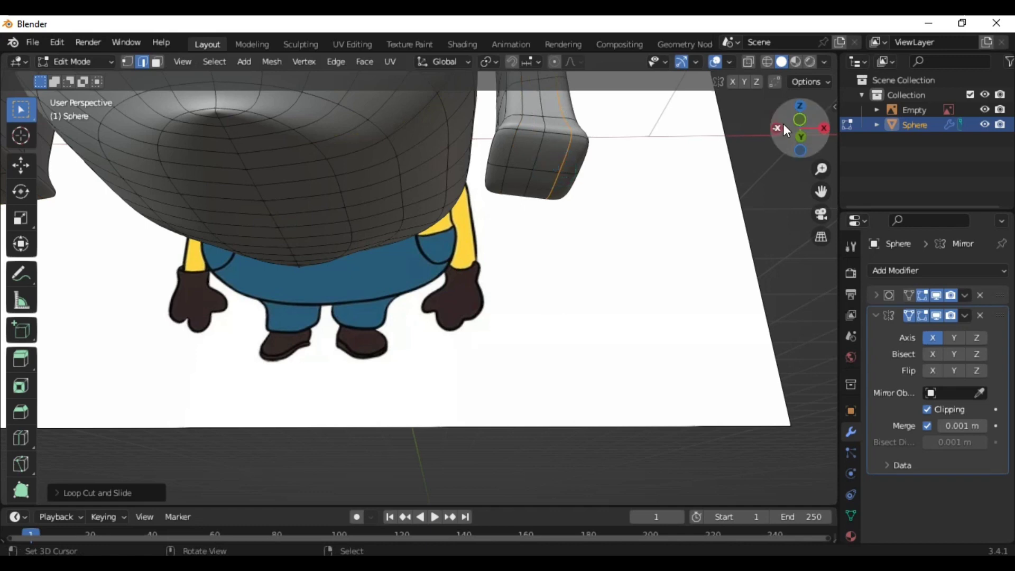
click(799, 120)
mouse_move(627, 218)
middle_down()
mouse_move(491, 347)
mouse_move(274, 89)
middle_up()
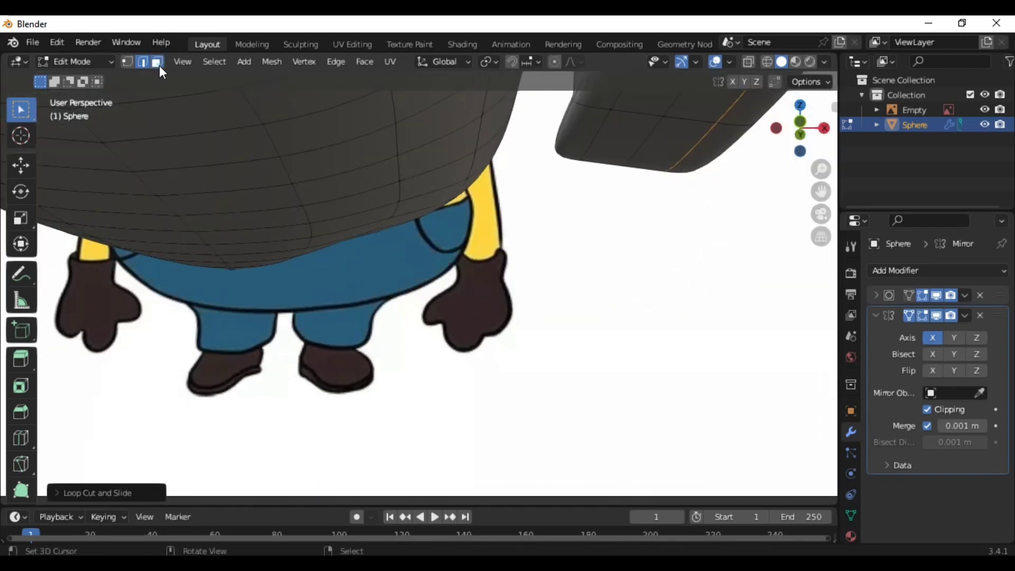
Step: Select the band of faces around the arm tip
click(157, 62)
middle_drag(157, 61, 532, 183)
click(518, 178)
ctrl+click(534, 165)
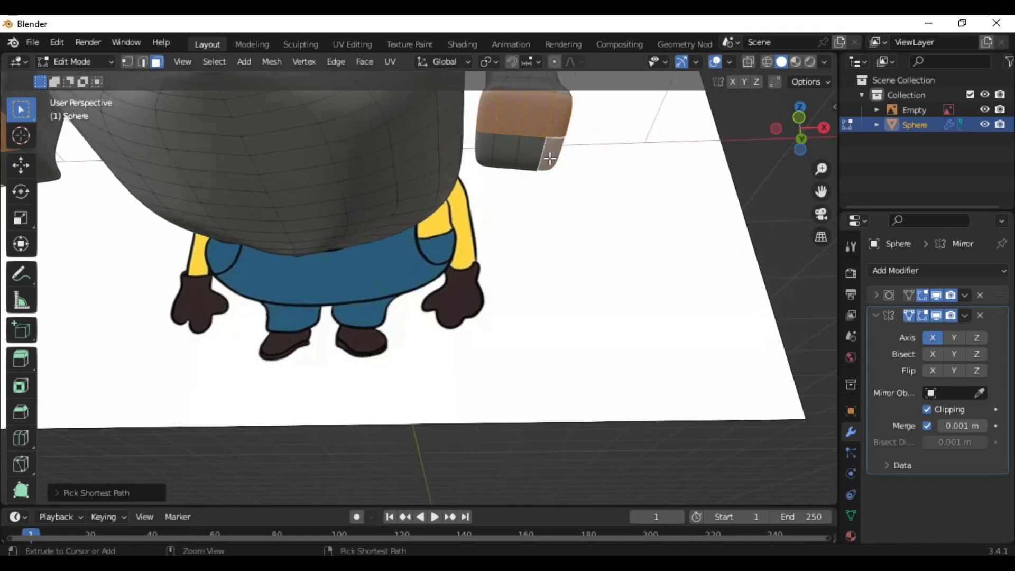
Step: Move the selected arm-tip faces further down in front view
click(799, 118)
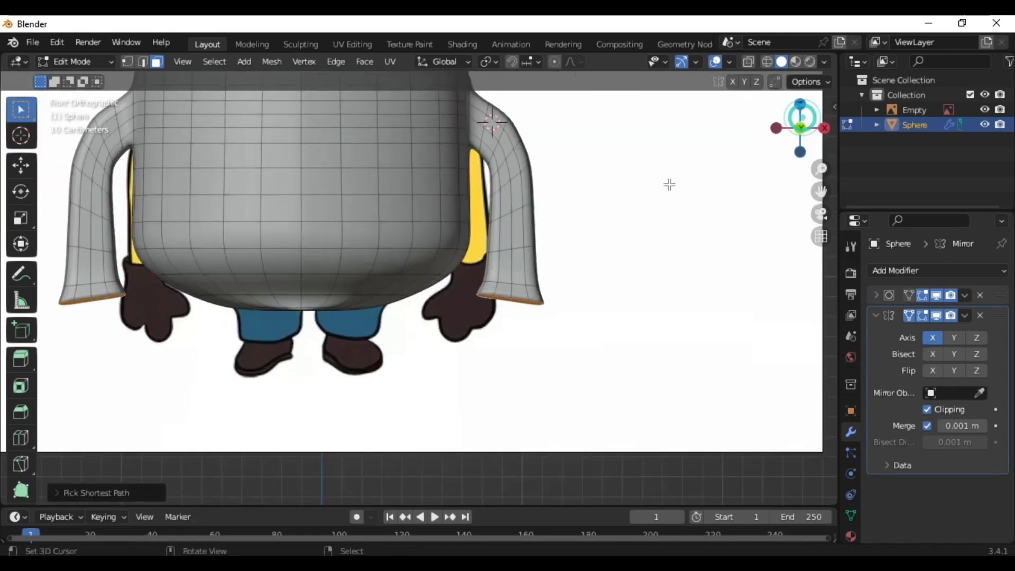
key(g)
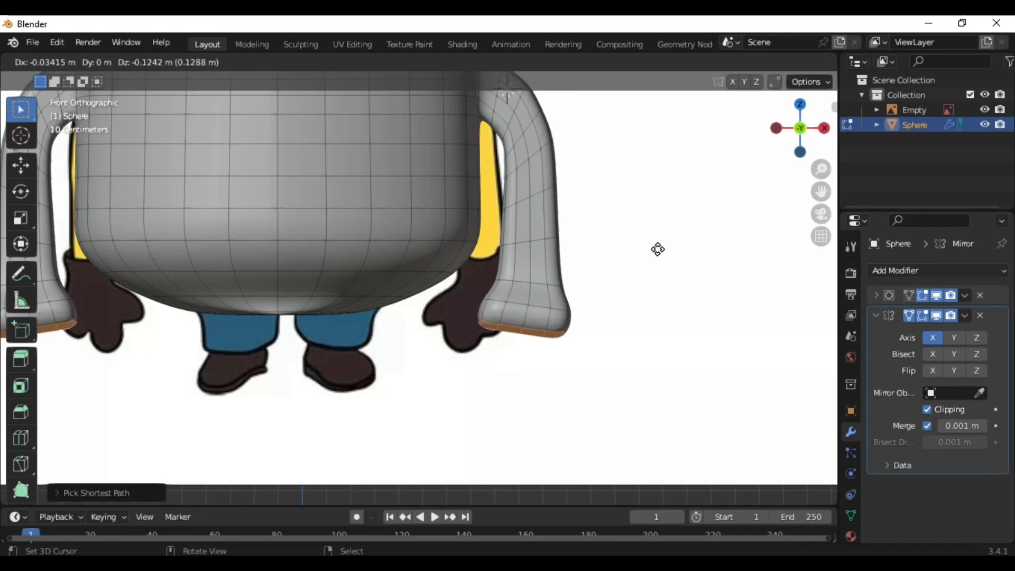
click(657, 248)
mouse_move(657, 248)
middle_down()
mouse_move(572, 297)
mouse_move(571, 283)
middle_up()
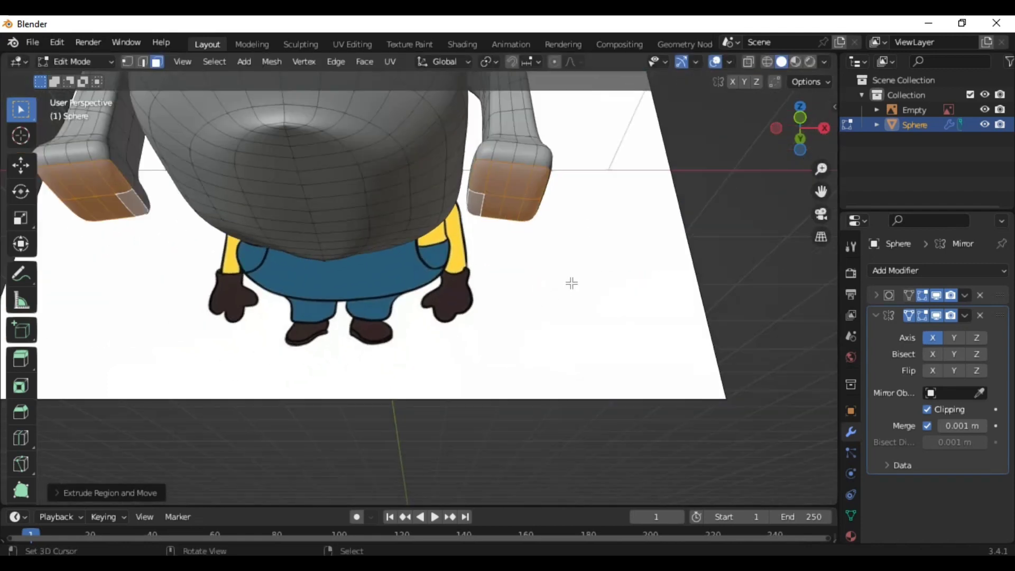
Step: Extrude a vertical strip of cuff side faces outward into a thumb and nudge it
click(476, 170)
ctrl+click(476, 202)
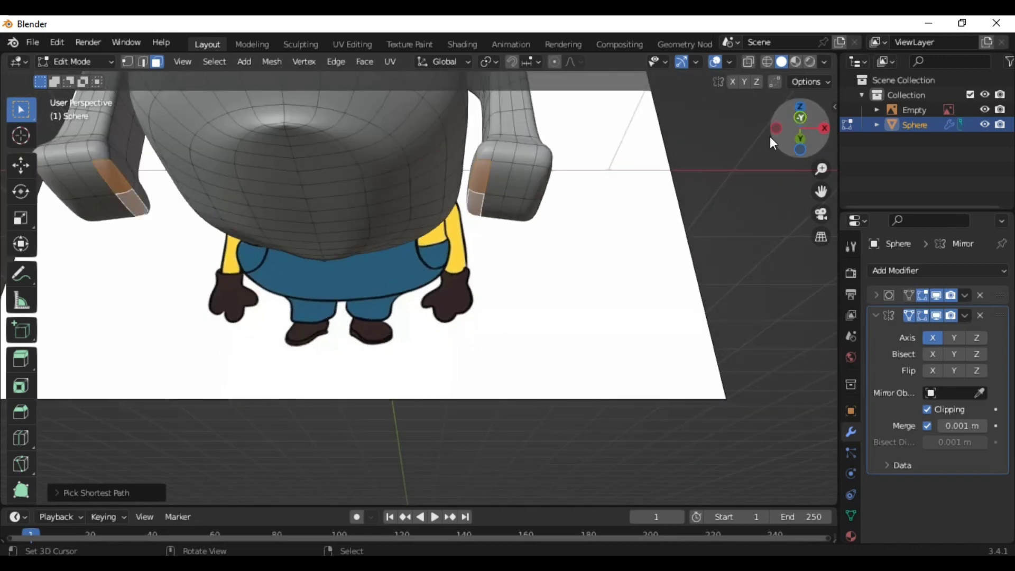
key(KP_1)
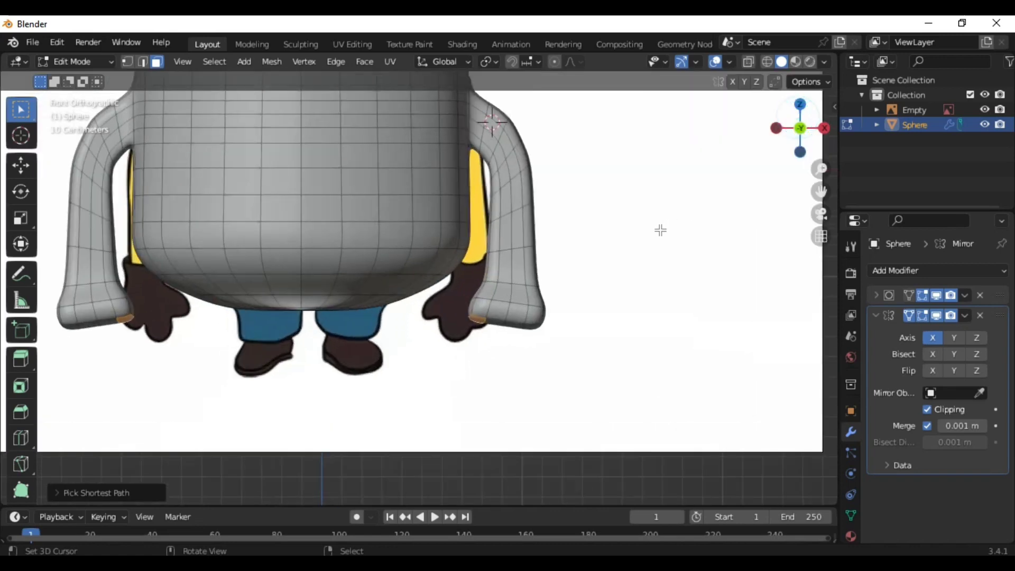
key(e)
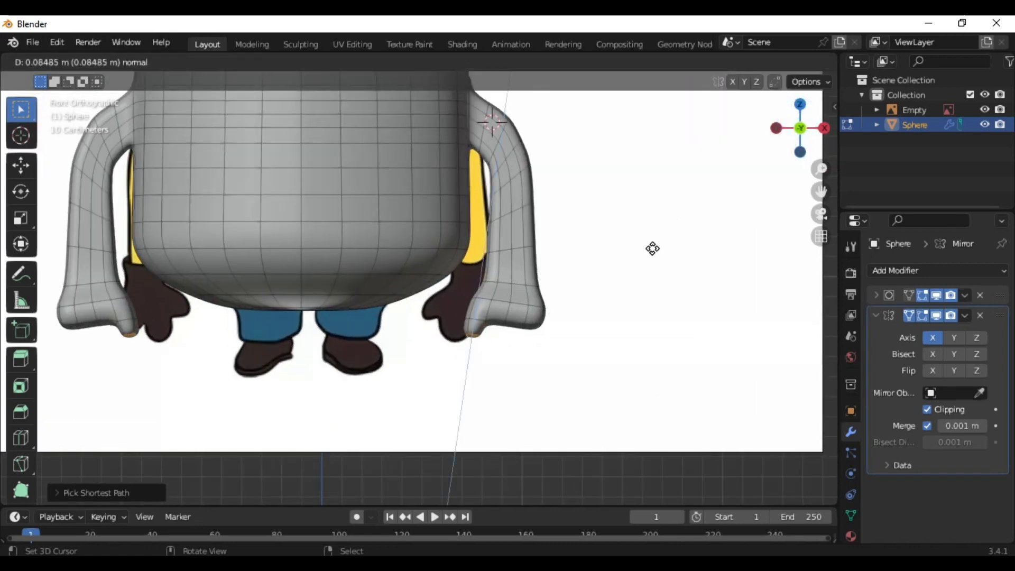
click(650, 252)
key(g)
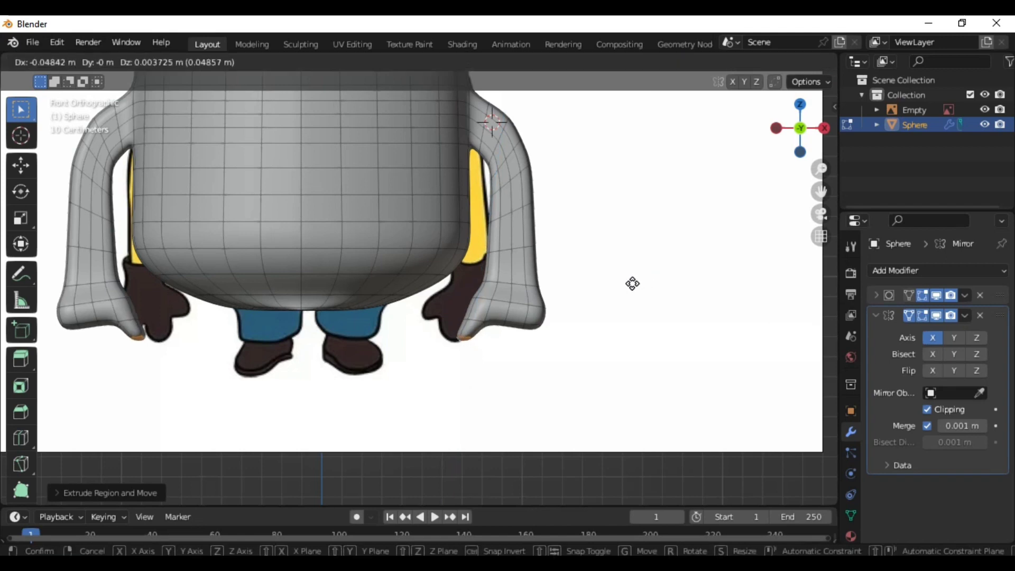
click(632, 284)
middle_drag(598, 296, 552, 294)
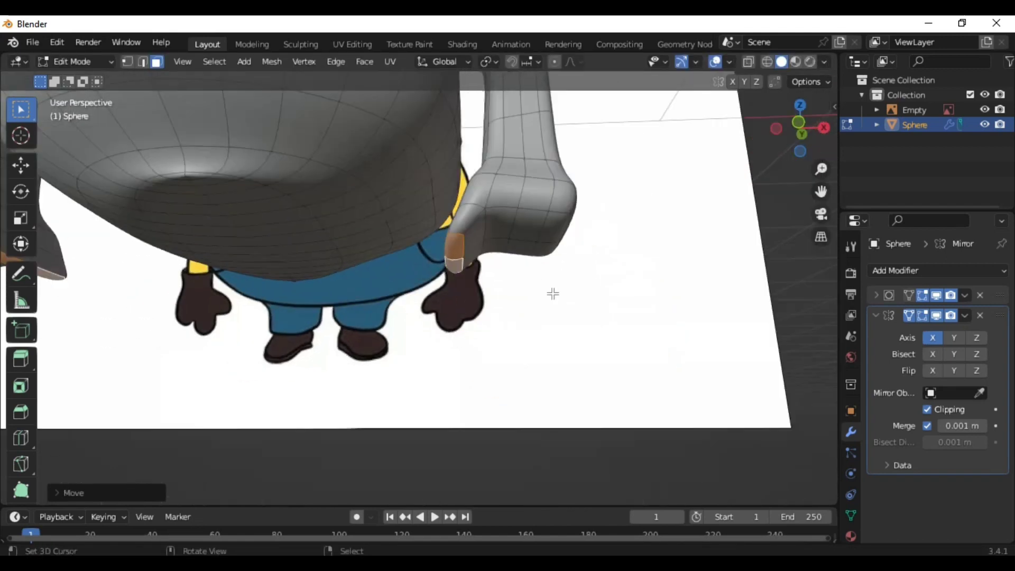
Step: Extrude two faces on the hand's underside straight down along Z into a finger
click(523, 224)
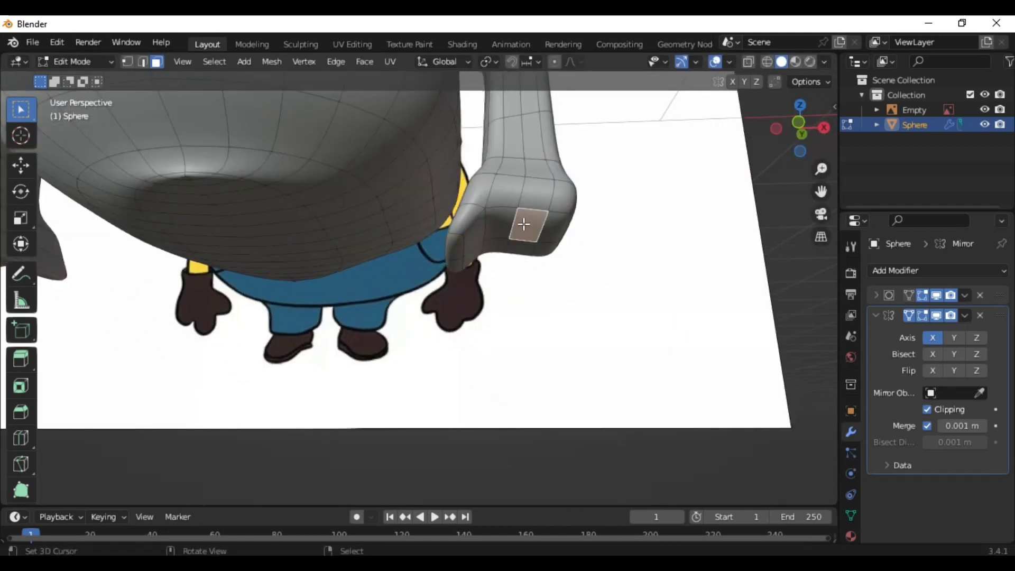
ctrl+click(517, 250)
click(797, 123)
scroll(668, 276, up, 2)
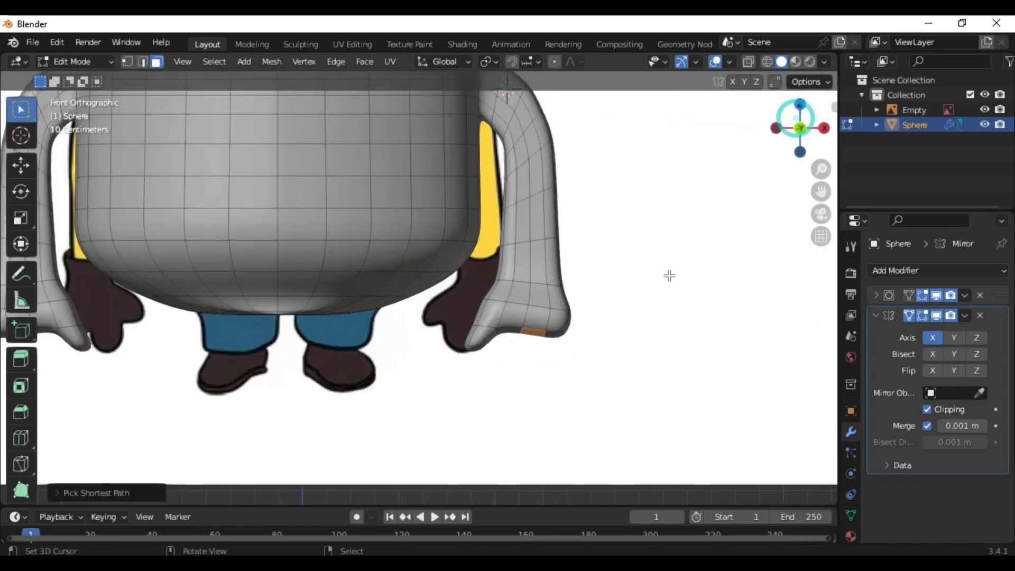
scroll(648, 308, up, 2)
key(e)
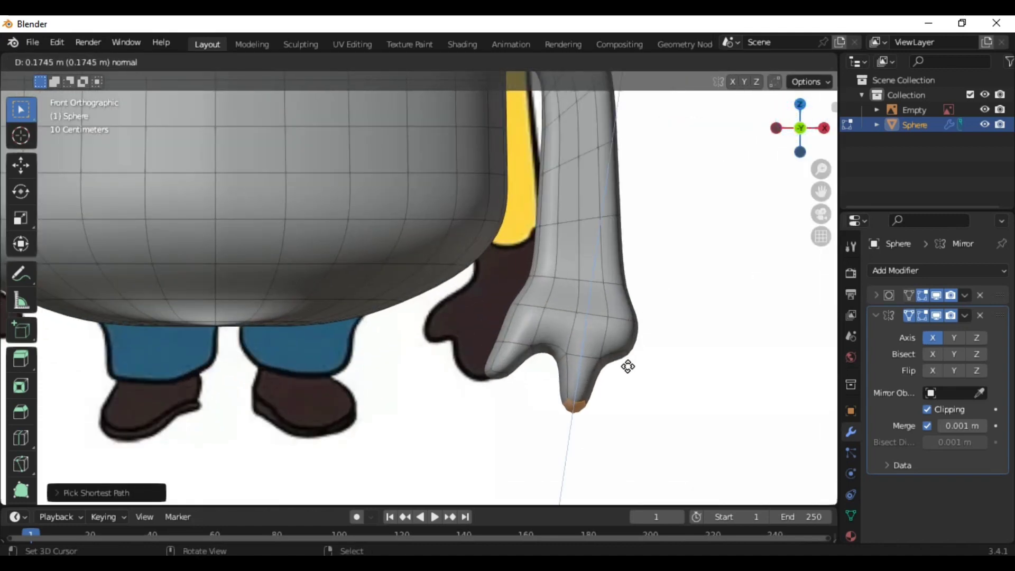
key(z)
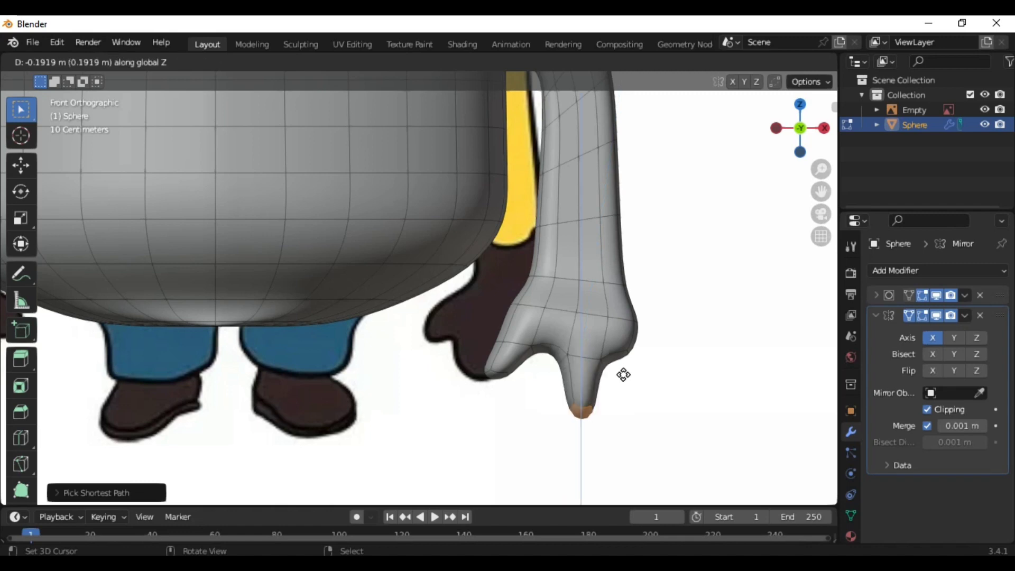
click(618, 379)
Step: Extrude a second finger beside the first and rotate it to an angle
middle_drag(614, 378, 475, 365)
click(319, 328)
ctrl+click(370, 325)
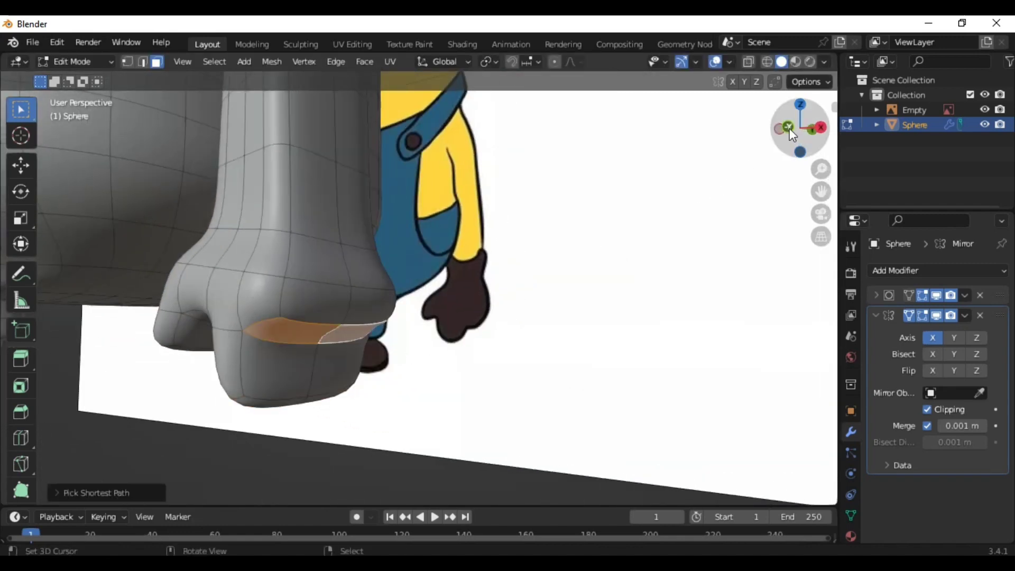
click(789, 128)
key(e)
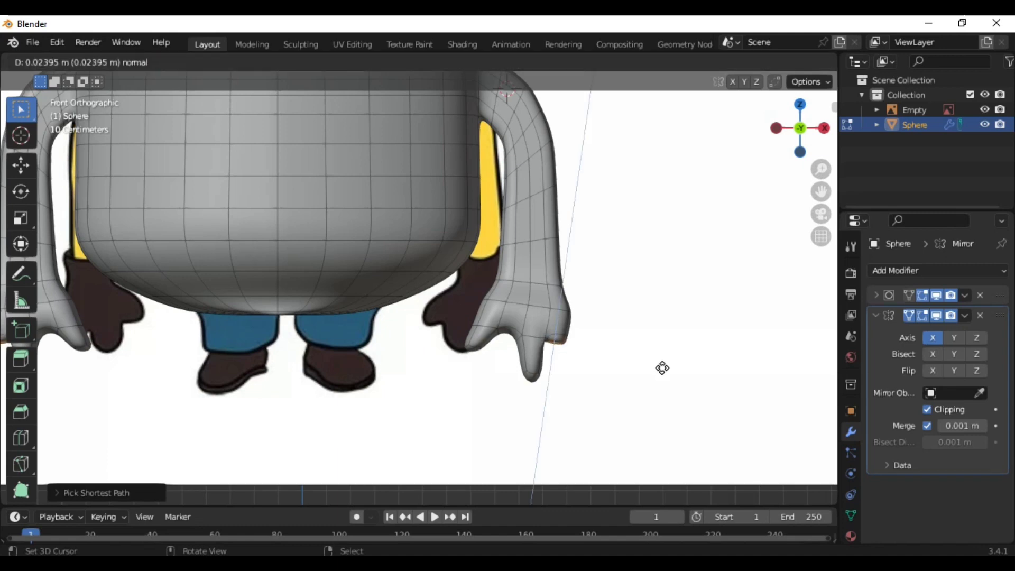
click(668, 395)
key(r)
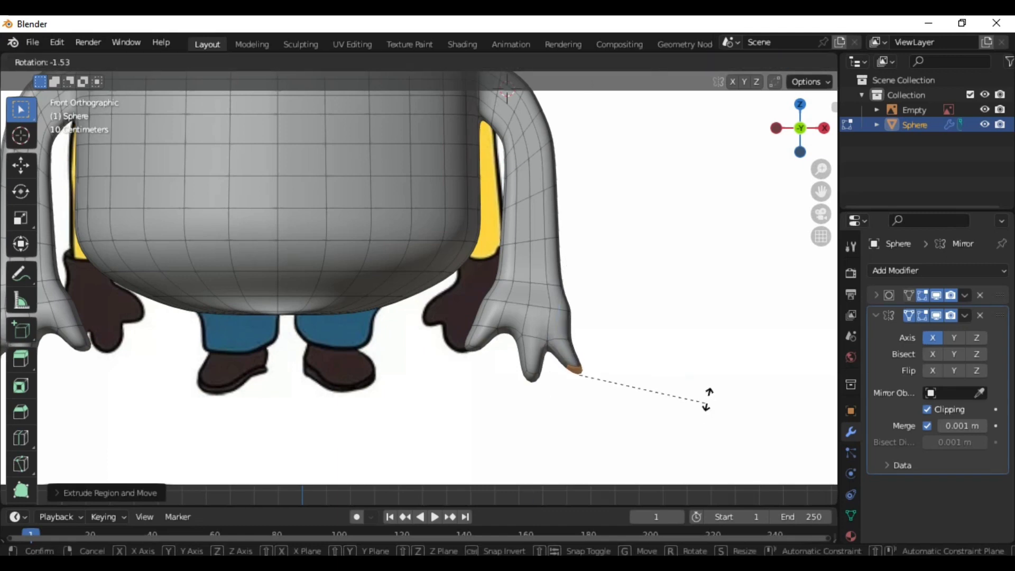
click(725, 333)
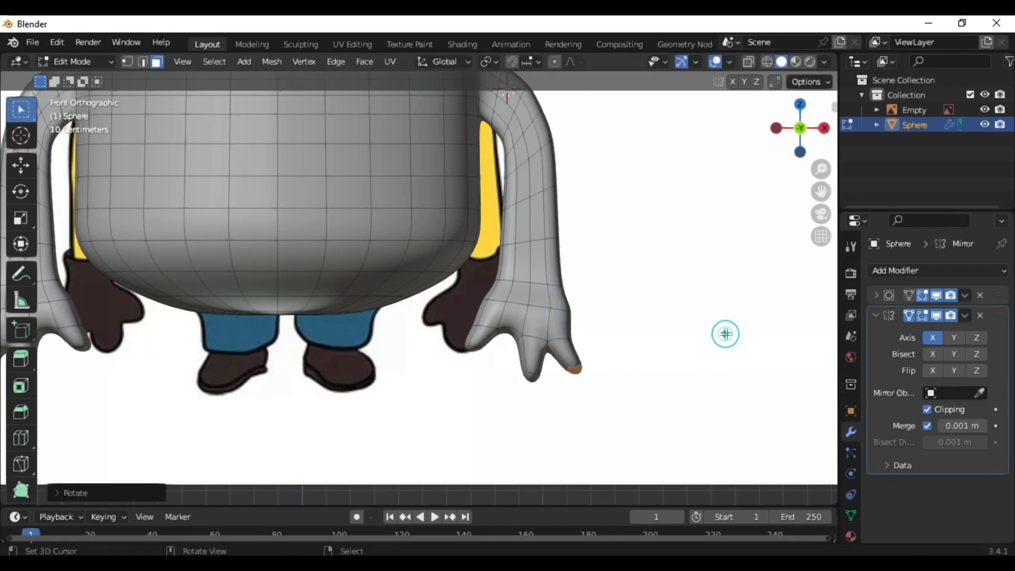
scroll(726, 333, down, 3)
Step: Return to Object Mode, frame the minion in front view, then re-enter Edit Mode on the body
key(Tab)
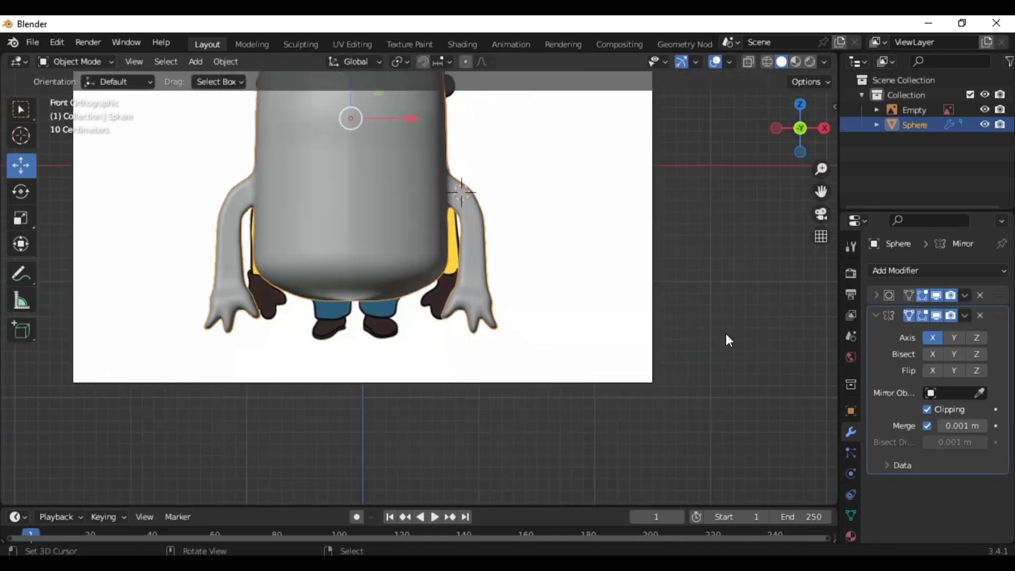
mouse_move(725, 334)
middle_down()
mouse_move(657, 369)
mouse_move(580, 275)
mouse_move(560, 411)
mouse_move(650, 398)
middle_up()
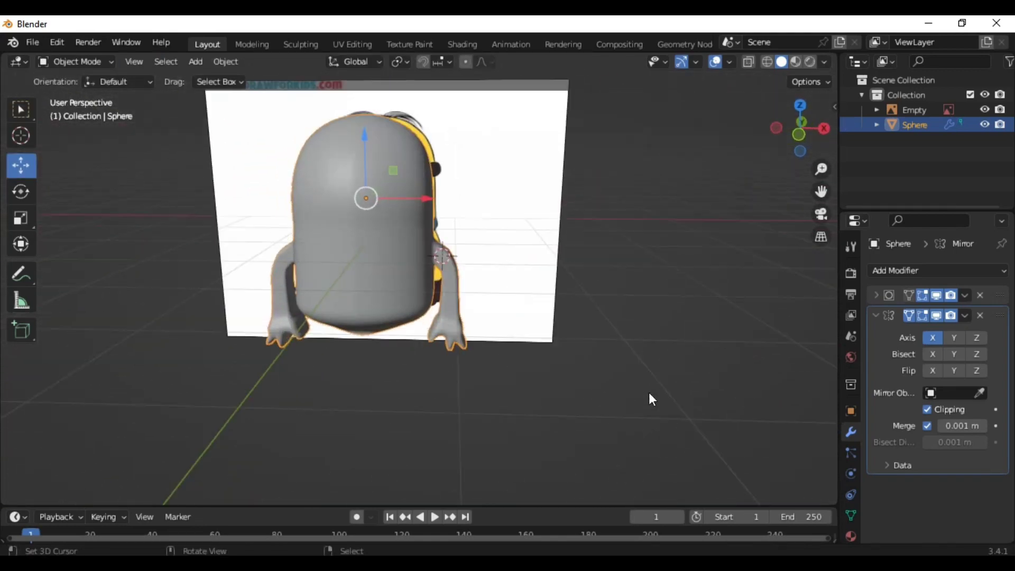
scroll(687, 317, up, 2)
click(793, 135)
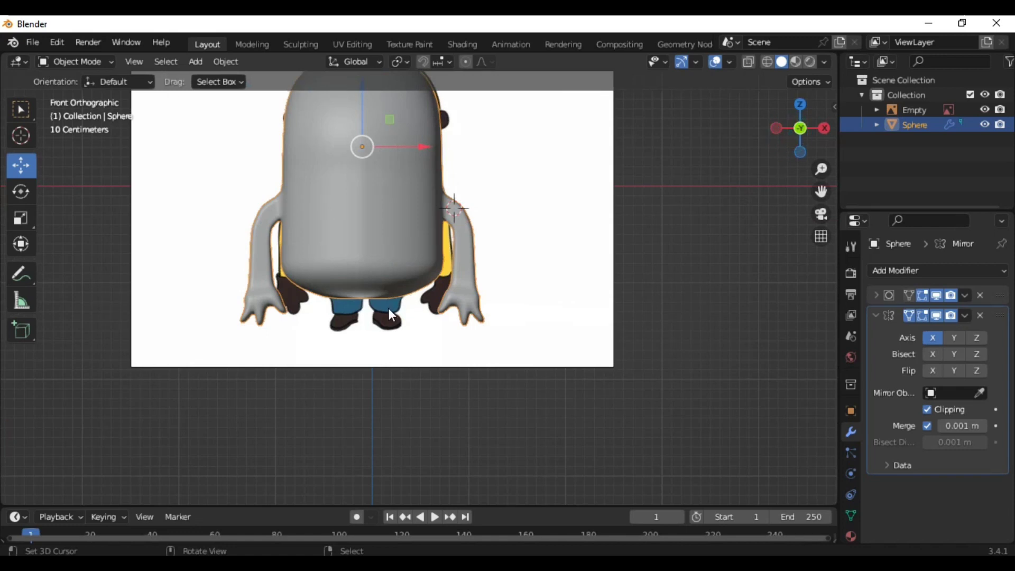
scroll(391, 316, up, 3)
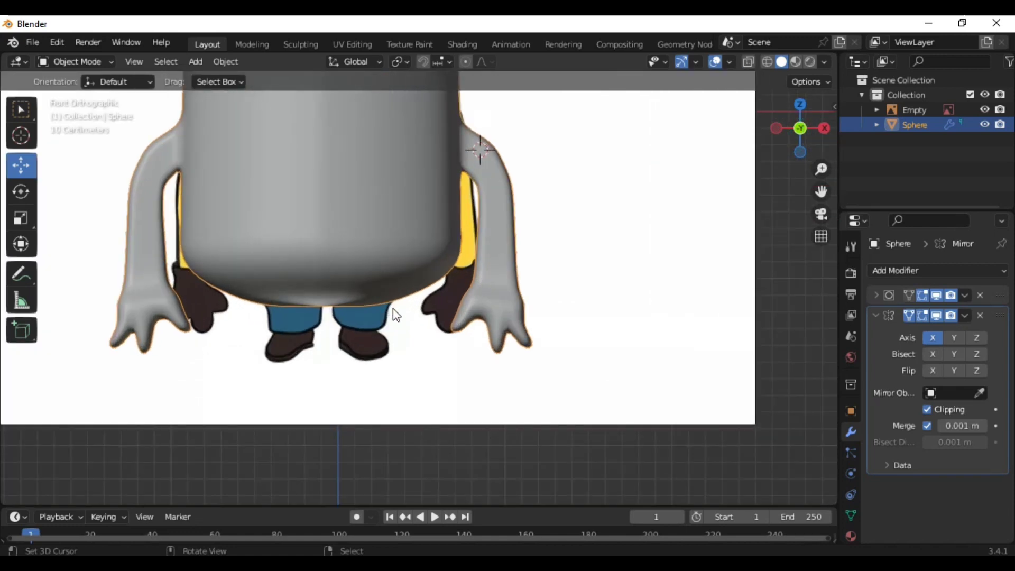
key(Tab)
scroll(437, 356, down, 3)
mouse_move(438, 356)
middle_down()
mouse_move(441, 308)
mouse_move(444, 324)
middle_up()
scroll(444, 324, up, 2)
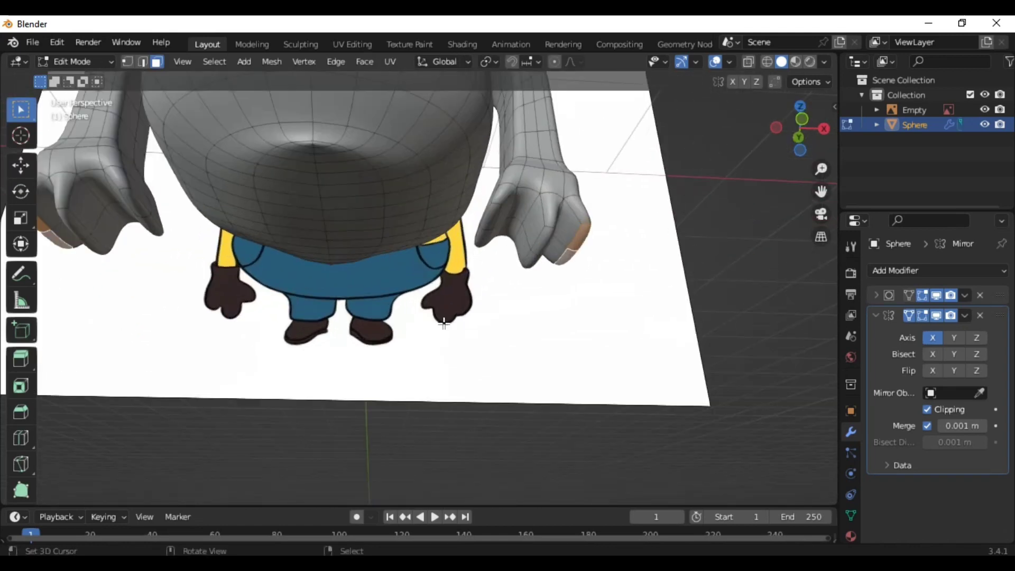
Step: Add a vertical edge loop down the front of the body
key(ctrl+r)
click(355, 196)
scroll(356, 192, down, 3)
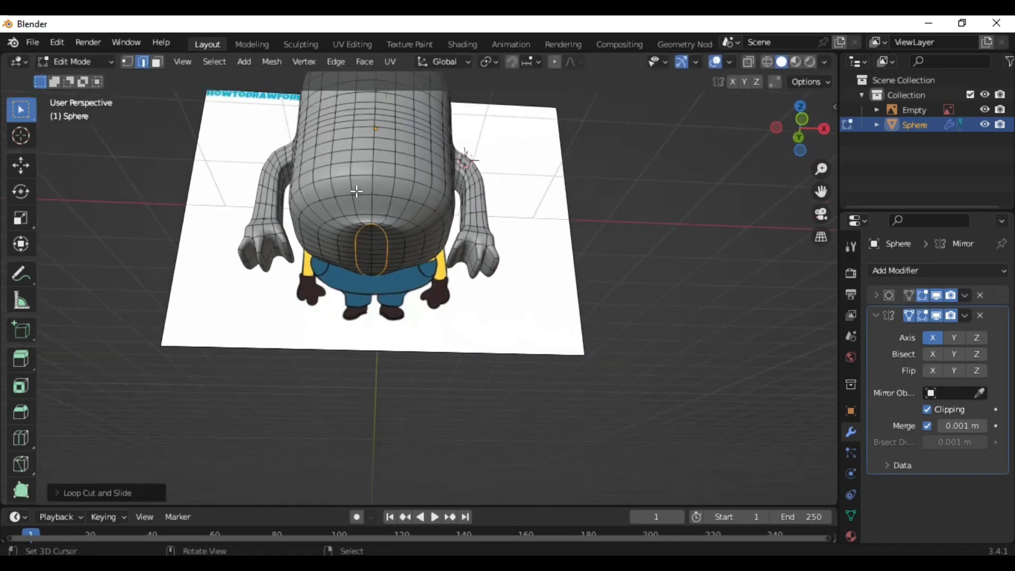
scroll(356, 192, up, 2)
click(799, 133)
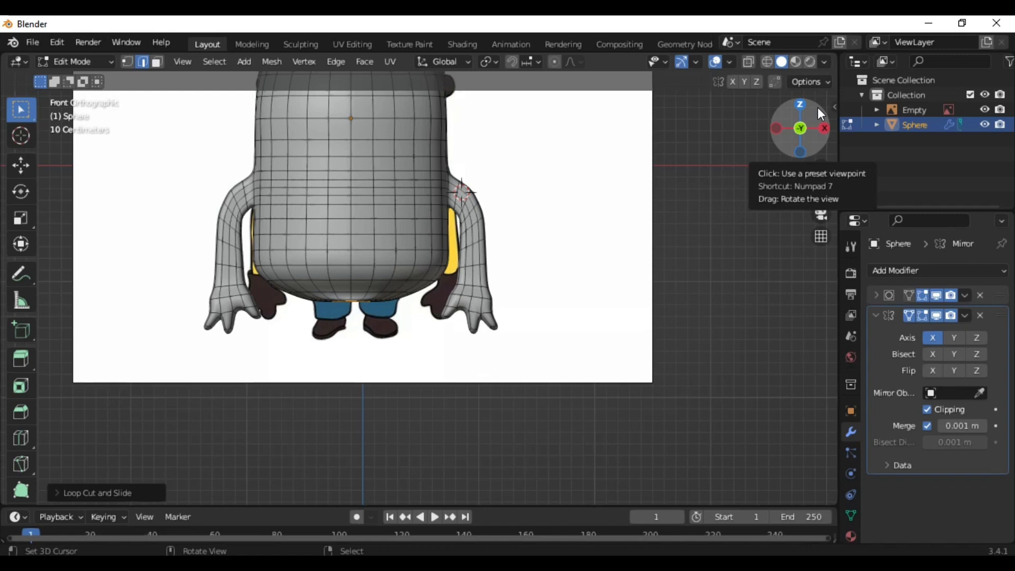
drag(821, 113, 383, 314)
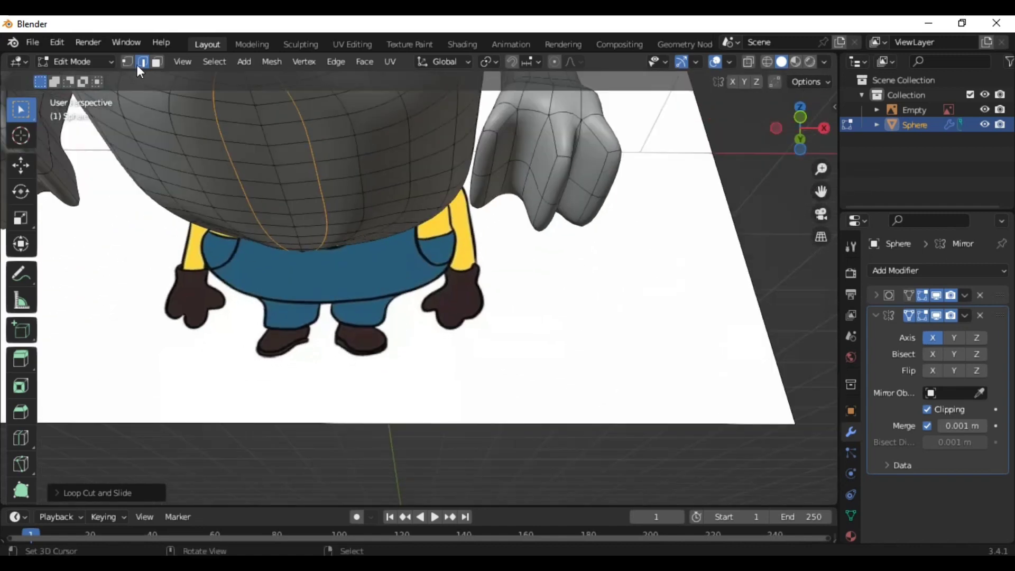
Step: In face select mode, select the patch of faces where the goggles will go
click(156, 61)
click(324, 136)
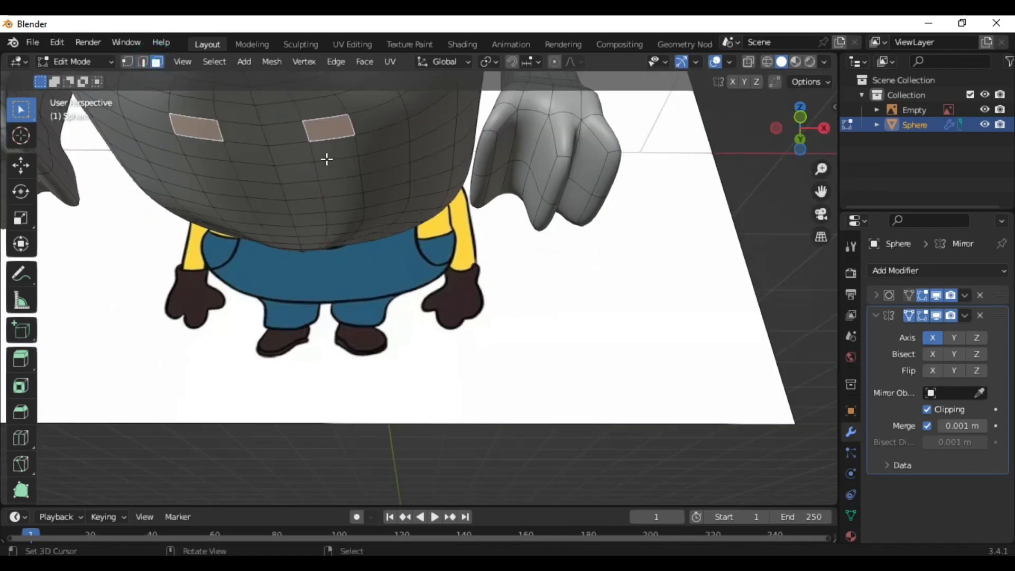
key(e)
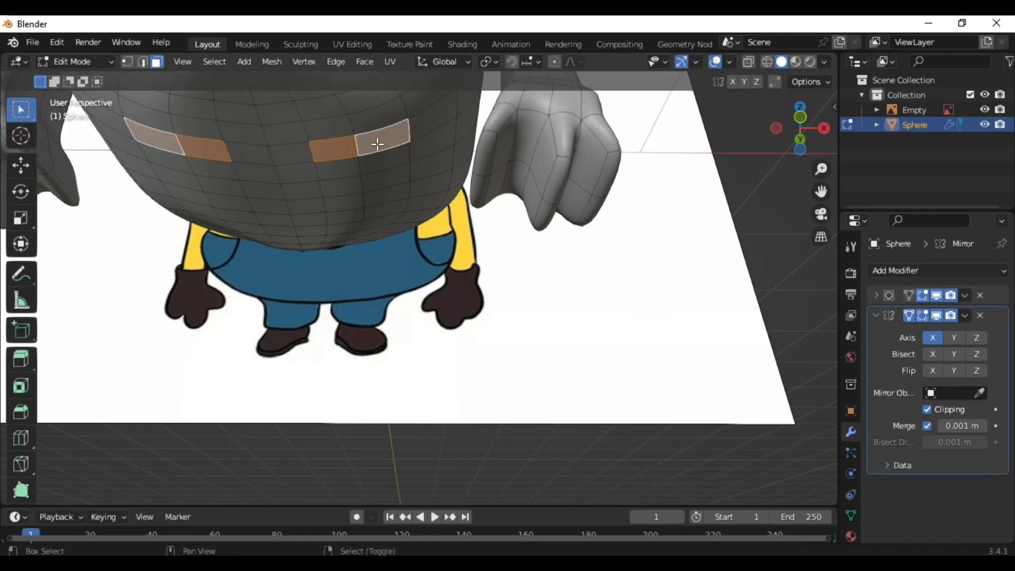
click(382, 166)
scroll(347, 175, down, 3)
middle_drag(335, 202, 335, 191)
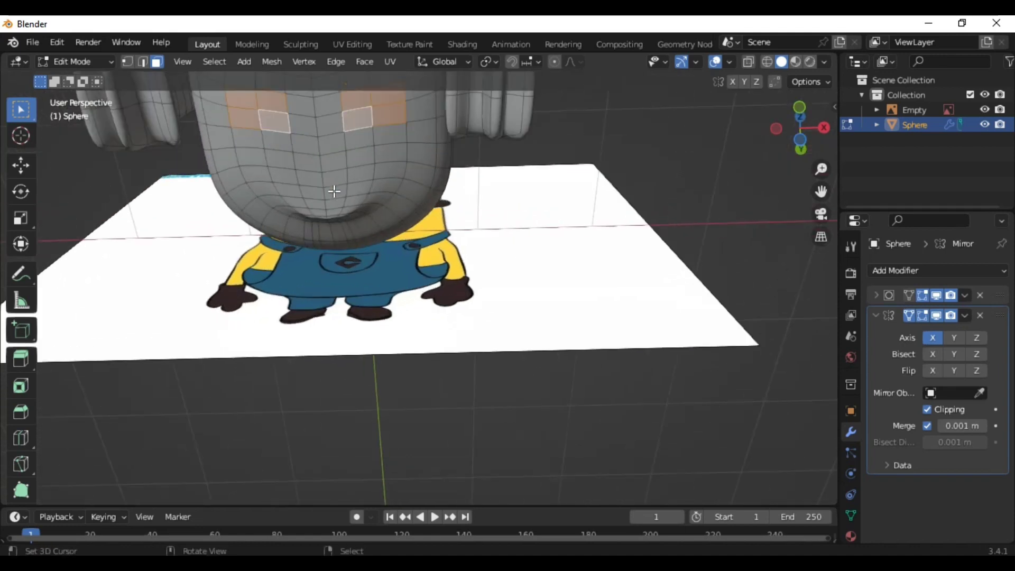
middle_drag(383, 133, 430, 158)
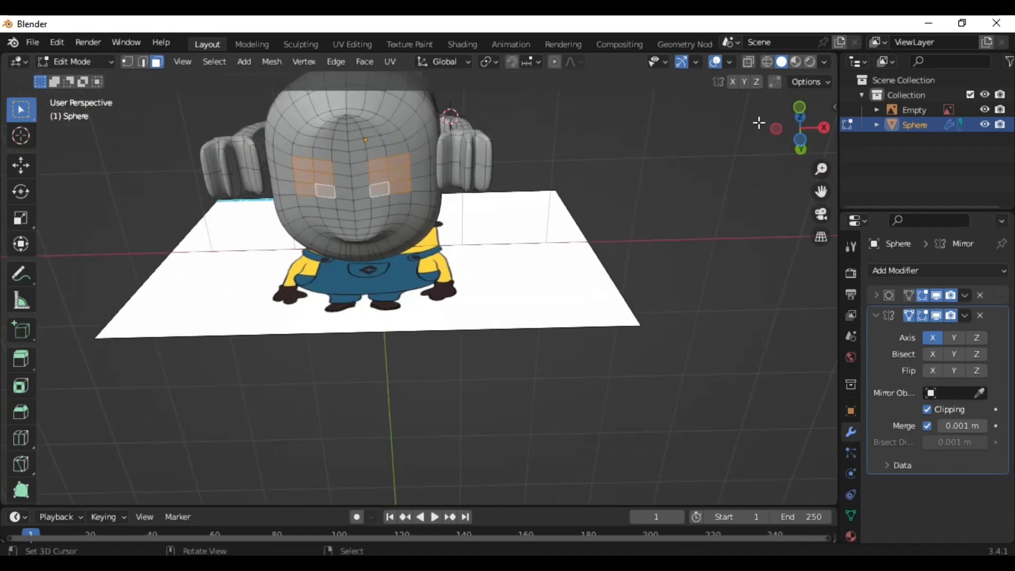
Step: Extrude the lower body faces downward into leg stubs and adjust their position
click(798, 107)
scroll(479, 311, up, 2)
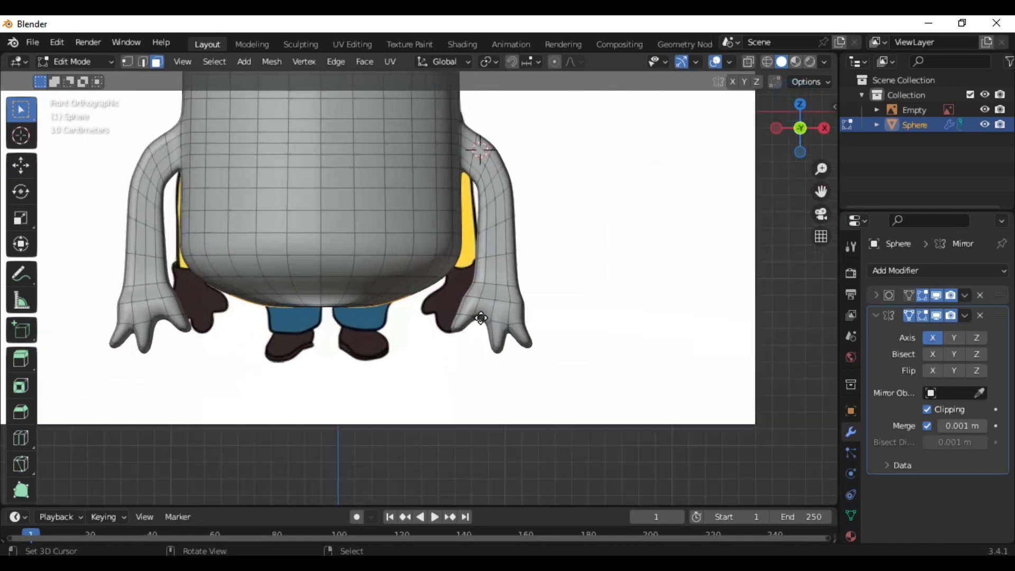
key(g)
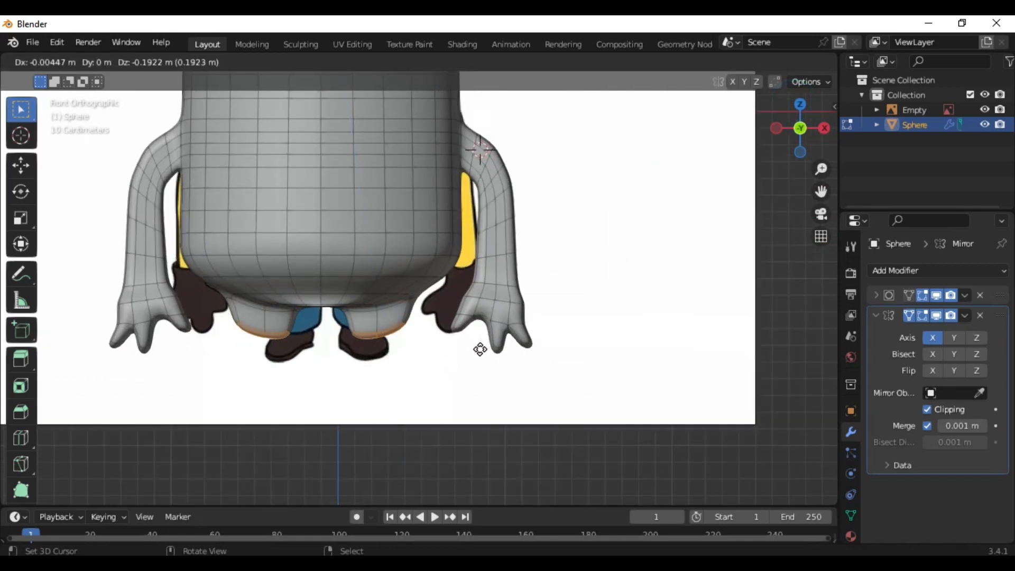
click(469, 346)
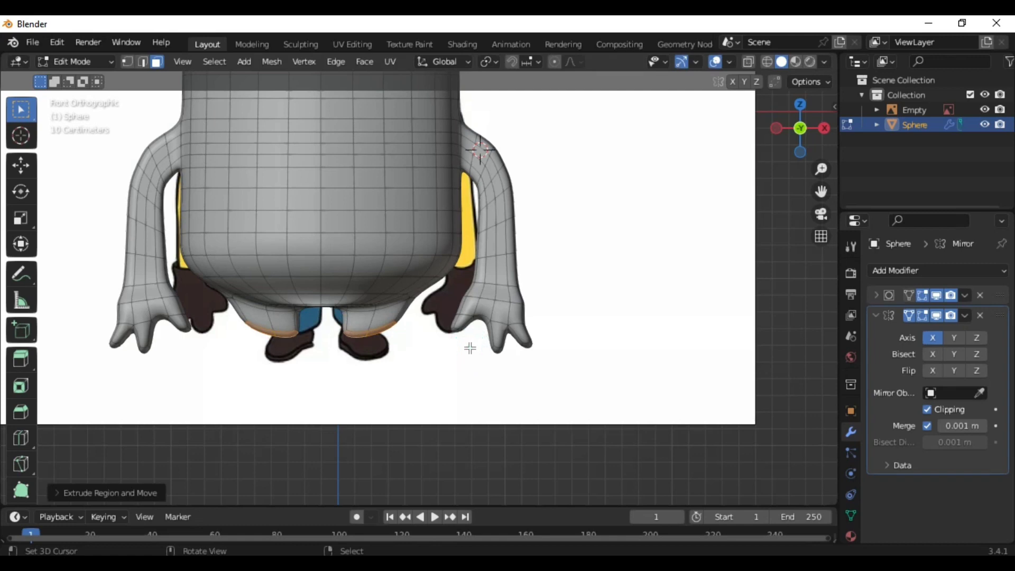
key(g)
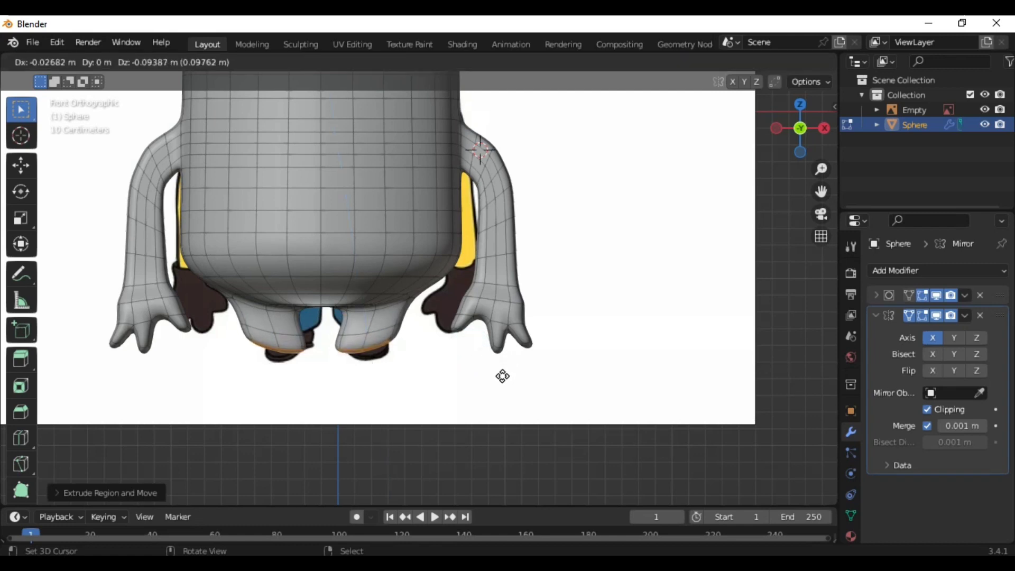
click(501, 379)
key(g)
click(509, 379)
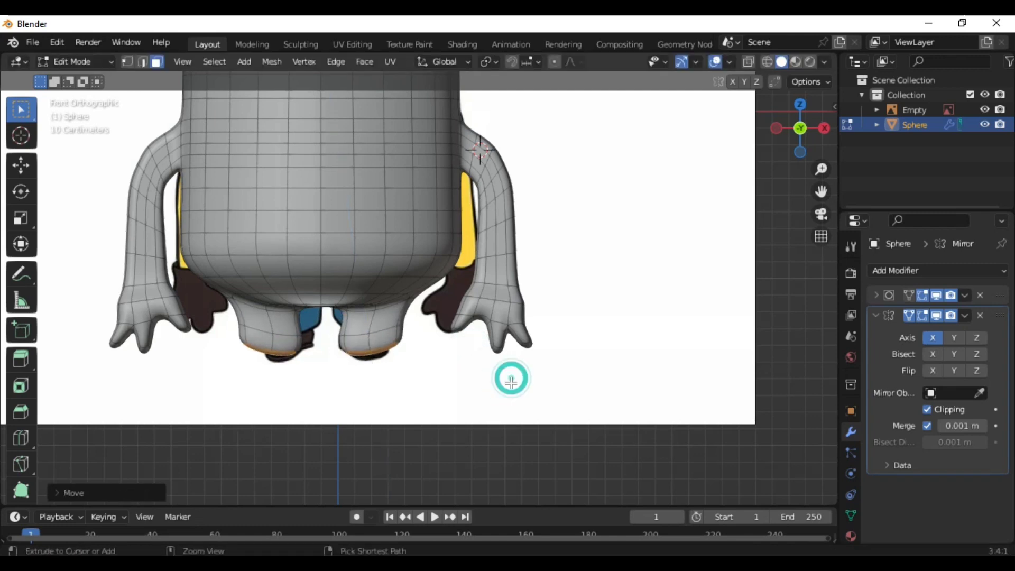
Step: Undo and retry moving the lower leg faces further down
key(ctrl+z)
key(g)
click(507, 386)
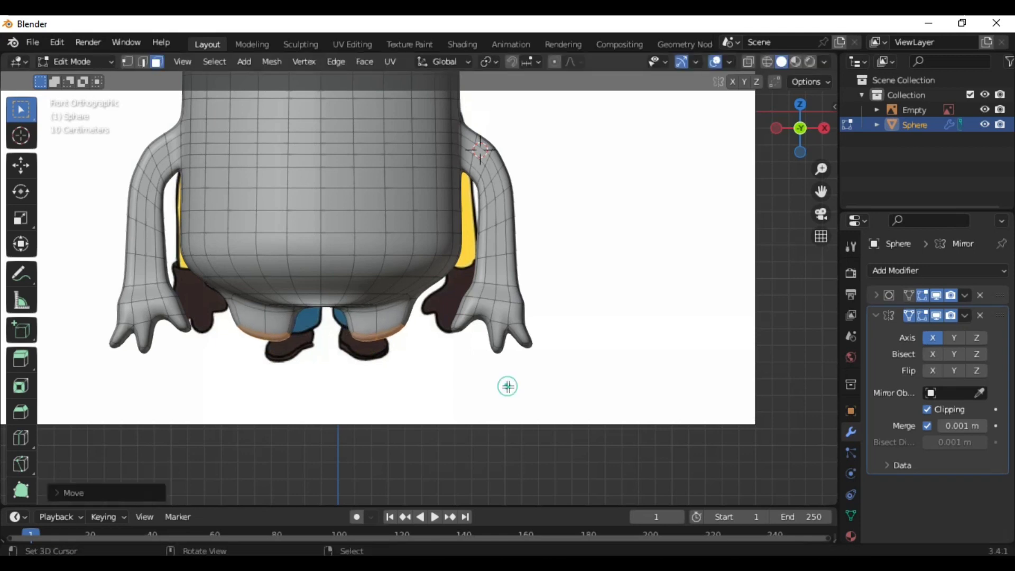
key(g)
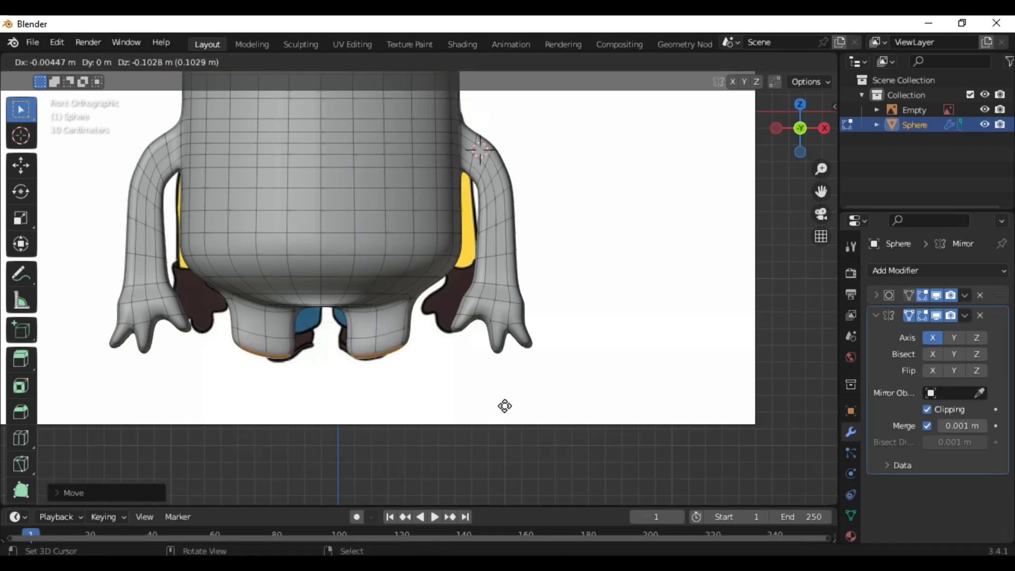
click(503, 409)
key(ctrl+z)
scroll(500, 408, down, 3)
mouse_move(500, 407)
middle_down()
mouse_move(441, 425)
mouse_move(468, 435)
mouse_move(527, 391)
middle_up()
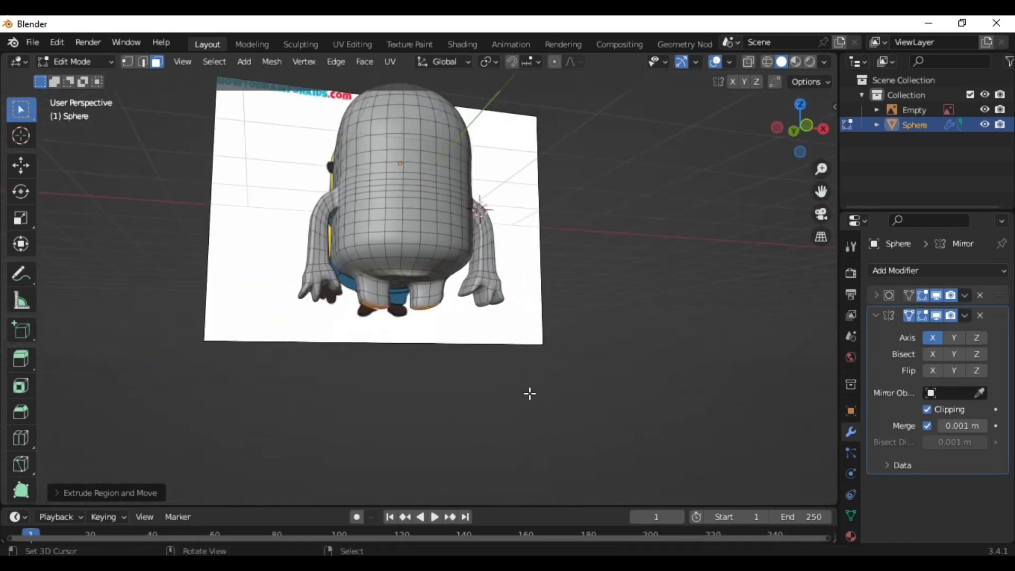
Step: Move the leg-end faces vertically along Z
click(811, 119)
scroll(535, 349, up, 4)
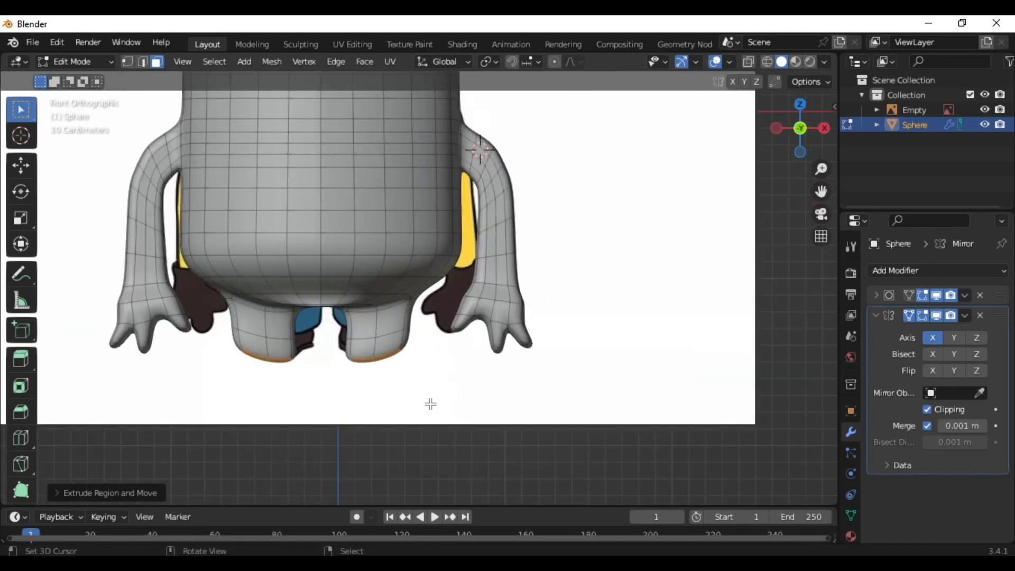
mouse_move(430, 404)
middle_down()
mouse_move(344, 403)
mouse_move(367, 397)
middle_up()
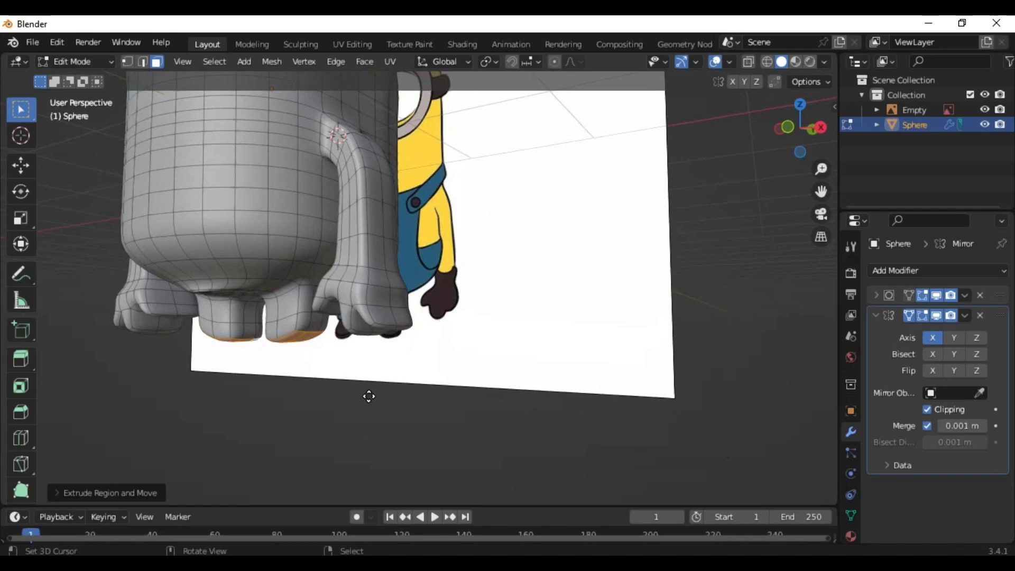
key(g)
key(z)
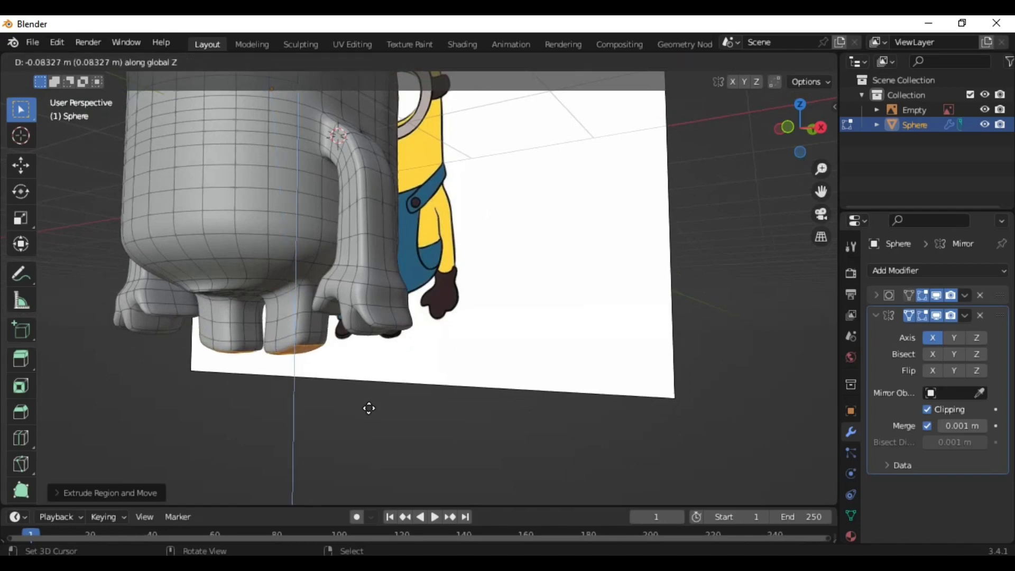
click(368, 421)
mouse_move(369, 421)
middle_down()
mouse_move(353, 430)
mouse_move(414, 426)
middle_up()
Step: Extrude the leg bottoms downward to lengthen the legs
click(796, 132)
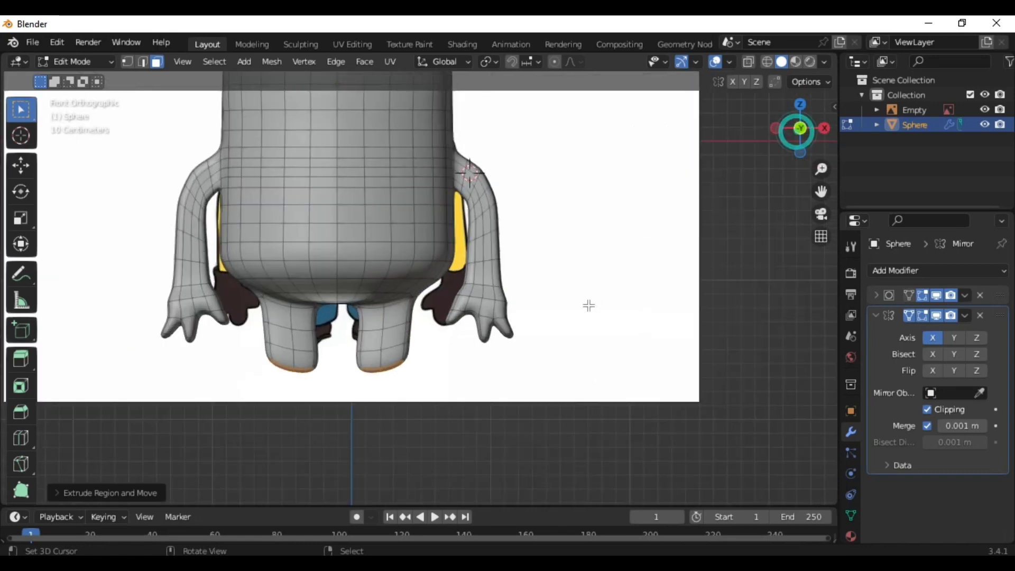
middle_drag(588, 305, 375, 369)
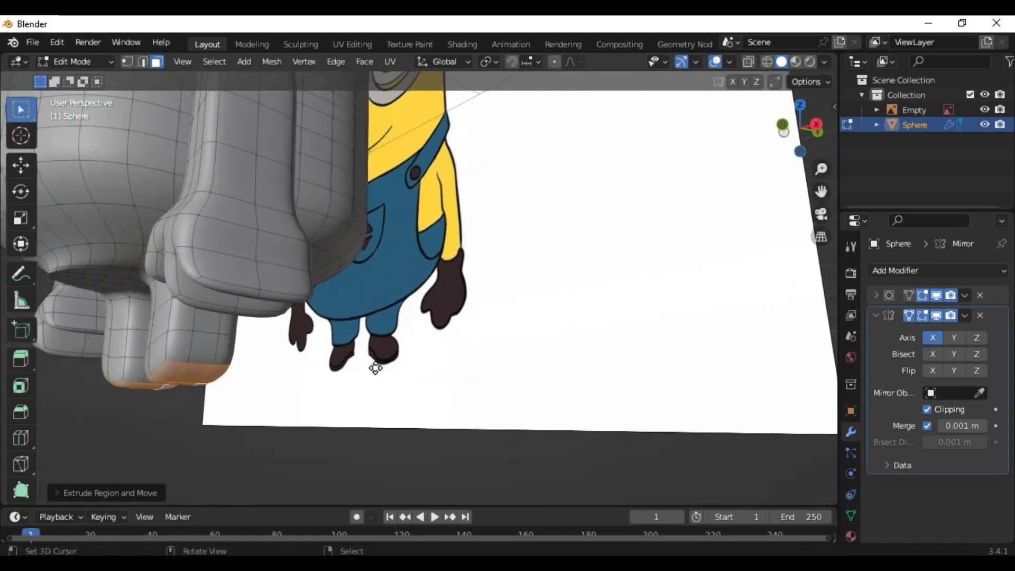
key(e)
click(376, 381)
Step: Push the foot faces forward along Y, extrude them further along Y, and scale the tips to 0.772
mouse_move(331, 387)
middle_down()
mouse_move(250, 399)
mouse_move(243, 387)
middle_up()
key(g)
key(y)
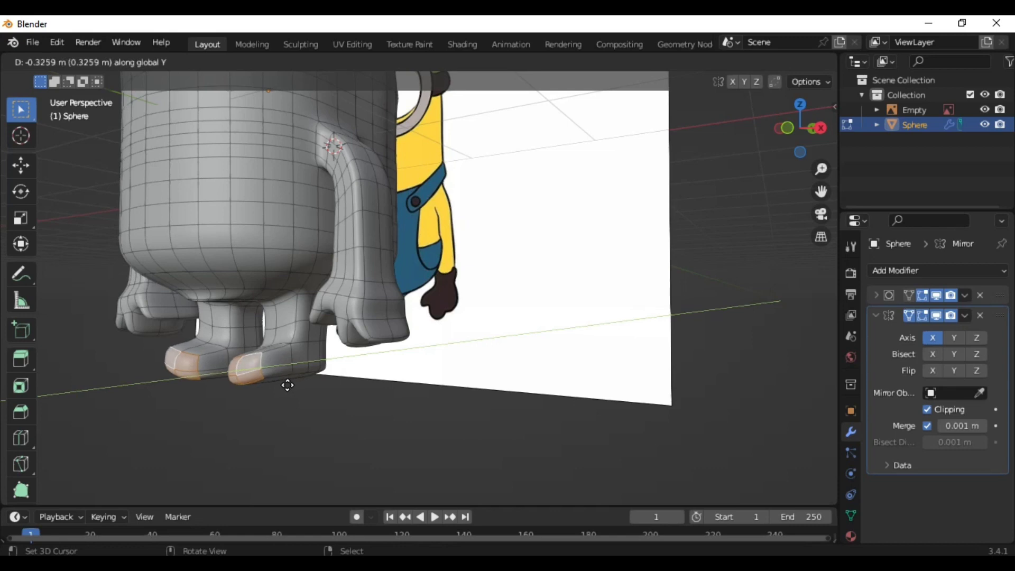
click(297, 385)
key(e)
key(y)
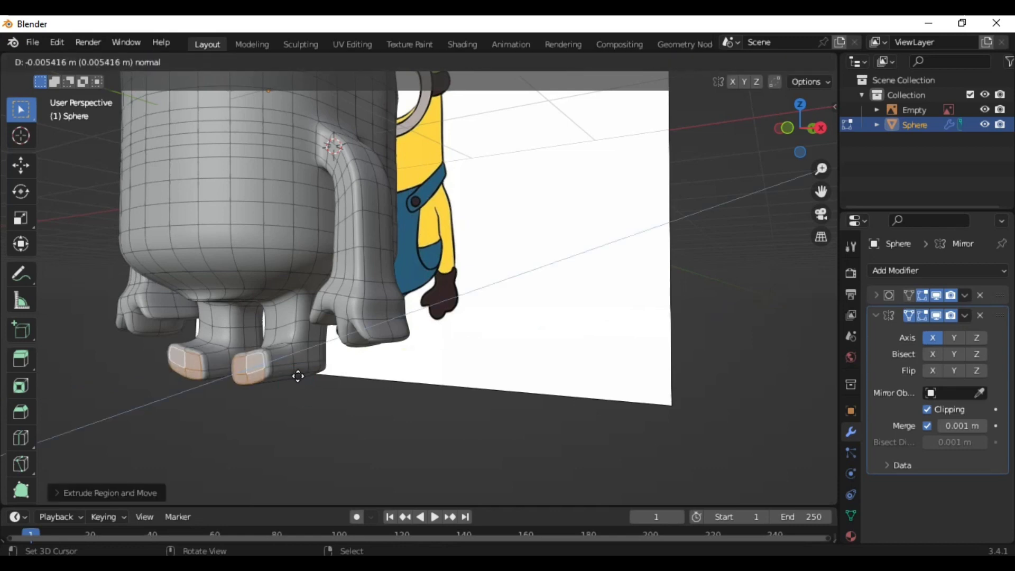
click(278, 383)
key(s)
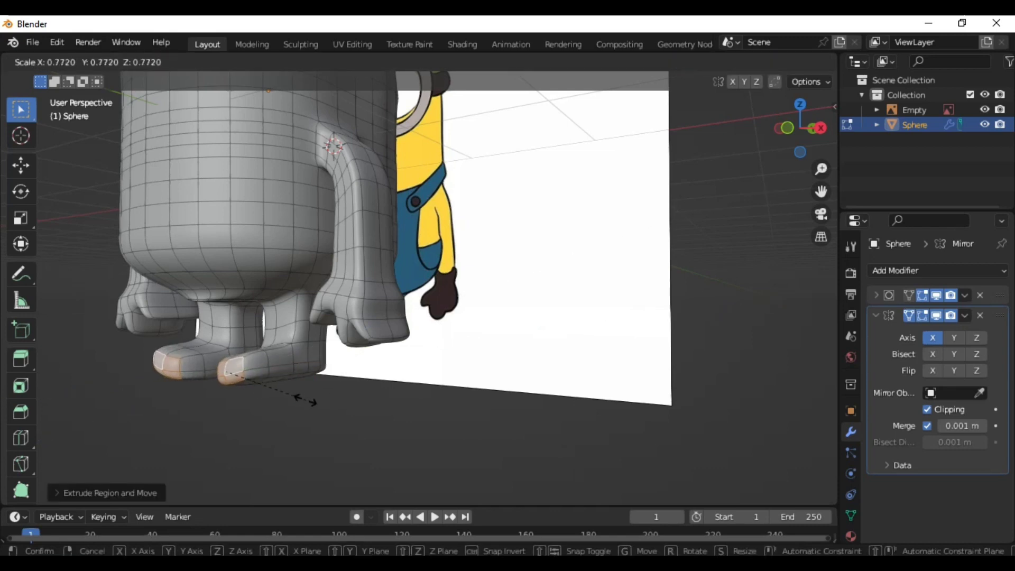
click(301, 399)
Step: Return to Object Mode and view the finished minion from the front
mouse_move(304, 400)
middle_down()
mouse_move(399, 419)
mouse_move(273, 382)
mouse_move(325, 328)
mouse_move(283, 423)
mouse_move(413, 358)
mouse_move(428, 373)
middle_up()
key(Tab)
mouse_move(804, 182)
middle_down()
mouse_move(717, 245)
mouse_move(607, 257)
mouse_move(621, 274)
mouse_move(543, 333)
mouse_move(539, 310)
mouse_move(136, 321)
middle_up()
middle_drag(270, 320, 312, 286)
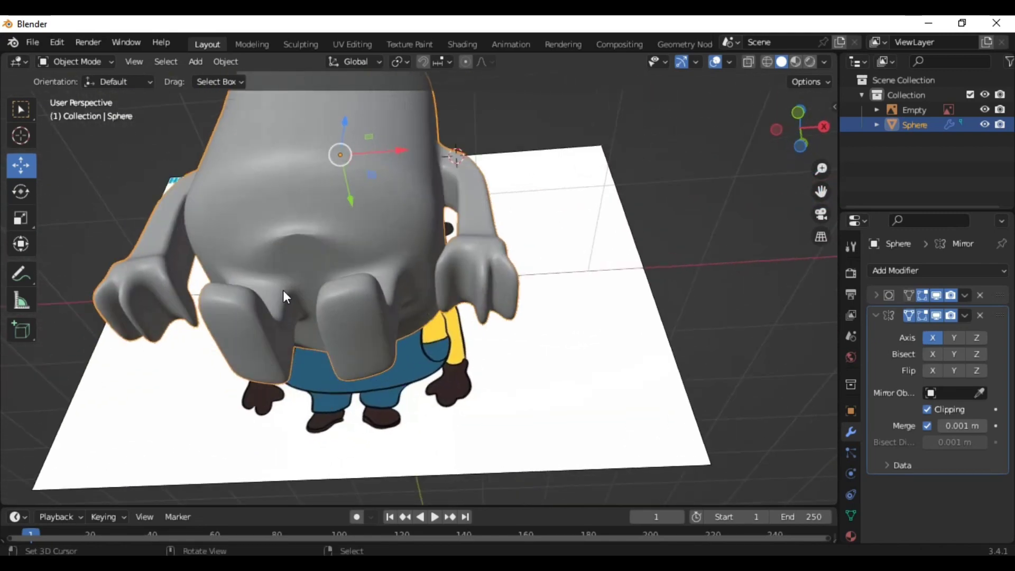
Step: Enter Sculpt Mode and smooth a body crease with the Smooth brush at strength 0.700
scroll(284, 290, up, 3)
key(ctrl+Tab)
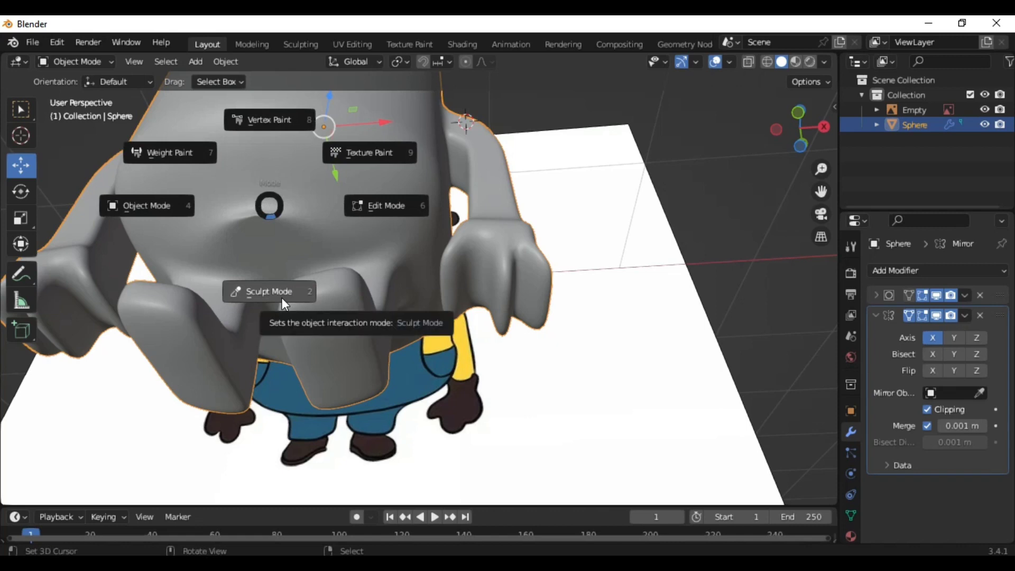
click(282, 297)
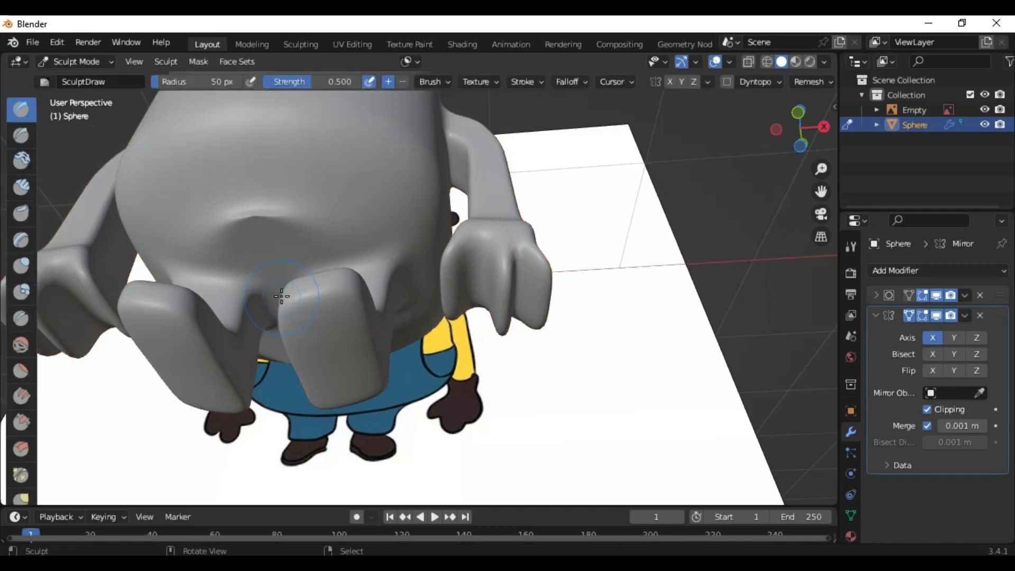
click(26, 341)
mouse_move(291, 197)
mouse_down()
mouse_move(240, 220)
mouse_move(288, 222)
mouse_up()
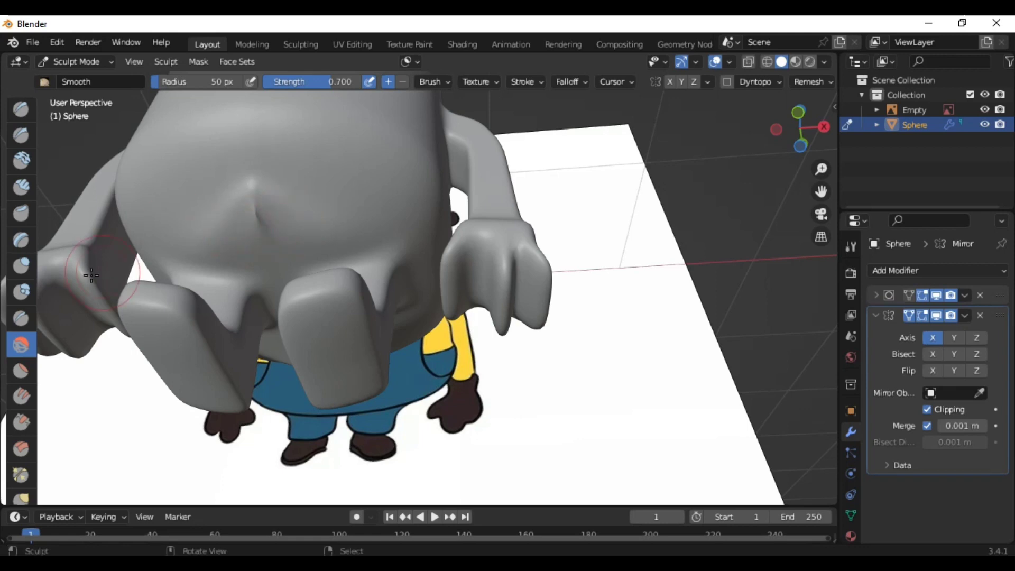
Step: Orbit to check the body from underneath, then return to Edit Mode
mouse_move(91, 275)
middle_down()
mouse_move(281, 204)
mouse_move(356, 279)
mouse_move(259, 240)
mouse_move(245, 317)
mouse_move(326, 441)
mouse_move(339, 445)
mouse_move(347, 391)
middle_up()
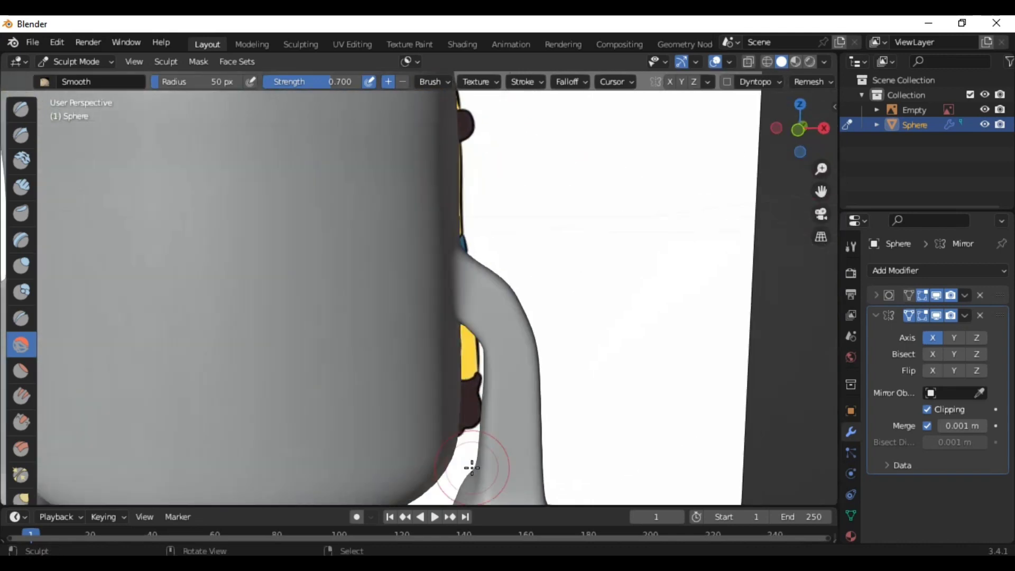
mouse_move(333, 351)
middle_down()
mouse_move(481, 357)
mouse_move(229, 169)
middle_up()
key(Tab)
scroll(229, 169, up, 2)
Step: In vertex select, move the pinched vertex under the head back into place
click(127, 62)
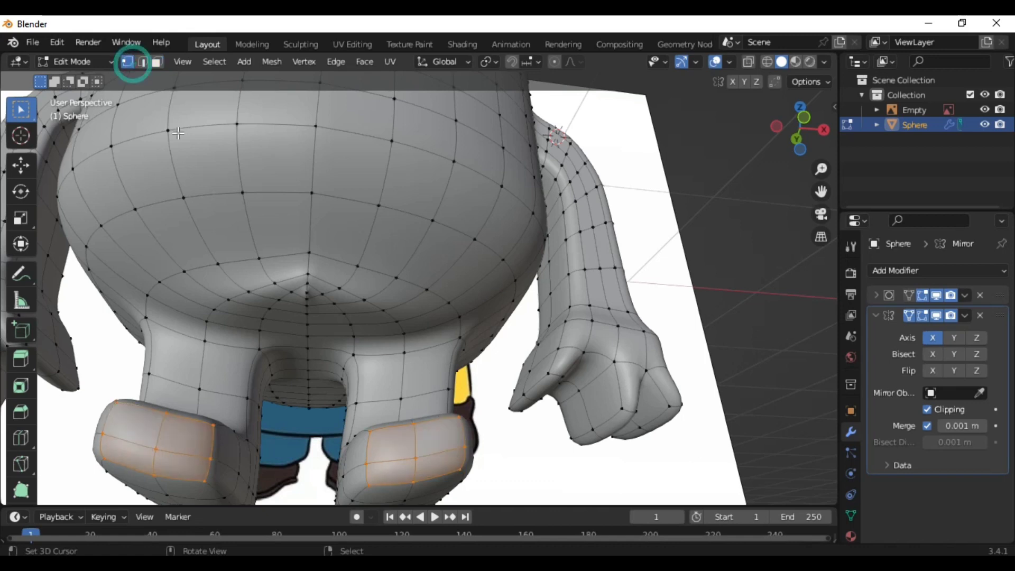
scroll(236, 240, up, 4)
scroll(257, 242, up, 2)
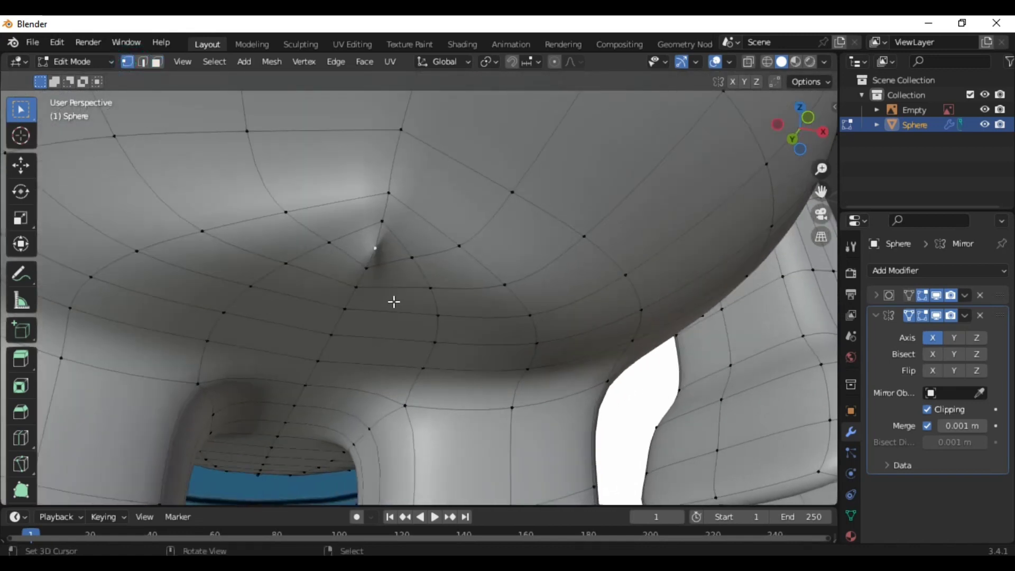
key(g)
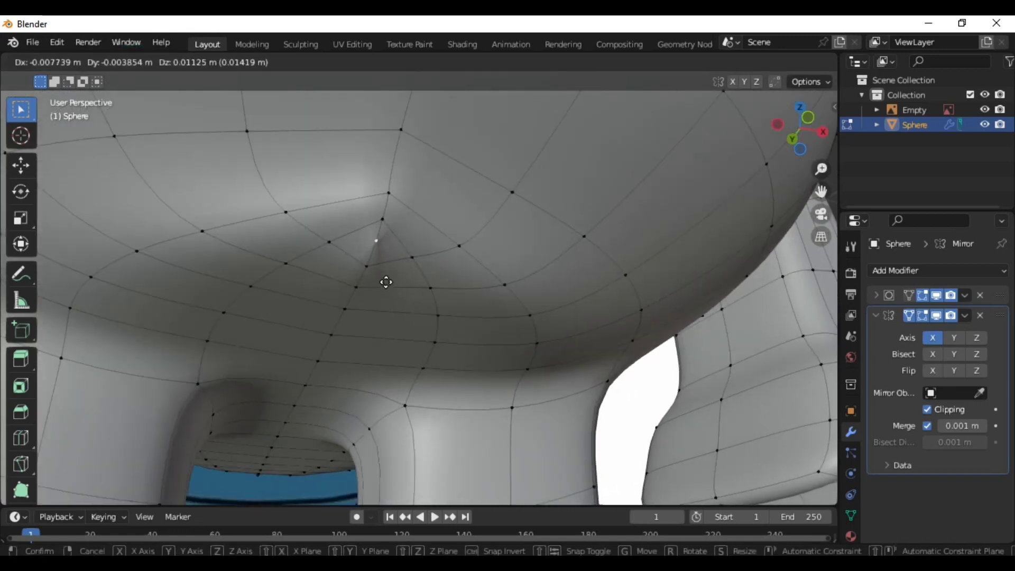
click(386, 282)
Step: Back in Sculpt Mode, smooth the dent left by the moved vertex
key(Tab)
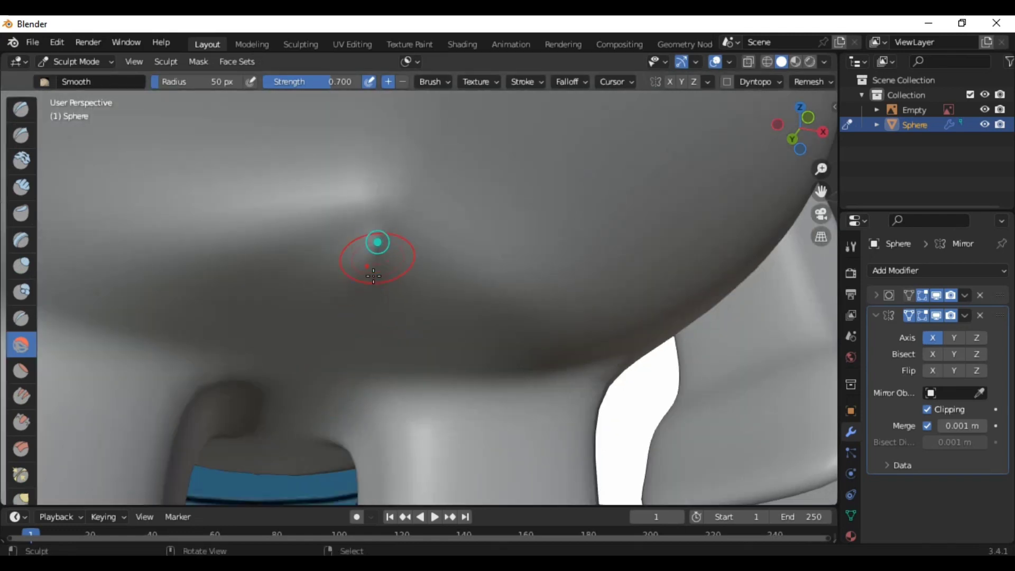
ctrl+drag(373, 276, 376, 282)
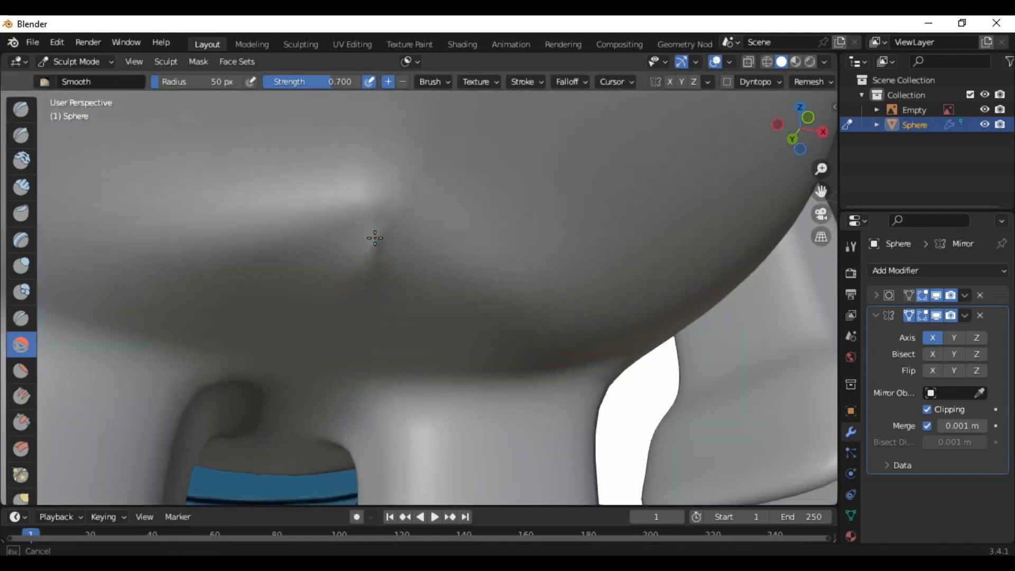
mouse_move(375, 237)
ctrl+middle_down()
mouse_move(363, 335)
mouse_move(440, 287)
ctrl+middle_up()
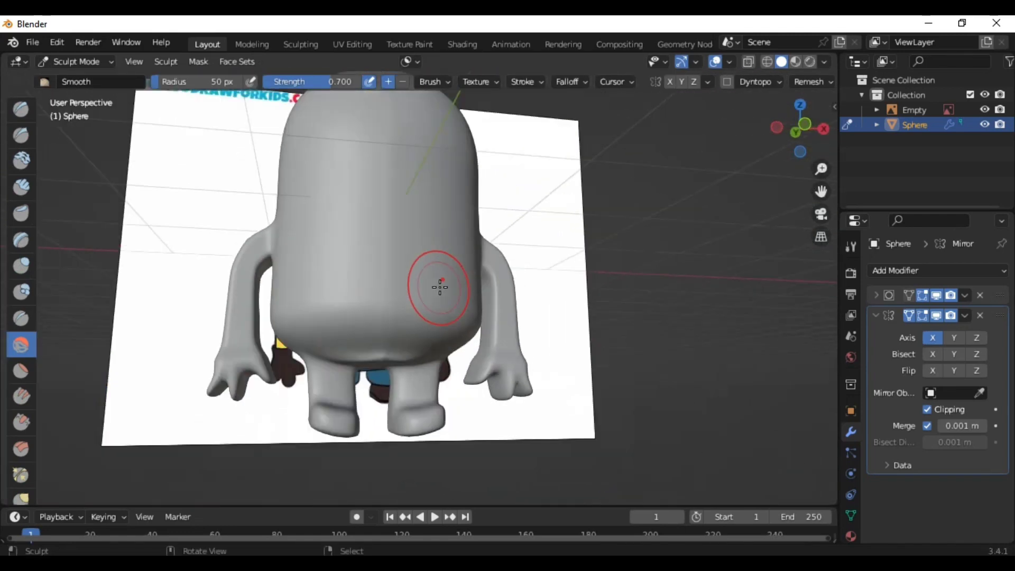
Step: Check the body from front and side views, then return to Edit Mode
click(795, 132)
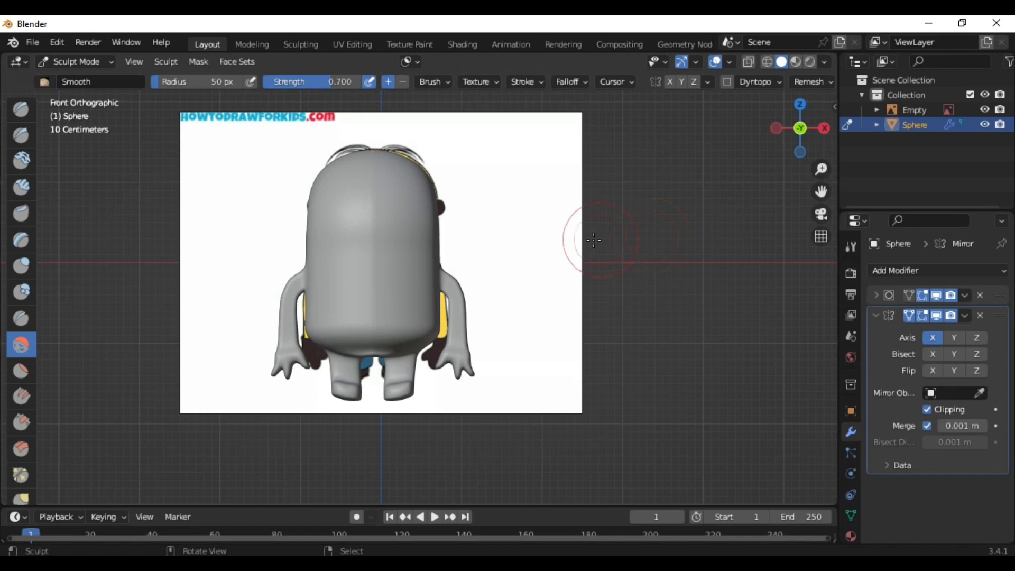
mouse_move(581, 238)
middle_down()
mouse_move(410, 256)
mouse_move(450, 258)
middle_up()
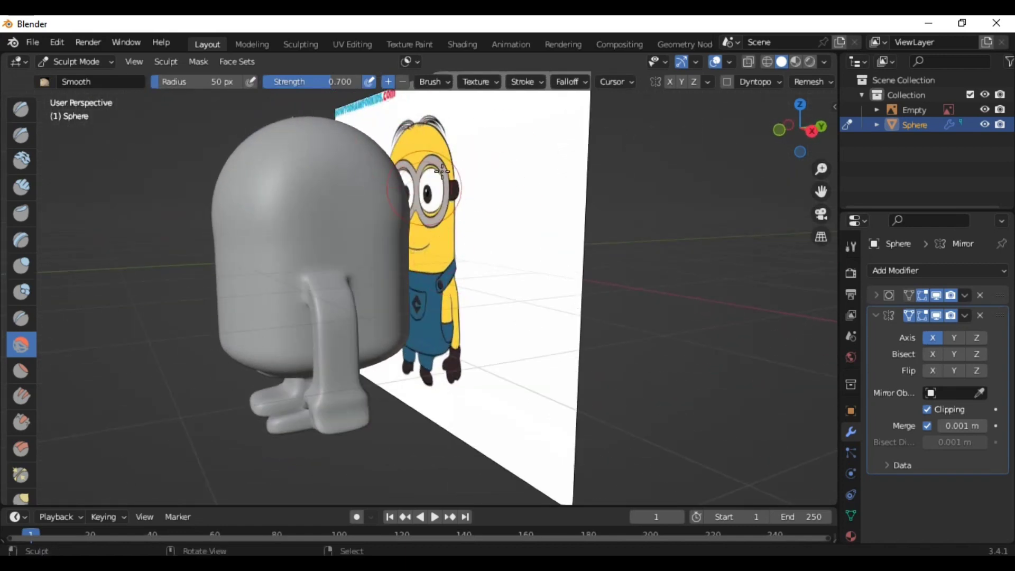
middle_drag(618, 228, 552, 240)
click(797, 129)
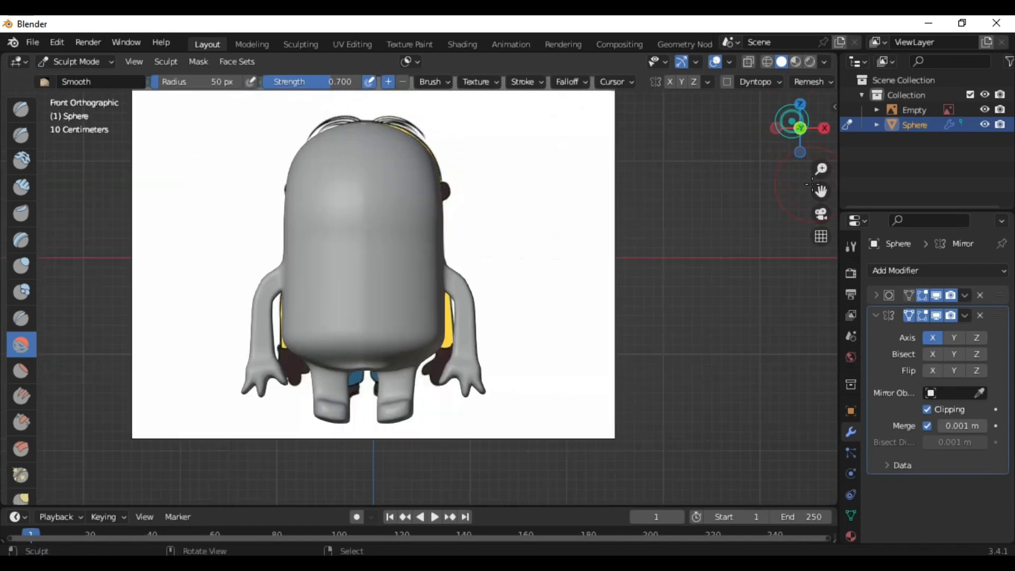
key(Tab)
scroll(521, 176, up, 1)
Step: Select the goggle-height faces on the head and subdivide them
scroll(353, 282, up, 2)
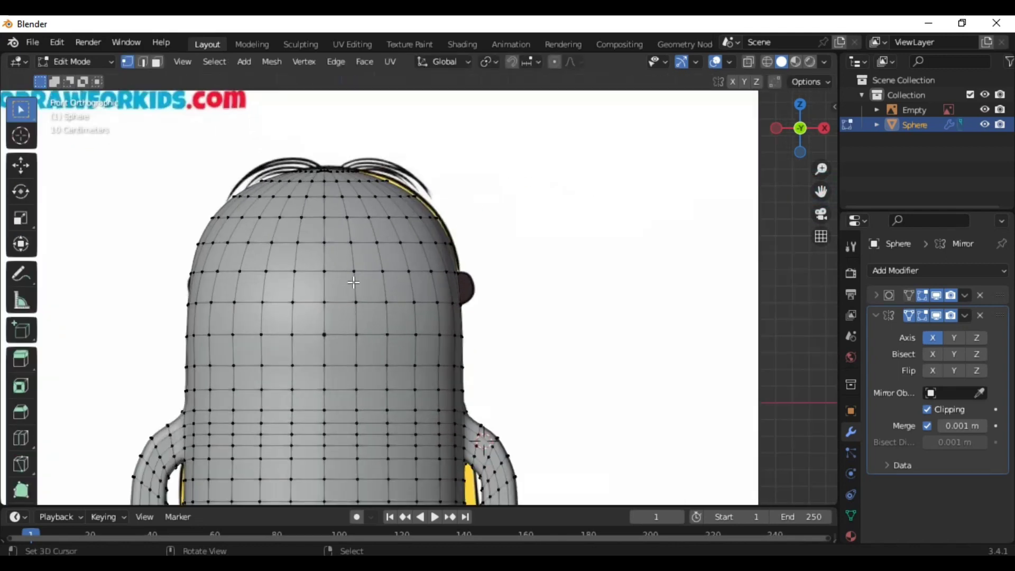
click(370, 287)
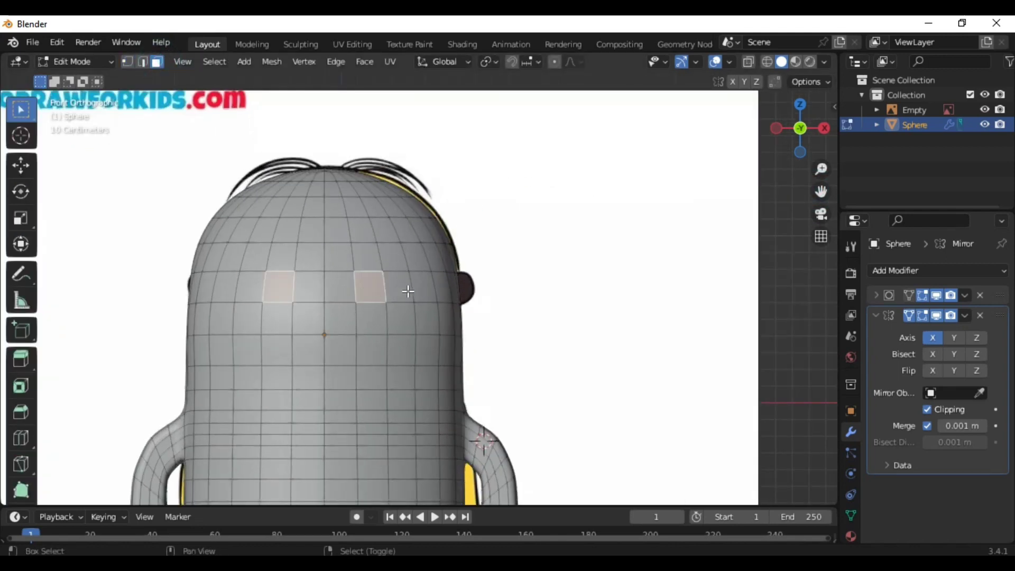
shift+click(400, 319)
shift+click(370, 320)
right_click(385, 298)
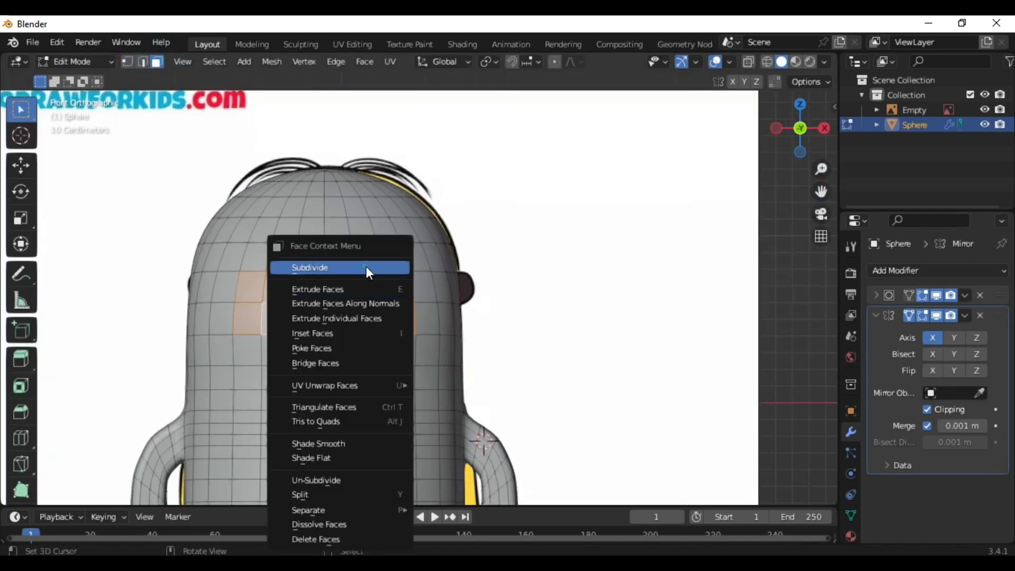
click(366, 266)
Step: Leave mesh editing and switch the minion to Object Mode
right_click(388, 304)
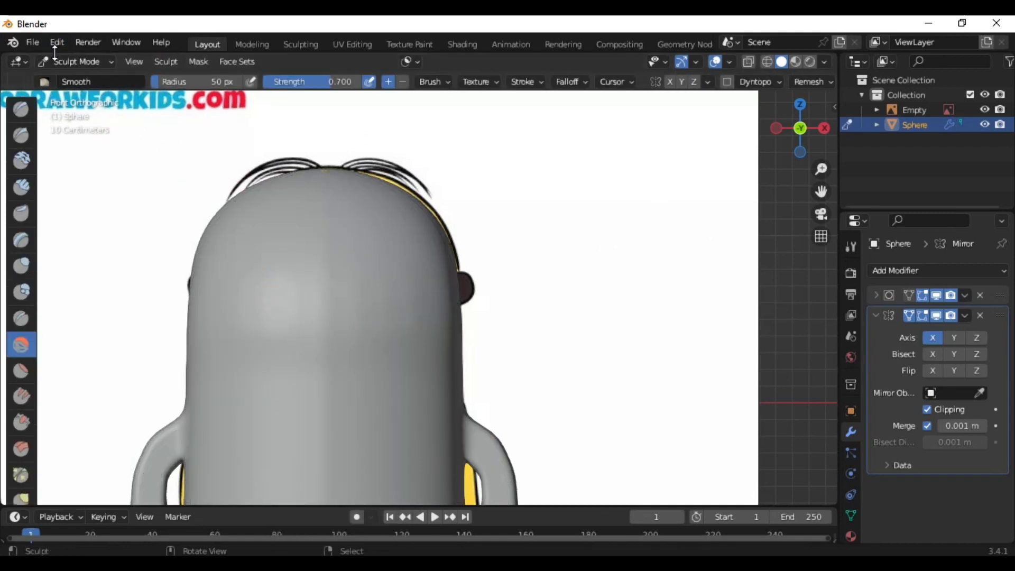
key(ctrl+Tab)
click(96, 179)
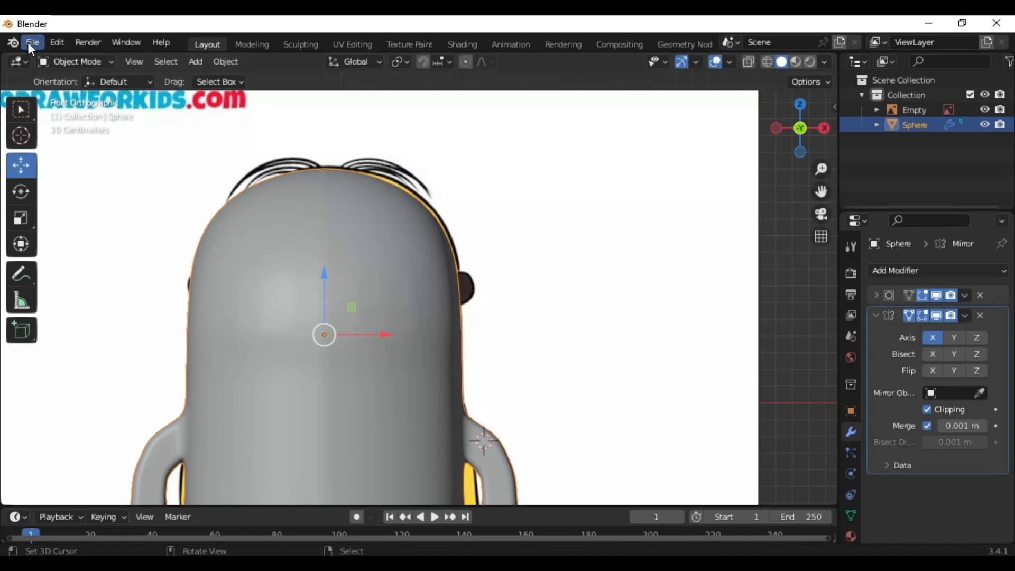
click(58, 42)
click(91, 258)
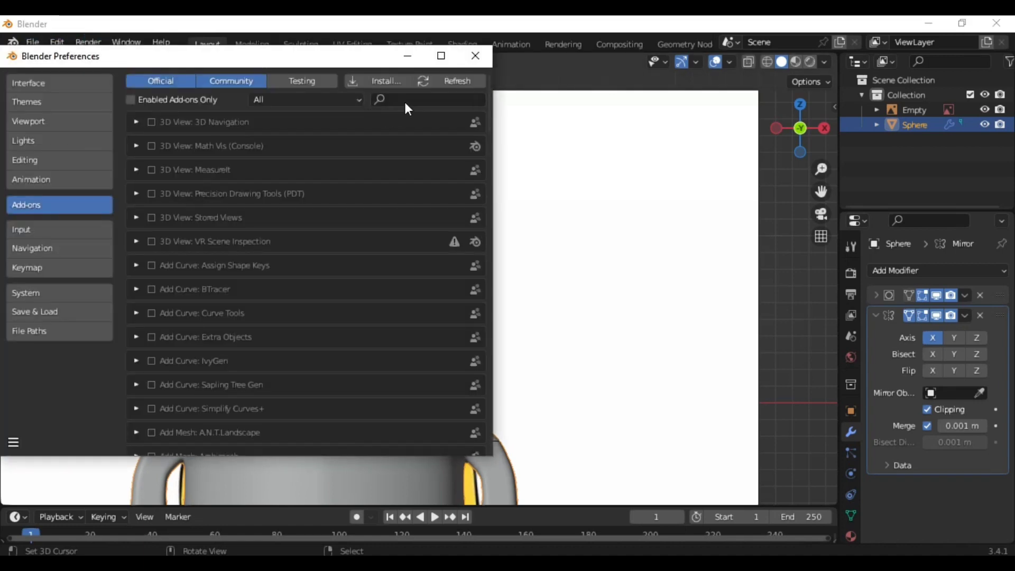
click(414, 98)
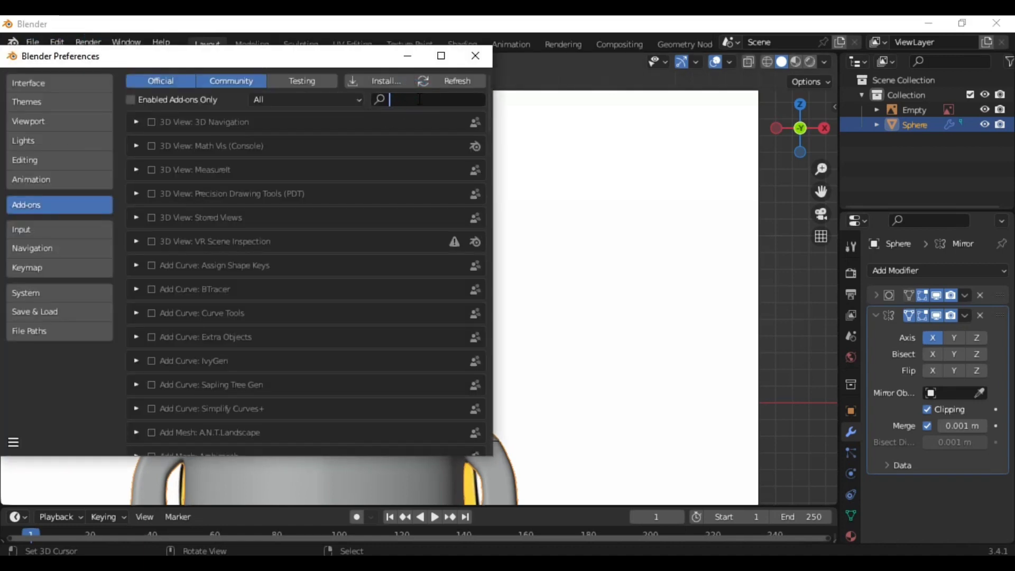
text(loop)
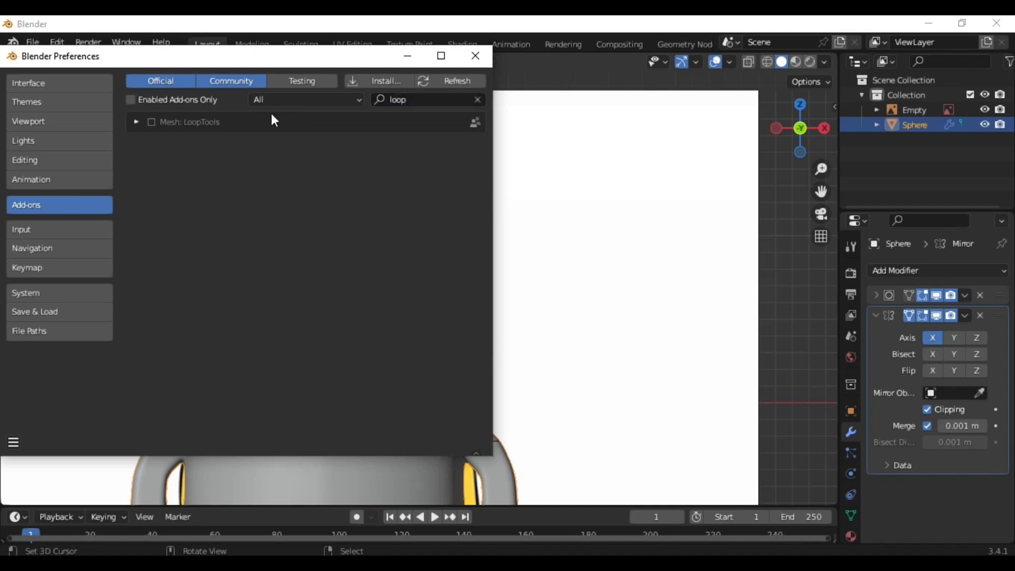
click(137, 122)
click(466, 61)
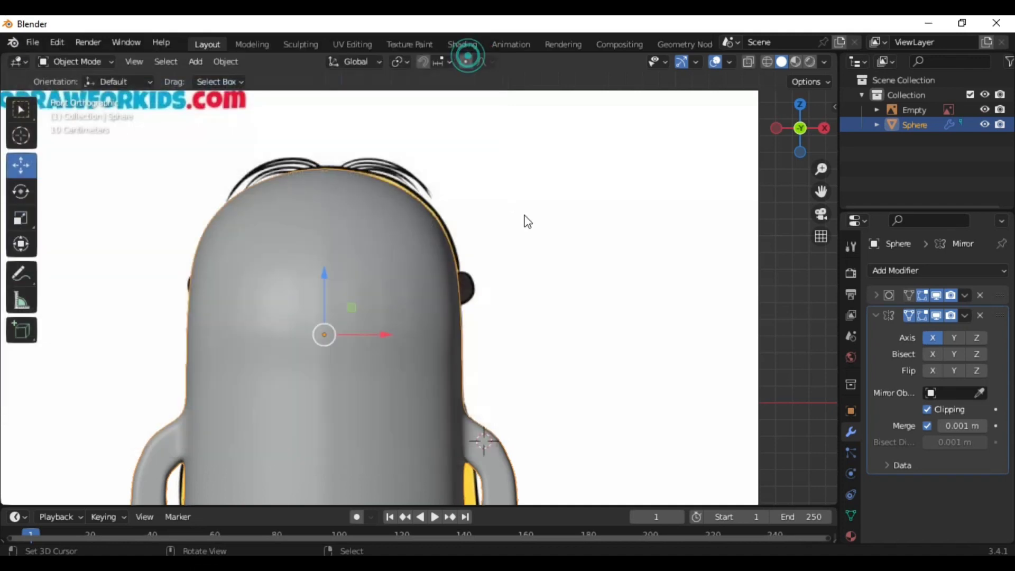
Step: Round the selected goggle face patches into circles with LoopTools Circle
key(Tab)
key(w)
mouse_move(380, 224)
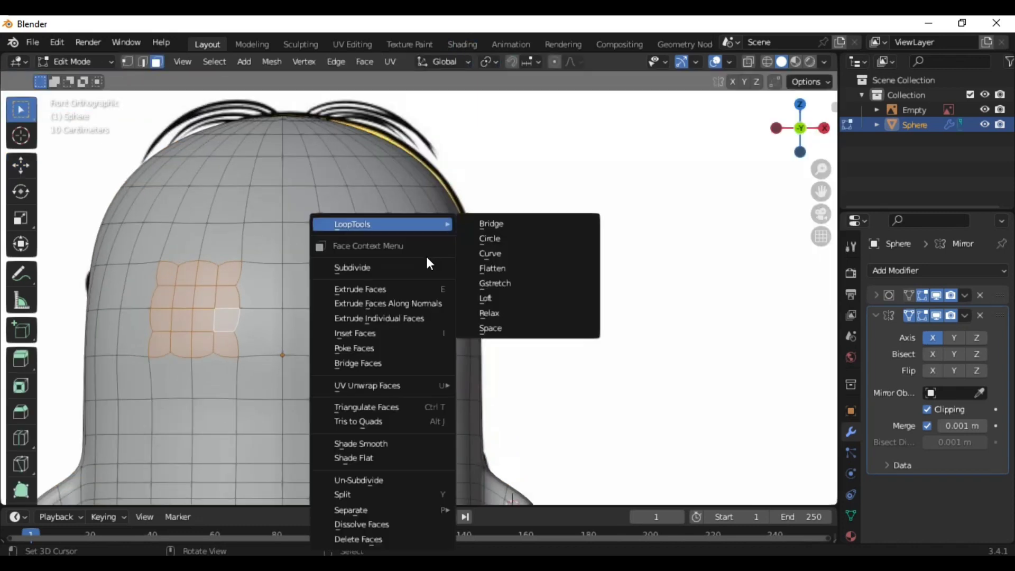
click(525, 234)
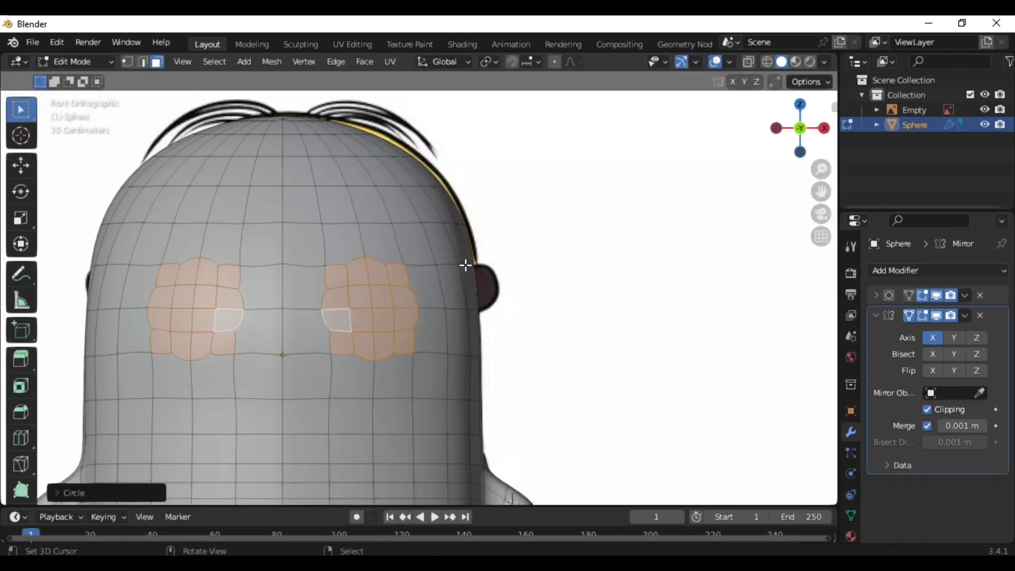
Step: Move the Mirror modifier above Subdivision, then back below it
drag(1000, 316, 998, 296)
click(876, 295)
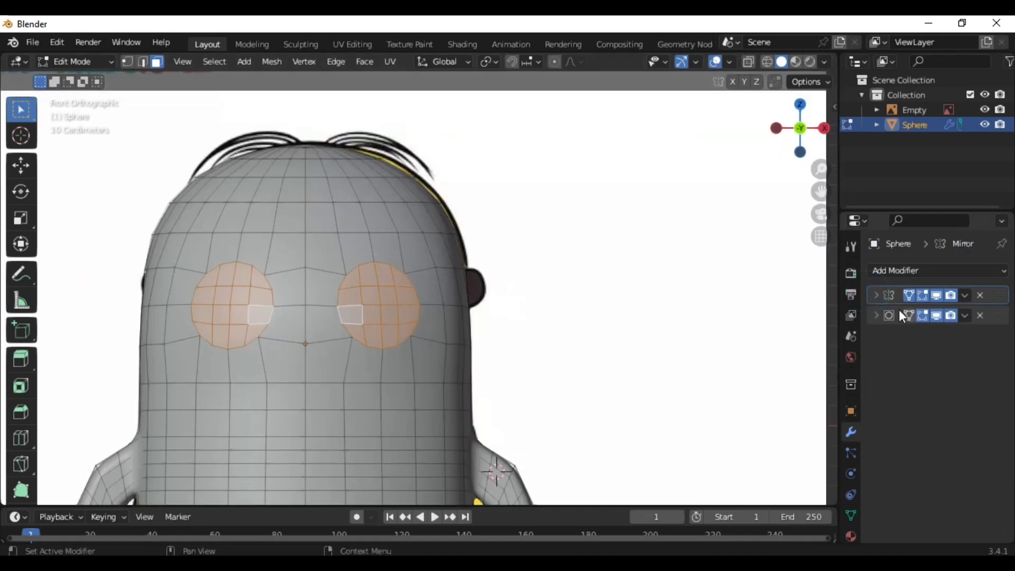
click(876, 295)
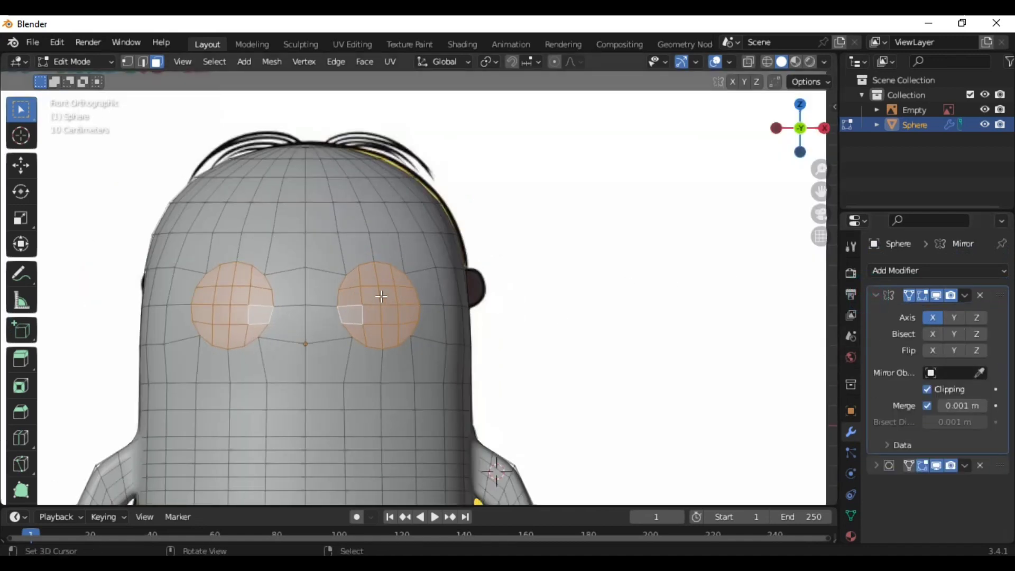
drag(998, 294, 985, 481)
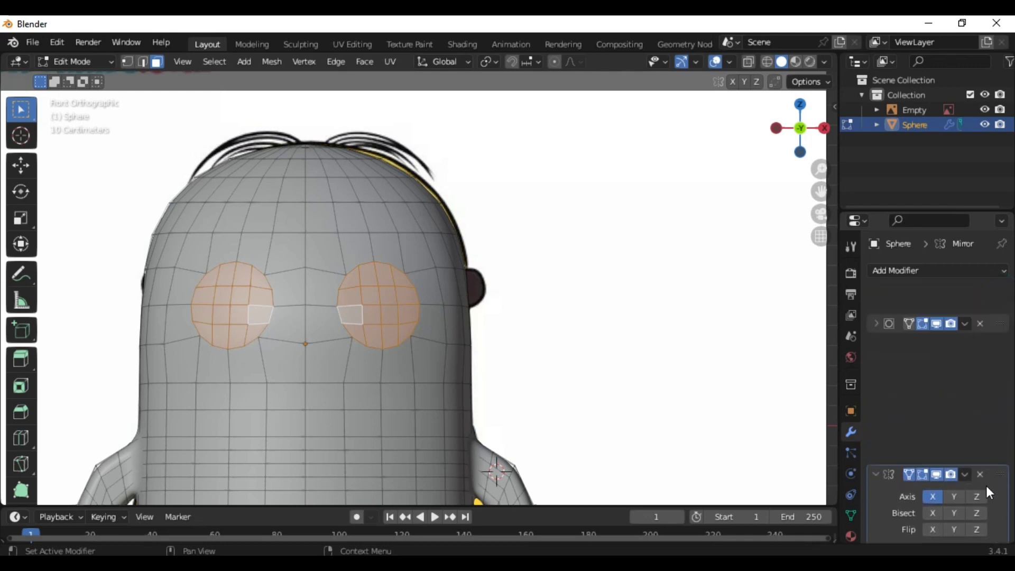
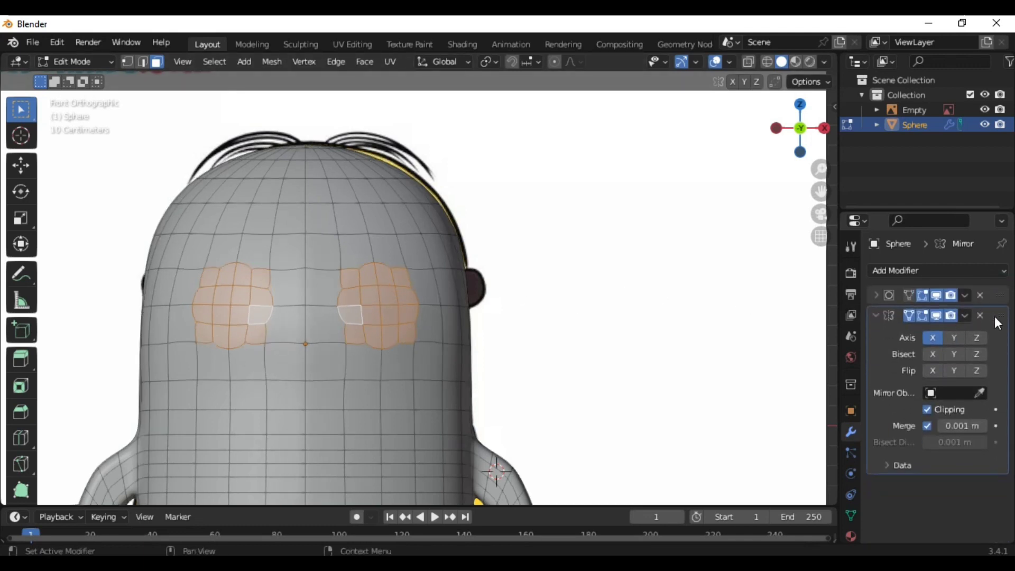
Step: Move Mirror above Subdivision Surface in the body's modifier stack and check the Subdivision levels
drag(994, 316, 1000, 296)
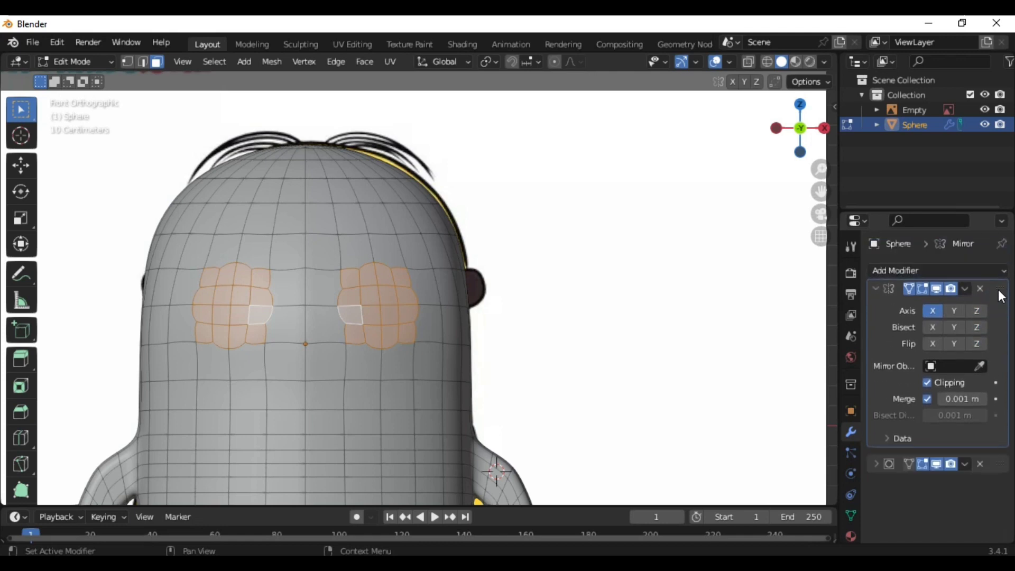
click(876, 463)
scroll(875, 461, down, 1)
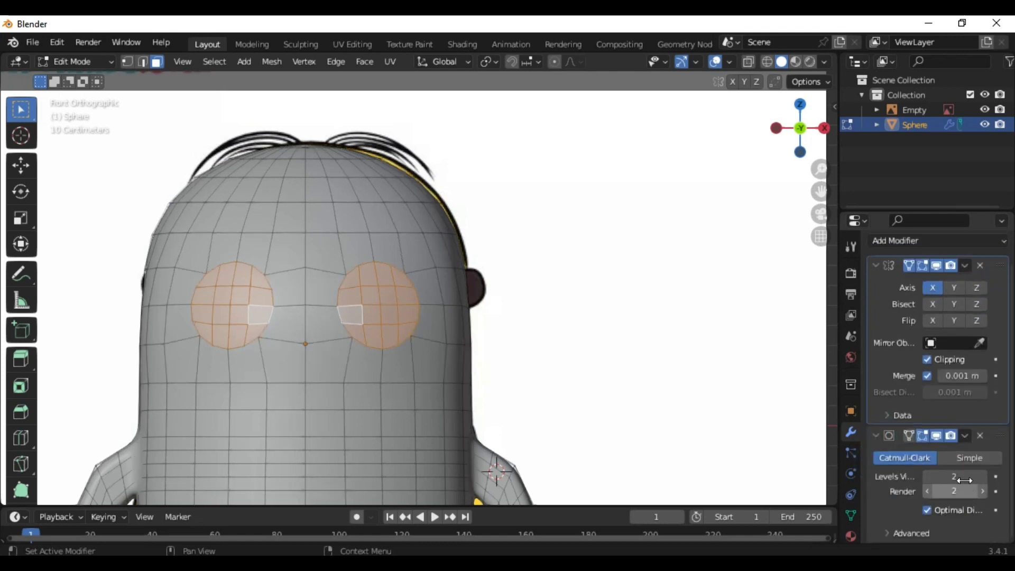
scroll(933, 473, up, 2)
mouse_move(565, 270)
middle_down()
mouse_move(492, 253)
mouse_move(502, 301)
mouse_move(818, 302)
middle_up()
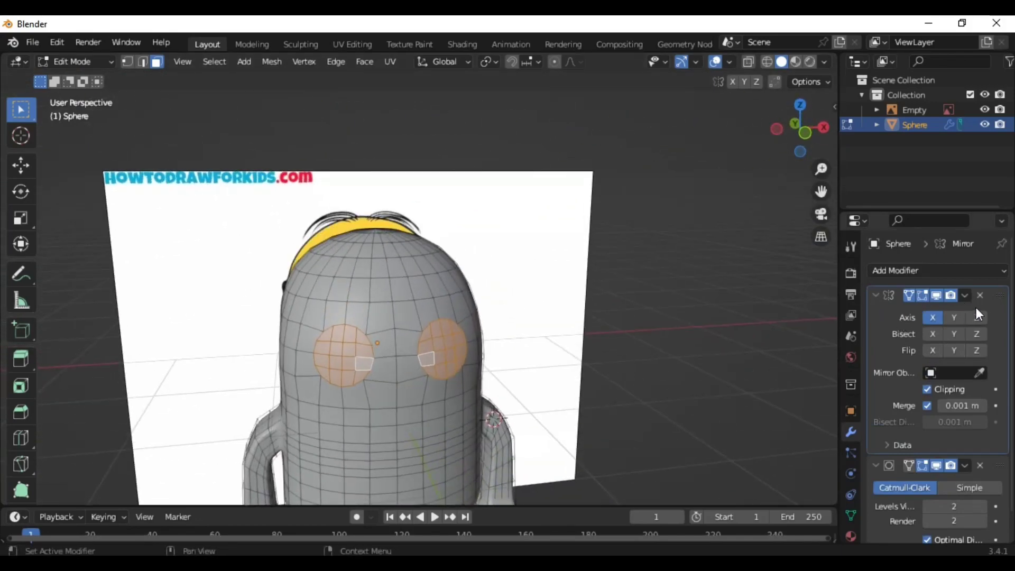
Step: Collapse the Mirror and Subdivision modifier panels and view the head from the front
click(876, 295)
click(875, 315)
scroll(789, 345, up, 2)
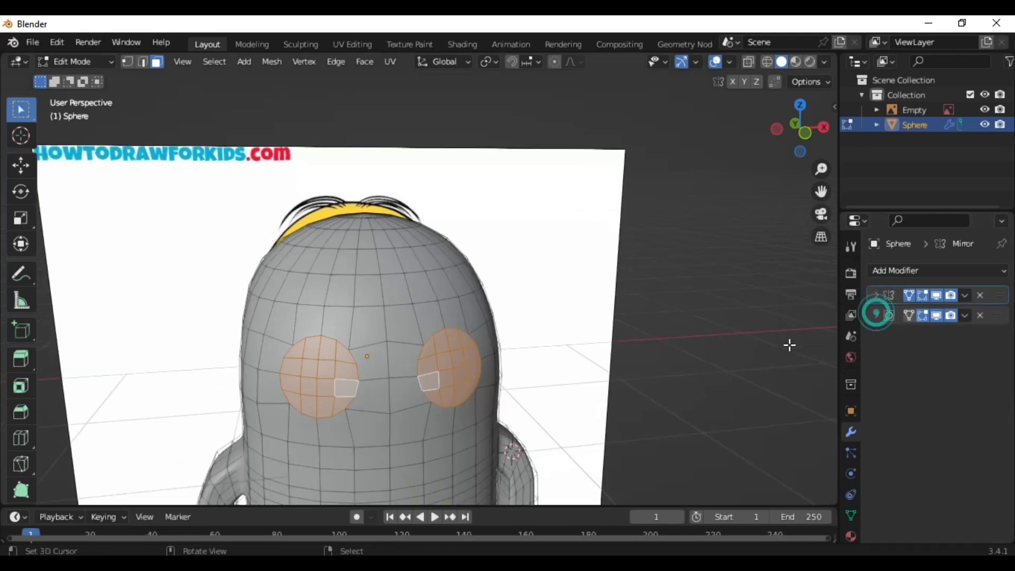
scroll(789, 345, up, 2)
key(KP_1)
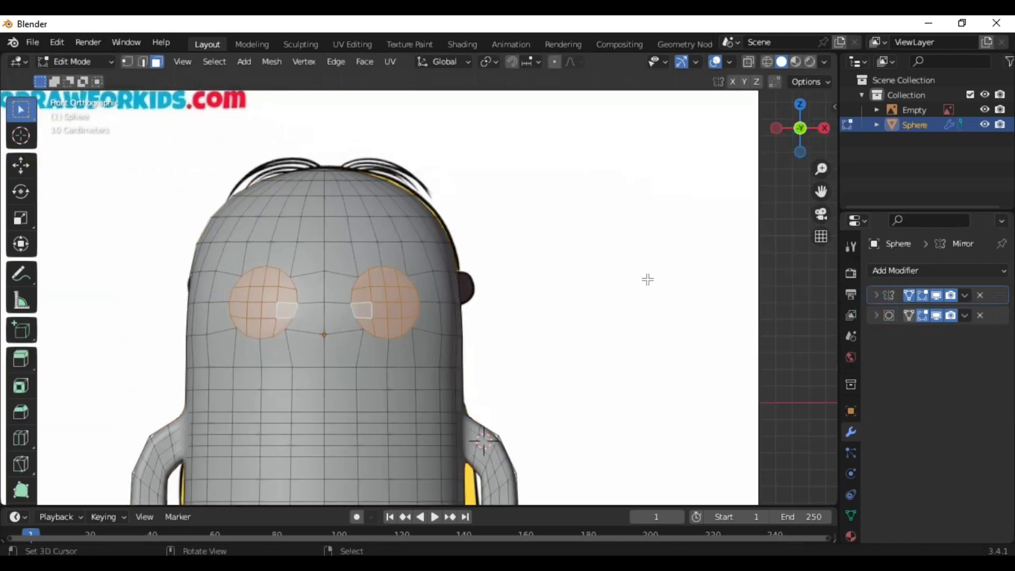
mouse_move(649, 278)
middle_down()
mouse_move(541, 301)
mouse_move(597, 299)
middle_up()
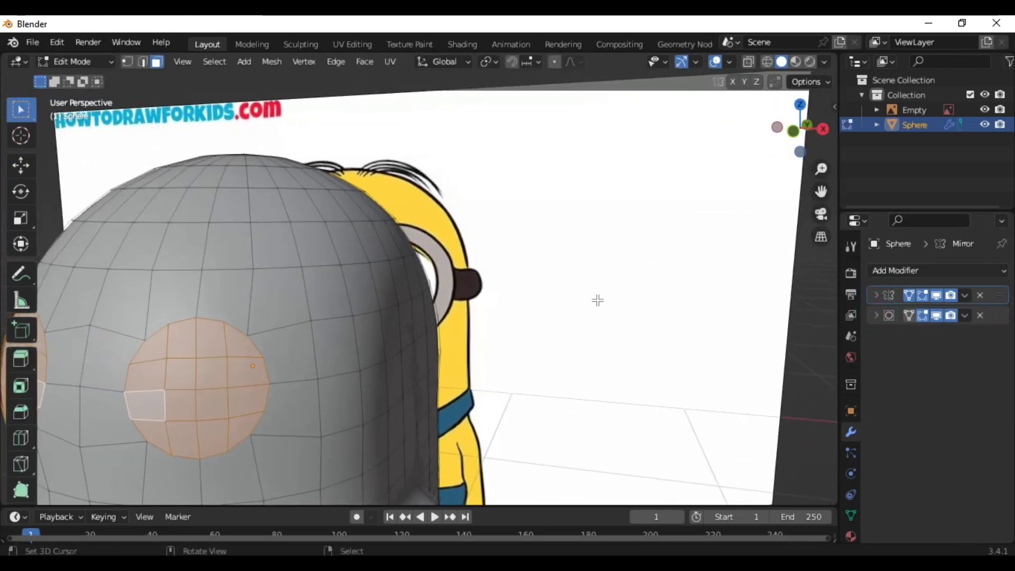
Step: Push the selected eye faces inward along Y to recess the eye sockets
key(g)
key(y)
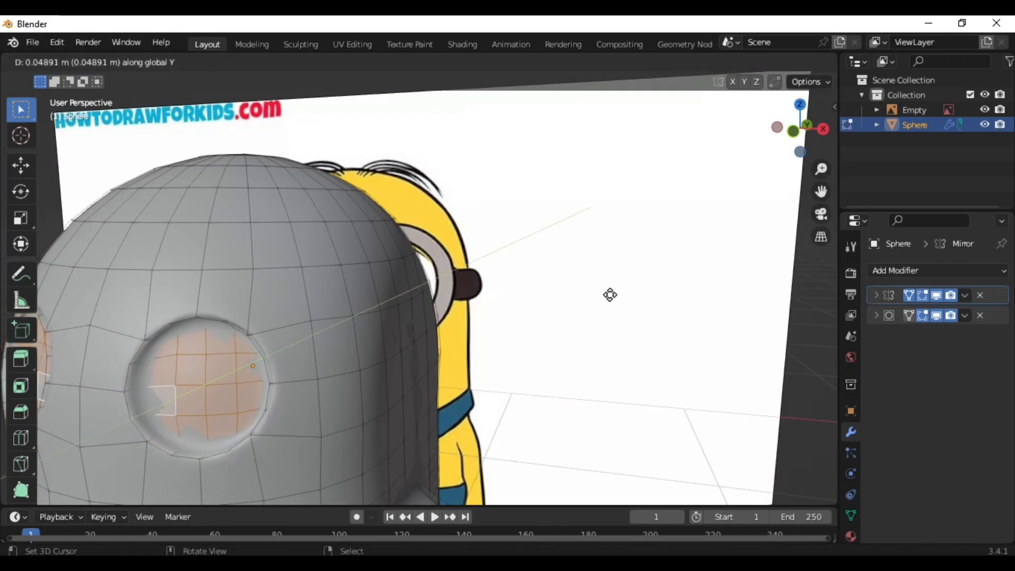
click(609, 294)
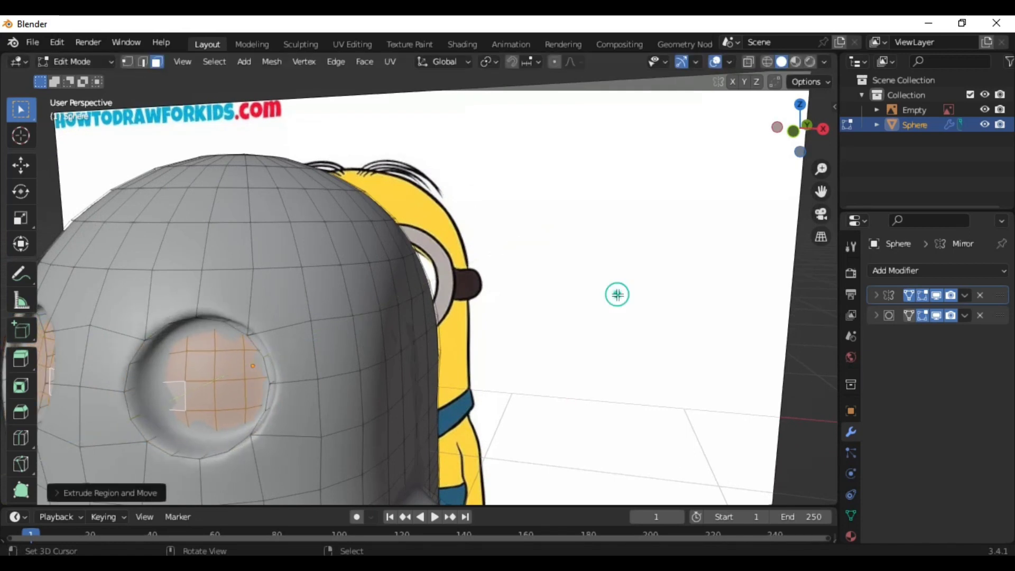
key(Tab)
mouse_move(634, 272)
middle_down()
mouse_move(781, 346)
mouse_move(749, 333)
mouse_move(634, 330)
middle_up()
Step: Orbit around the body and reference image to inspect the recessed eye sockets
click(806, 135)
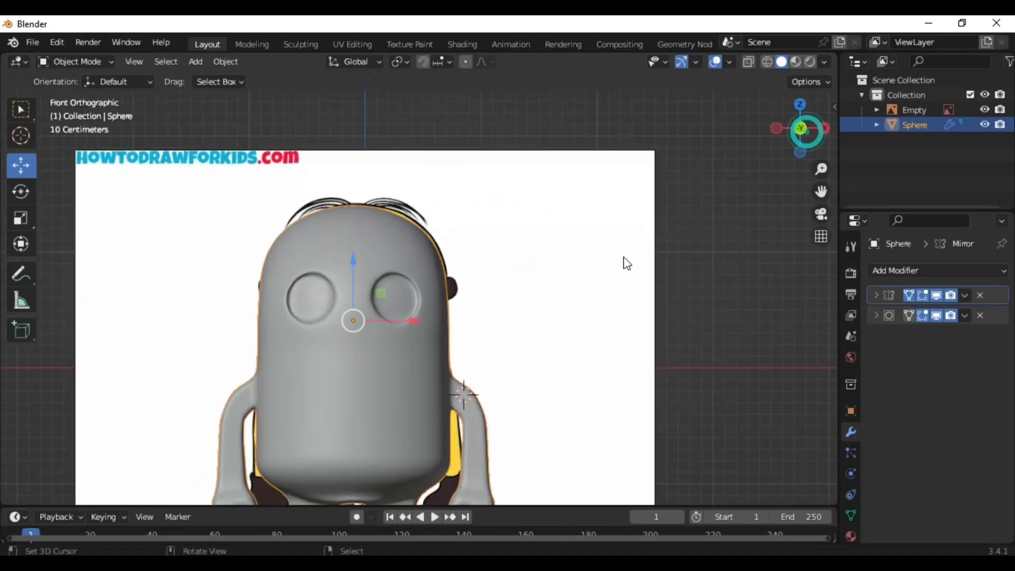
mouse_move(623, 263)
middle_down()
mouse_move(542, 301)
mouse_move(445, 236)
middle_up()
mouse_move(454, 289)
middle_down()
mouse_move(492, 297)
mouse_move(569, 283)
mouse_move(663, 297)
mouse_move(360, 332)
middle_up()
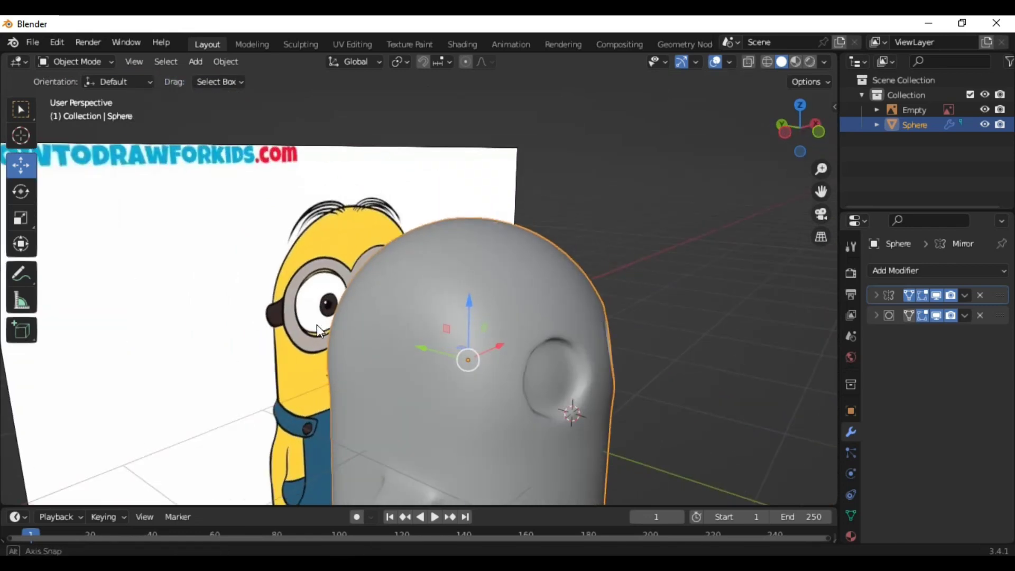
middle_drag(316, 326, 331, 319)
click(822, 129)
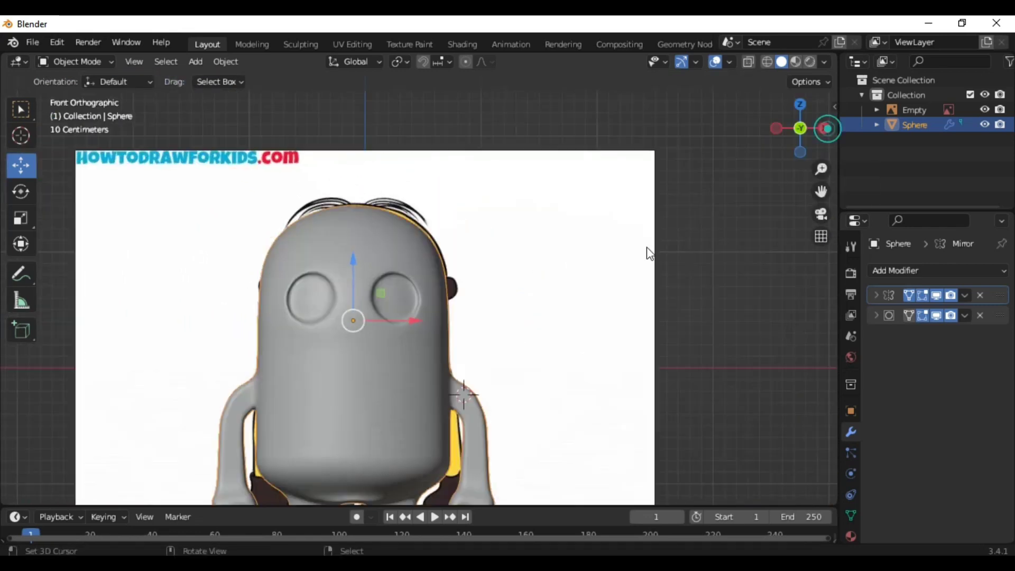
scroll(648, 252, up, 3)
Step: Back in Edit Mode, snap the 3D cursor to the selected right-eye faces
key(Tab)
scroll(525, 331, up, 2)
scroll(460, 322, up, 2)
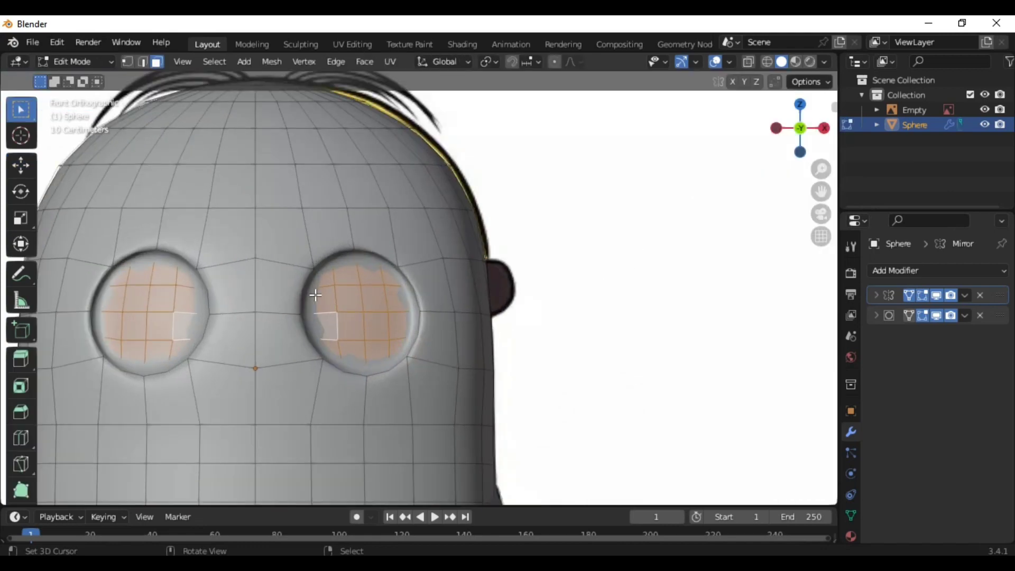
scroll(316, 294, down, 3)
mouse_move(316, 295)
middle_down()
mouse_move(418, 306)
mouse_move(386, 327)
middle_up()
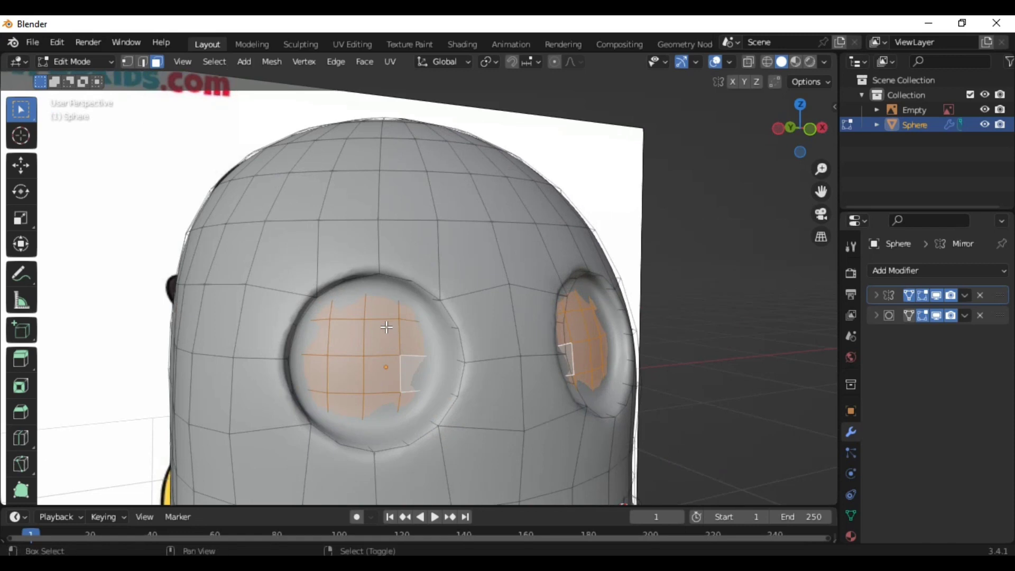
key(shift+s)
click(403, 434)
scroll(407, 418, down, 2)
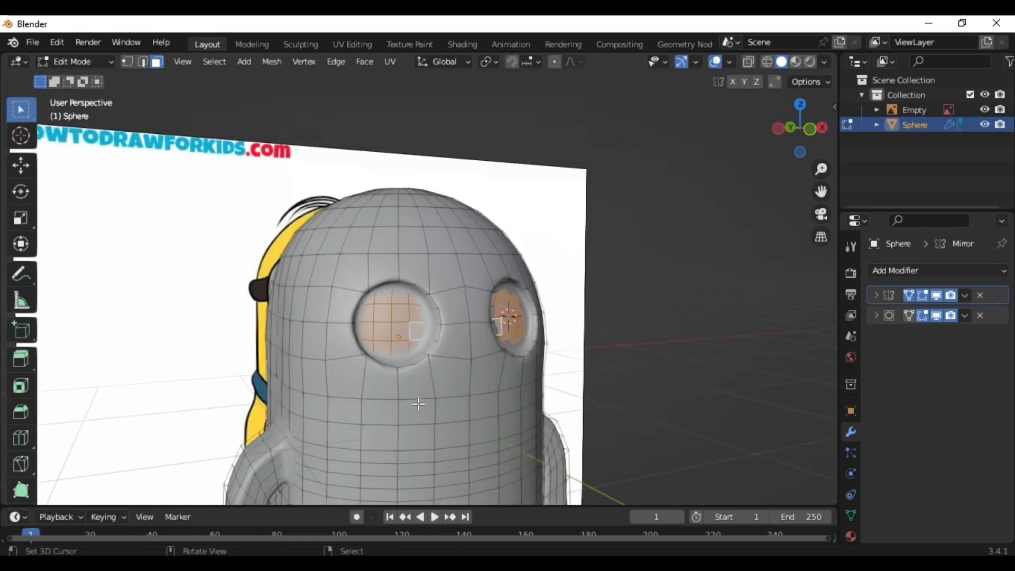
scroll(385, 398, down, 2)
key(shift+a)
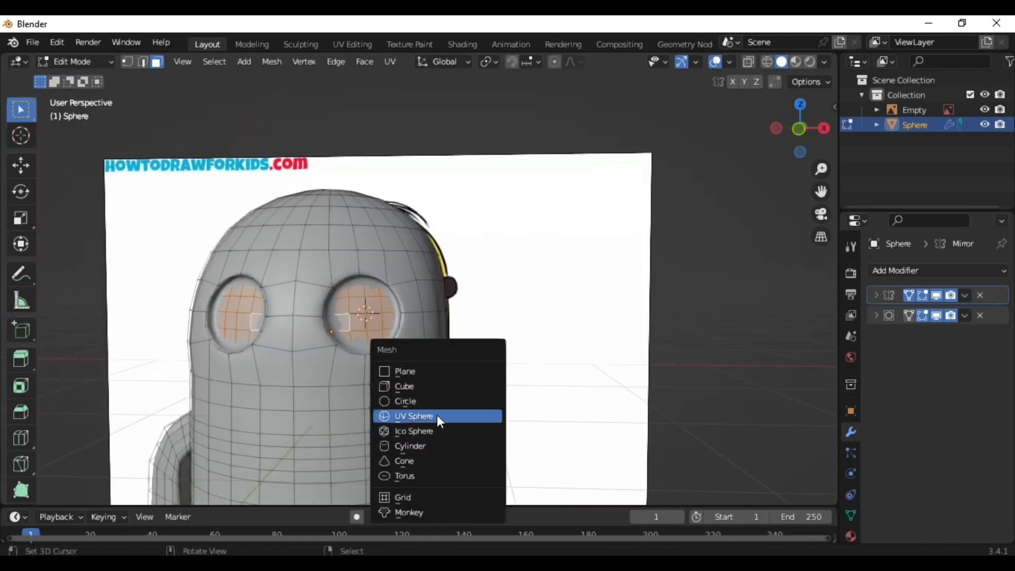
Step: Add a UV sphere at the eye and scale it, undoing and redoing the resize
click(436, 414)
key(s)
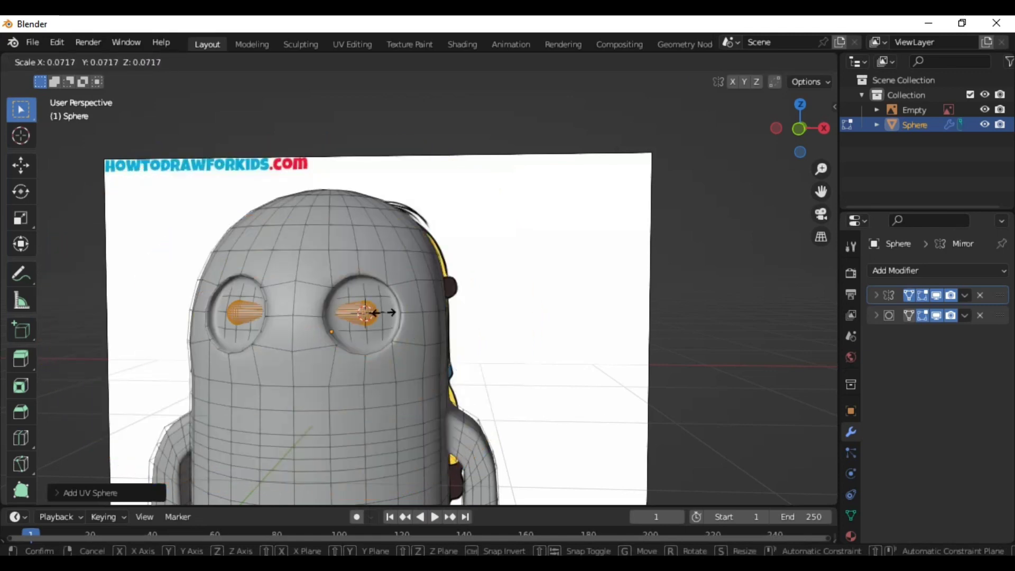
click(384, 312)
scroll(397, 310, up, 3)
scroll(408, 312, up, 2)
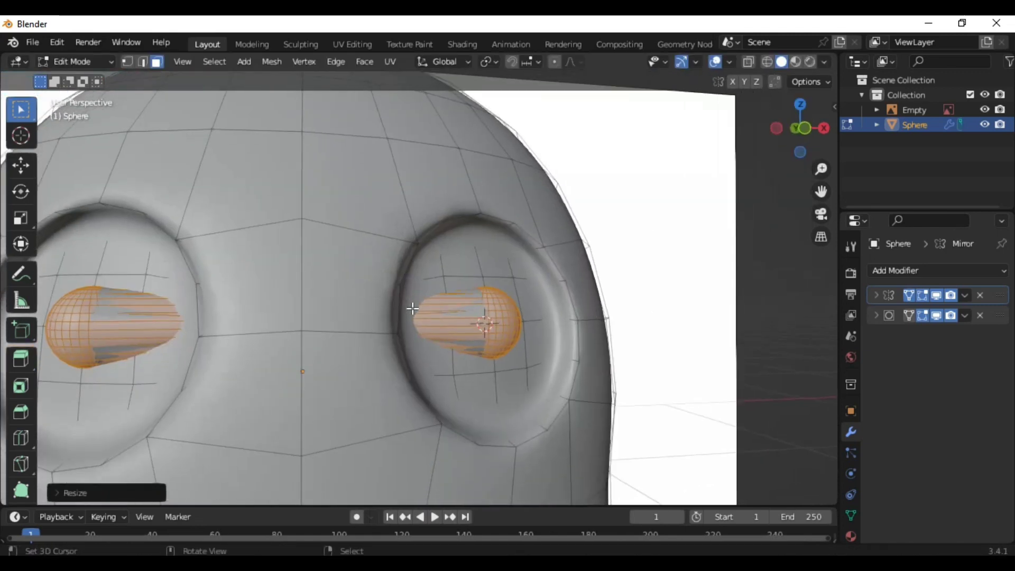
key(ctrl+z)
scroll(407, 312, down, 5)
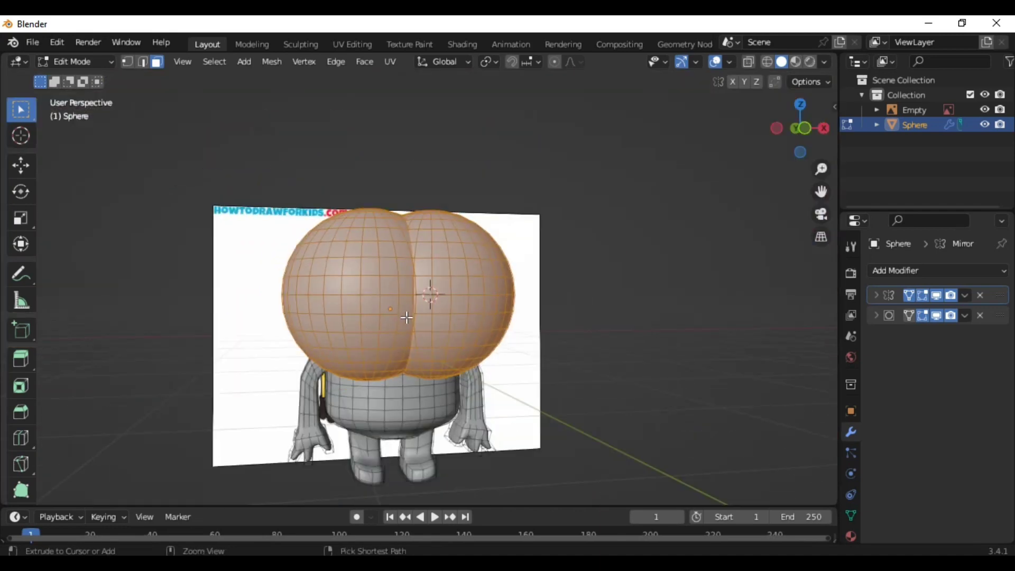
key(ctrl+shift+z)
Step: Add another UV sphere and shrink it to a smaller size
middle_drag(648, 328, 591, 349)
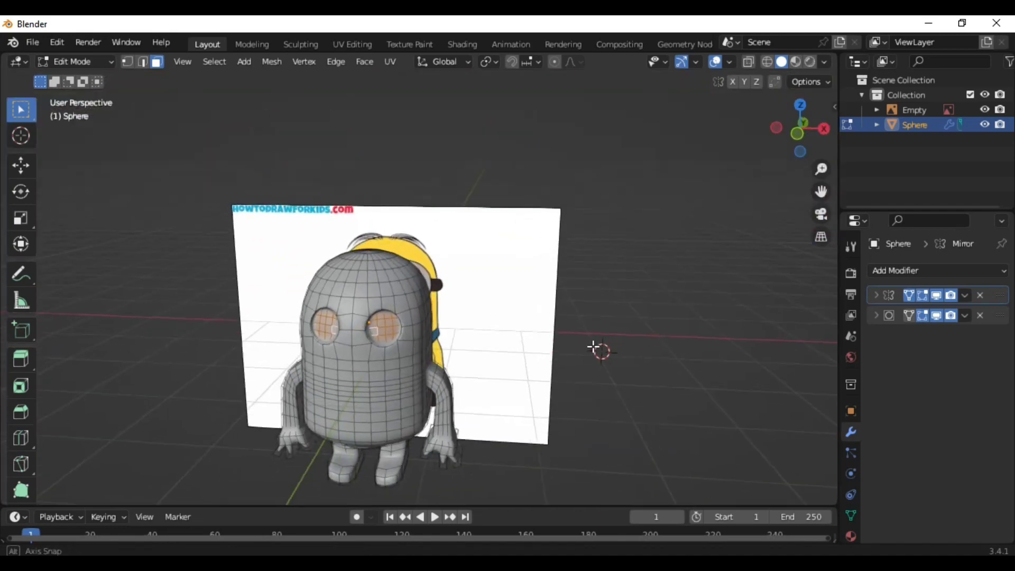
key(shift+a)
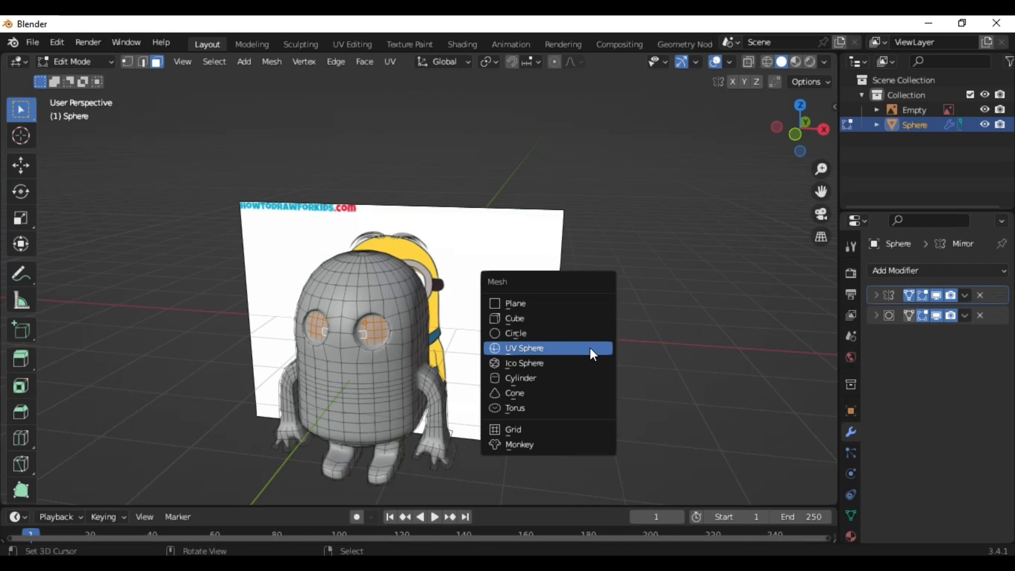
click(591, 350)
key(s)
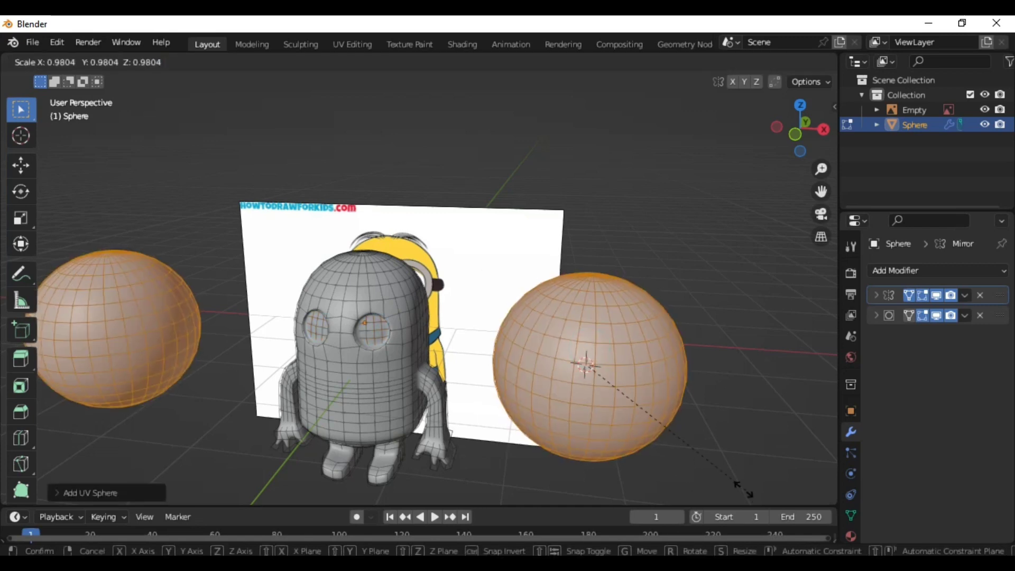
click(642, 390)
scroll(636, 389, up, 2)
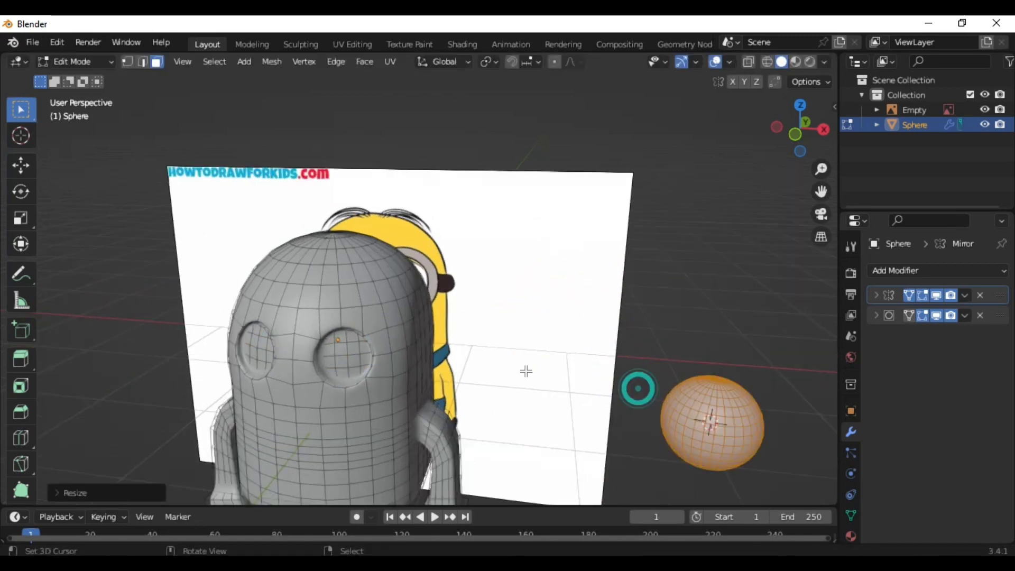
scroll(505, 344, up, 2)
scroll(517, 347, up, 1)
scroll(500, 349, up, 2)
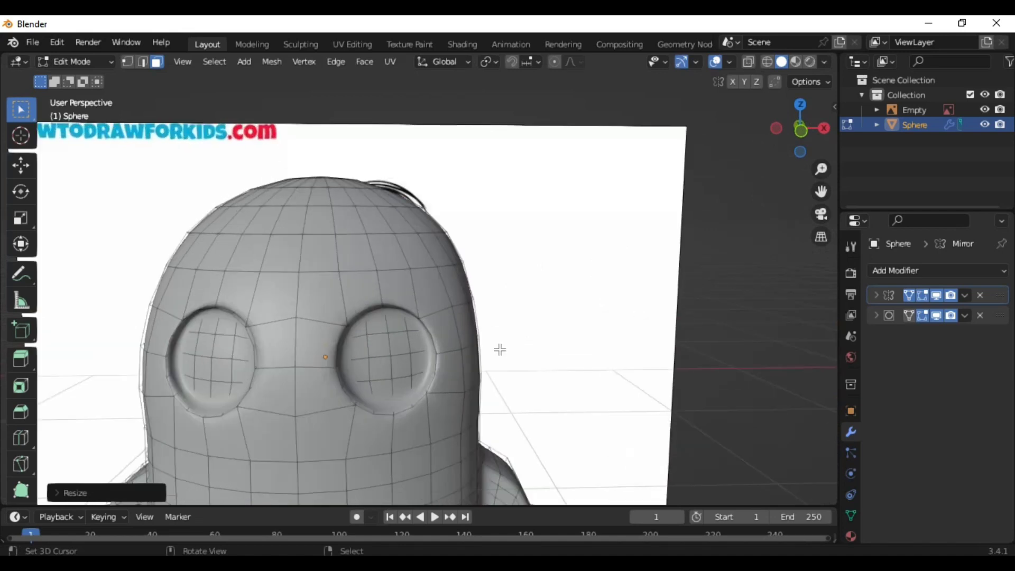
Step: Select the faces inside the right eye socket and snap the 3D cursor to them
click(384, 324)
click(390, 352)
shift+click(398, 347)
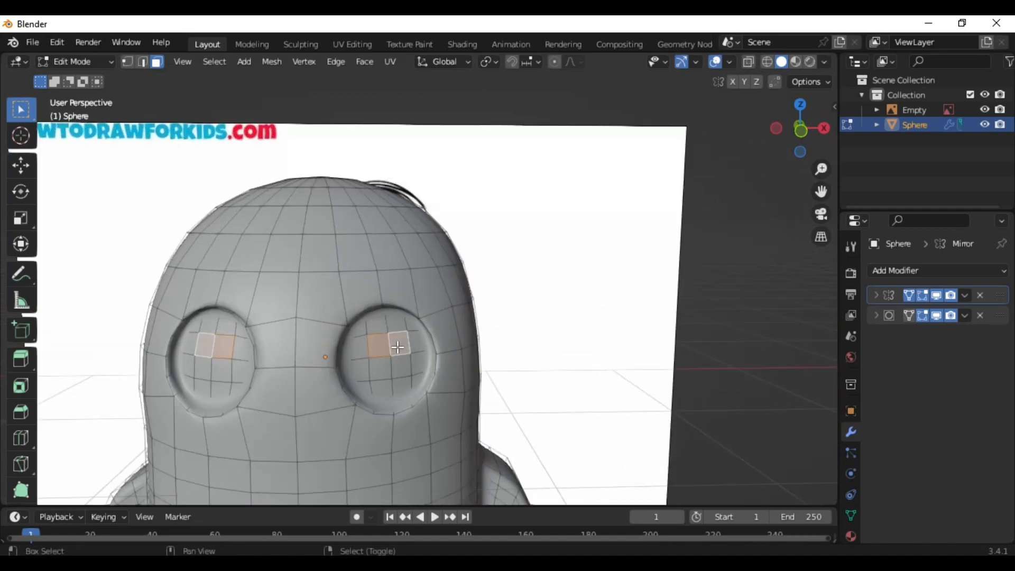
shift+click(385, 372)
scroll(418, 365, down, 1)
scroll(433, 362, down, 3)
scroll(594, 322, up, 1)
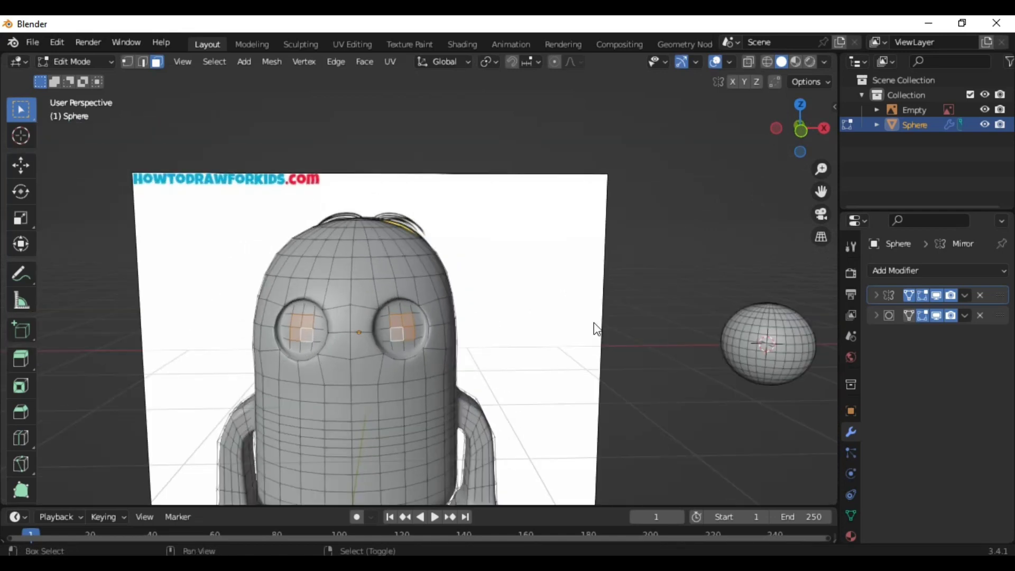
key(shift+s)
click(584, 412)
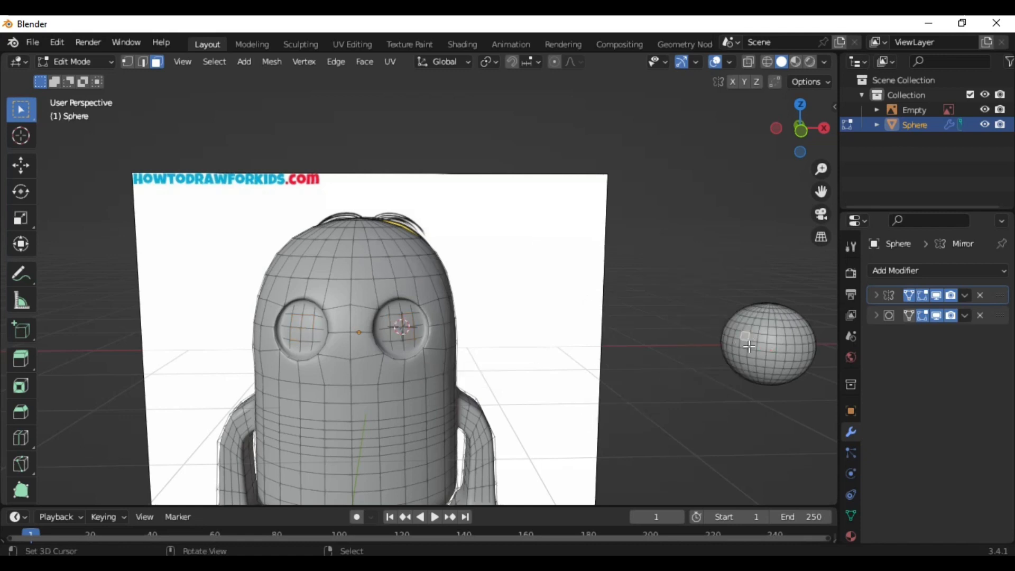
Step: Select the whole sphere with Ctrl+L and snap it to the 3D cursor
key(ctrl+l)
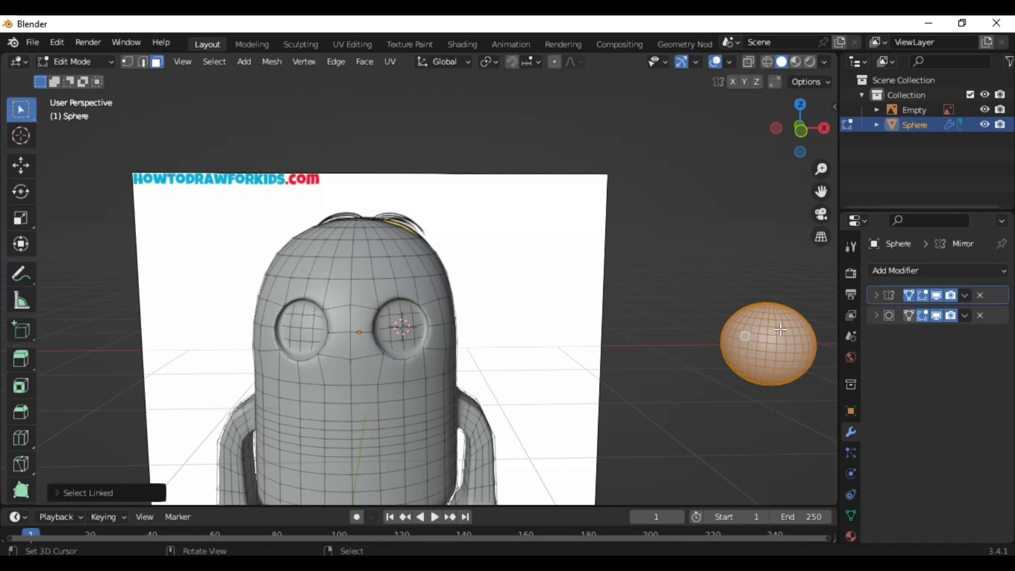
key(shift+s)
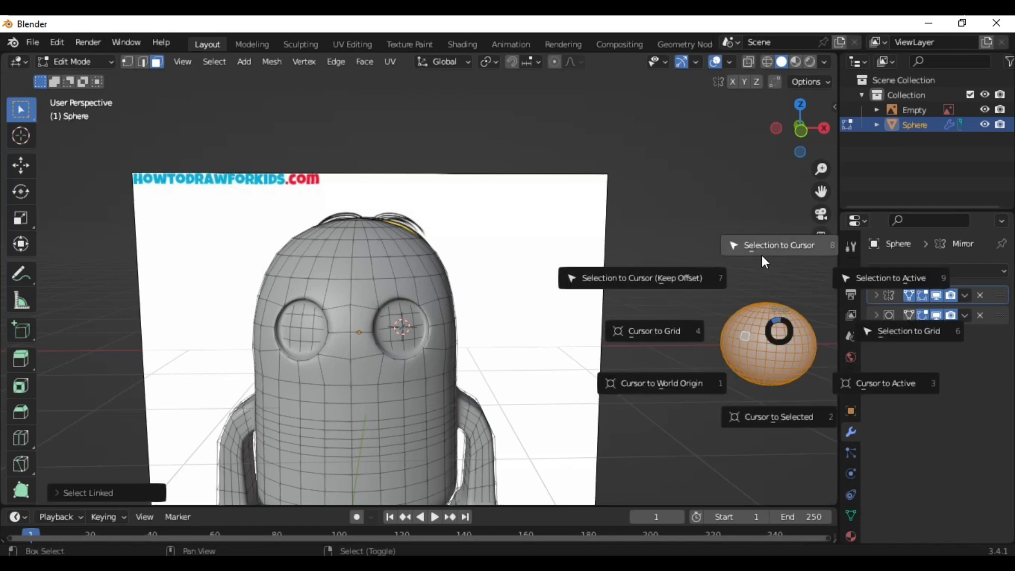
click(787, 248)
scroll(725, 301, down, 3)
scroll(664, 331, up, 3)
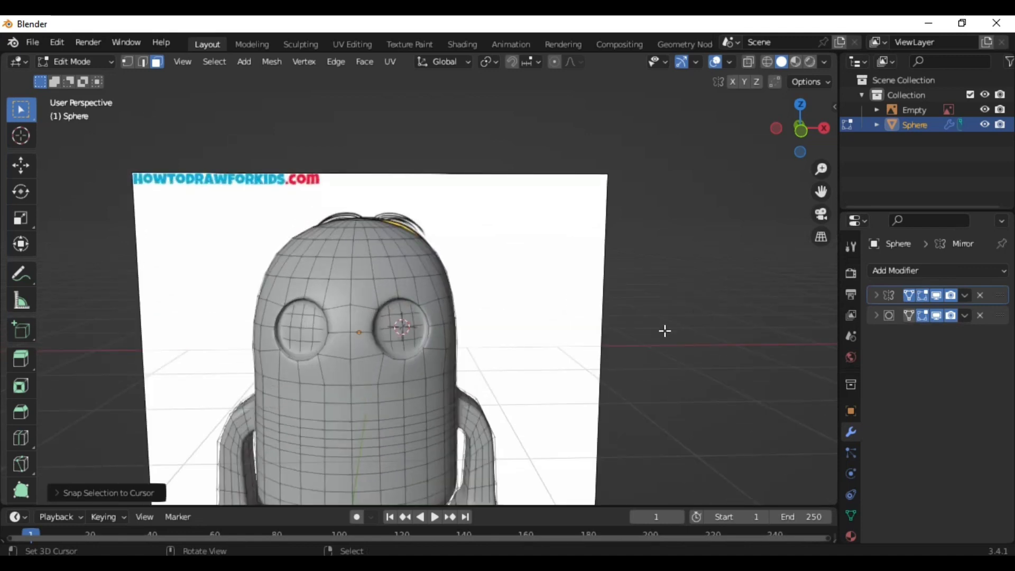
middle_drag(665, 331, 645, 278)
Step: Select the whole linked sphere beside the character
scroll(641, 276, down, 5)
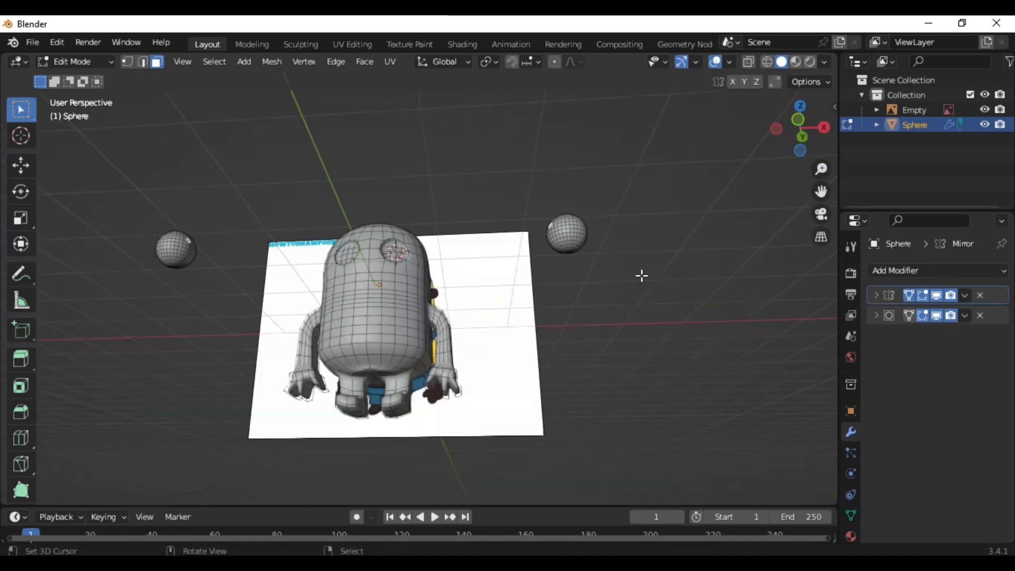
middle_drag(629, 213, 641, 246)
scroll(641, 247, up, 3)
drag(714, 226, 630, 358)
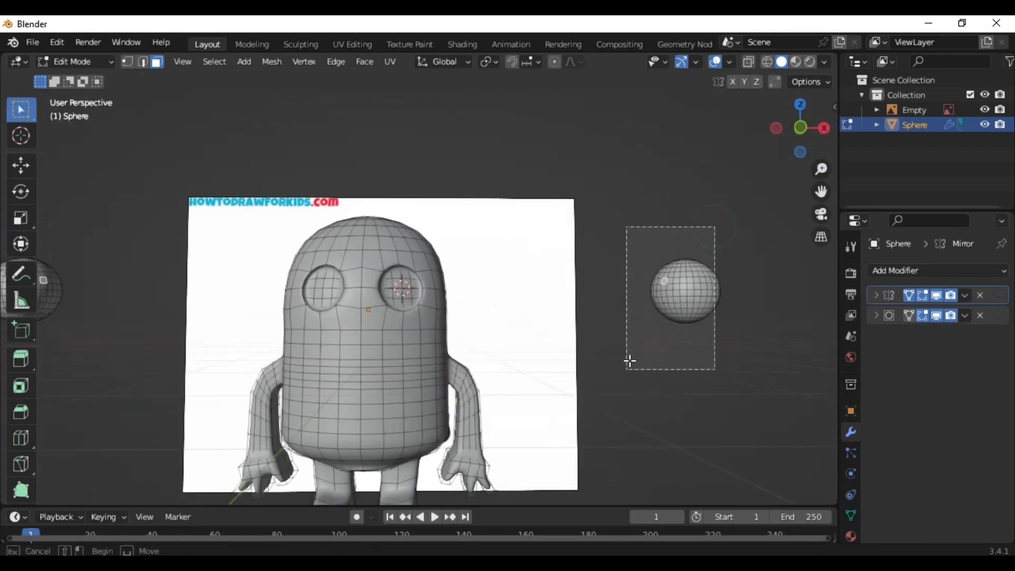
key(alt+a)
key(l)
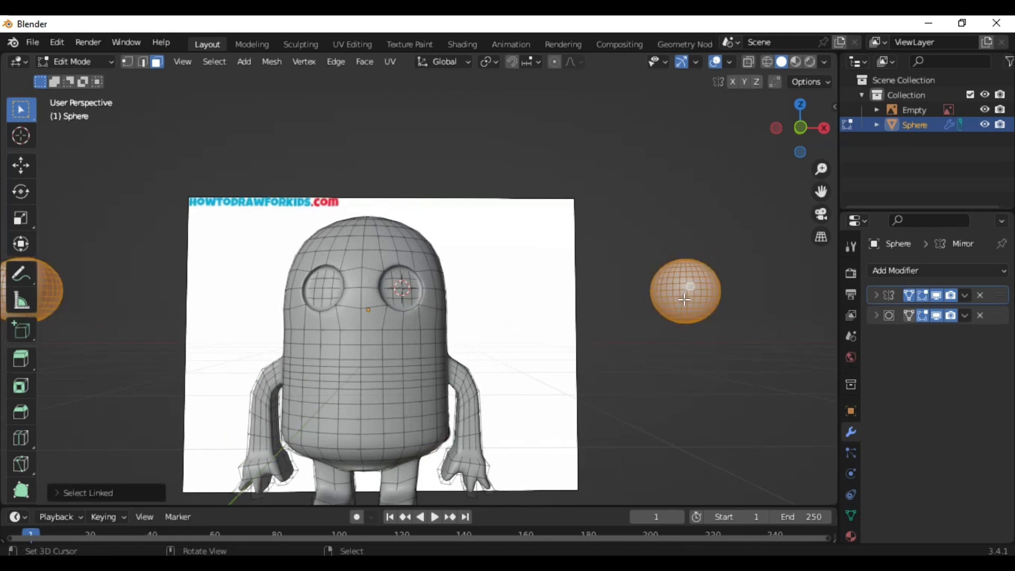
Step: Move the spheres to the body, scale them to eye size and drop them into the sockets
key(g)
click(527, 296)
key(s)
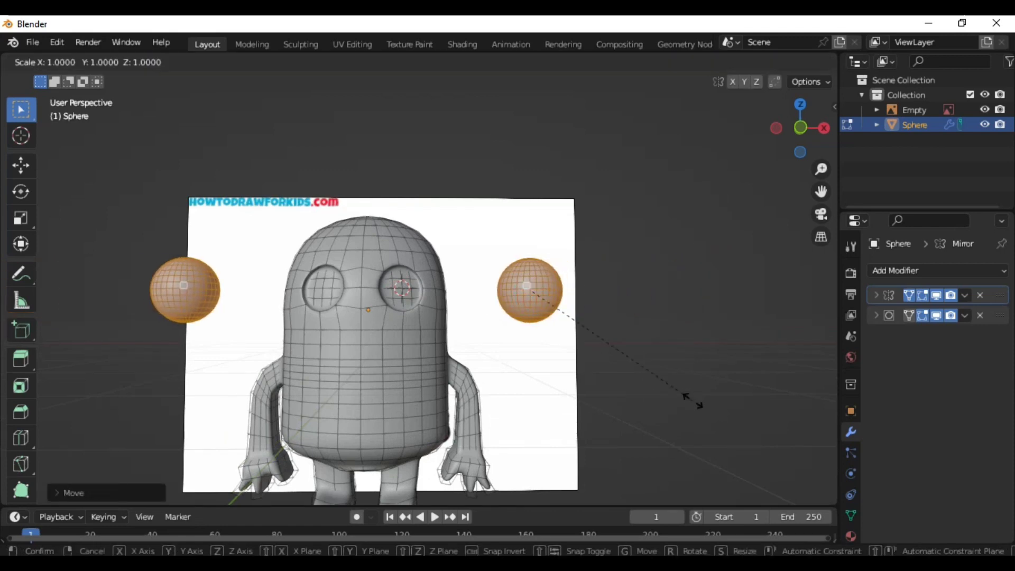
click(603, 298)
key(g)
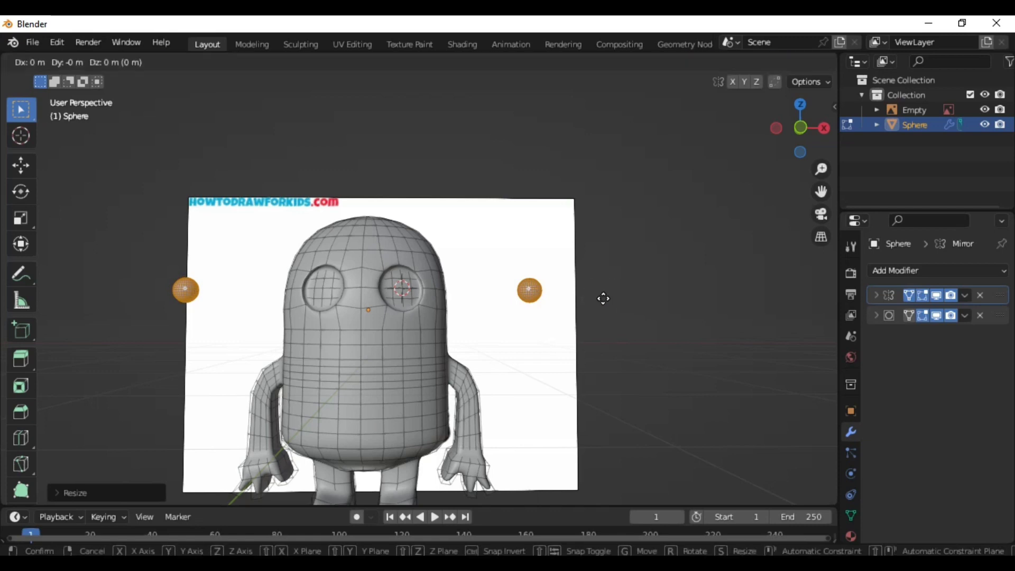
click(474, 297)
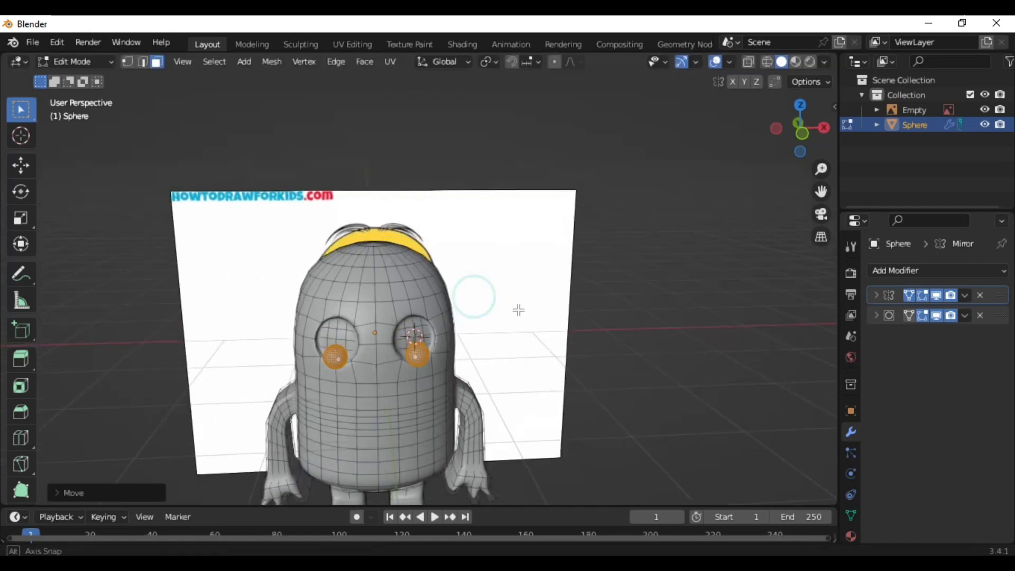
Step: Refine the eyeball's depth and sideways position in the socket with the Move gizmo
middle_drag(517, 308, 533, 330)
click(20, 165)
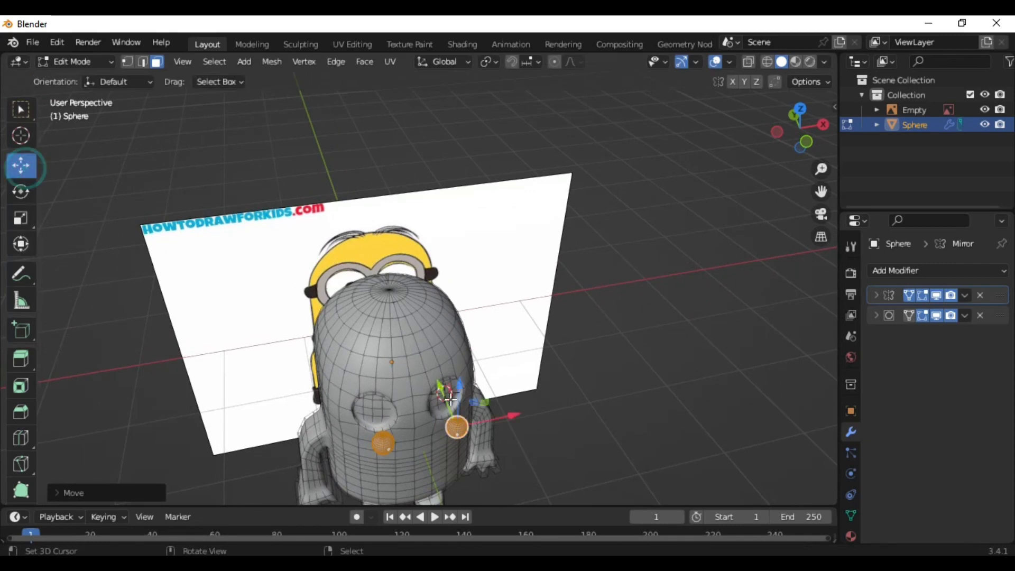
drag(440, 389, 418, 377)
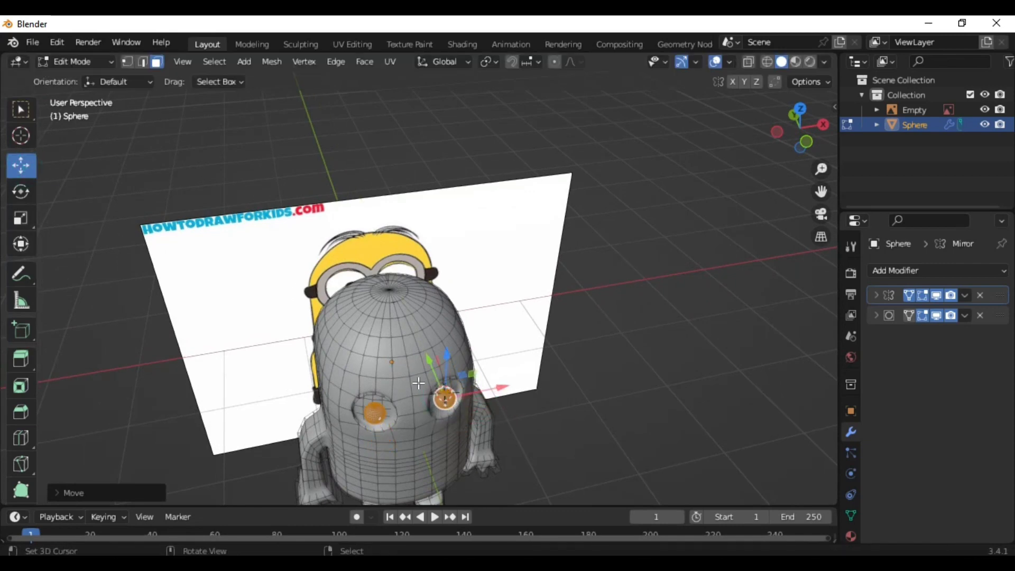
drag(501, 393, 476, 391)
mouse_move(465, 388)
middle_down()
mouse_move(394, 398)
mouse_move(384, 389)
middle_up()
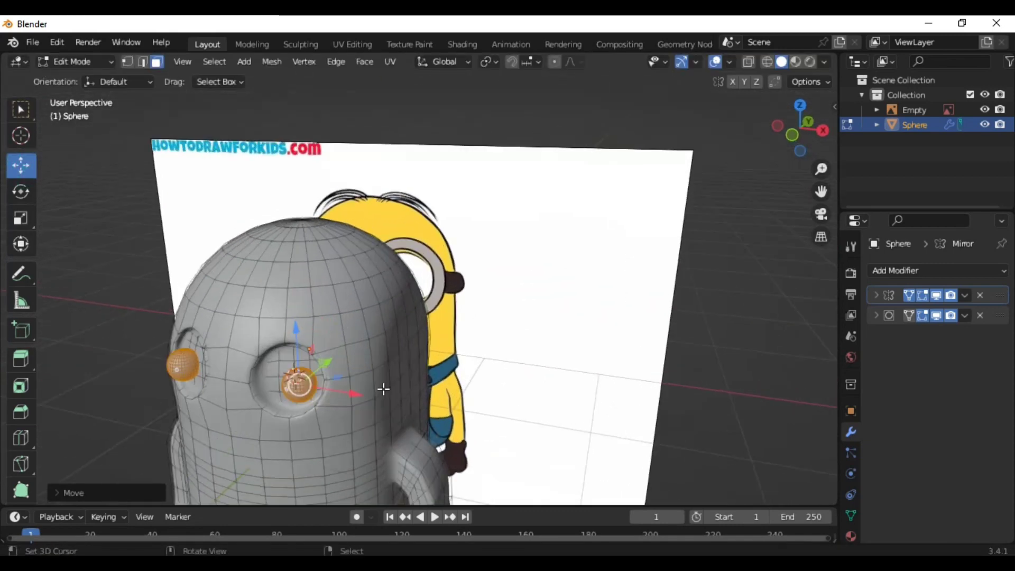
drag(318, 368, 332, 373)
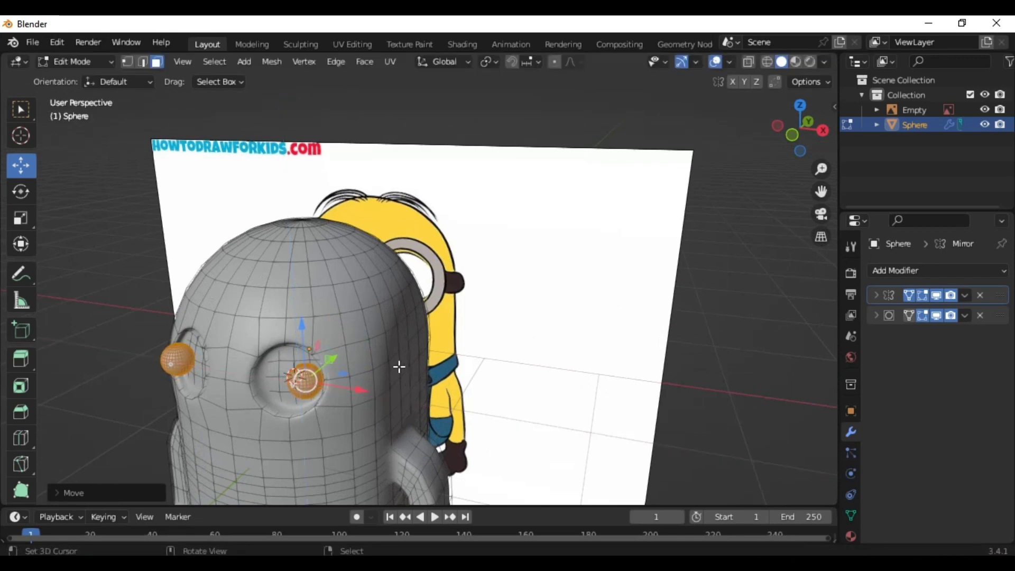
mouse_move(401, 364)
middle_down()
mouse_move(420, 355)
mouse_move(444, 367)
middle_up()
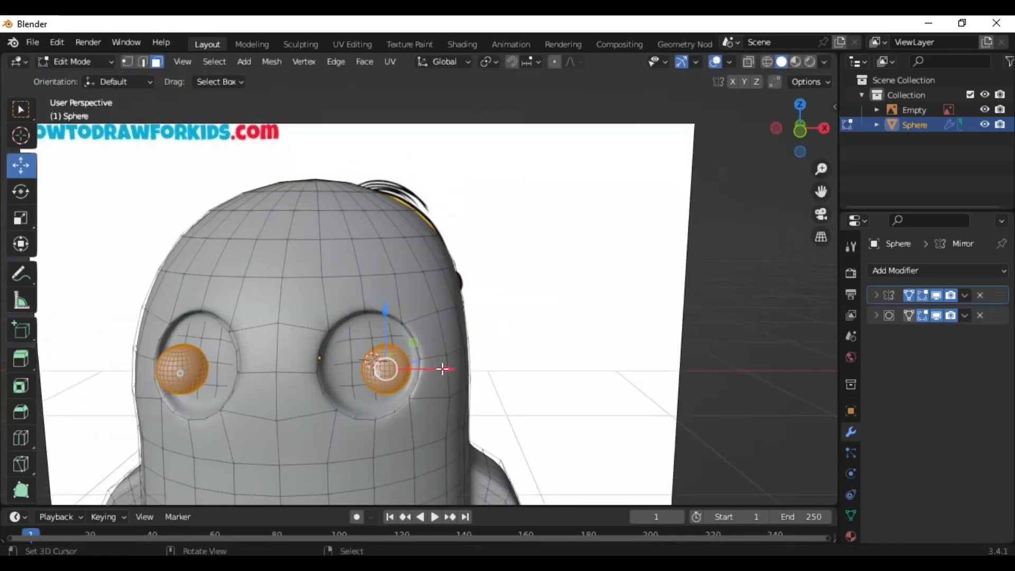
drag(445, 369, 423, 369)
middle_drag(423, 370, 466, 399)
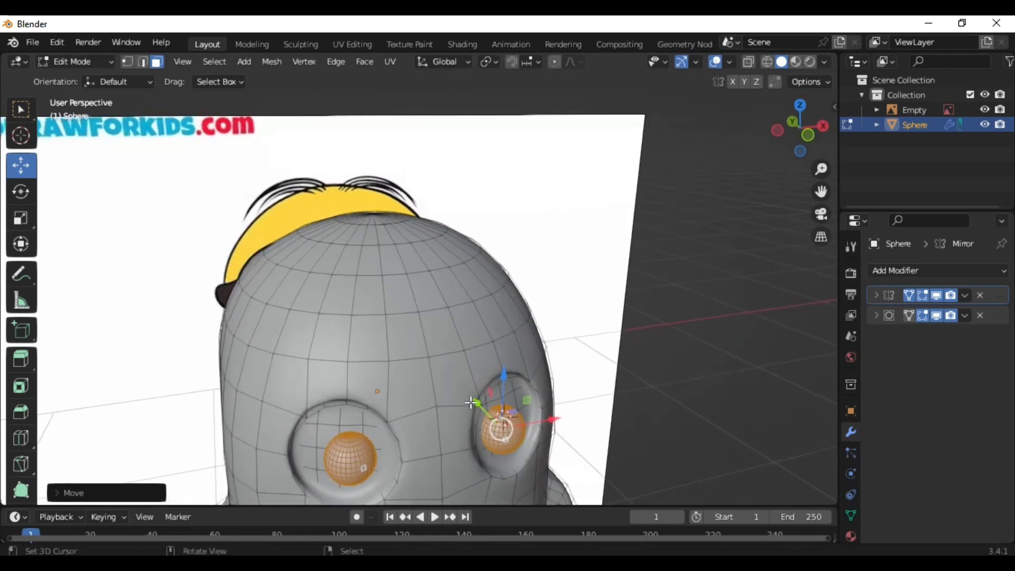
drag(467, 399, 463, 394)
Step: Preview the seated eyes in Object Mode, then return to Edit Mode in front view
key(Tab)
mouse_move(463, 394)
middle_down()
mouse_move(559, 328)
mouse_move(384, 321)
mouse_move(362, 333)
middle_up()
scroll(362, 343, up, 3)
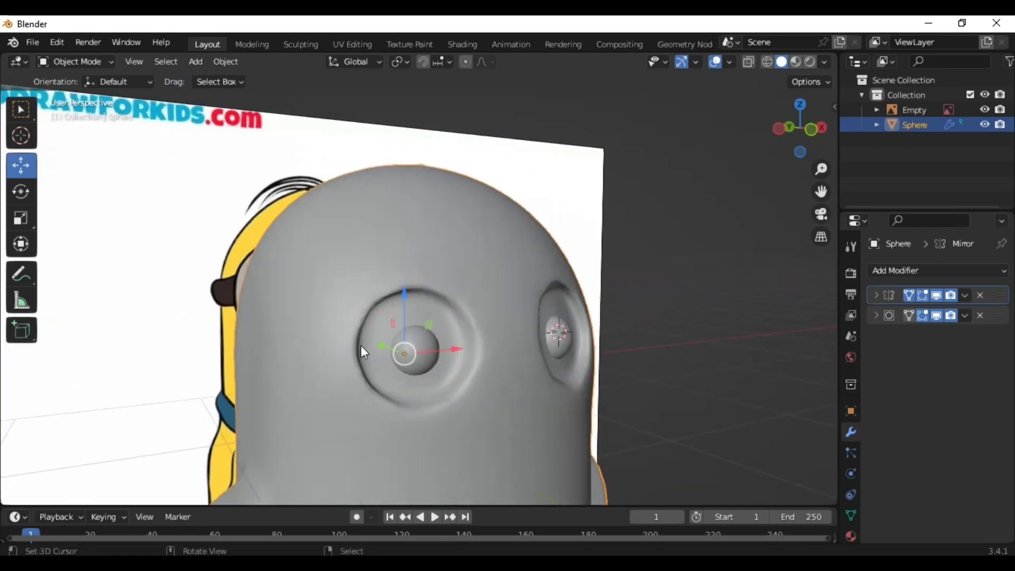
key(Tab)
scroll(417, 392, up, 2)
scroll(417, 392, up, 2)
scroll(398, 369, up, 2)
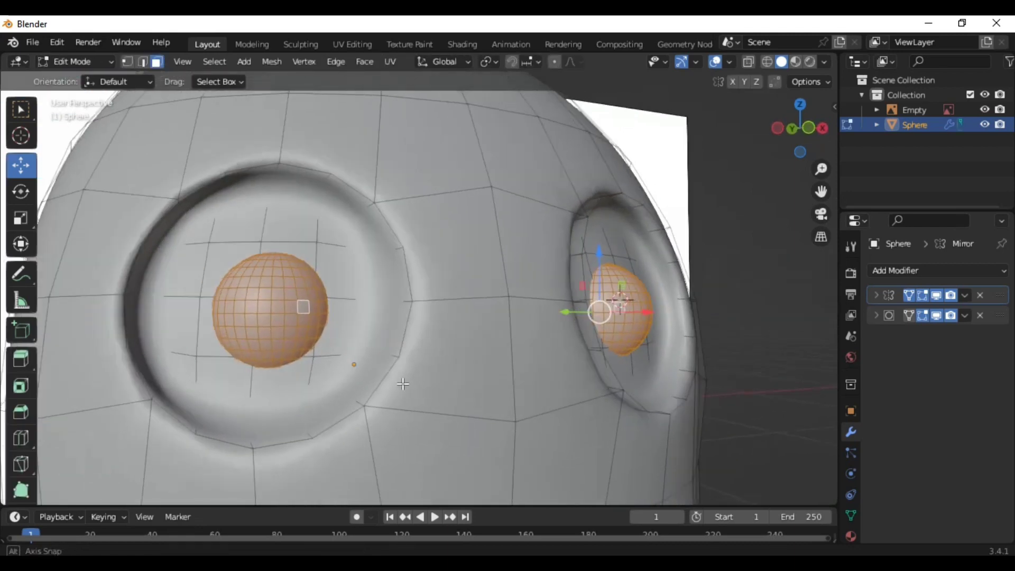
scroll(381, 343, up, 1)
click(812, 132)
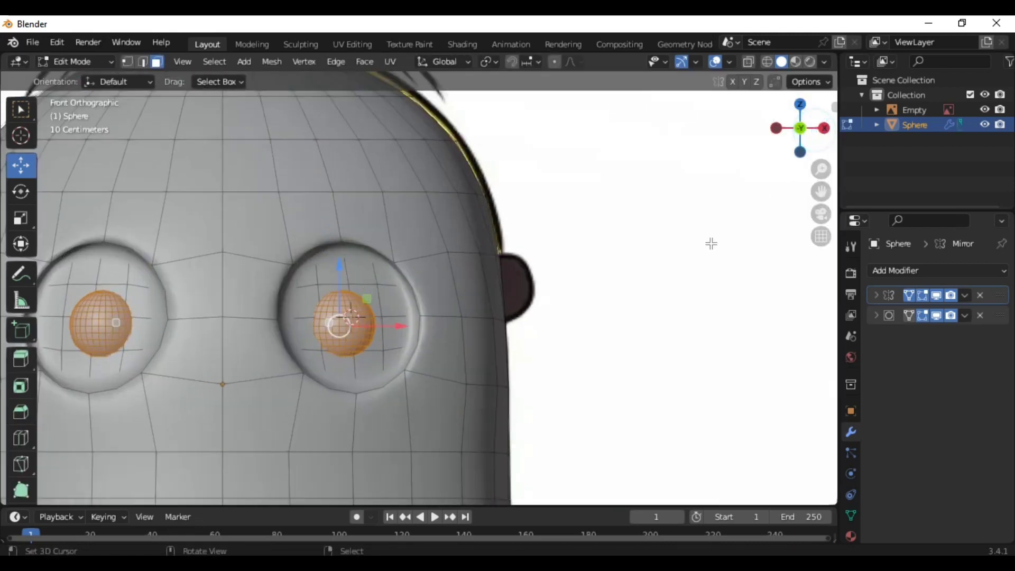
scroll(777, 212, up, 4)
scroll(820, 196, down, 2)
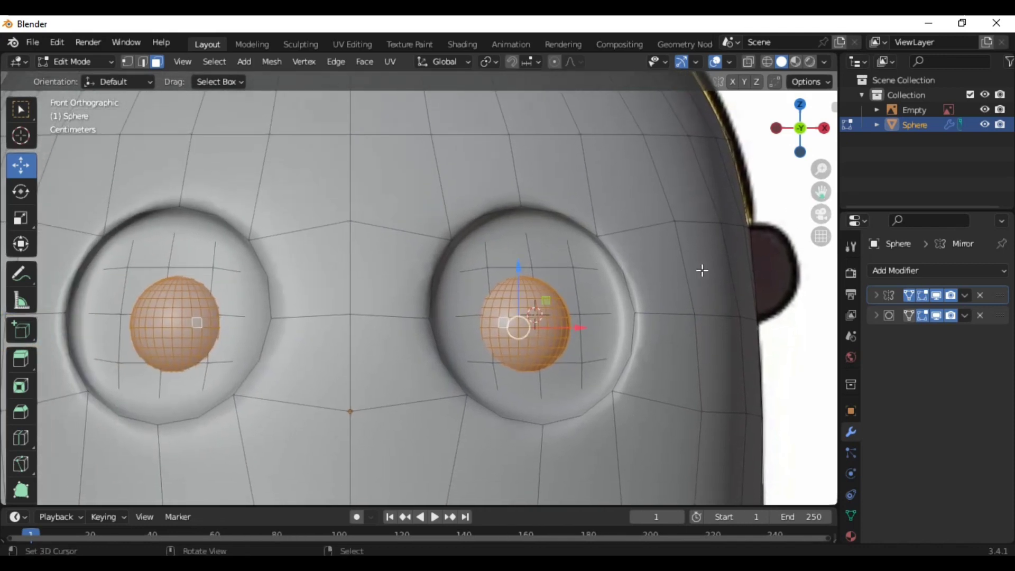
scroll(586, 338, up, 3)
Step: Select the front faces of the eyeball for the pupil
click(587, 338)
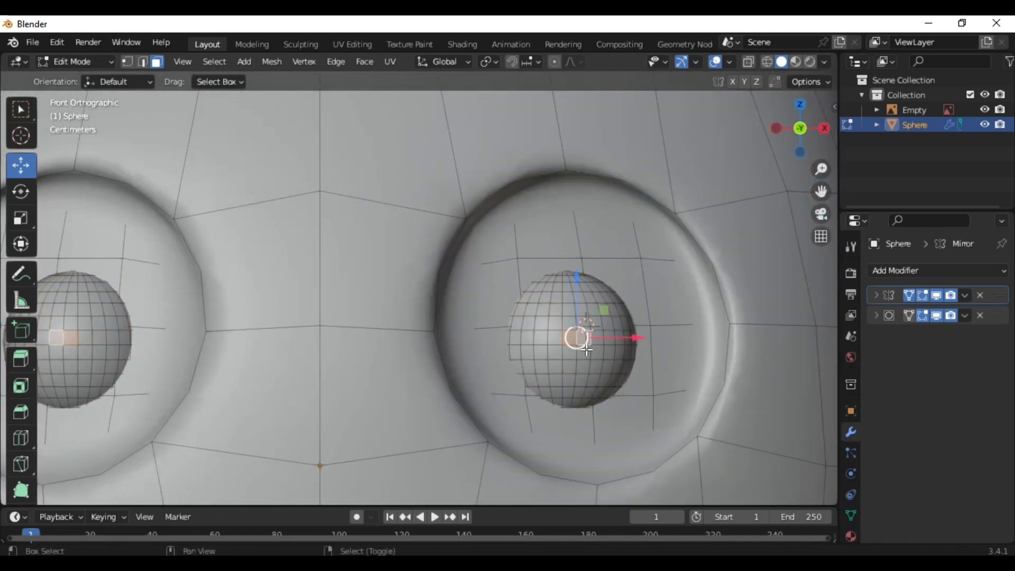
shift+click(569, 323)
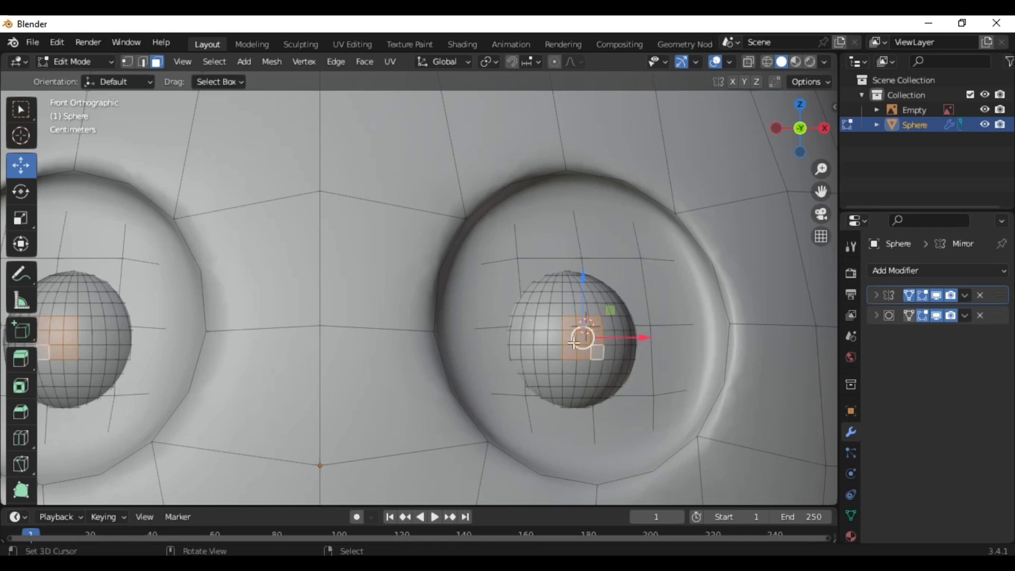
scroll(575, 342, down, 4)
mouse_move(498, 306)
middle_down()
mouse_move(295, 279)
mouse_move(364, 274)
middle_up()
click(804, 128)
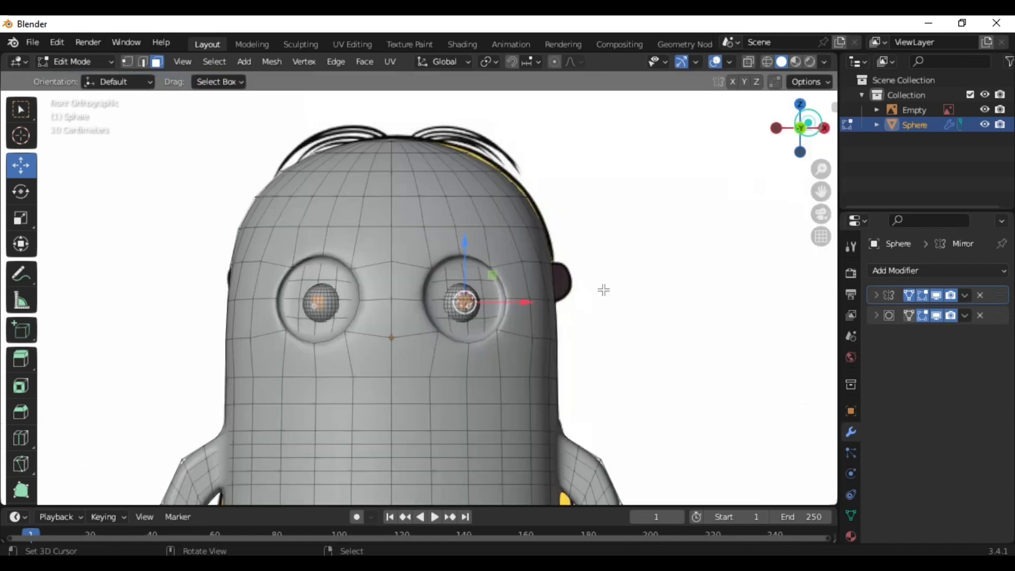
scroll(602, 288, up, 3)
scroll(603, 292, up, 2)
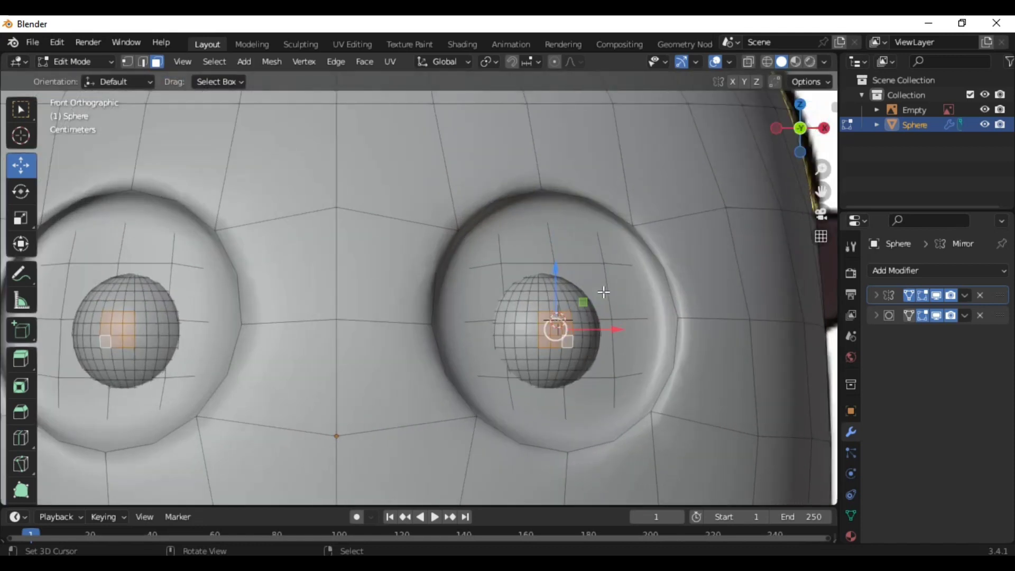
Step: Subdivide the eyeball's front faces and round them with LoopTools Circle
right_click(603, 292)
click(587, 267)
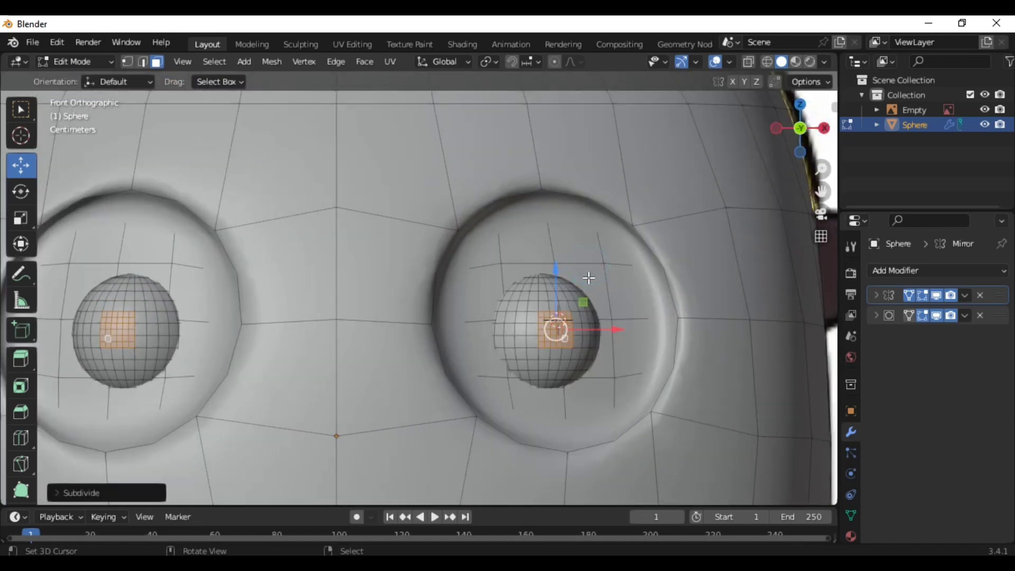
right_click(588, 277)
mouse_move(544, 224)
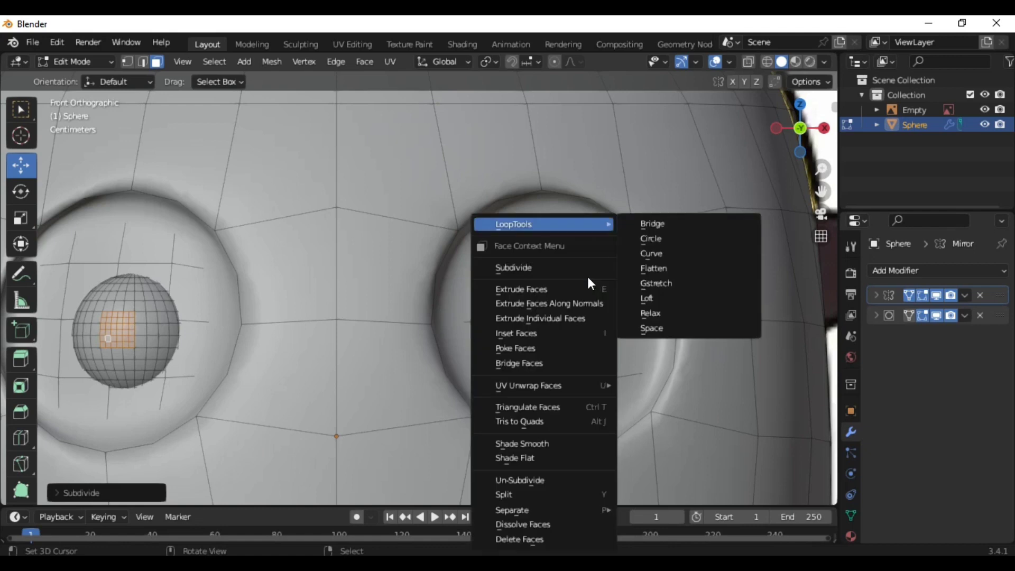
click(646, 247)
key(Tab)
scroll(578, 297, down, 3)
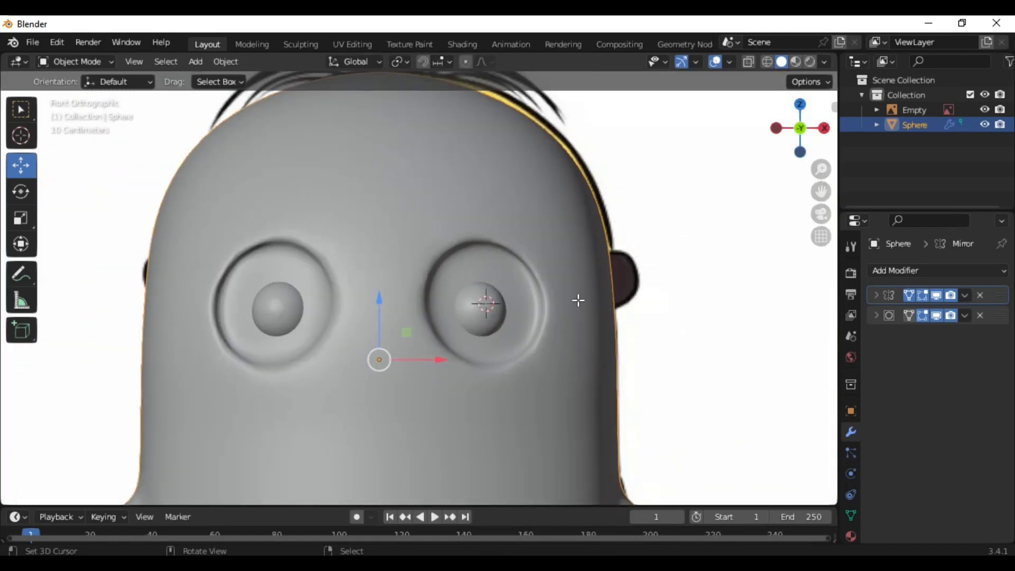
key(Tab)
scroll(397, 300, up, 5)
Step: Orbit and toggle Object Mode to inspect the rounded pupil faces from the side
mouse_move(396, 299)
middle_down()
mouse_move(512, 304)
mouse_move(311, 315)
mouse_move(739, 301)
middle_up()
scroll(505, 353, up, 2)
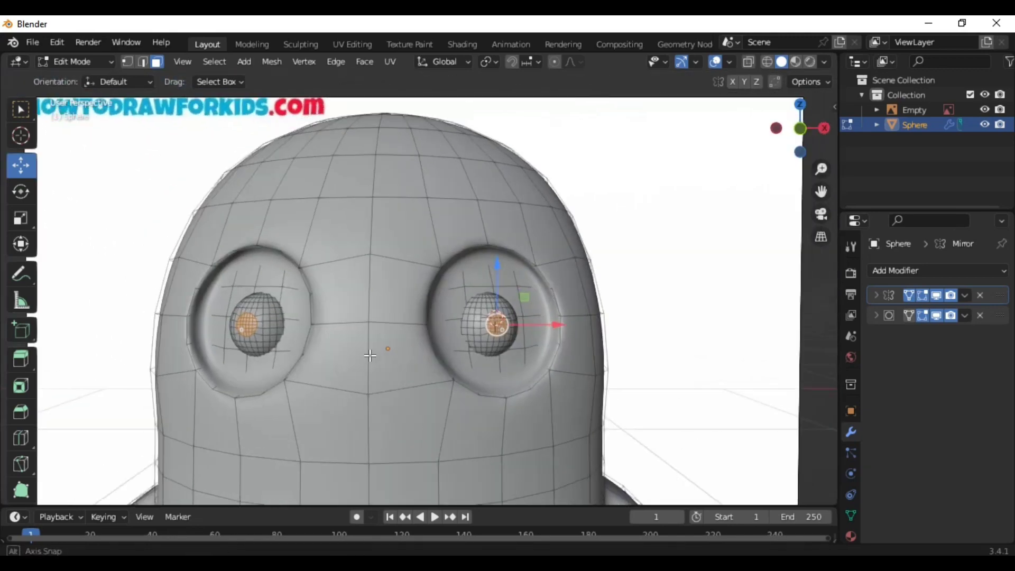
scroll(506, 353, up, 2)
key(Tab)
scroll(671, 367, up, 2)
key(Tab)
scroll(641, 346, down, 2)
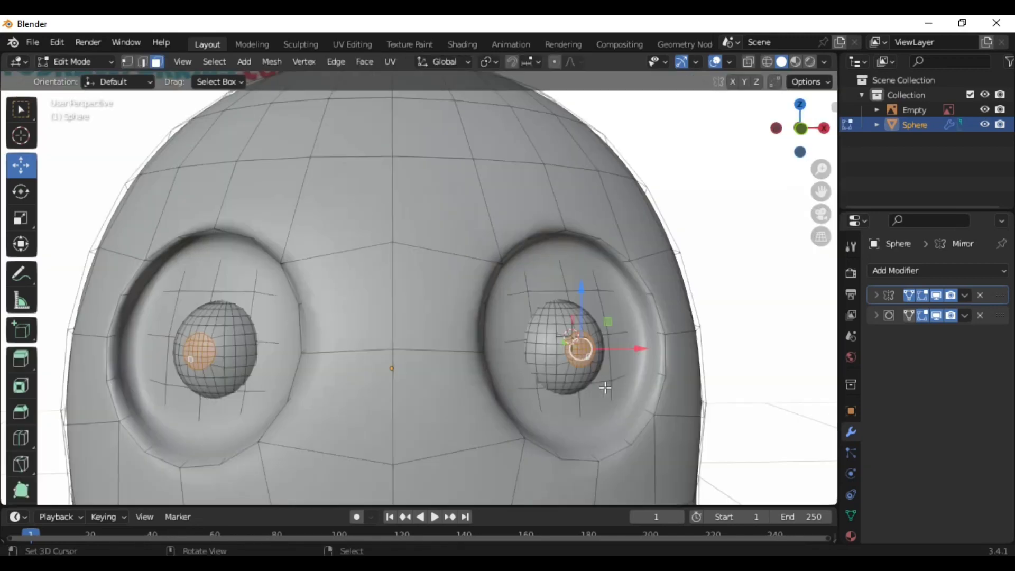
scroll(641, 346, down, 2)
middle_drag(641, 346, 606, 399)
scroll(611, 397, up, 2)
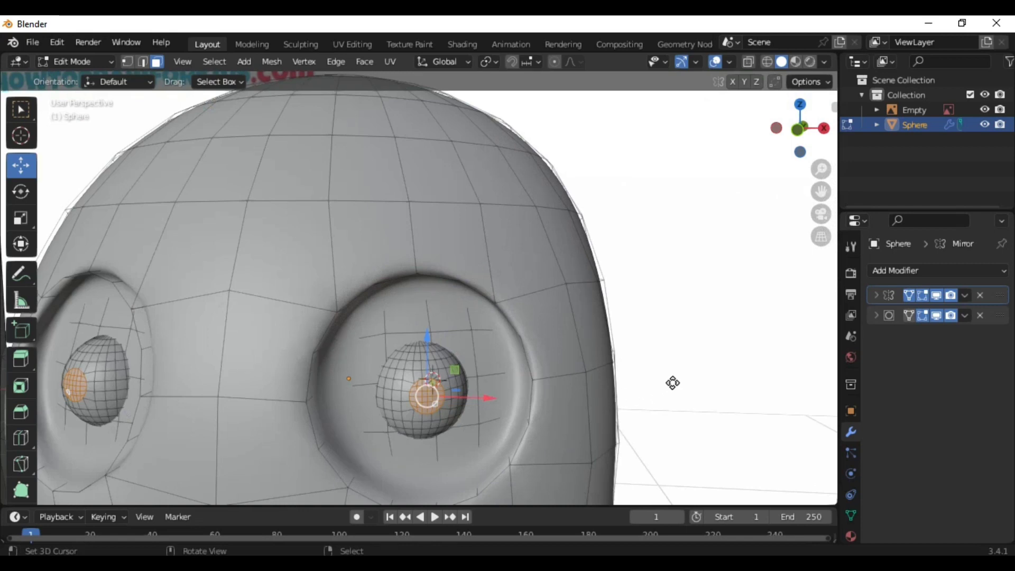
Step: Extrude the round pupil faces along Y and view the result in Object Mode
key(e)
key(y)
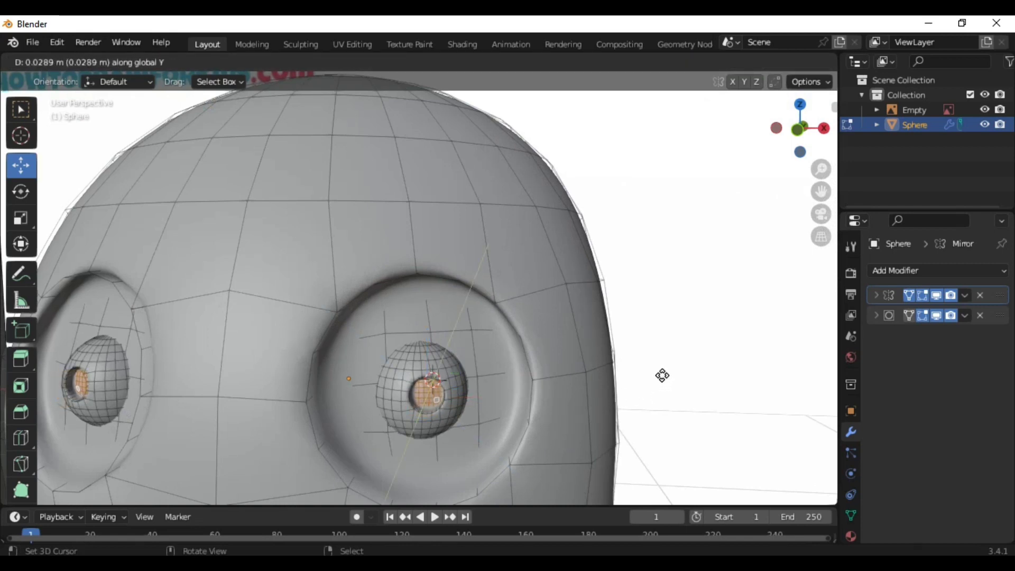
click(661, 374)
key(Tab)
scroll(634, 381, down, 8)
mouse_move(613, 379)
middle_down()
mouse_move(544, 363)
mouse_move(586, 381)
mouse_move(511, 371)
middle_up()
scroll(511, 371, up, 3)
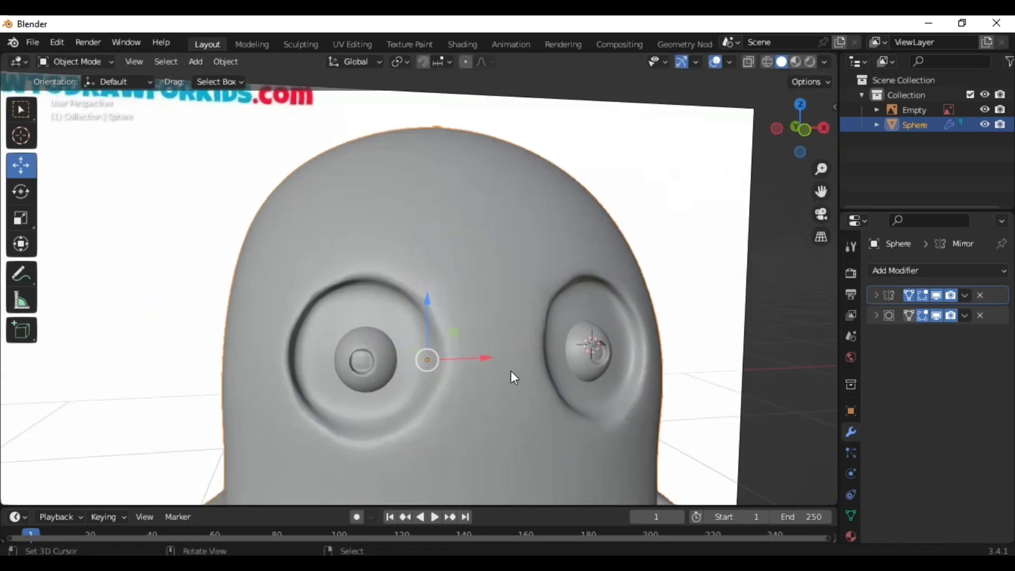
click(806, 127)
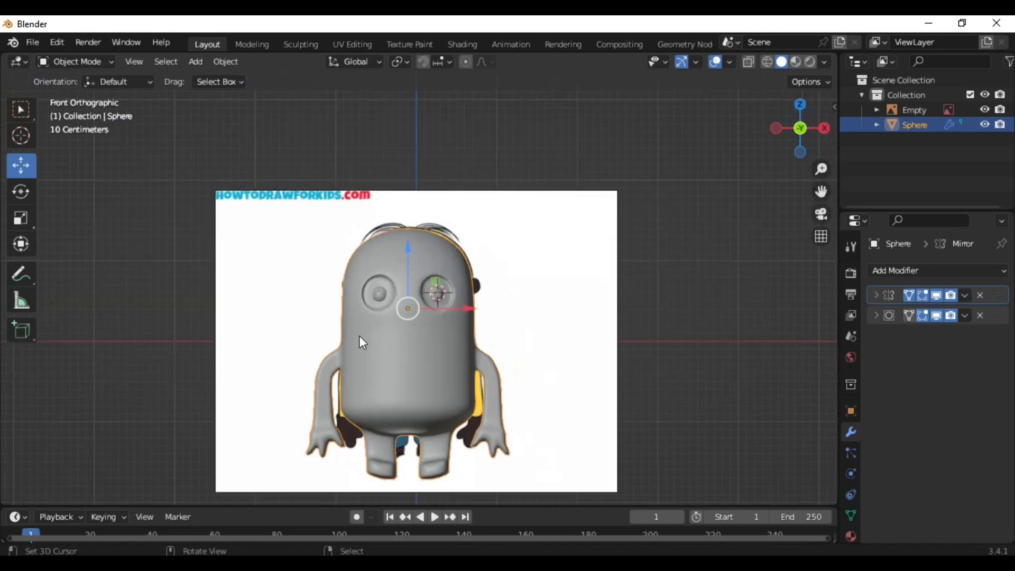
Step: Switch to front view and snap the 3D cursor to the body's origin
mouse_move(362, 340)
middle_down()
mouse_move(286, 294)
mouse_move(396, 275)
mouse_move(295, 268)
mouse_move(357, 328)
mouse_move(392, 332)
mouse_move(374, 393)
middle_up()
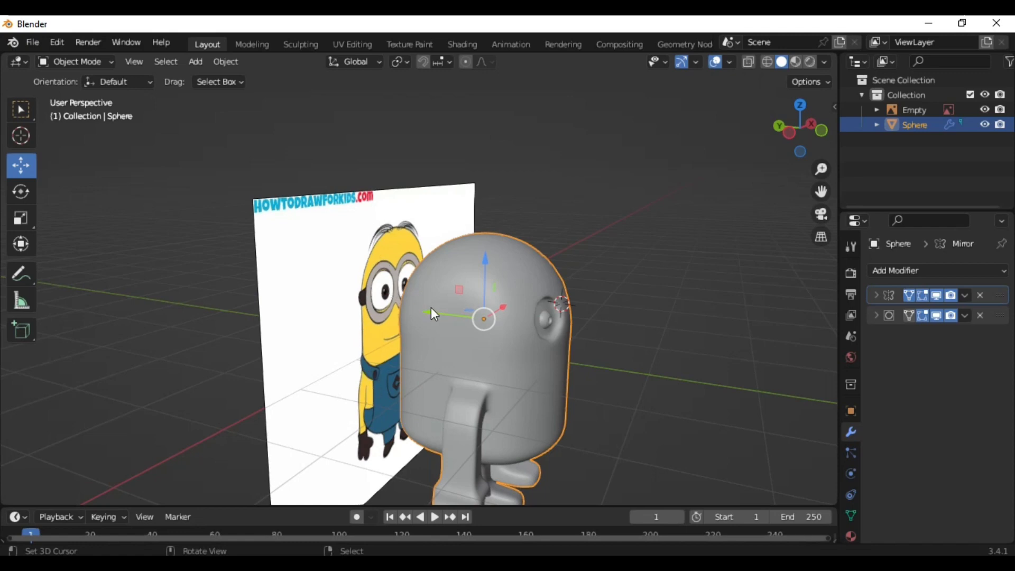
mouse_move(537, 344)
middle_down()
mouse_move(451, 336)
mouse_move(495, 386)
mouse_move(539, 328)
mouse_move(436, 338)
mouse_move(560, 347)
mouse_move(455, 411)
mouse_move(578, 363)
mouse_move(487, 351)
mouse_move(545, 362)
mouse_move(653, 347)
mouse_move(447, 349)
middle_up()
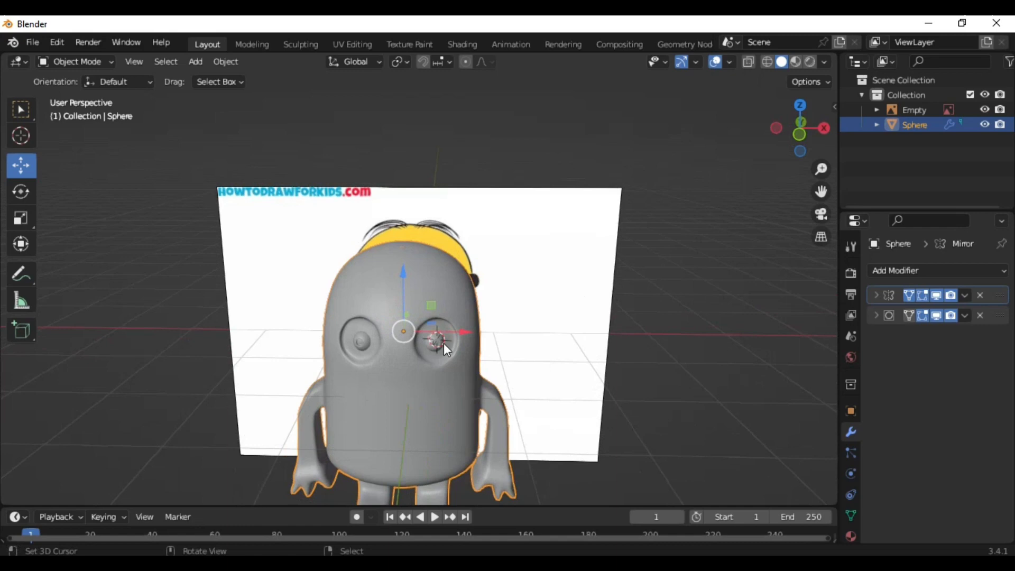
click(814, 131)
scroll(605, 250, up, 3)
key(shift+s)
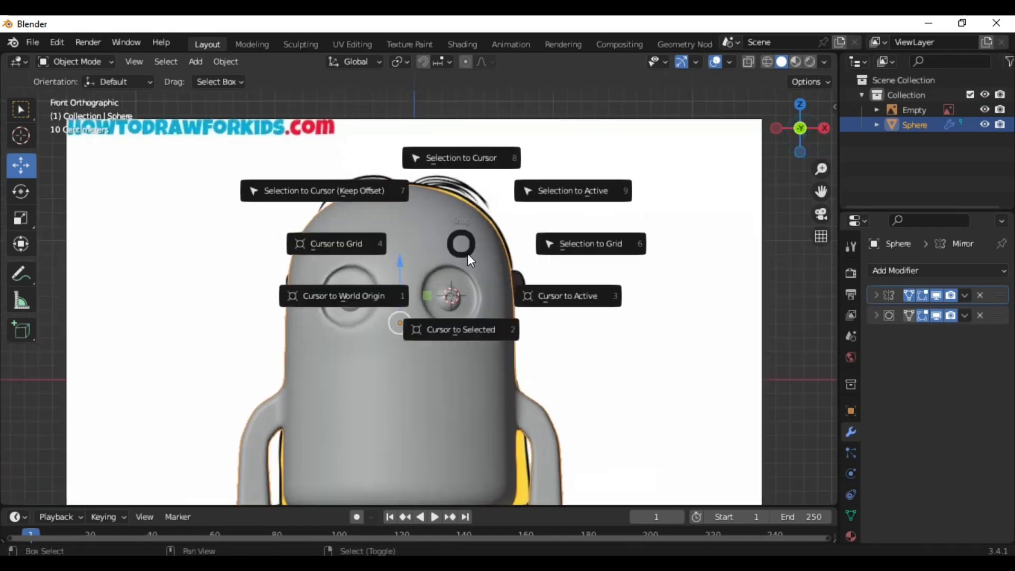
click(478, 328)
Step: In Edit Mode, select both face bands between the eyes and snap the 3D cursor there
key(Tab)
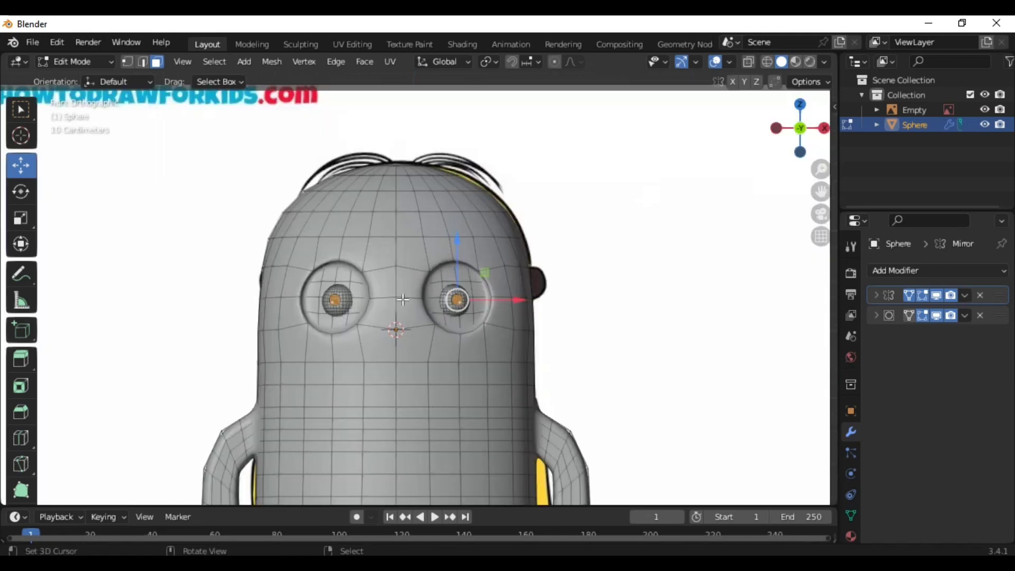
click(407, 288)
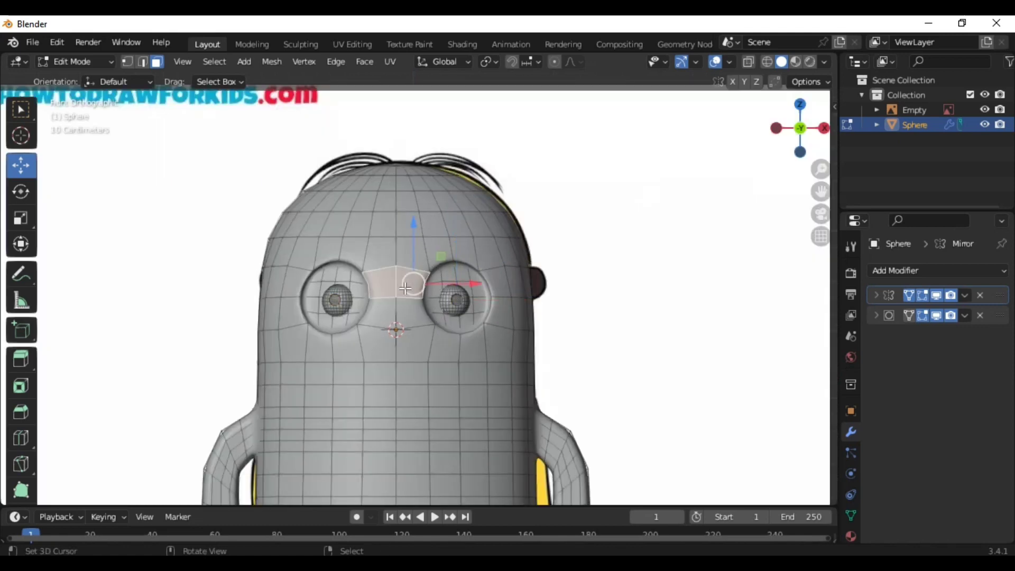
shift+click(409, 317)
key(shift+s)
click(432, 397)
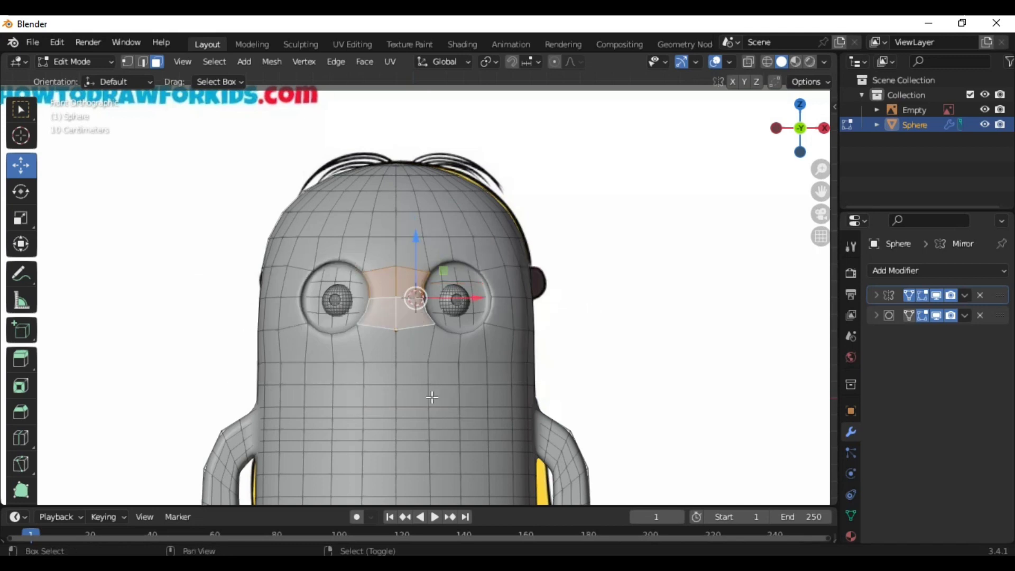
key(shift+a)
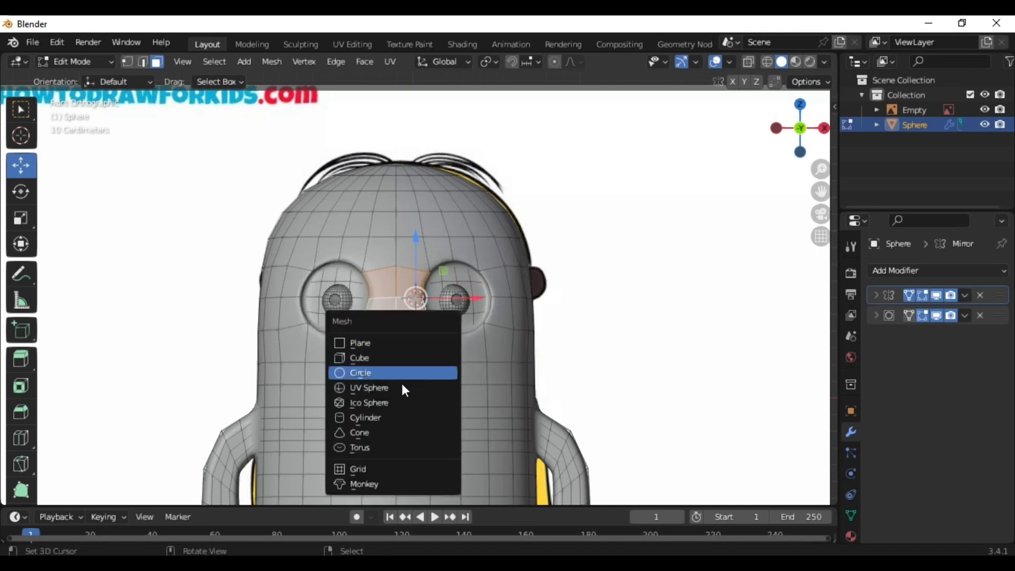
Step: Add a cylinder at the 3D cursor, rotated 90° around X
click(397, 417)
scroll(396, 417, down, 2)
scroll(391, 412, down, 1)
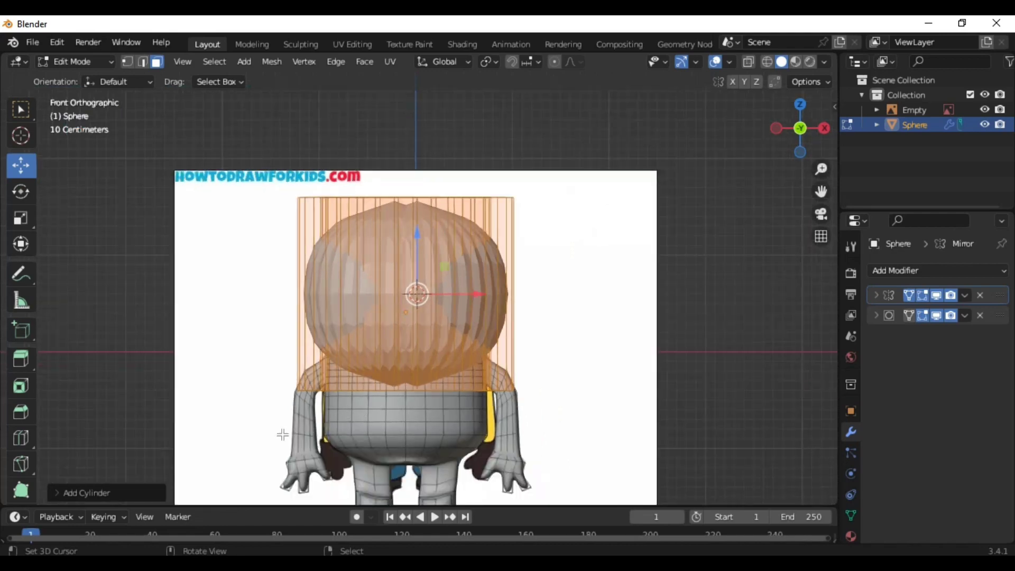
mouse_move(155, 342)
middle_down()
mouse_move(208, 404)
mouse_move(199, 319)
mouse_move(86, 501)
middle_up()
click(85, 493)
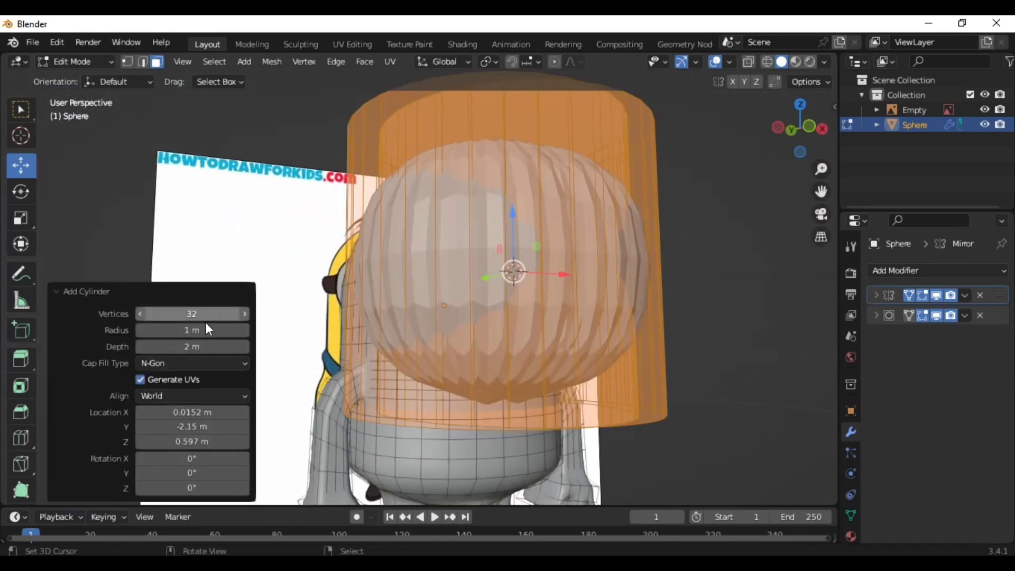
click(191, 471)
text(90)
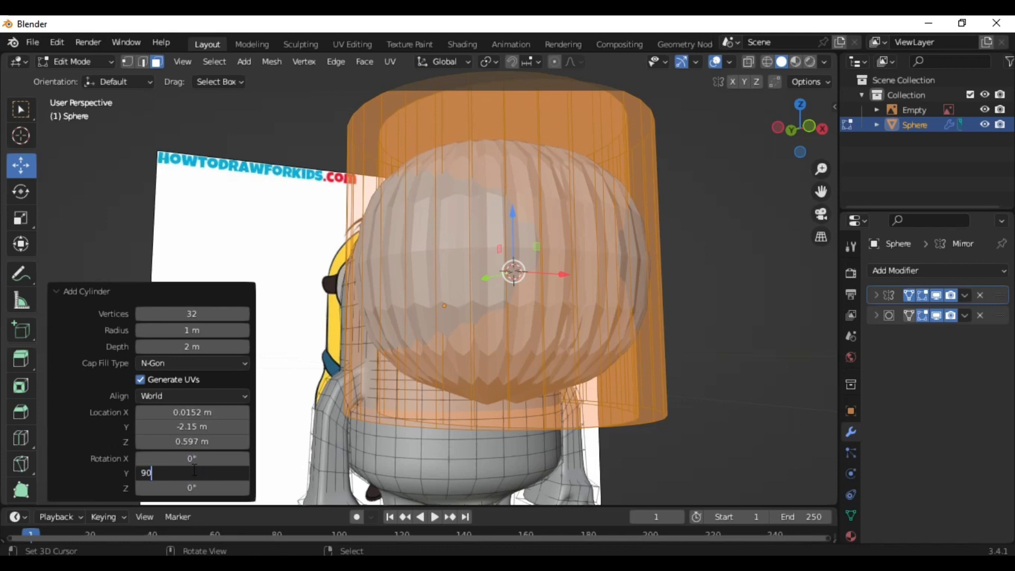
key(Return)
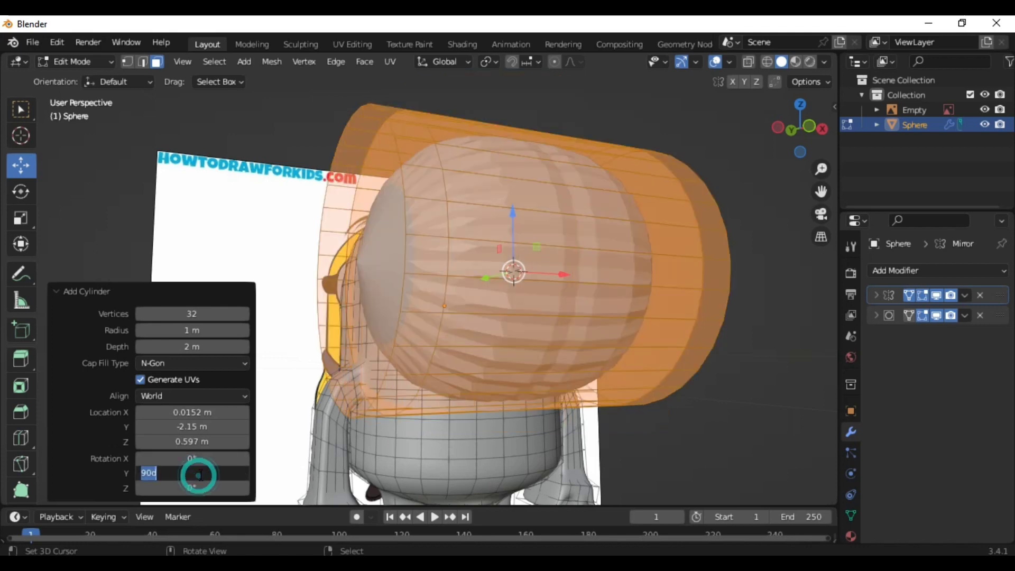
key(Return)
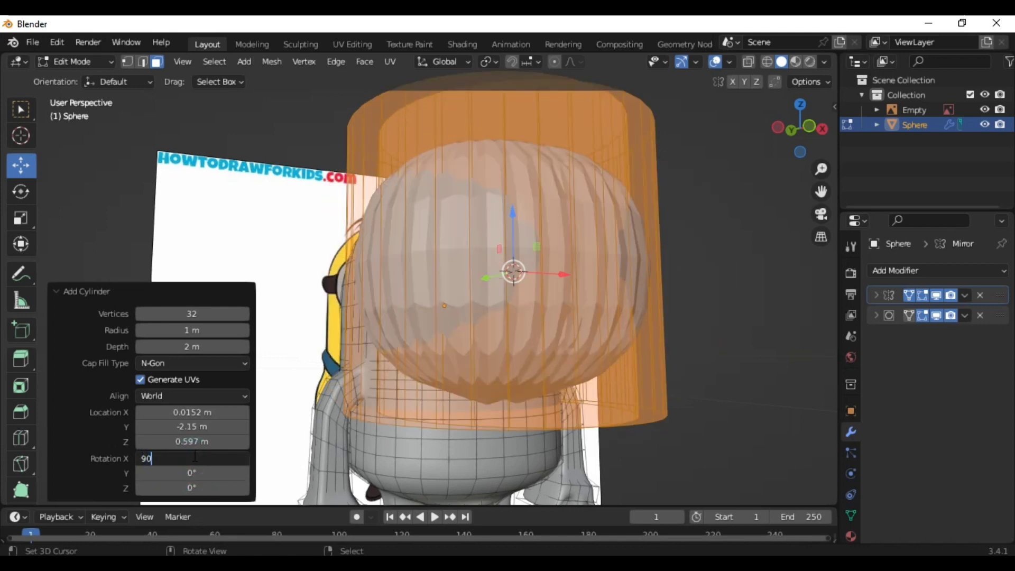
key(Return)
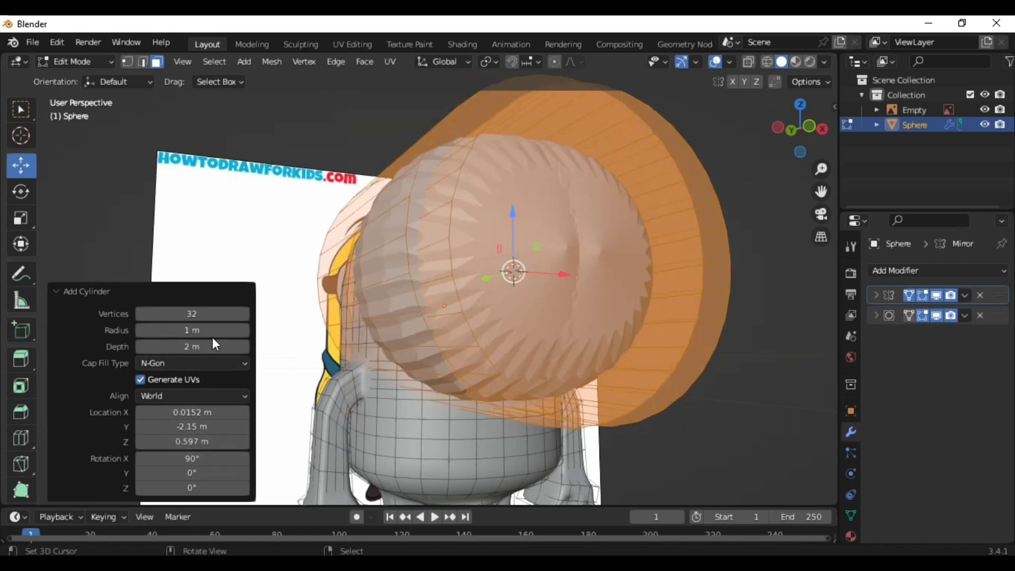
Step: Move the cylinder freely into position between the eyes and check it from the side
mouse_move(211, 337)
middle_down()
mouse_move(408, 310)
mouse_move(408, 392)
middle_up()
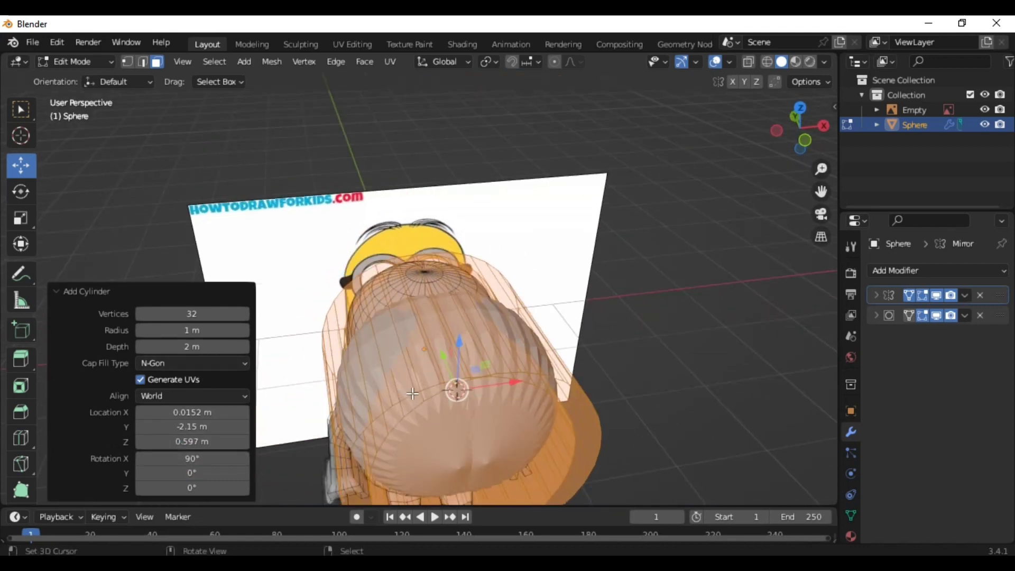
key(g)
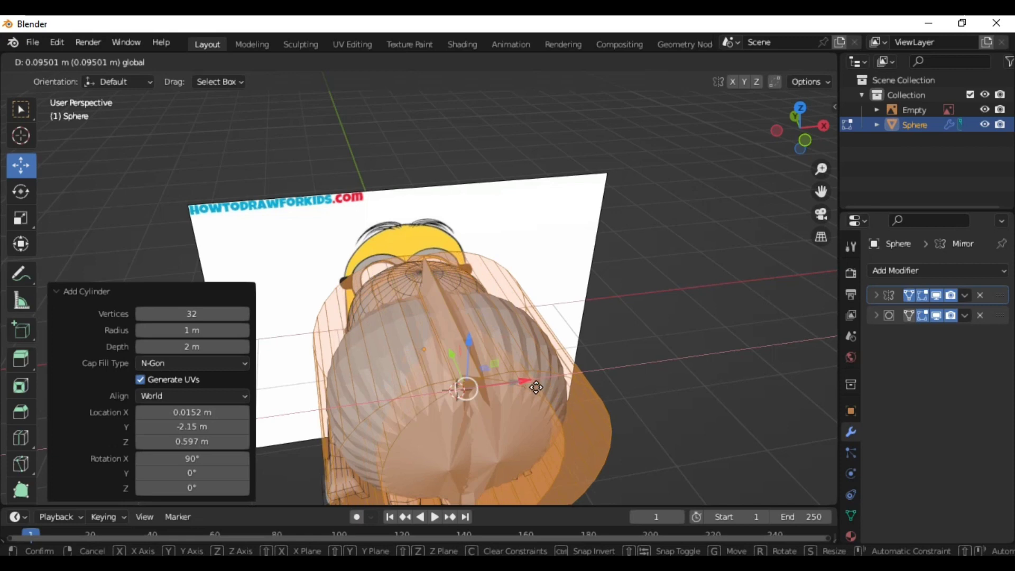
click(538, 387)
scroll(529, 391, down, 3)
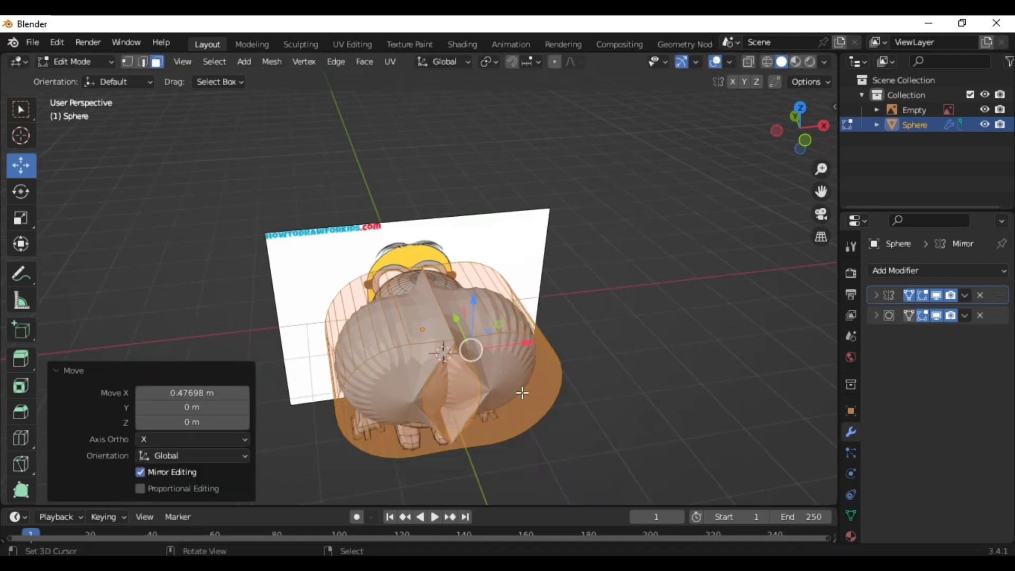
key(Tab)
middle_drag(454, 427, 537, 366)
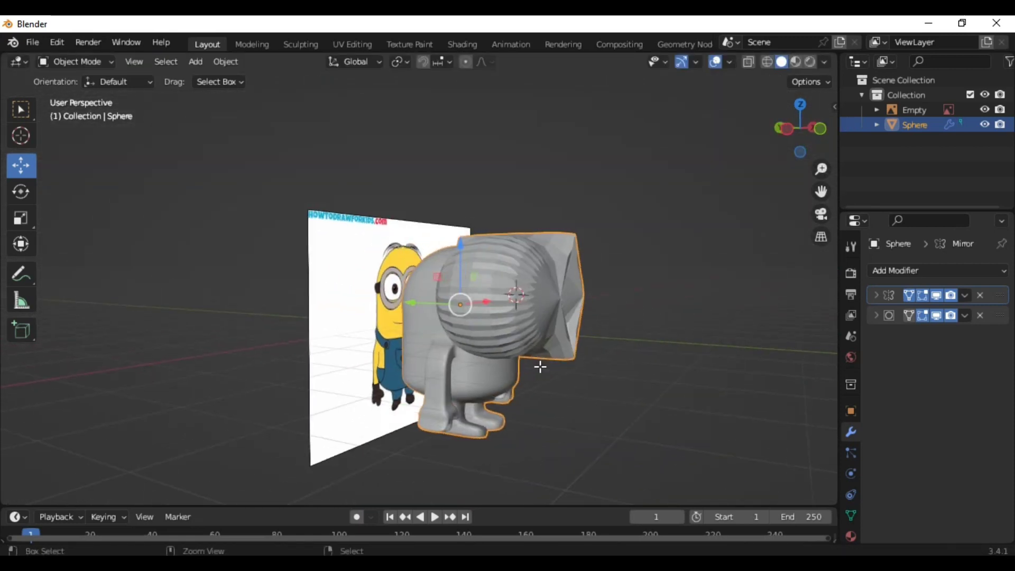
key(Tab)
Step: Undo the cylinder merged into the body mesh and return to Object Mode
key(ctrl+z)
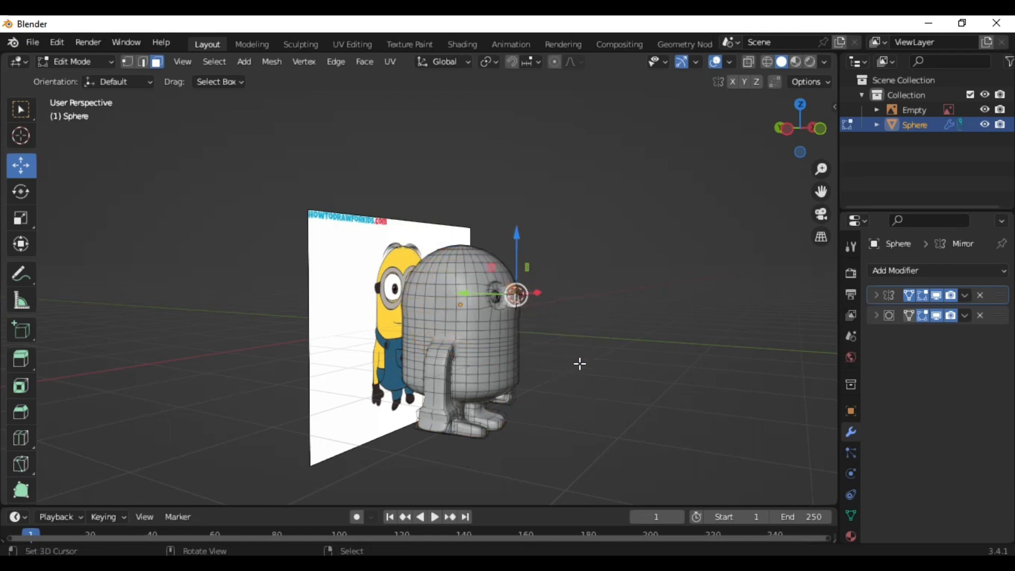
key(Tab)
middle_drag(557, 354, 468, 382)
scroll(478, 382, up, 3)
key(shift+a)
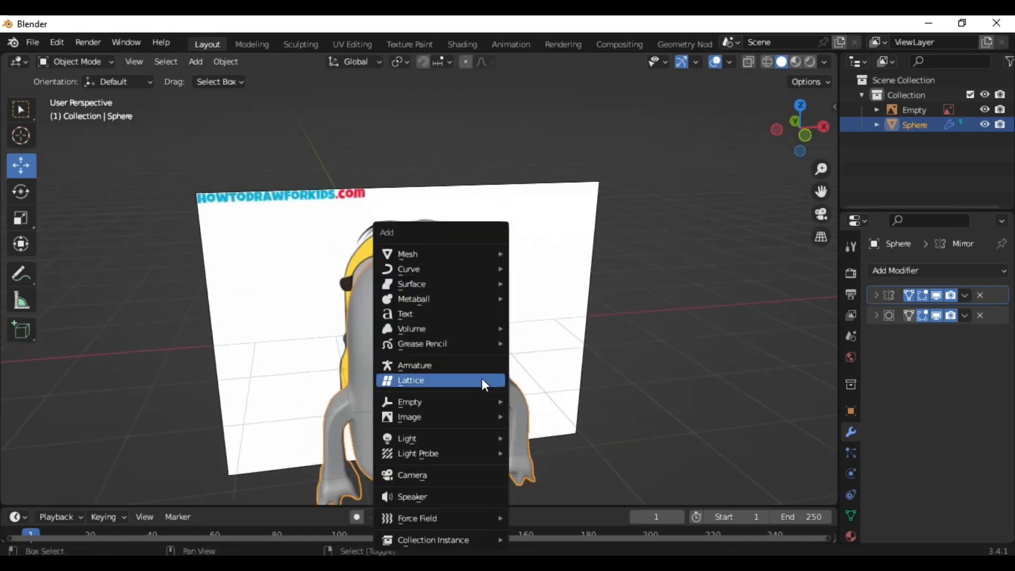
mouse_move(439, 254)
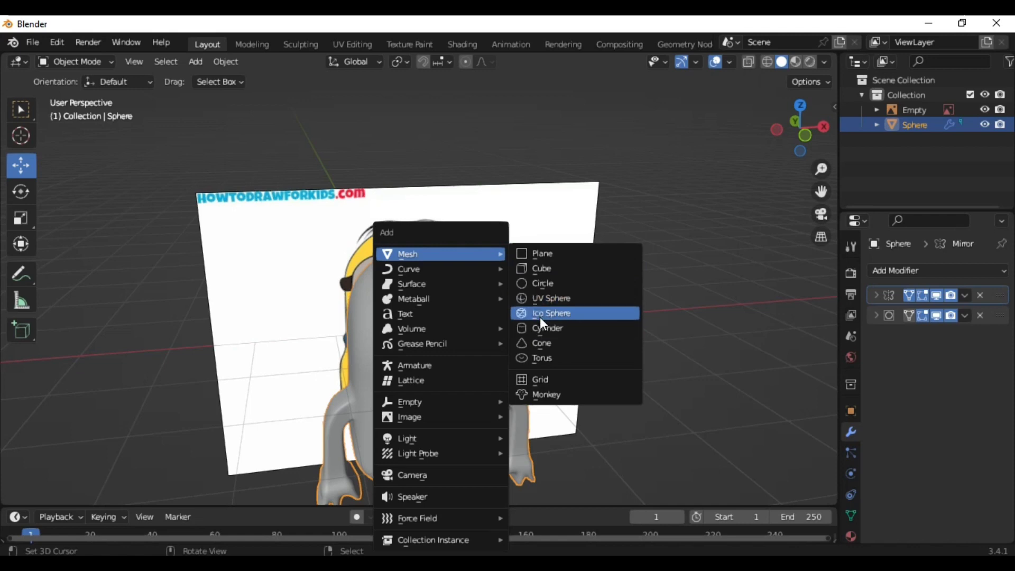
Step: Add a separate cylinder rotated 90° on X, scaled to 0.258 and slid along X
click(540, 331)
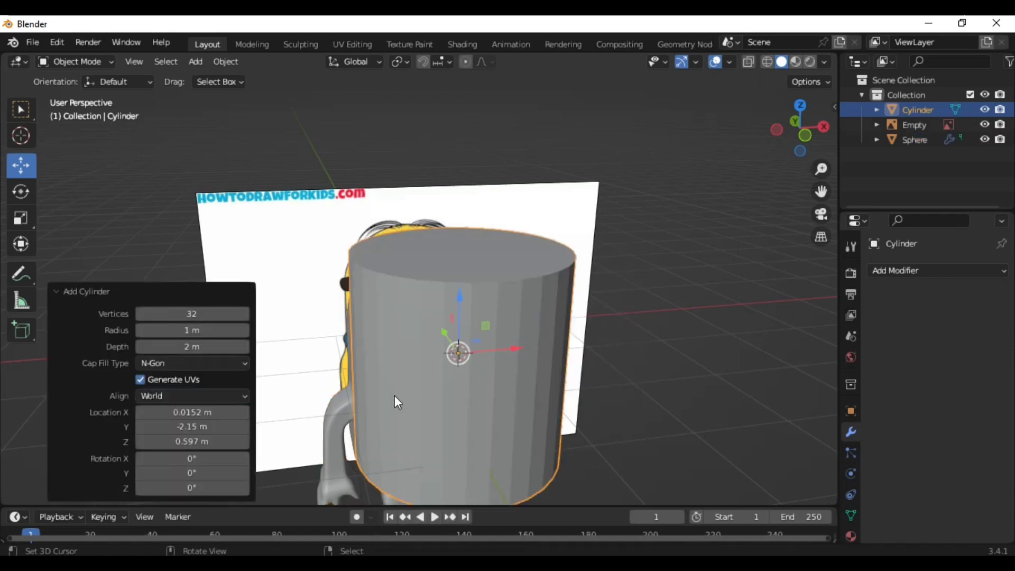
text(rx9)
key(Return)
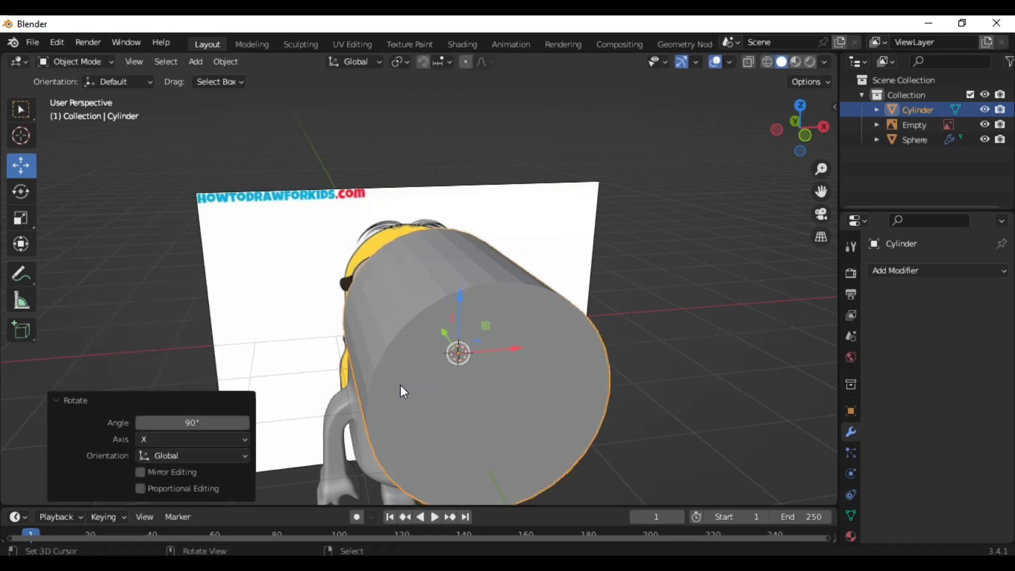
scroll(401, 384, down, 3)
key(s)
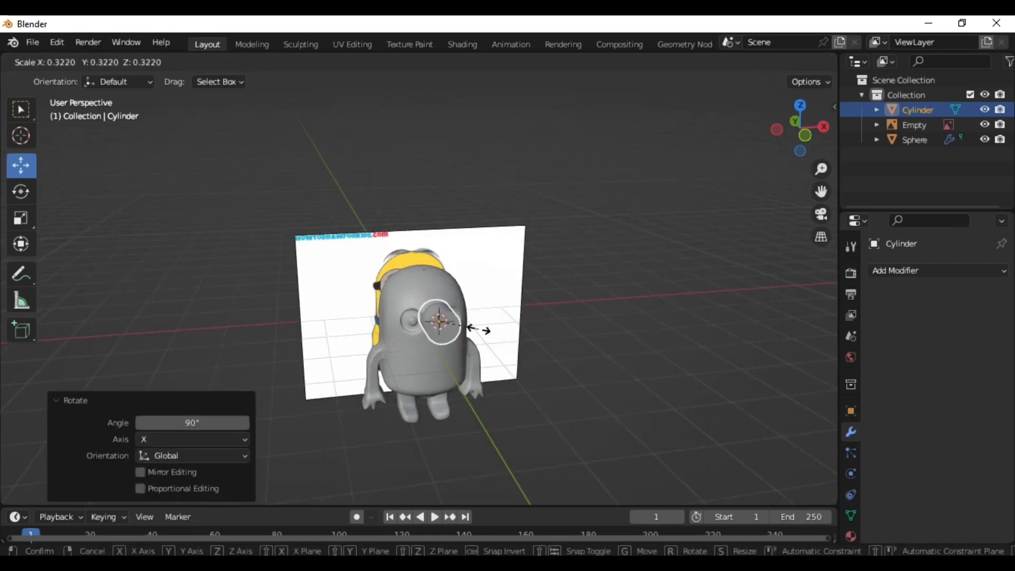
click(470, 316)
scroll(473, 325, up, 2)
drag(514, 347, 534, 348)
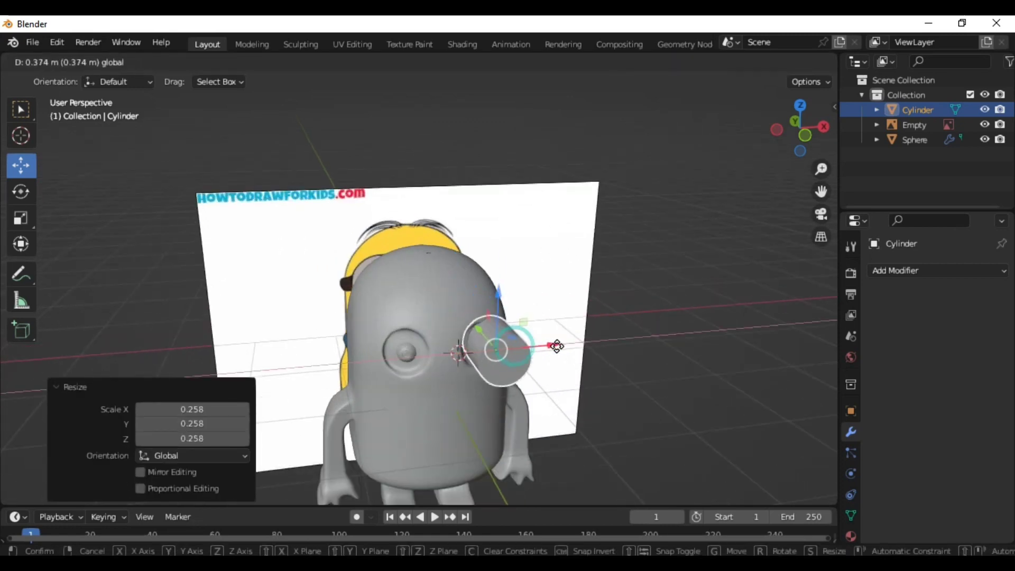
mouse_move(385, 347)
middle_down()
mouse_move(447, 331)
mouse_move(427, 325)
mouse_move(448, 319)
mouse_move(397, 336)
middle_up()
Step: Delete the test cylinder, then select the body and enter Edit Mode
key(Delete)
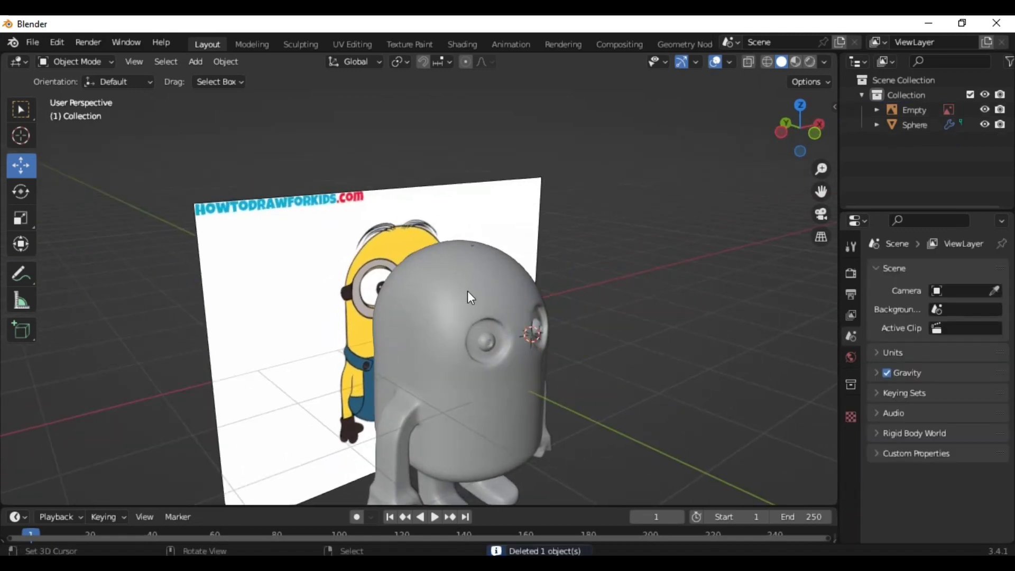
click(468, 291)
key(Tab)
scroll(469, 291, up, 3)
mouse_move(468, 292)
middle_down()
mouse_move(435, 309)
mouse_move(360, 310)
middle_up()
scroll(434, 309, up, 3)
Step: Select the faces along both eye-socket rims
click(311, 257)
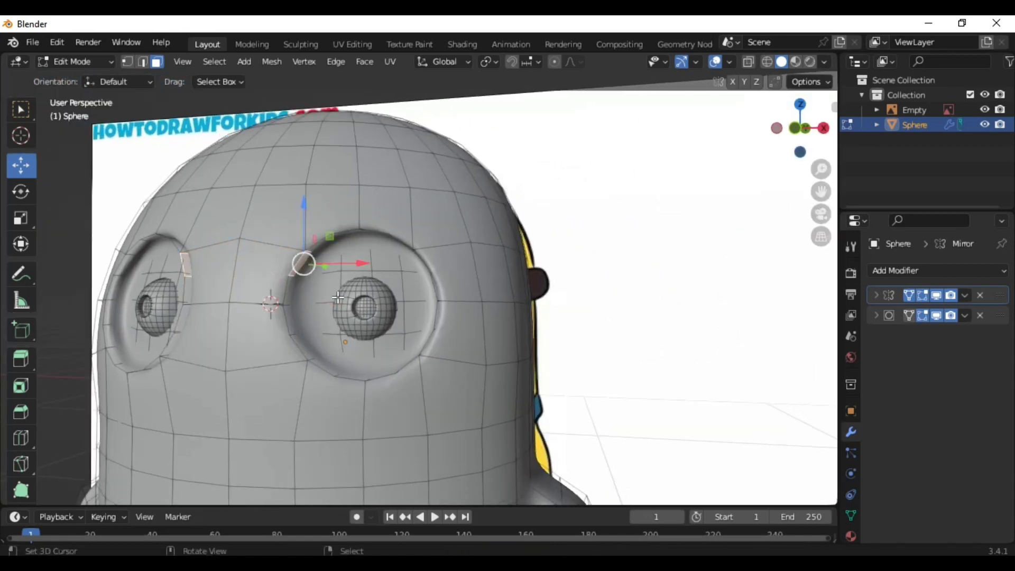
alt+click(317, 360)
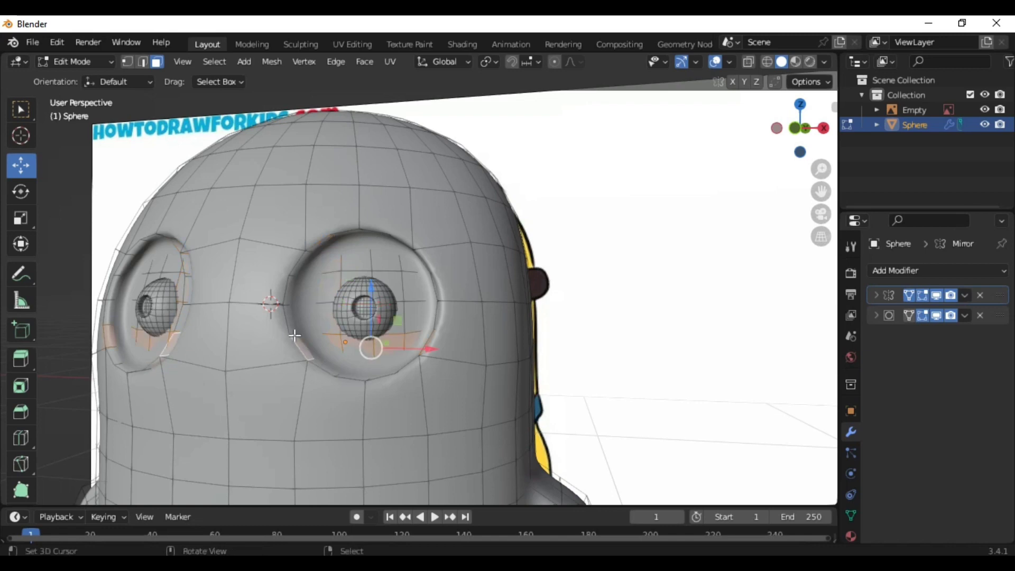
ctrl+click(433, 299)
middle_drag(433, 300, 548, 245)
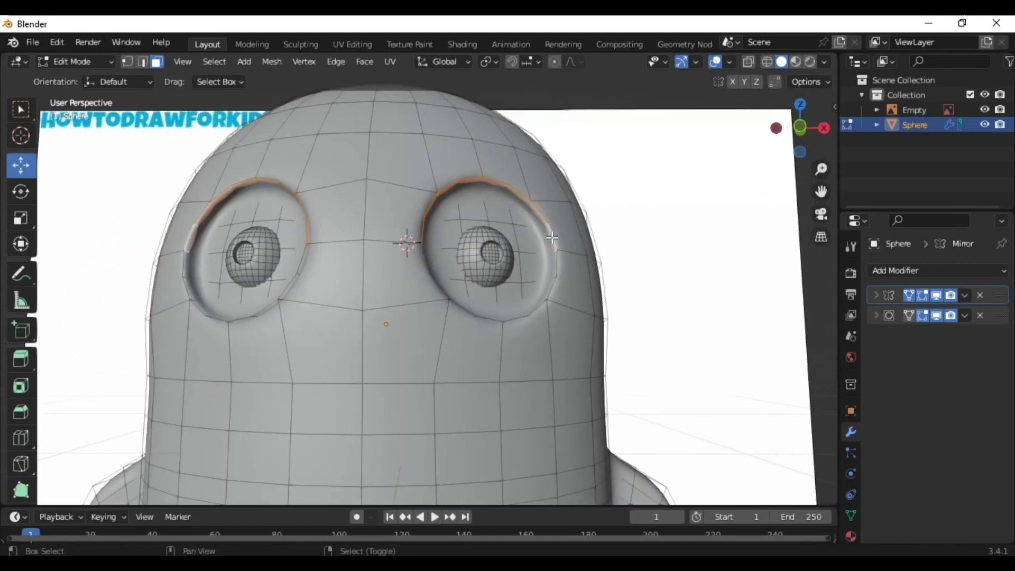
ctrl+click(523, 314)
middle_drag(523, 313, 449, 403)
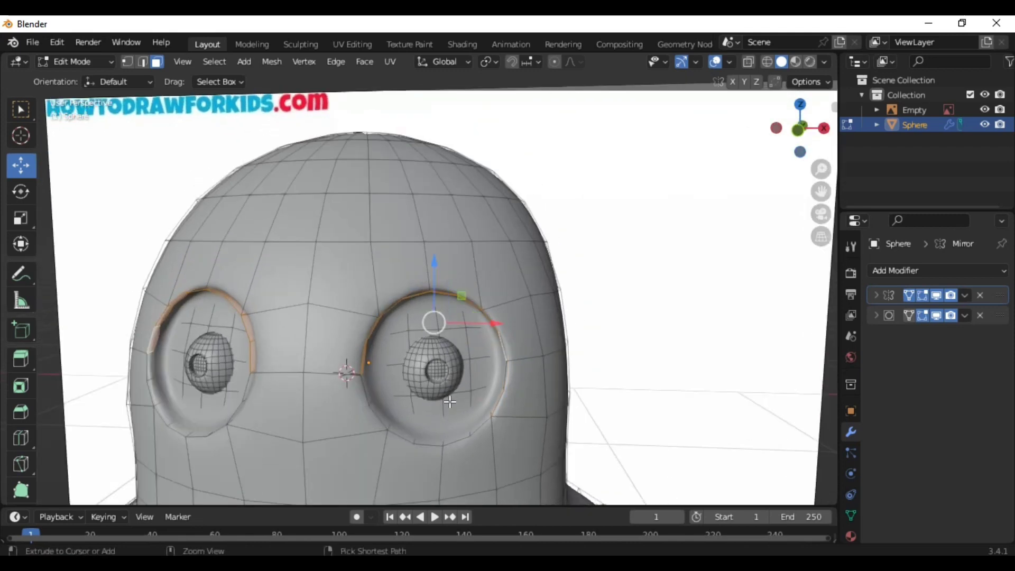
ctrl+click(450, 440)
click(366, 398)
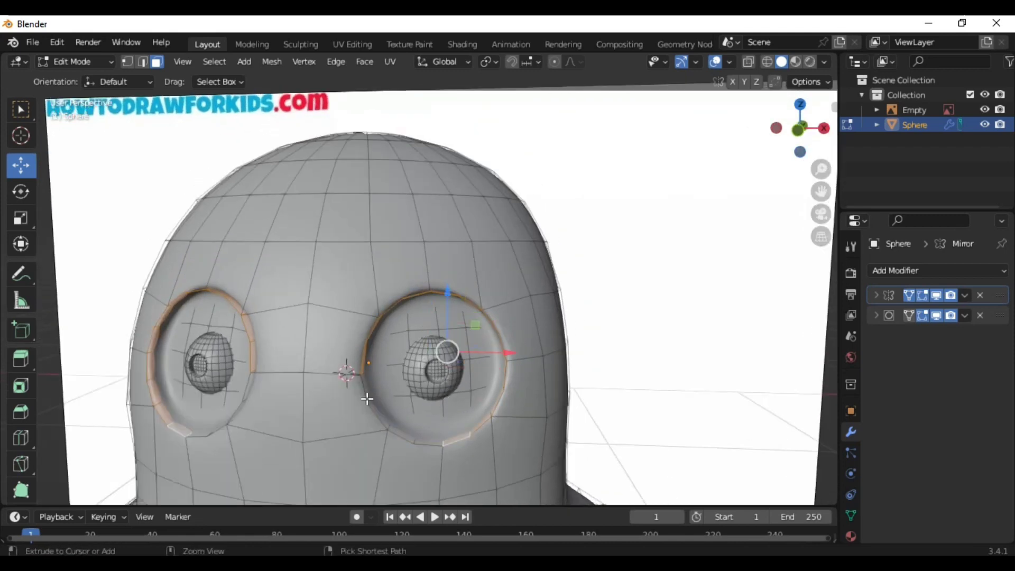
mouse_move(367, 399)
middle_down()
mouse_move(561, 434)
mouse_move(430, 421)
middle_up()
ctrl+click(597, 434)
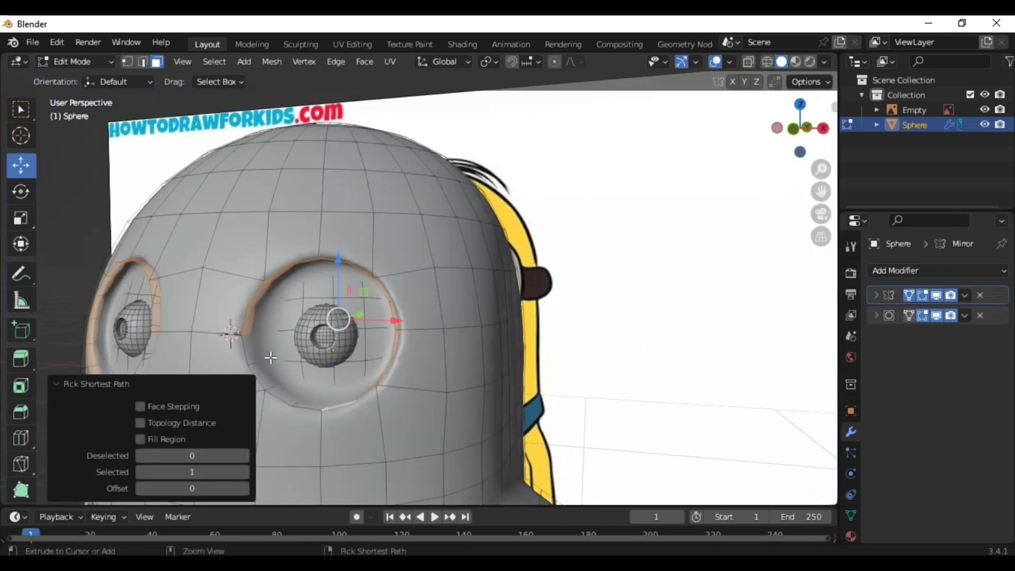
Step: Extrude the eye rims and scale the extrusion inward to form goggle rings
click(146, 386)
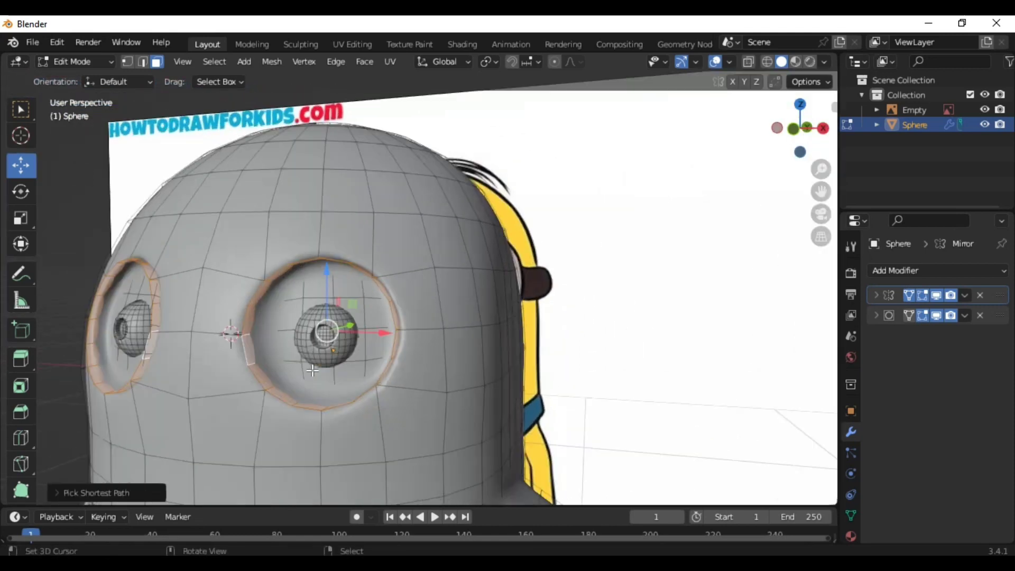
key(e)
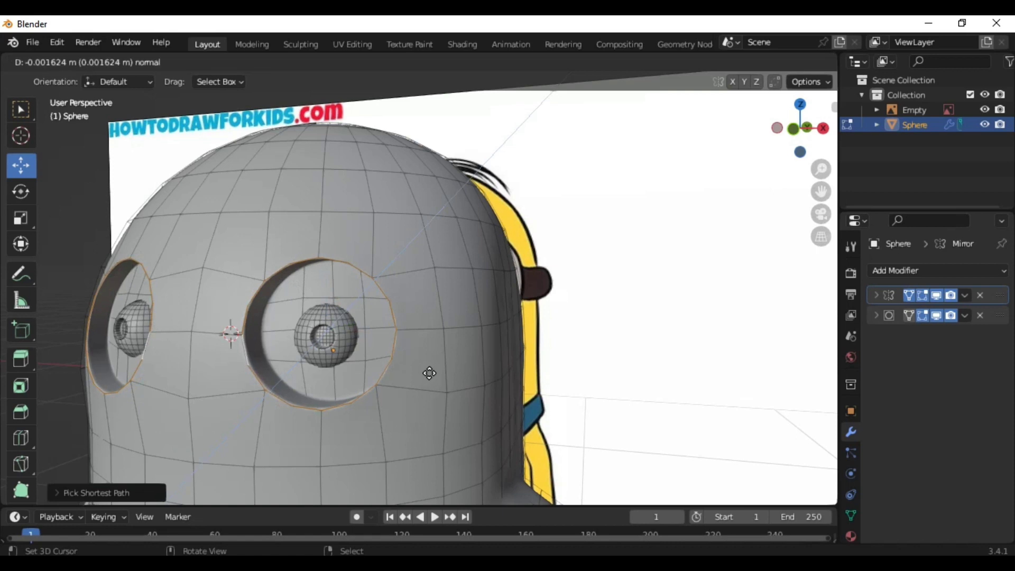
key(s)
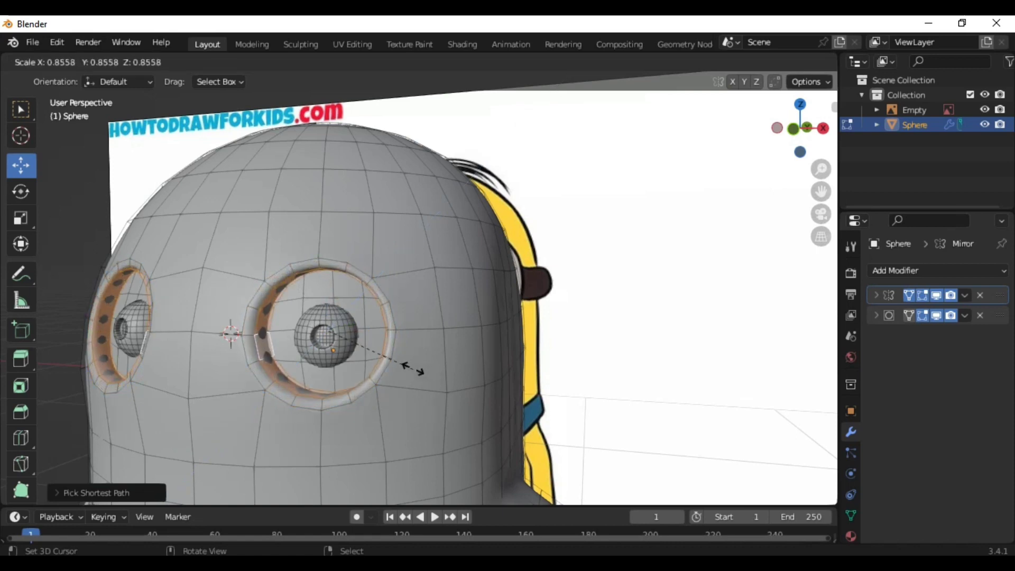
click(415, 367)
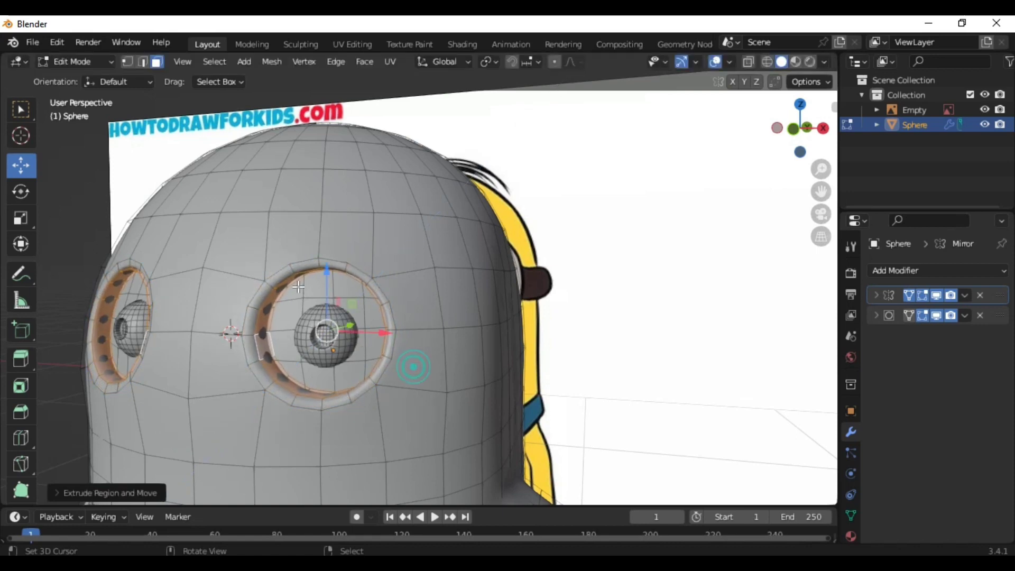
alt+click(290, 278)
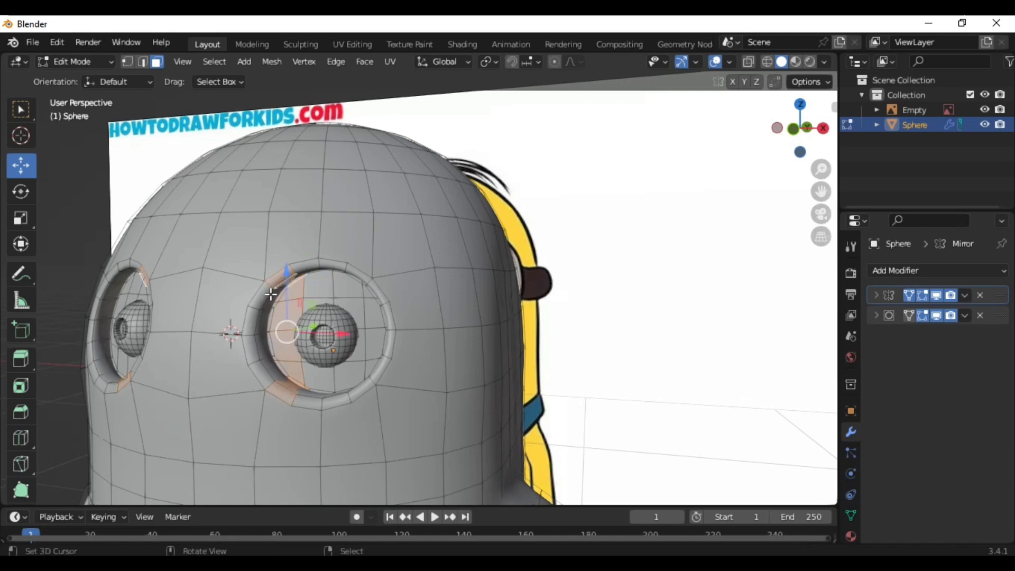
Step: Select the outer face loop around each rim and switch to front view
alt+click(280, 289)
ctrl+click(382, 301)
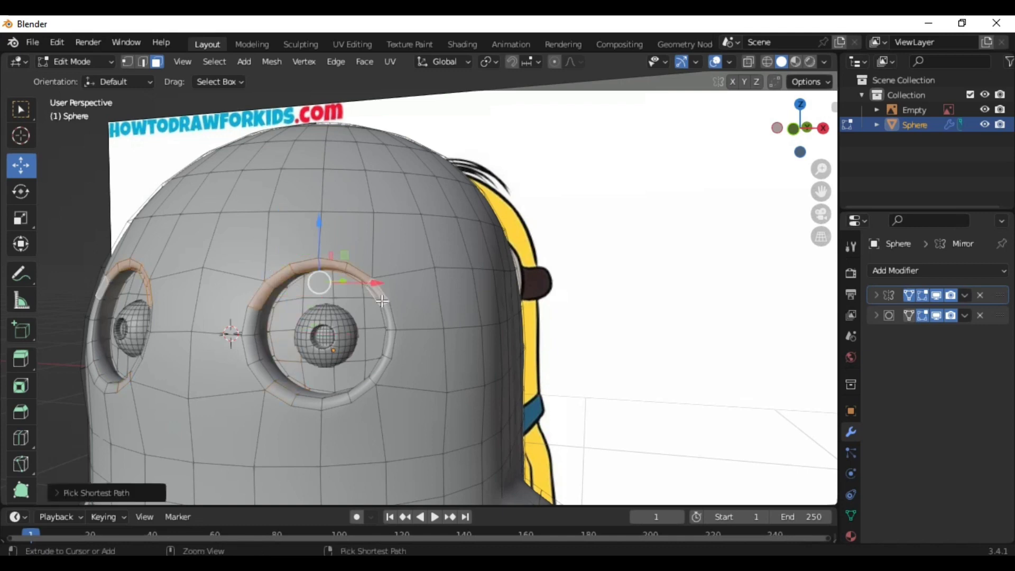
ctrl+click(376, 374)
ctrl+click(265, 379)
ctrl+click(252, 327)
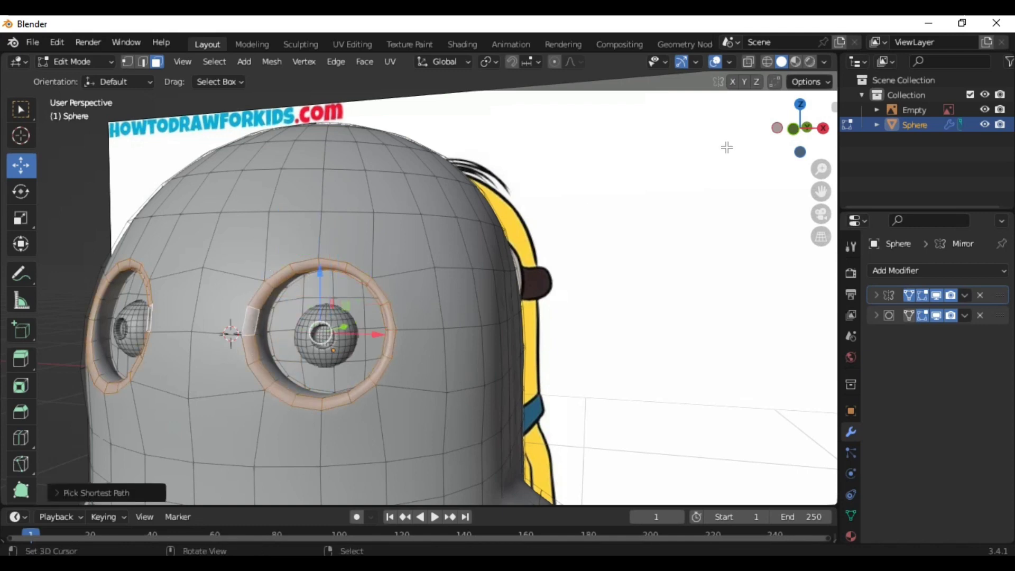
click(796, 129)
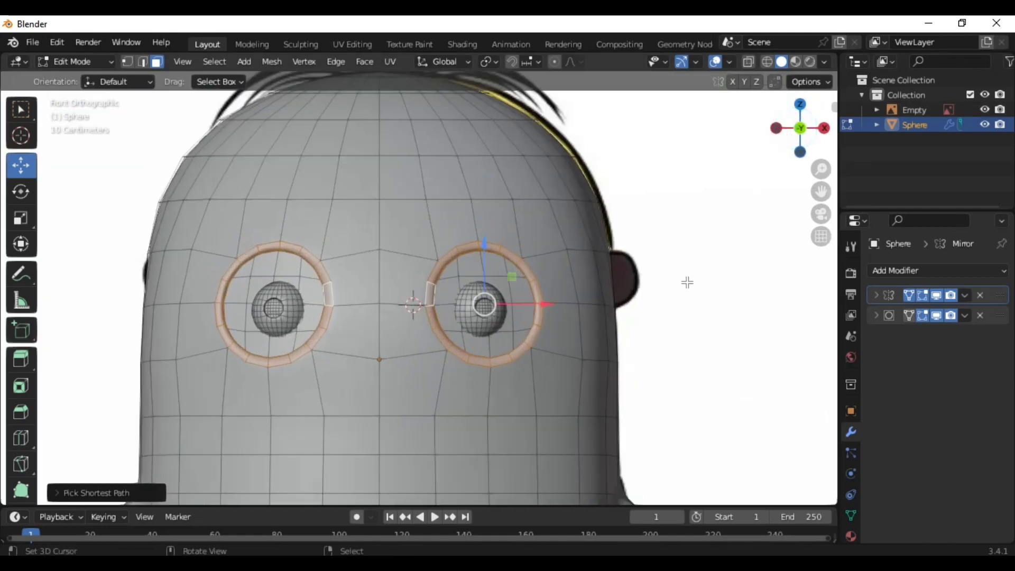
Step: Push the selected rim band forward along Y, then return to front view
key(g)
key(y)
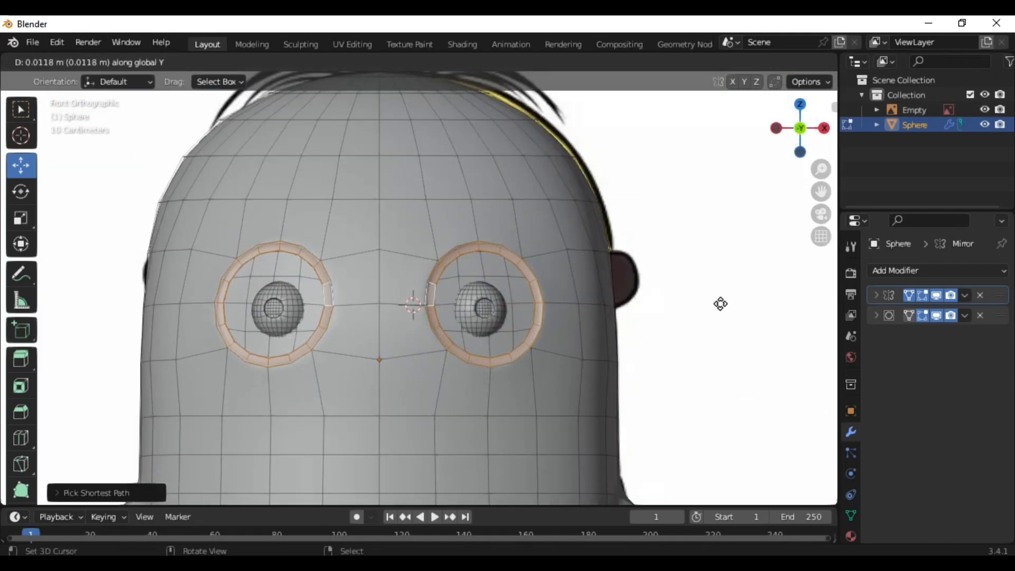
click(641, 232)
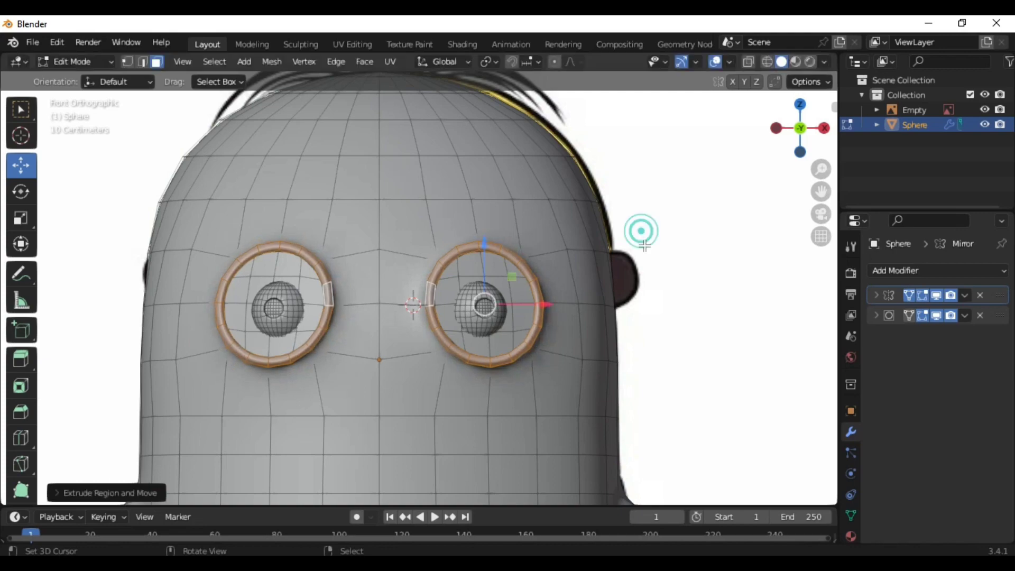
mouse_move(641, 232)
middle_down()
mouse_move(616, 340)
mouse_move(645, 333)
mouse_move(627, 374)
middle_up()
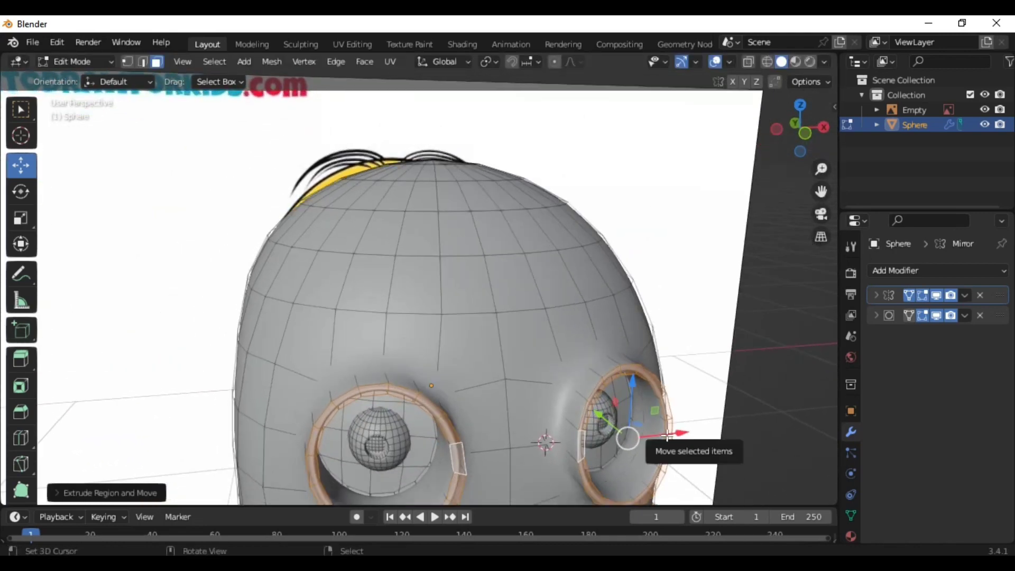
scroll(611, 437, down, 4)
mouse_move(611, 437)
middle_down()
mouse_move(516, 335)
mouse_move(433, 335)
middle_up()
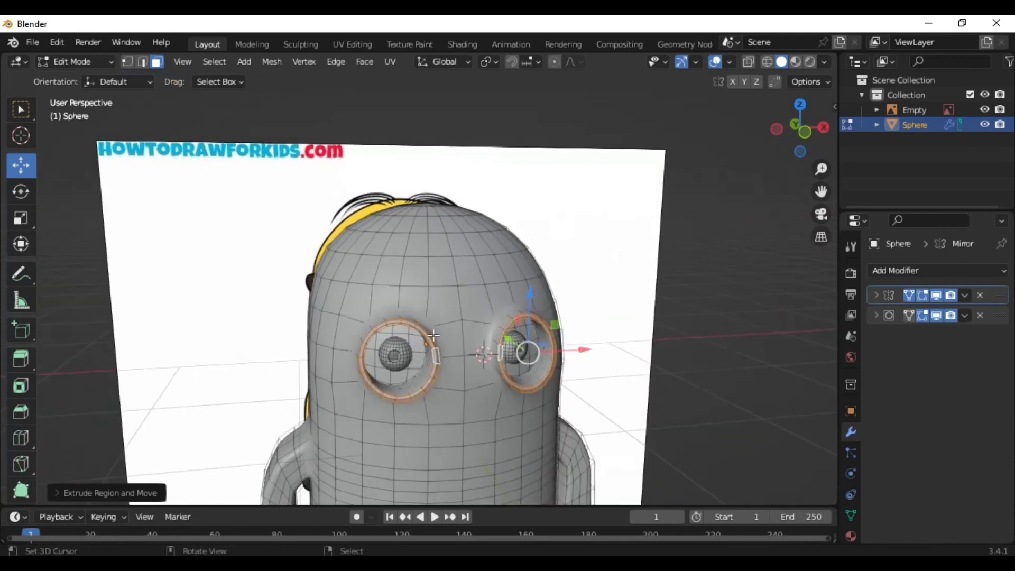
click(805, 131)
scroll(655, 302, up, 2)
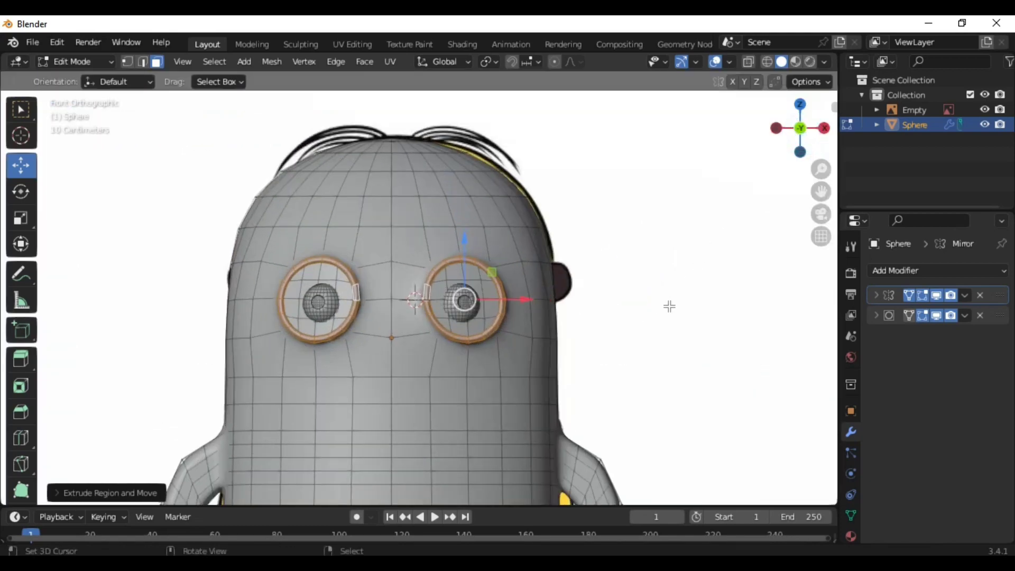
scroll(671, 312, up, 1)
scroll(676, 318, up, 1)
Step: Enlarge the rim bands and reposition the eye rings
key(s)
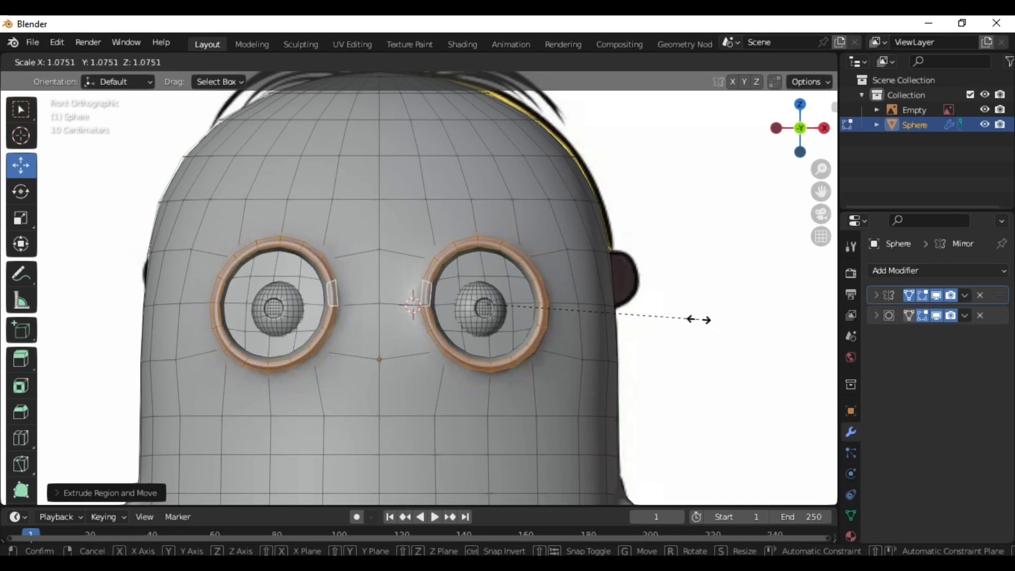
click(681, 316)
middle_drag(680, 314, 695, 354)
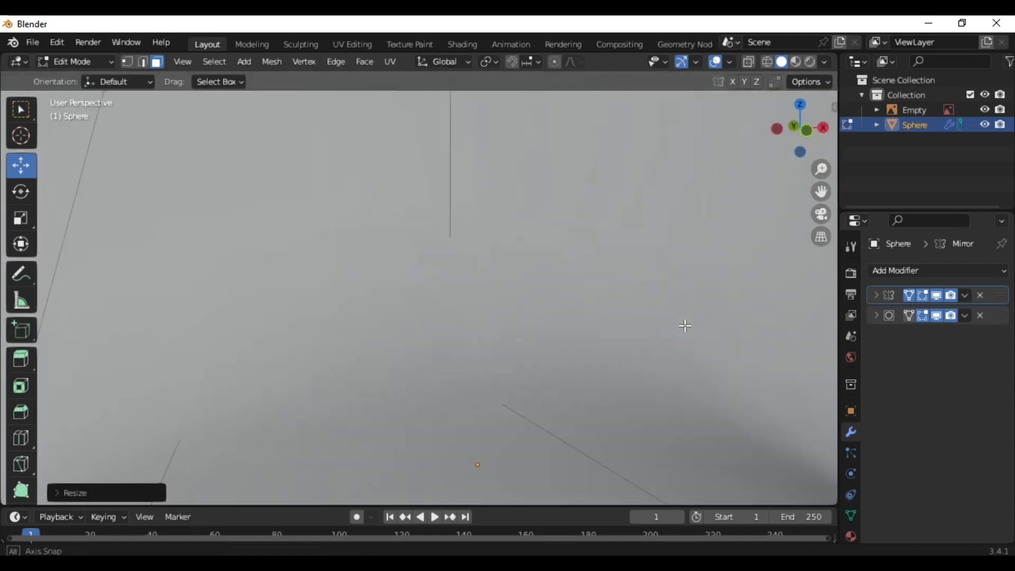
key(g)
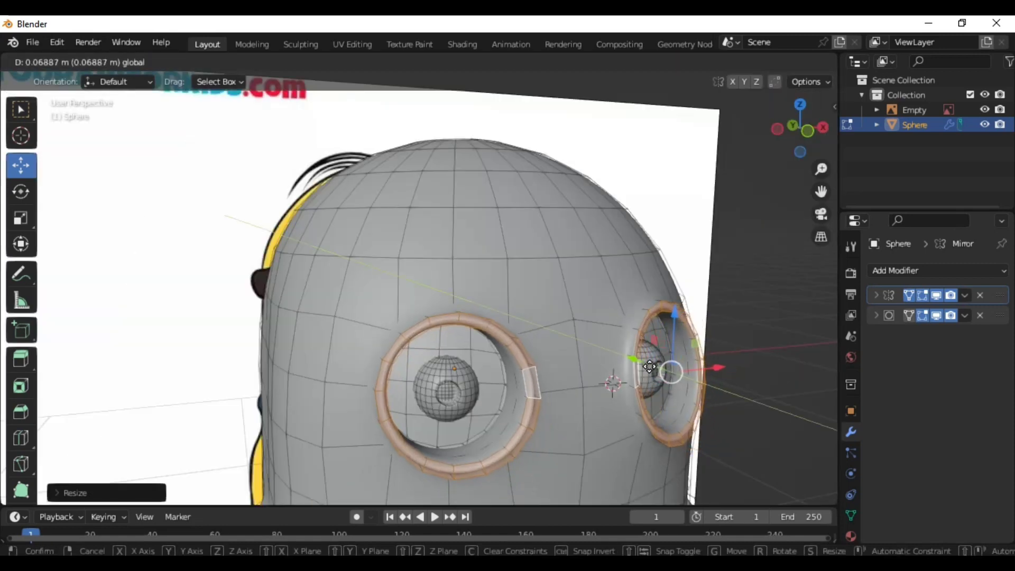
click(648, 367)
scroll(630, 370, up, 2)
Step: Reselect the faces around the goggle rims and scale them out to about 1.42
click(737, 367)
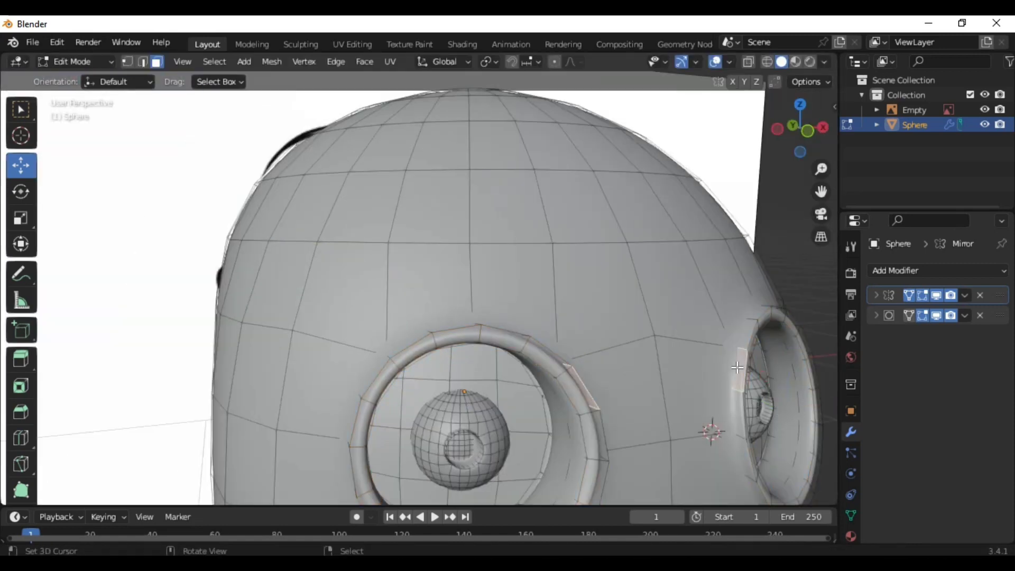
alt+click(733, 401)
key(ctrl+z)
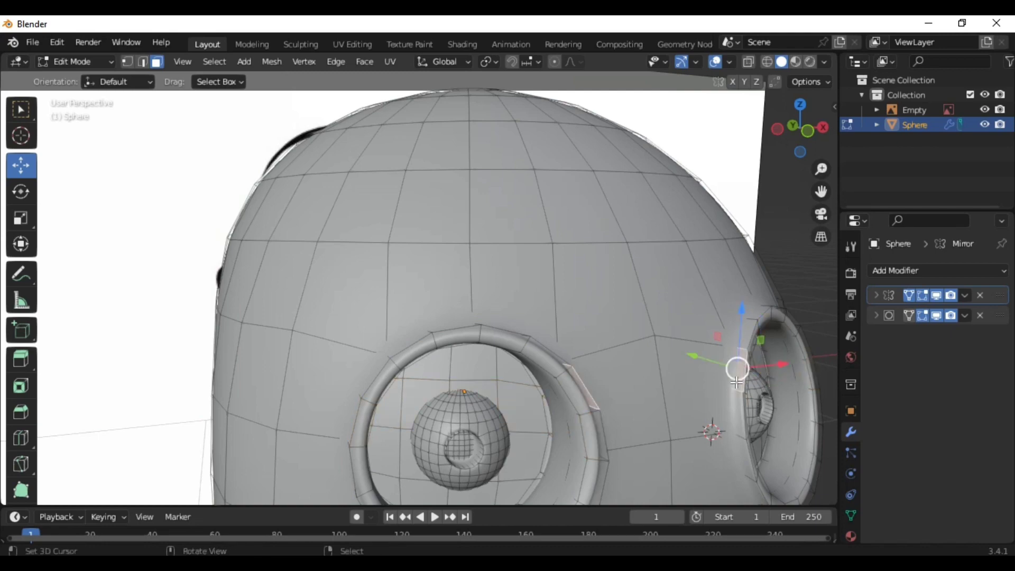
mouse_move(710, 426)
middle_down()
mouse_move(685, 358)
mouse_move(684, 380)
middle_up()
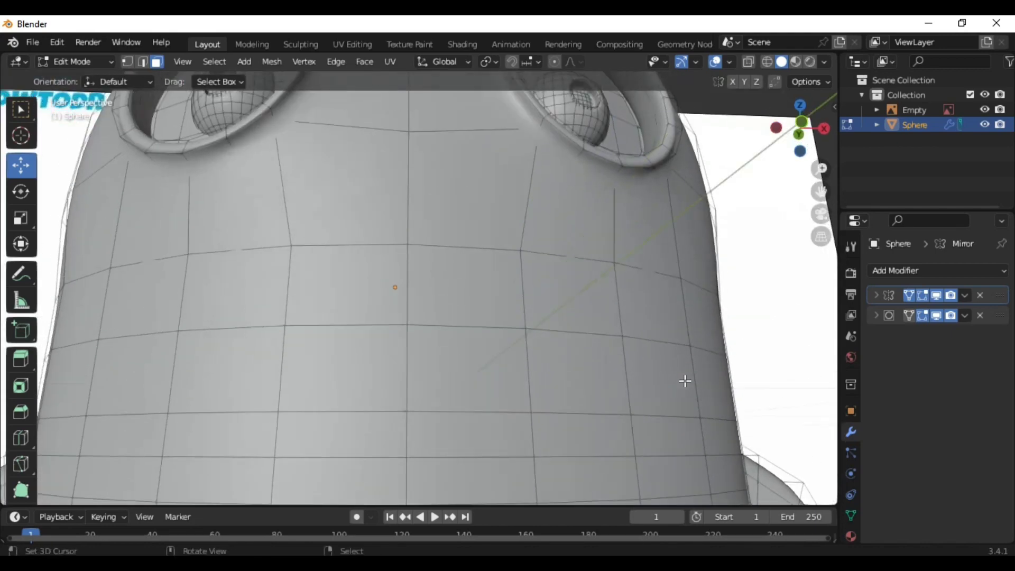
ctrl+click(603, 160)
middle_drag(603, 160, 546, 333)
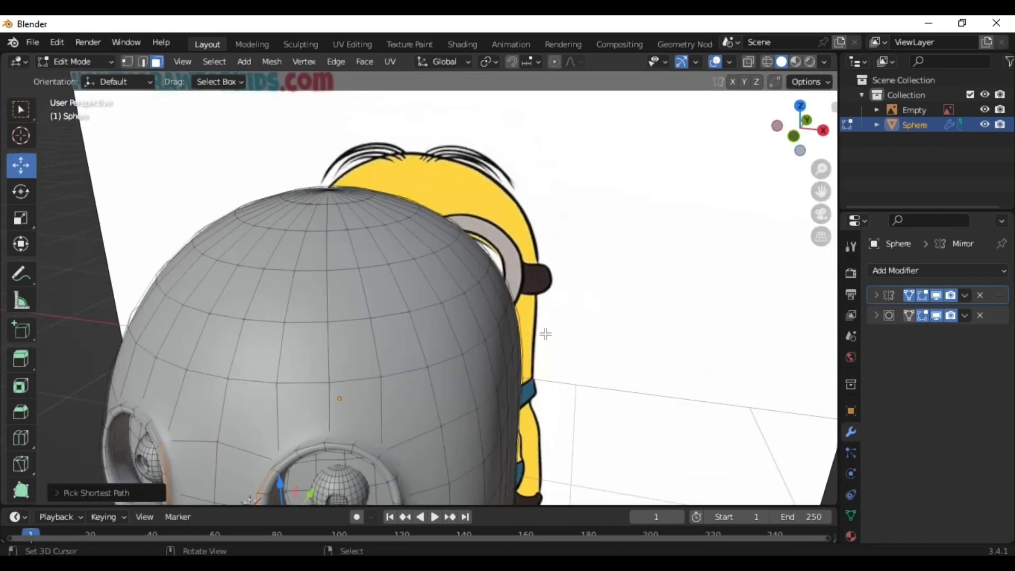
middle_drag(408, 415, 502, 392)
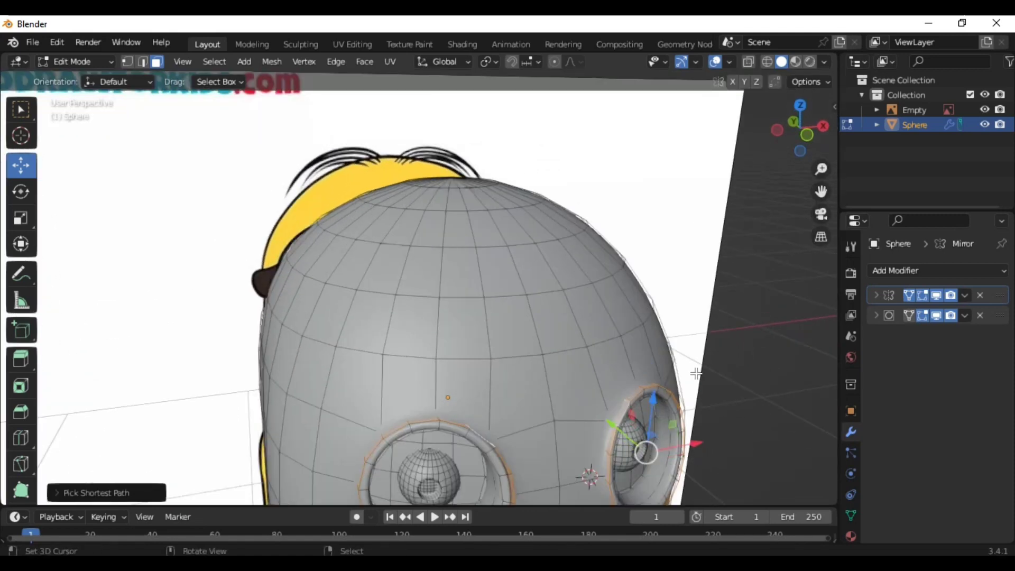
key(s)
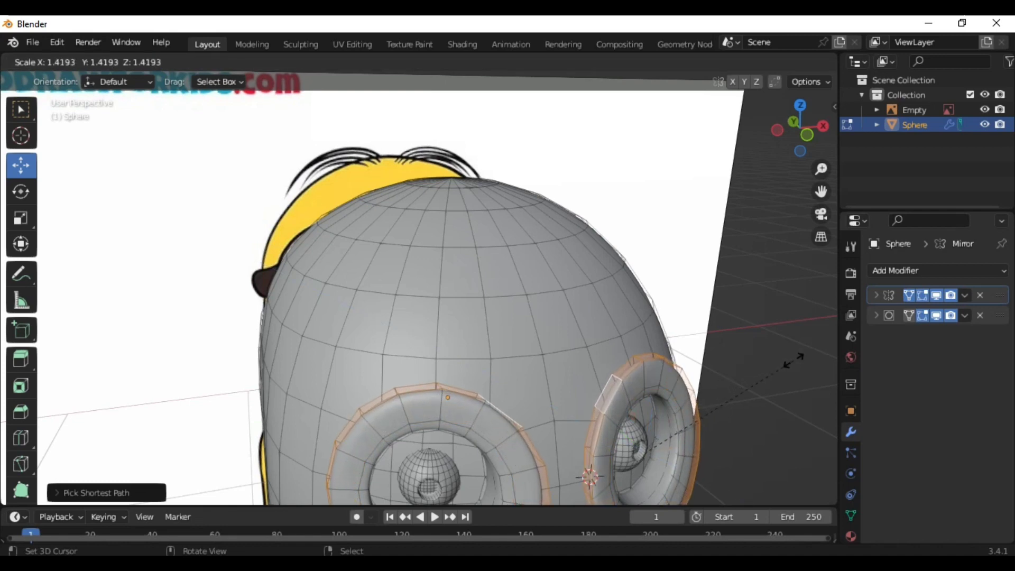
click(810, 362)
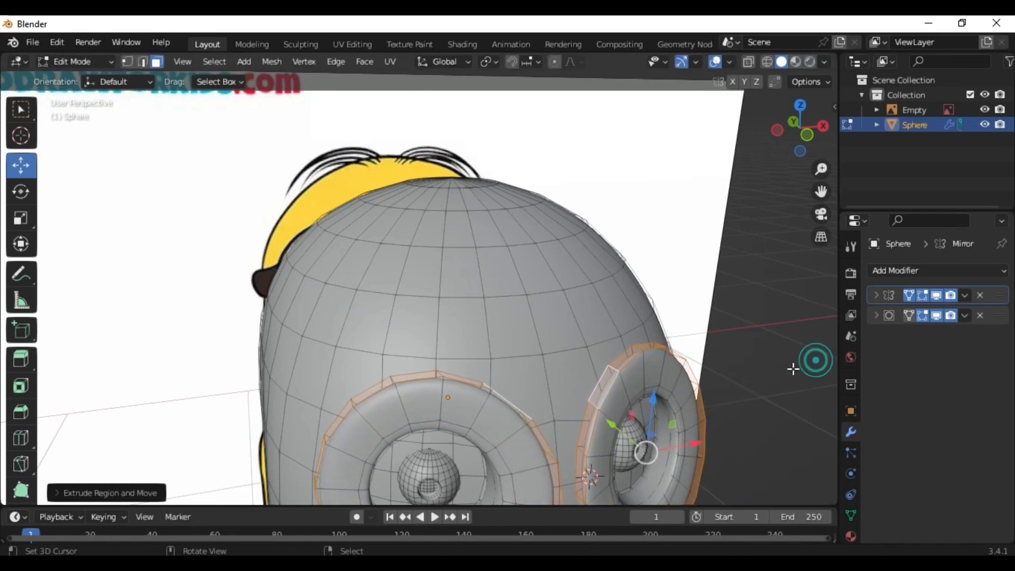
mouse_move(809, 362)
middle_down()
mouse_move(668, 346)
mouse_move(723, 191)
middle_up()
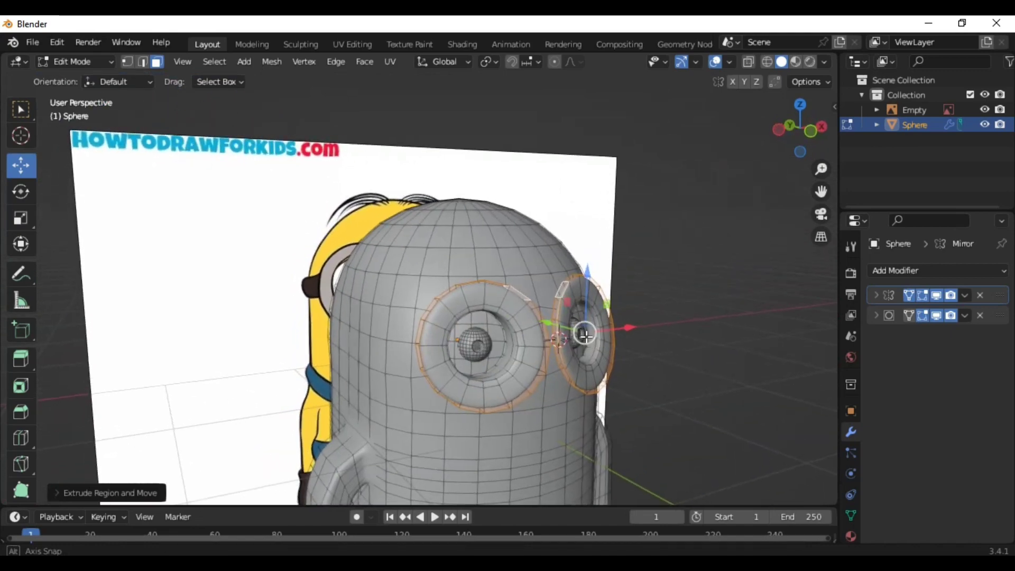
Step: In front view, scale the goggle frames about 1.25× until they touch, then exit to Object Mode
click(803, 137)
scroll(711, 256, up, 2)
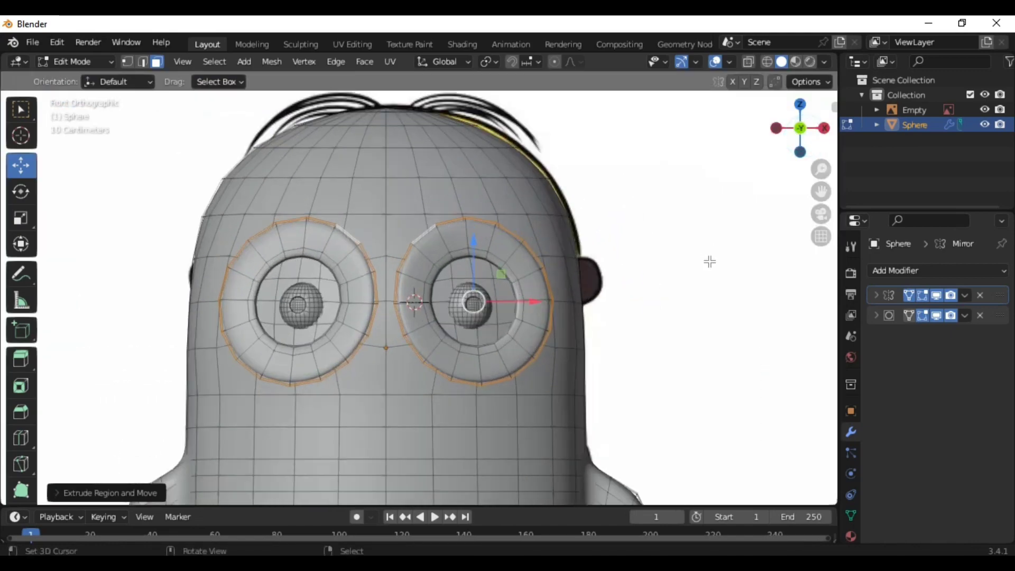
scroll(713, 260, up, 2)
key(s)
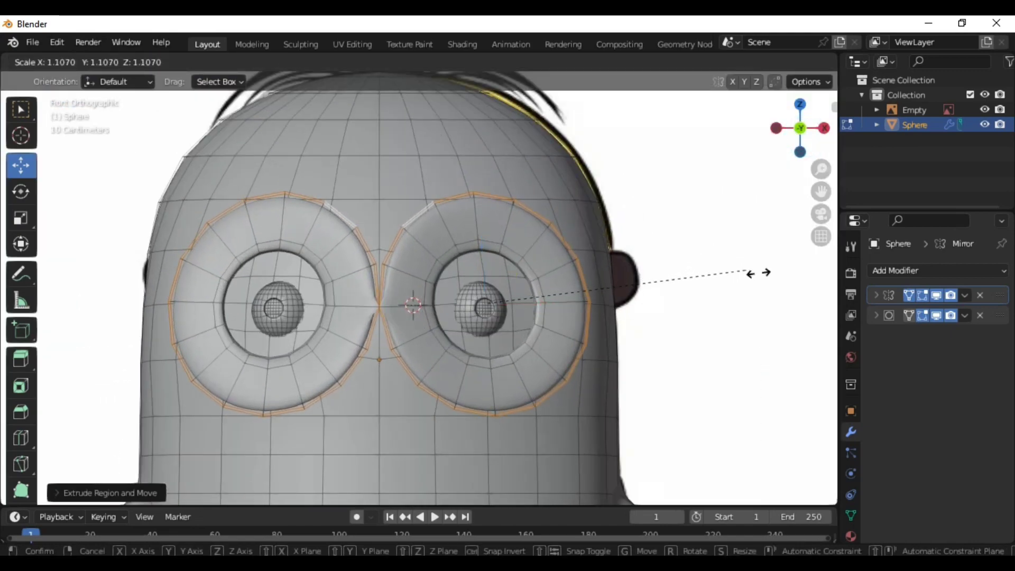
click(795, 278)
scroll(752, 289, down, 2)
mouse_move(753, 289)
middle_down()
mouse_move(747, 312)
mouse_move(580, 287)
mouse_move(586, 323)
mouse_move(565, 426)
mouse_move(528, 317)
mouse_move(580, 339)
mouse_move(602, 294)
mouse_move(549, 320)
mouse_move(494, 317)
middle_up()
scroll(580, 286, down, 3)
key(Tab)
scroll(523, 318, up, 3)
scroll(491, 296, up, 3)
scroll(493, 294, down, 3)
Step: Use the Ctrl+Tab mode pie to enter Sculpt Mode, then return to Edit Mode on the body
key(ctrl+Tab)
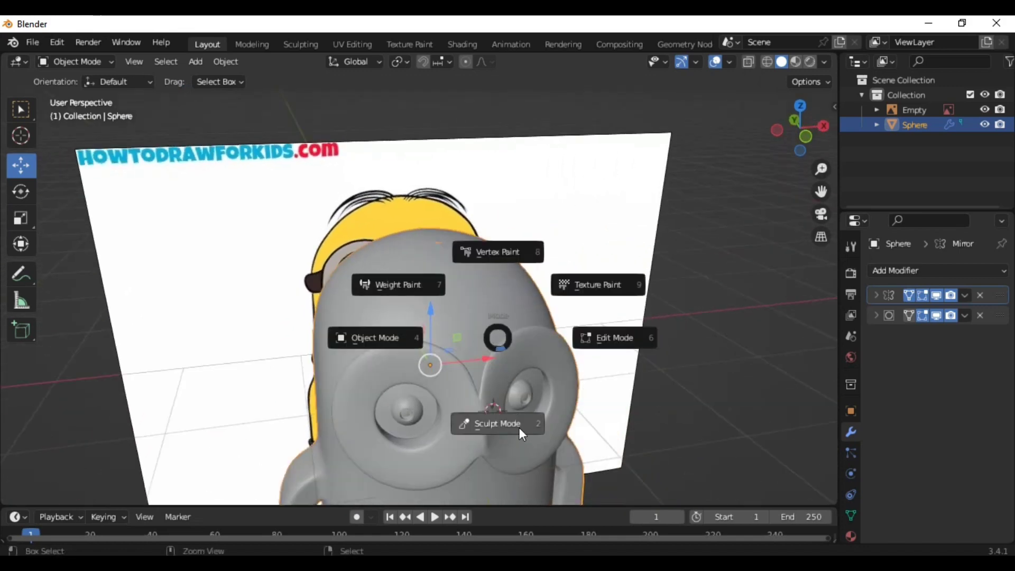
click(521, 433)
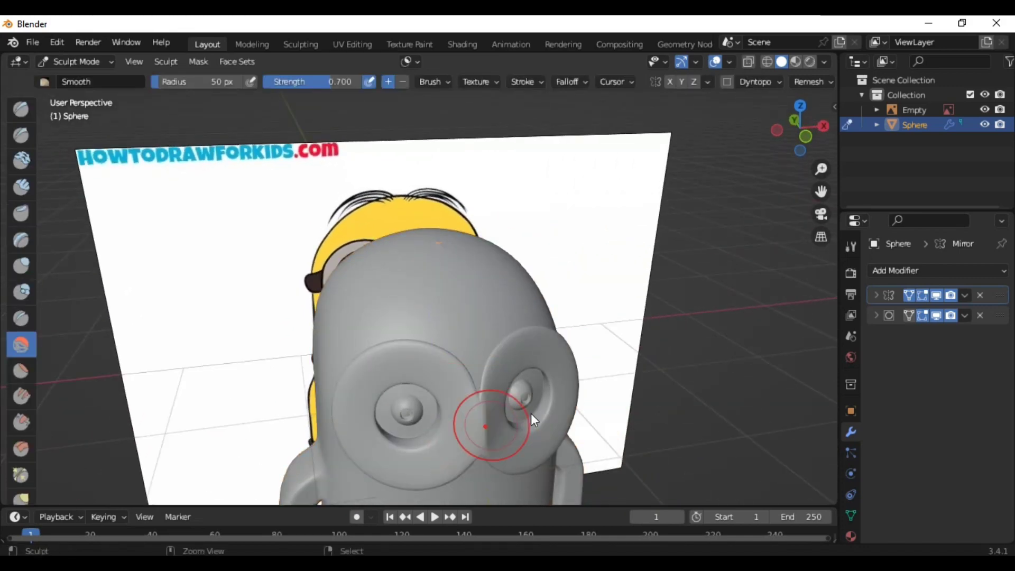
key(ctrl+Tab)
scroll(531, 381, up, 4)
key(ctrl+Tab)
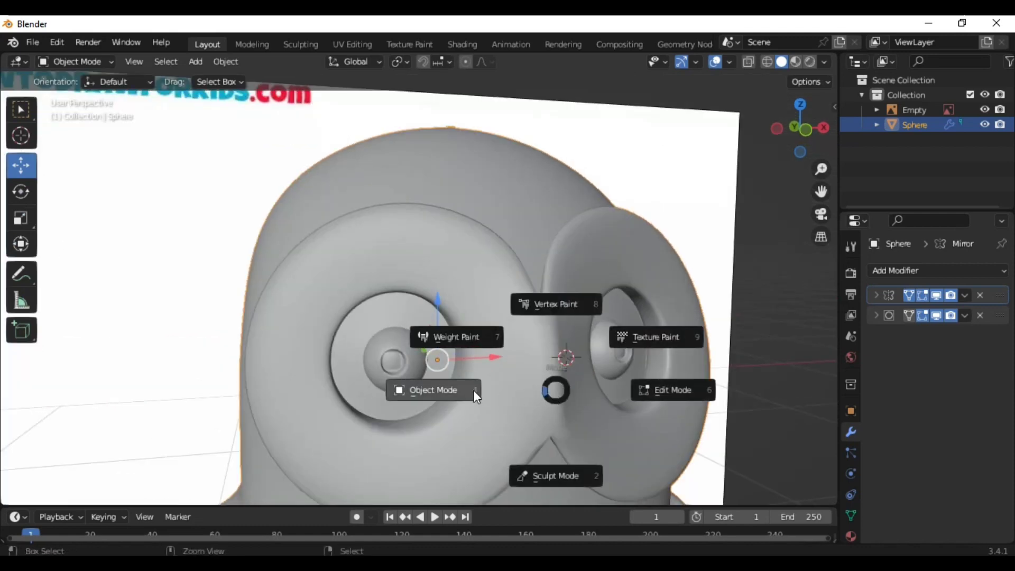
click(540, 486)
key(ctrl+Tab)
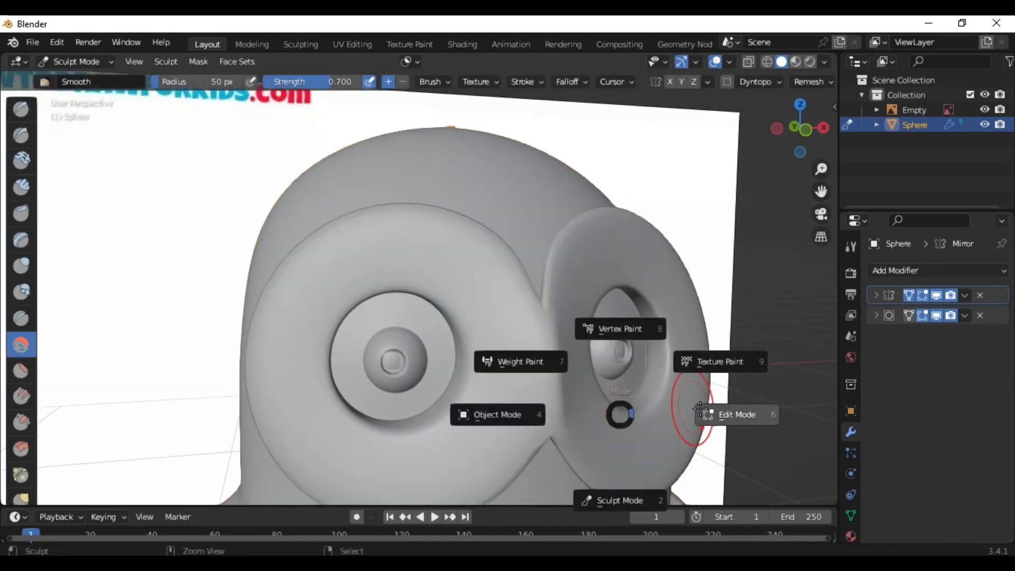
click(713, 412)
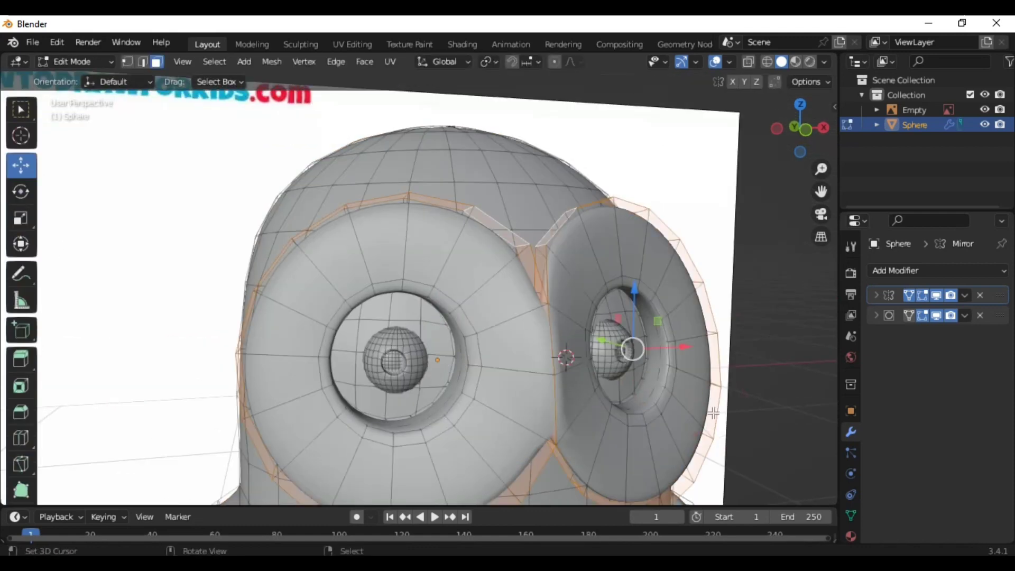
Step: In vertex select mode, move the vertices below the goggle seam toward the centre
click(129, 62)
mouse_move(537, 389)
middle_down()
mouse_move(530, 422)
mouse_move(523, 407)
middle_up()
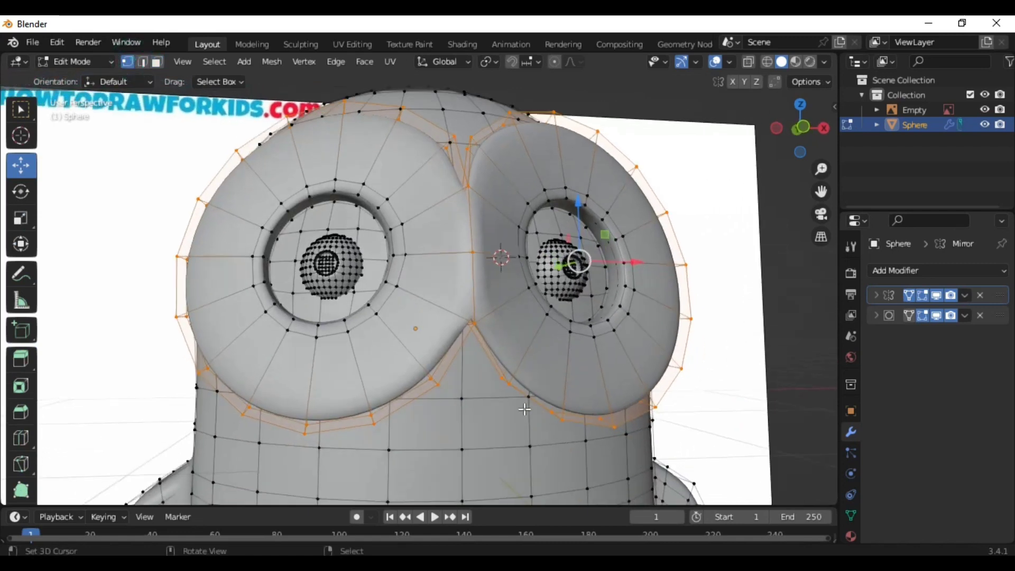
shift+click(507, 383)
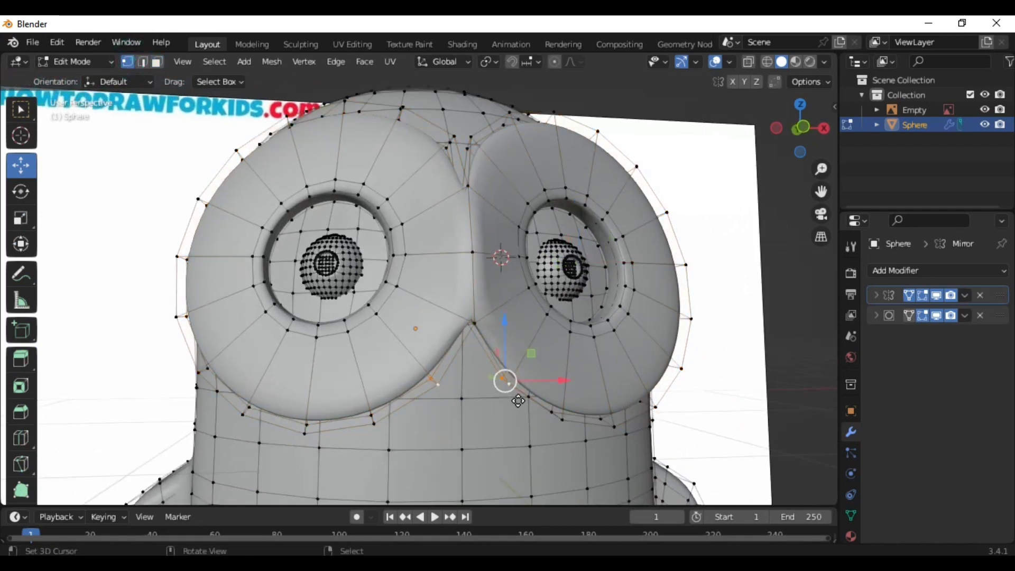
key(g)
click(438, 389)
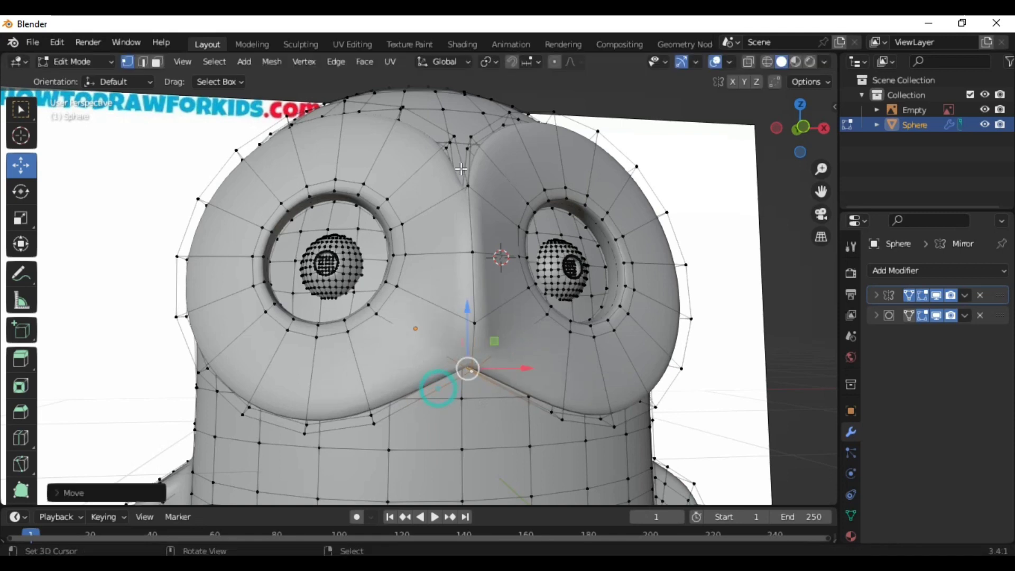
middle_drag(465, 370, 483, 291)
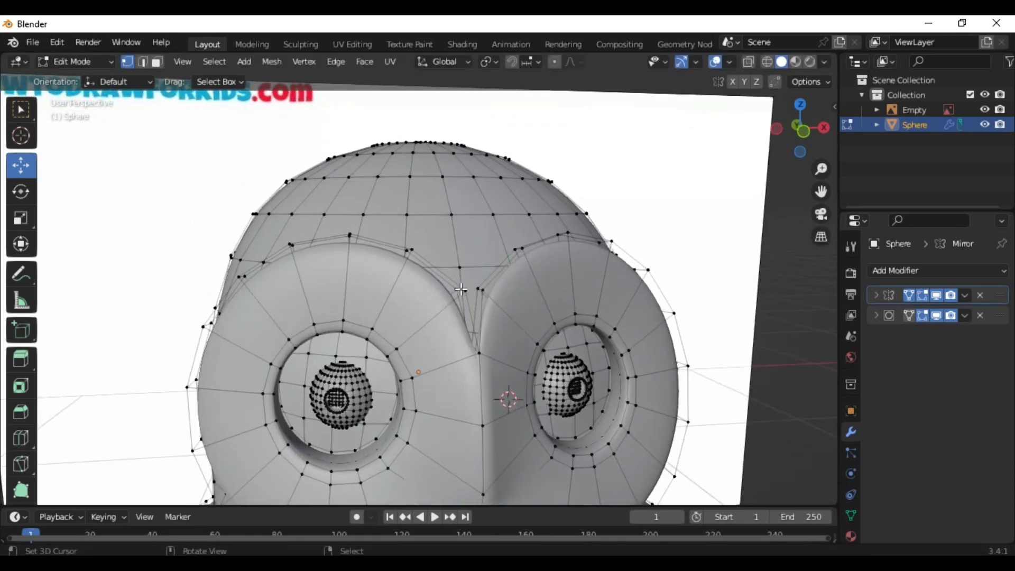
mouse_move(481, 290)
mouse_down()
mouse_move(436, 305)
mouse_move(477, 300)
mouse_up()
Step: Nudge the rim vertex and a path of rim vertices about 0.054 m so the frames meet cleanly
key(g)
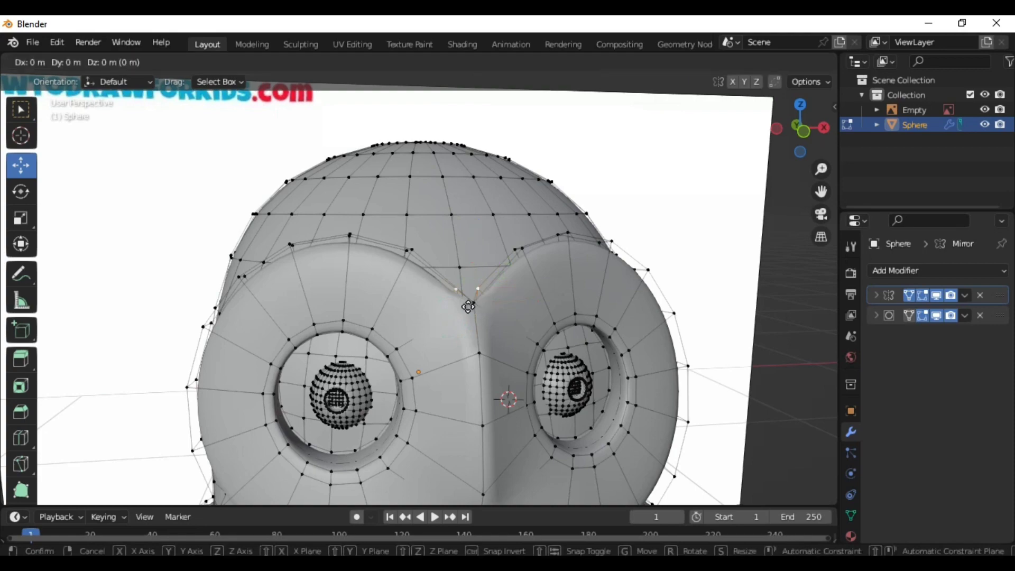
click(446, 308)
mouse_move(446, 307)
middle_down()
mouse_move(605, 334)
mouse_move(581, 358)
mouse_move(599, 435)
middle_up()
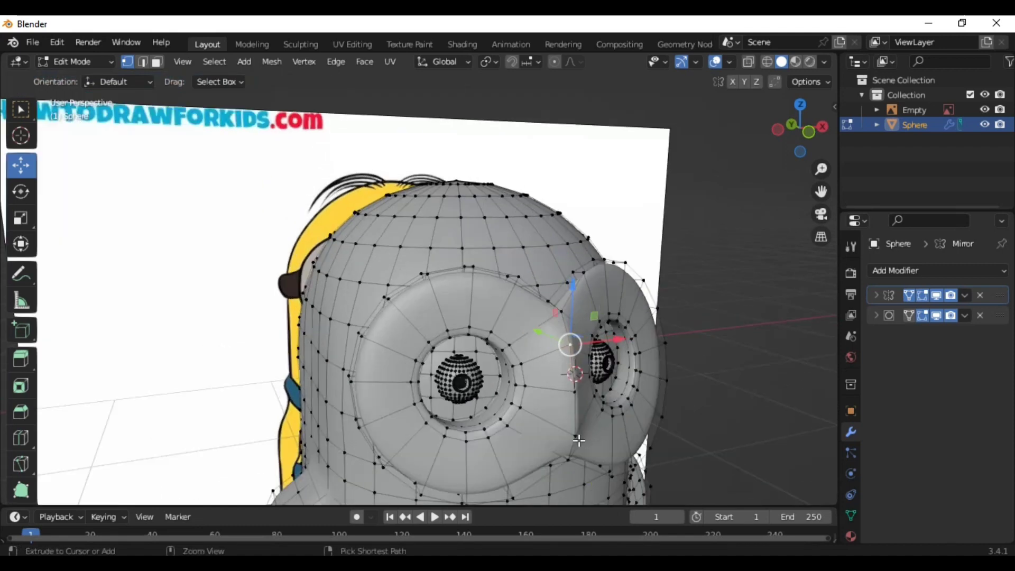
ctrl+click(578, 440)
drag(550, 377, 543, 375)
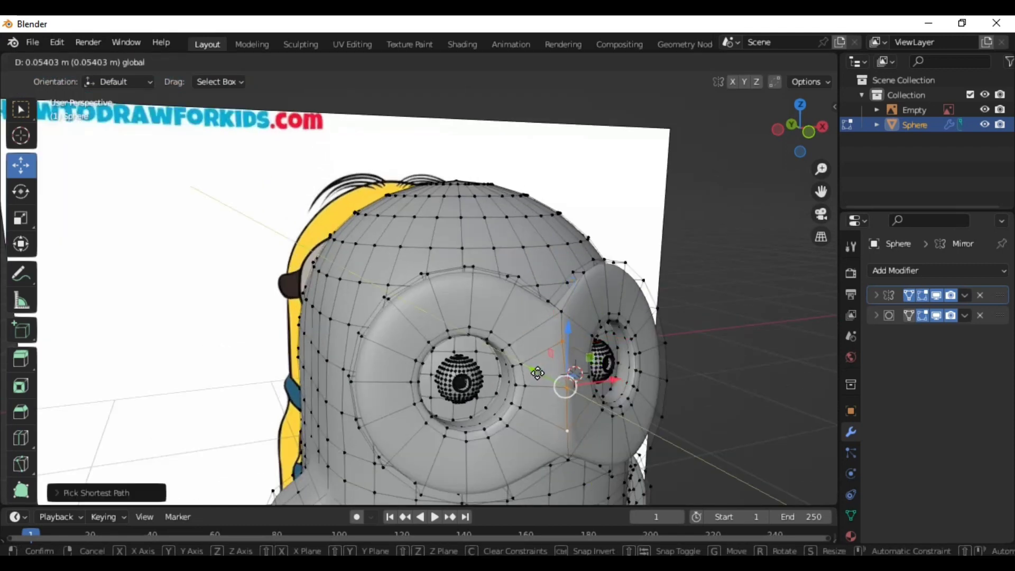
click(537, 373)
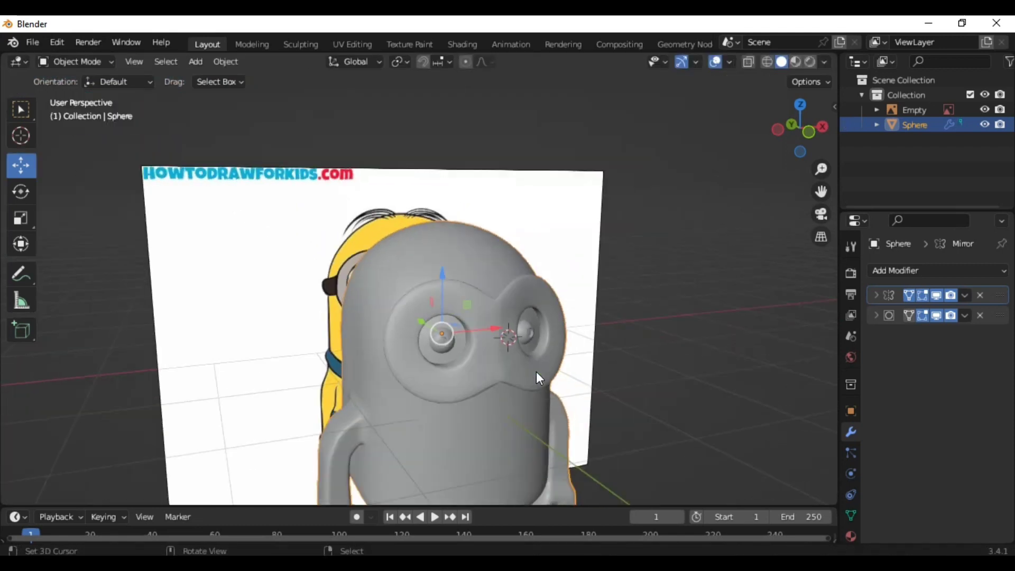
mouse_move(536, 372)
middle_down()
mouse_move(640, 391)
mouse_move(618, 423)
mouse_move(374, 338)
middle_up()
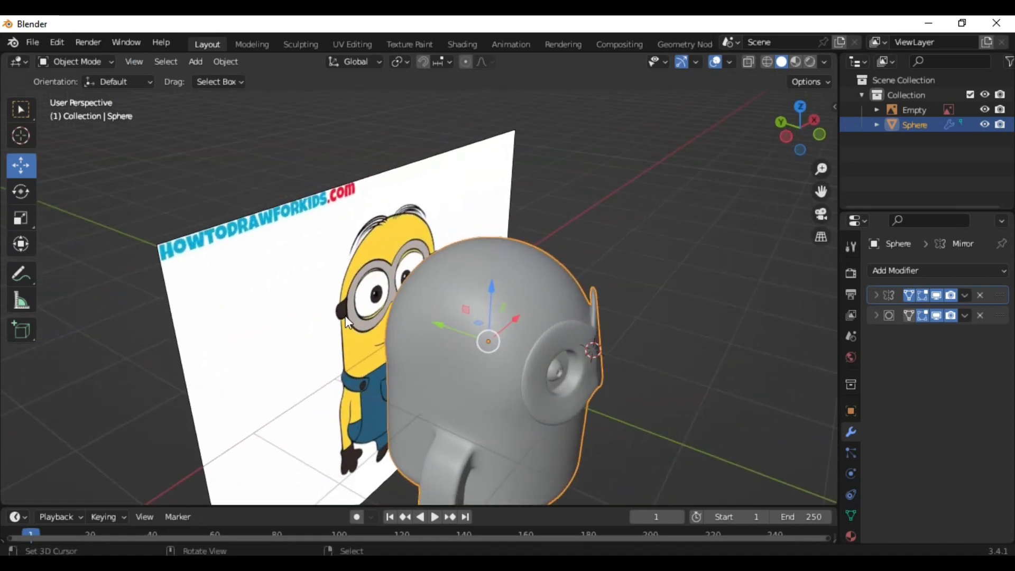
mouse_move(504, 389)
middle_down()
mouse_move(545, 377)
mouse_move(537, 333)
middle_up()
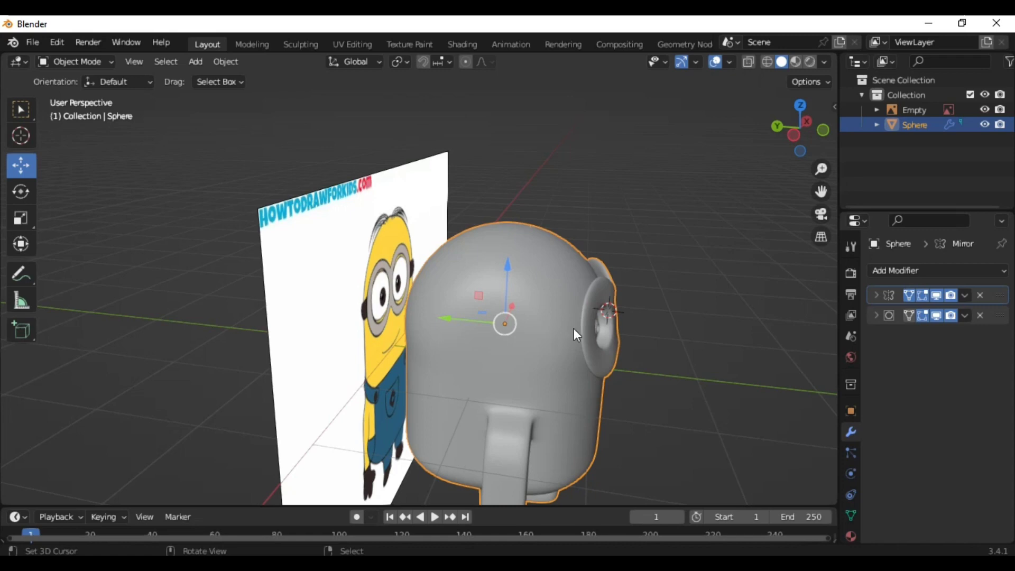
Step: In face-select Edit Mode, select the goggle rim's outer side face for the strap
mouse_move(384, 315)
middle_down()
mouse_move(539, 385)
mouse_move(397, 384)
mouse_move(497, 401)
middle_up()
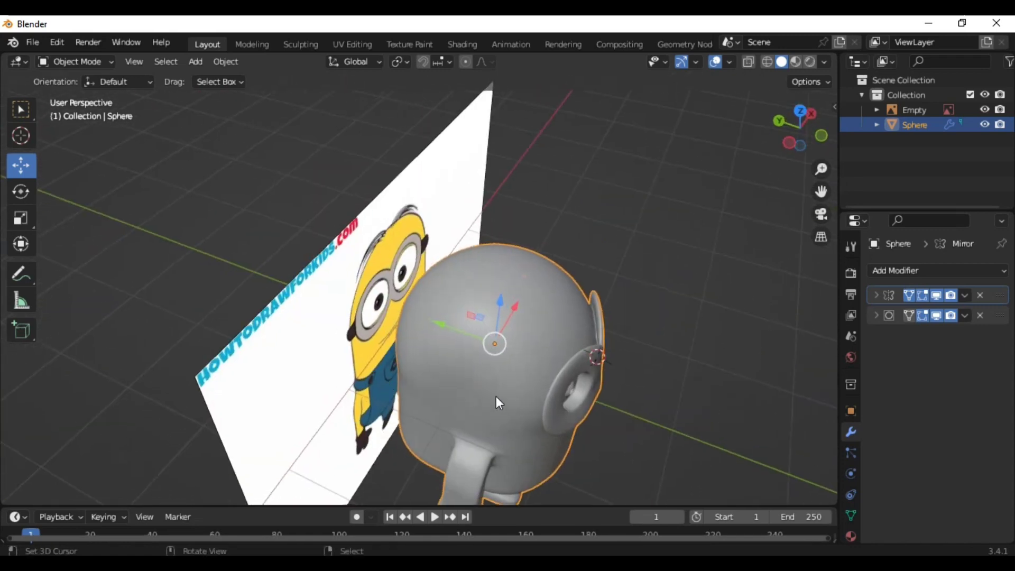
mouse_move(603, 311)
middle_down()
mouse_move(528, 414)
mouse_move(541, 414)
middle_up()
key(Tab)
scroll(541, 414, up, 2)
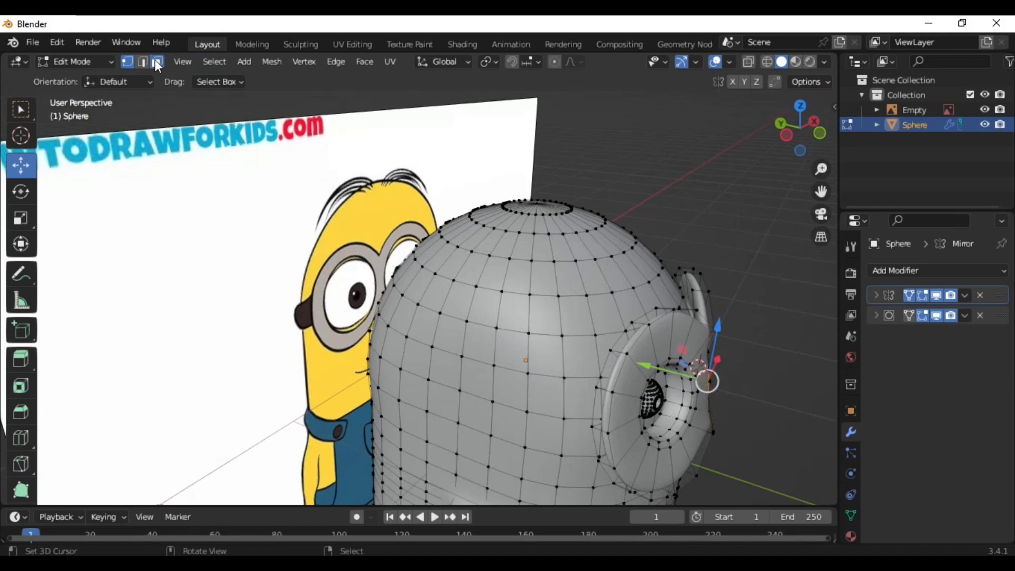
click(157, 62)
middle_drag(377, 217, 612, 306)
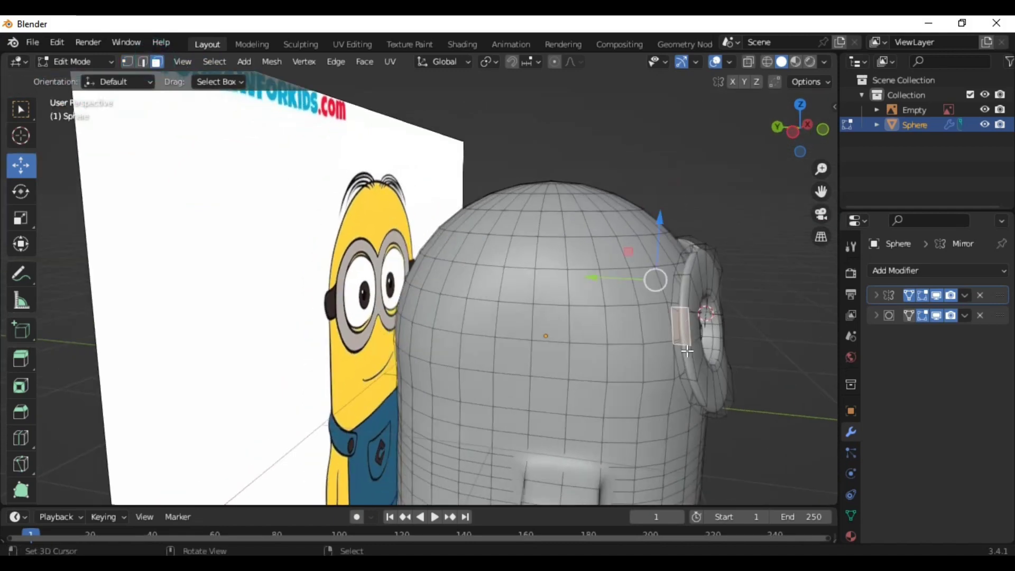
mouse_move(593, 372)
middle_down()
mouse_move(514, 359)
mouse_move(542, 364)
middle_up()
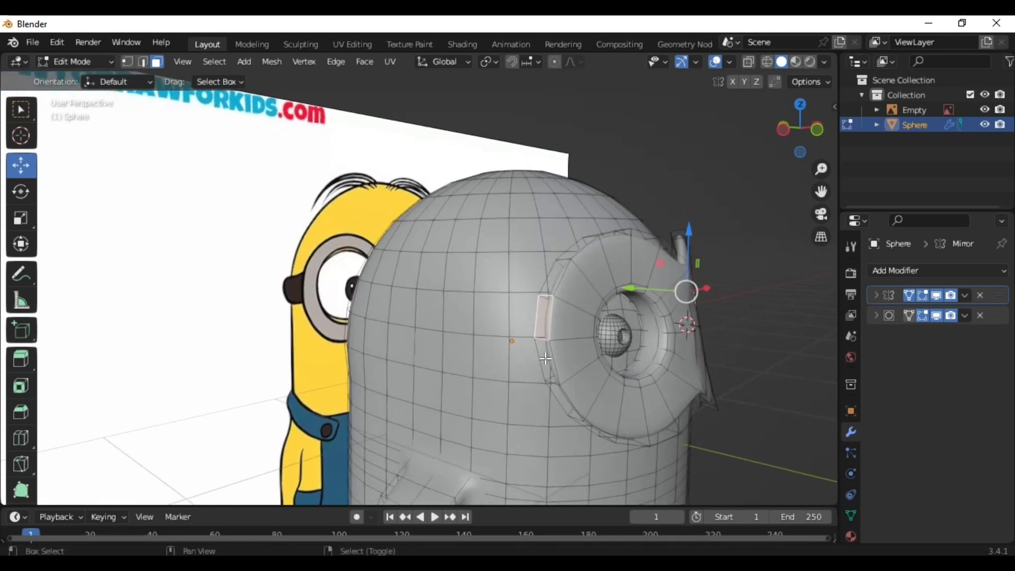
shift+click(550, 351)
Step: Extrude the rim's side face along Y to start the goggle strap
middle_drag(665, 345, 454, 378)
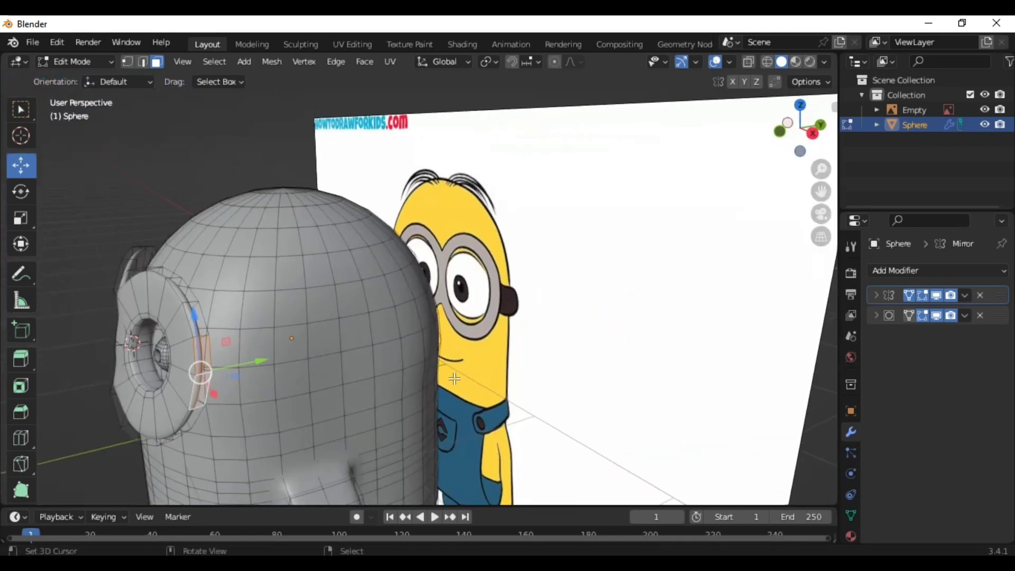
key(e)
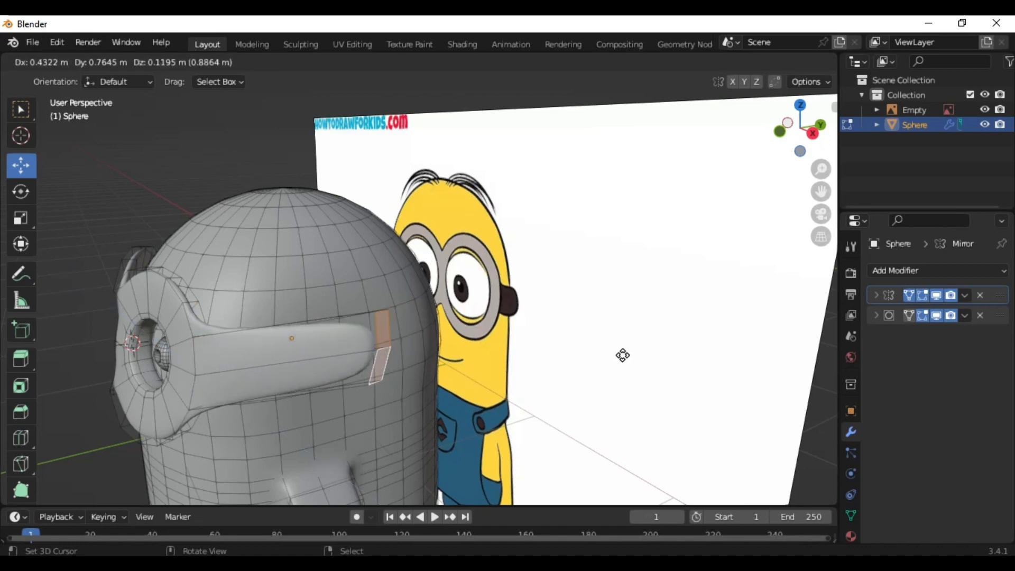
key(y)
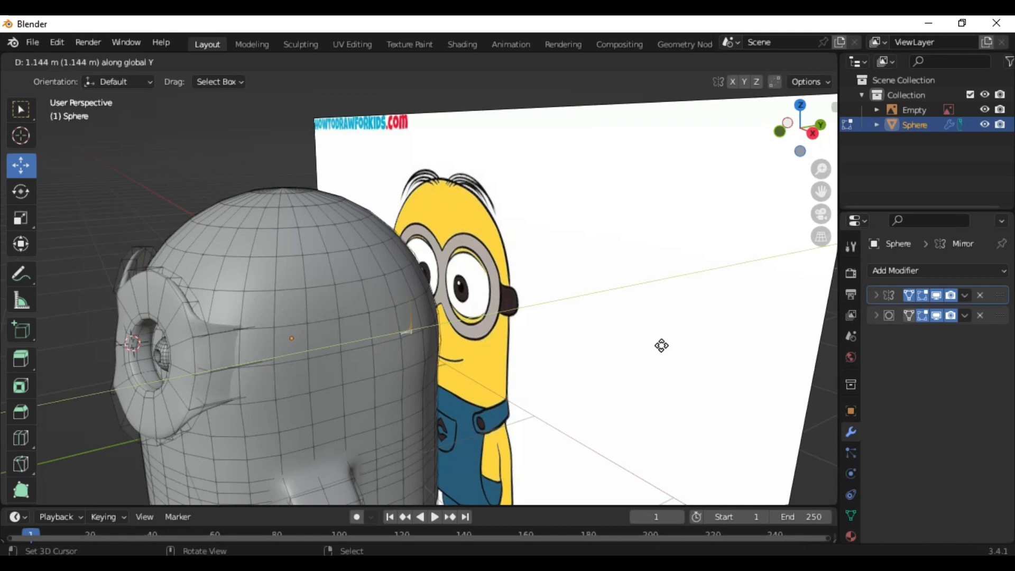
click(674, 342)
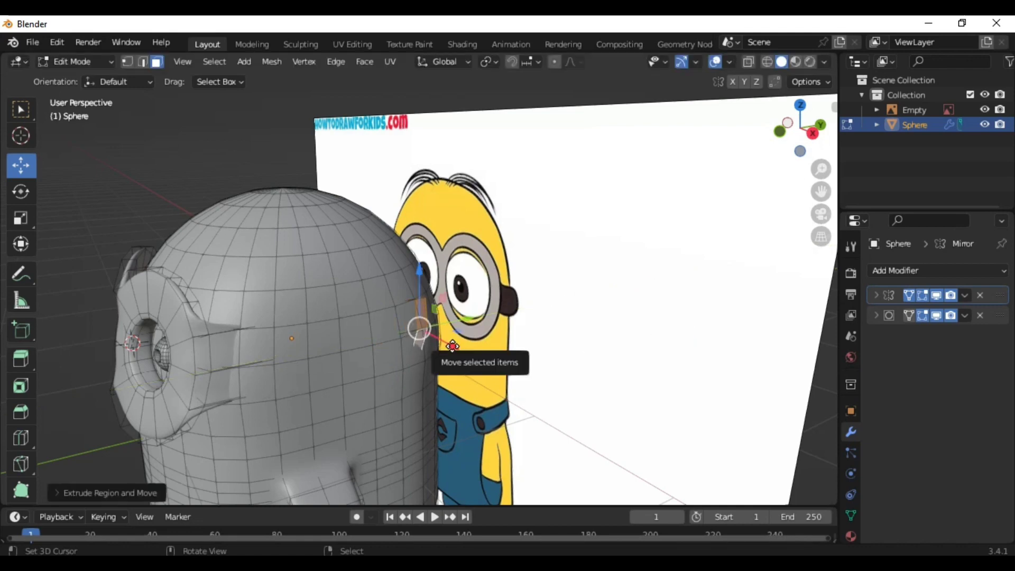
drag(421, 331, 463, 351)
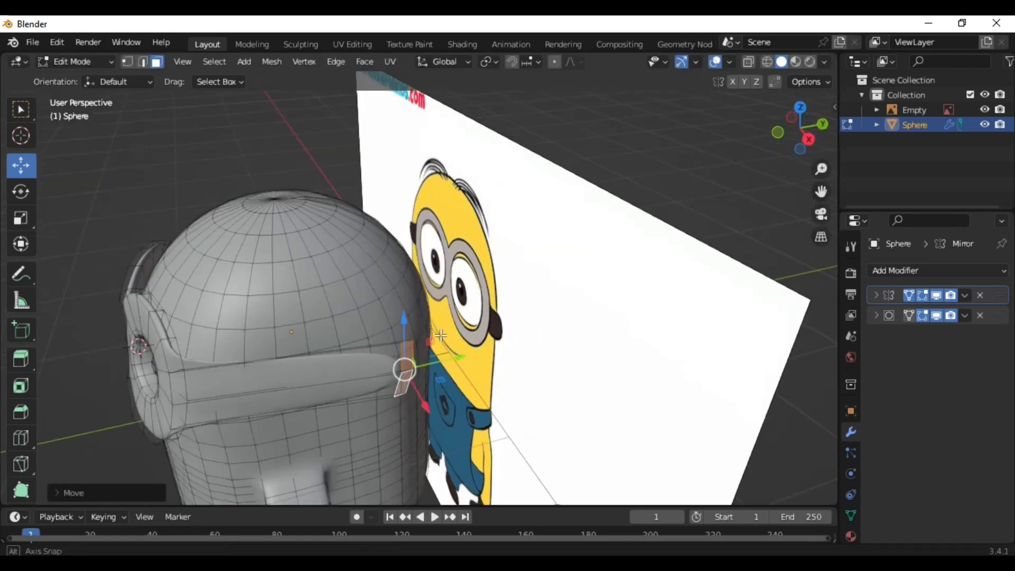
mouse_move(462, 351)
middle_down()
mouse_move(467, 343)
mouse_move(447, 359)
middle_up()
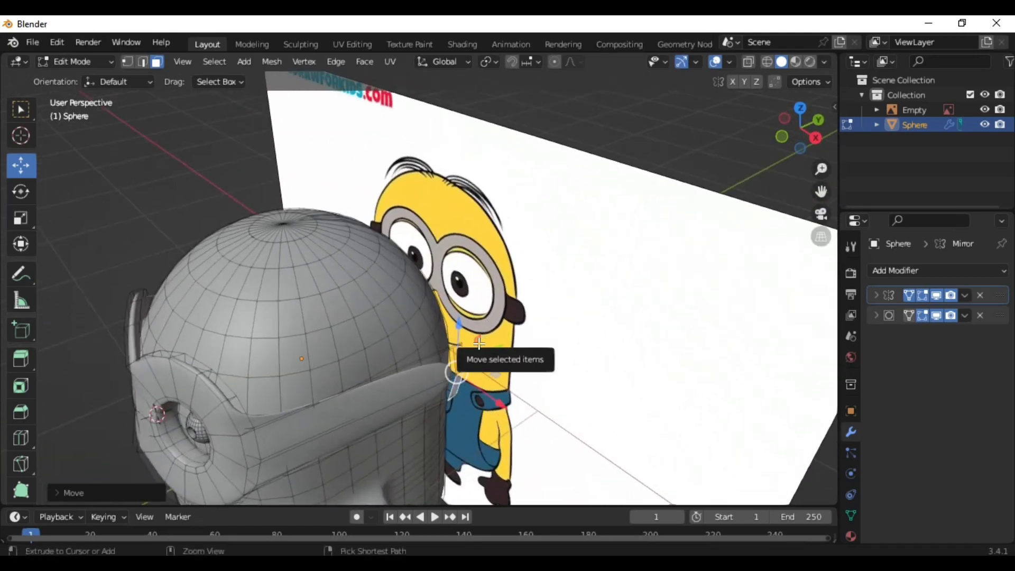
Step: Undo the strap end move and add another strap section past the head
key(ctrl+z)
key(ctrl+z)
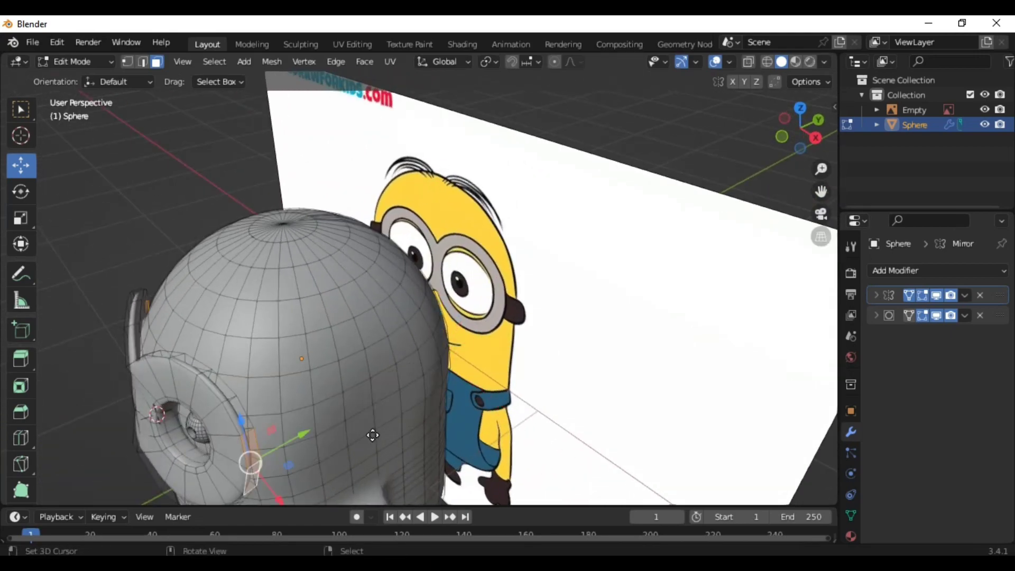
key(g)
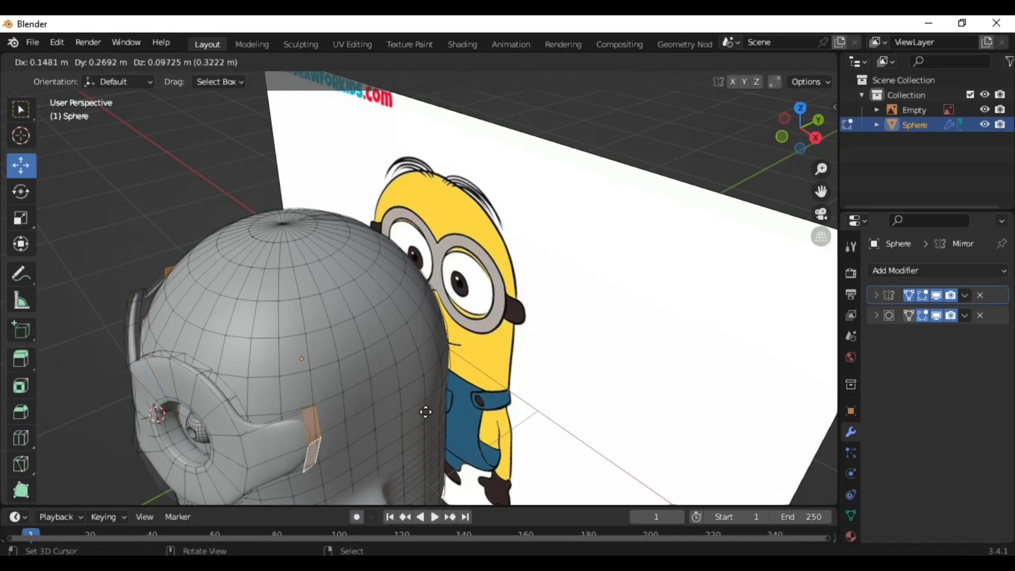
key(Escape)
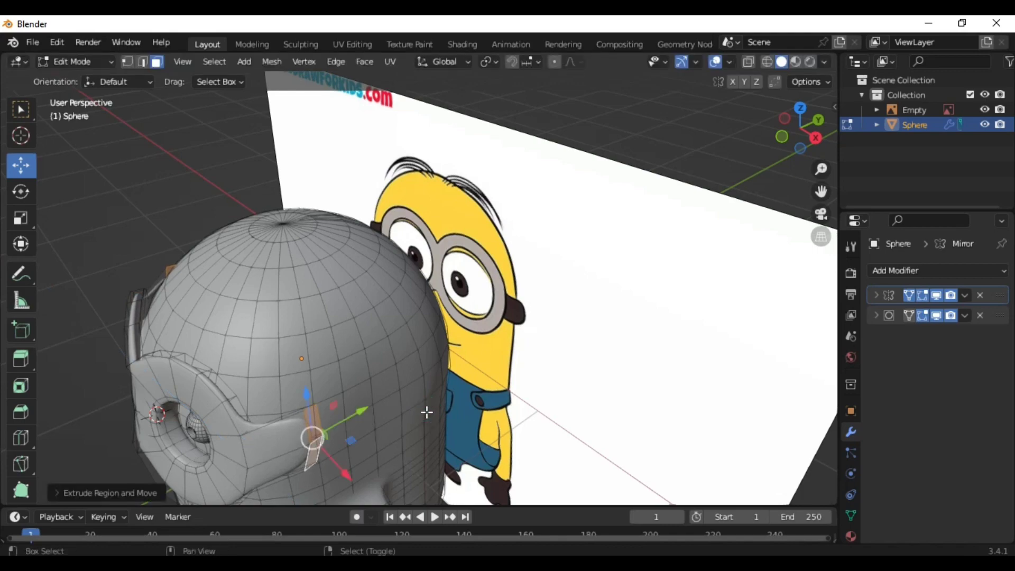
key(g)
click(427, 412)
middle_drag(403, 403, 467, 430)
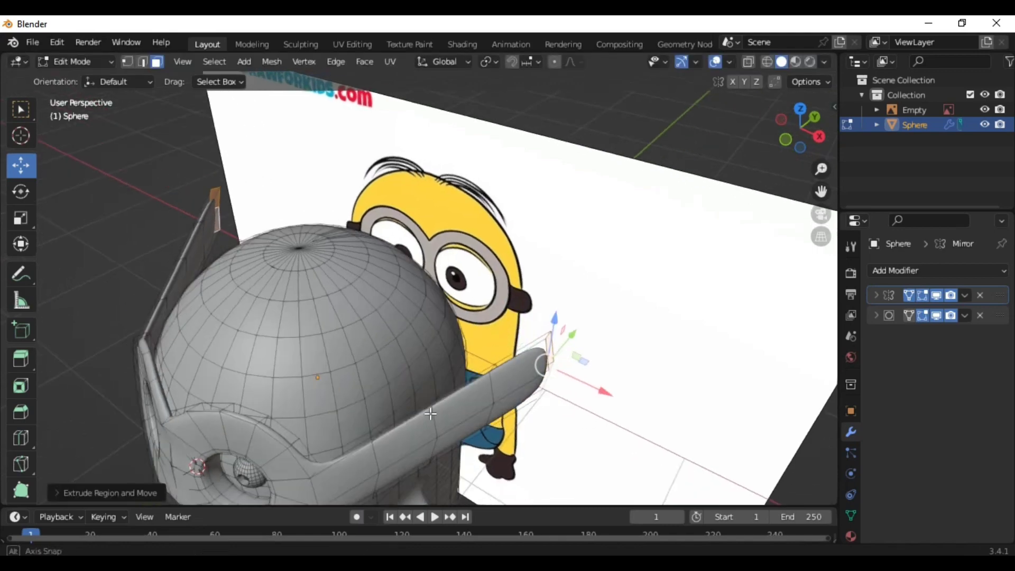
Step: In top view, undo the last two strap extrusions and reposition the strap end
click(799, 117)
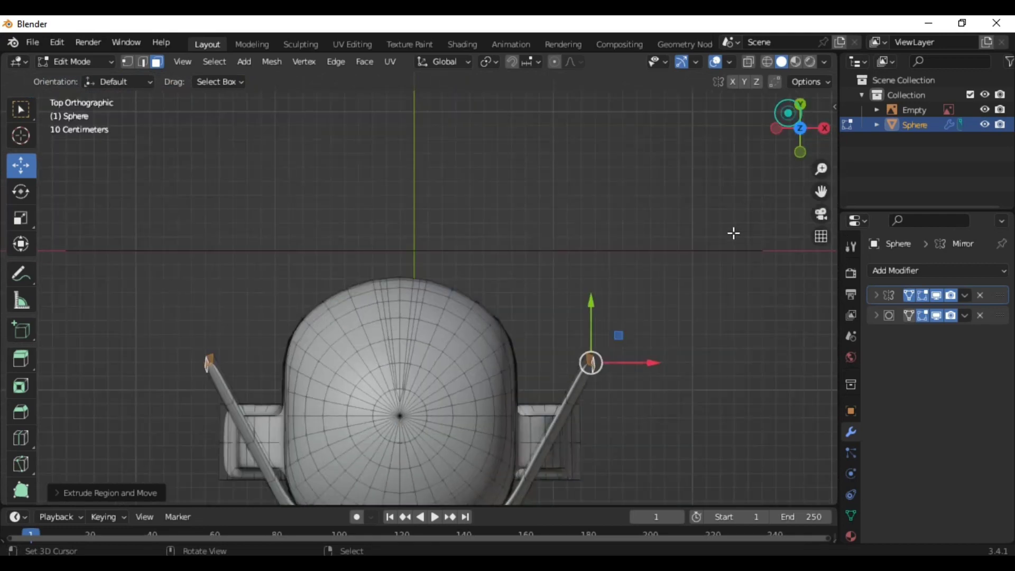
scroll(732, 233, down, 3)
scroll(749, 257, up, 3)
scroll(589, 389, up, 1)
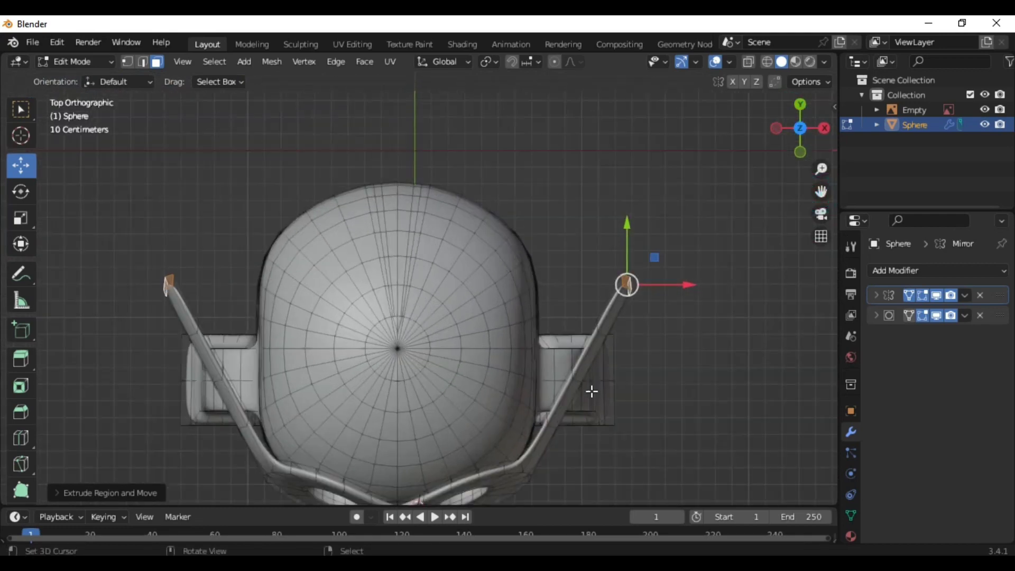
scroll(594, 396, down, 1)
key(ctrl+z)
key(ctrl+z)
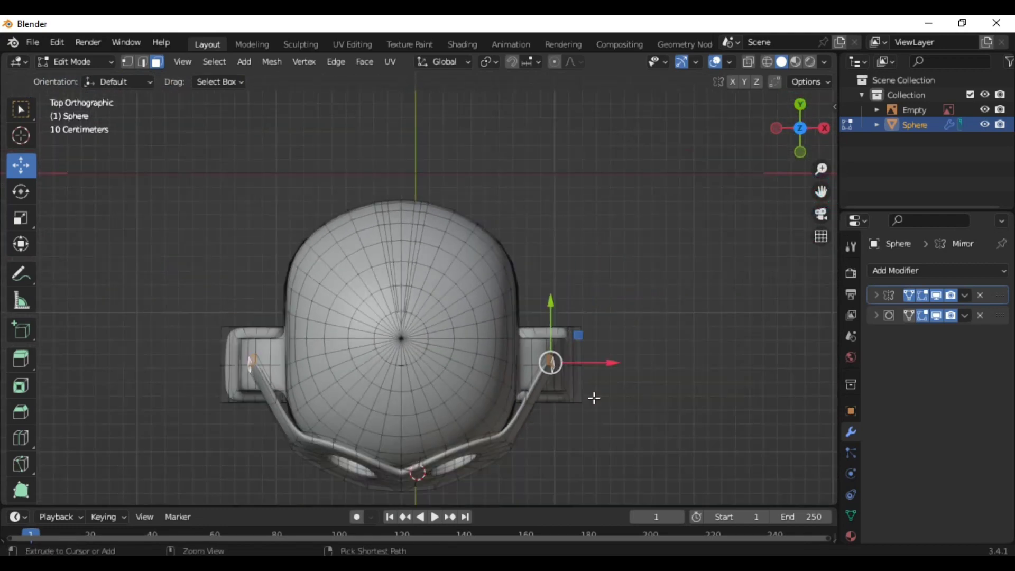
key(ctrl+z)
scroll(593, 399, up, 1)
drag(611, 421, 598, 423)
key(g)
key(y)
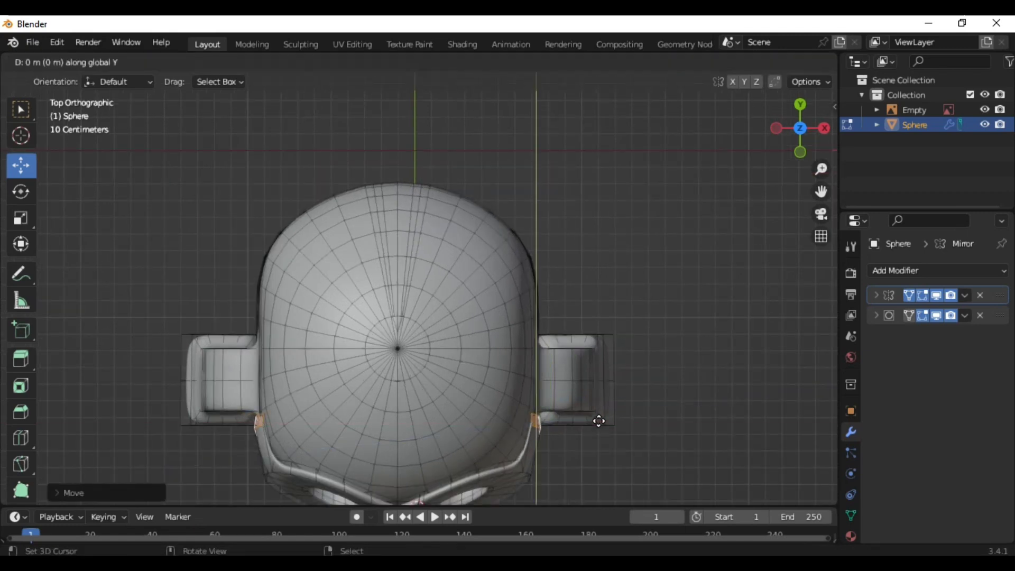
right_click(594, 387)
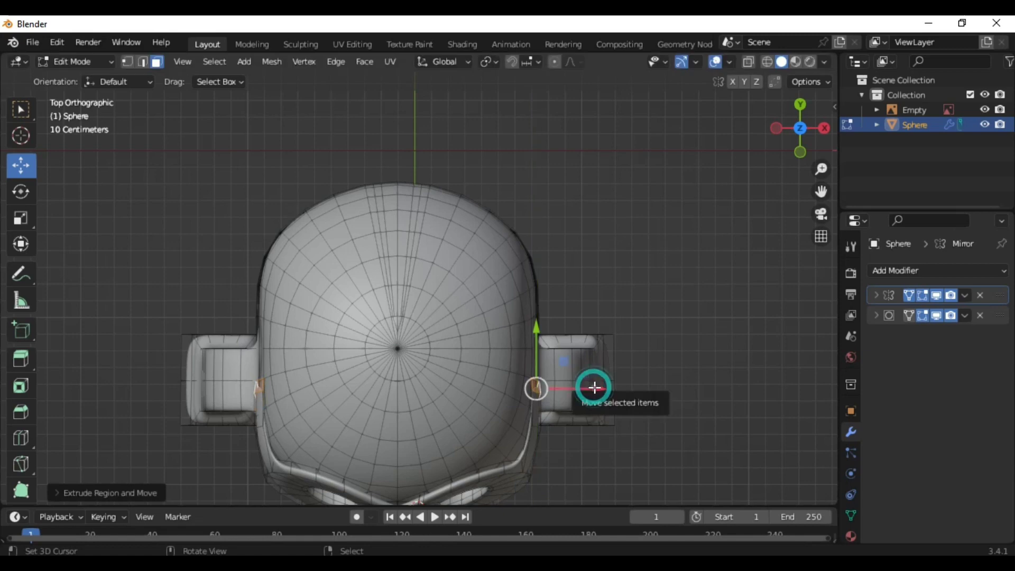
drag(593, 387, 603, 390)
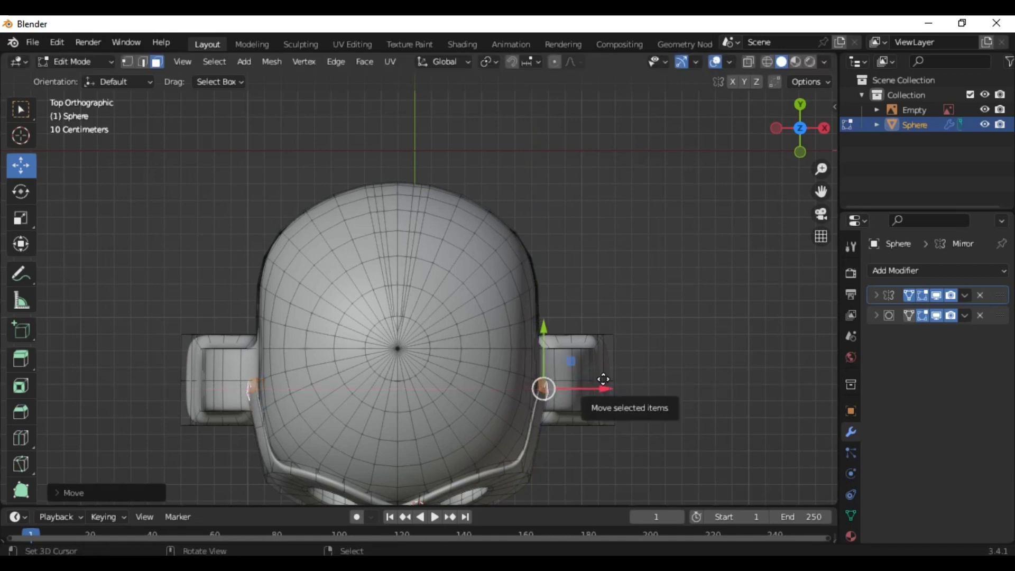
Step: Extend the strap backward along Y in two more sections behind the head
key(g)
key(z)
key(z)
key(z)
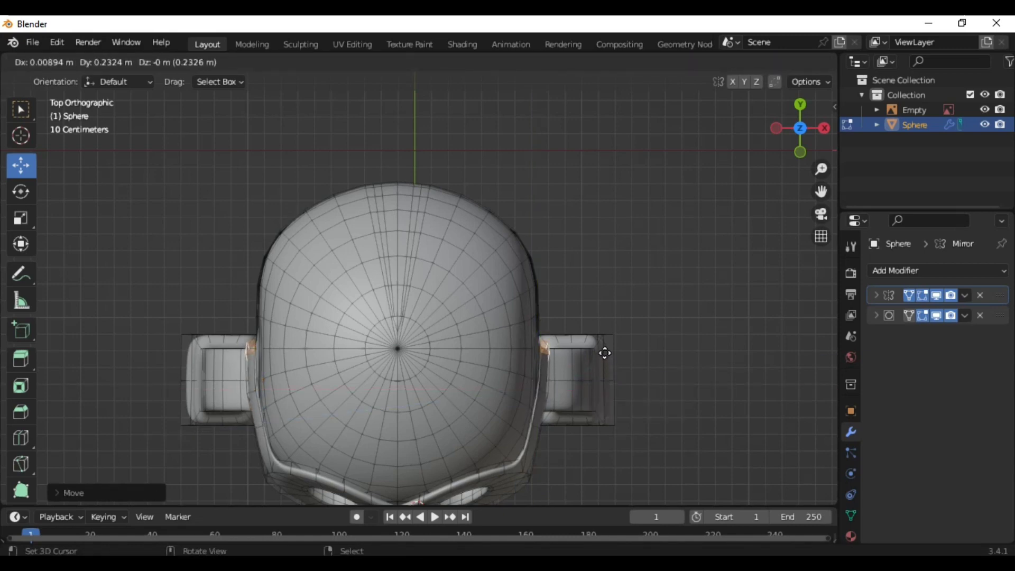
click(604, 353)
key(g)
key(y)
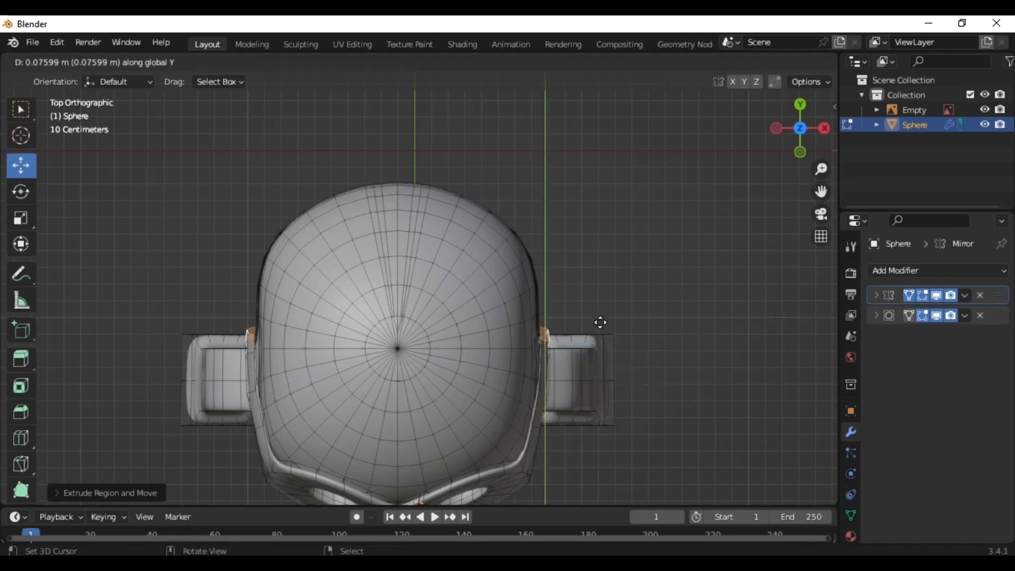
click(600, 302)
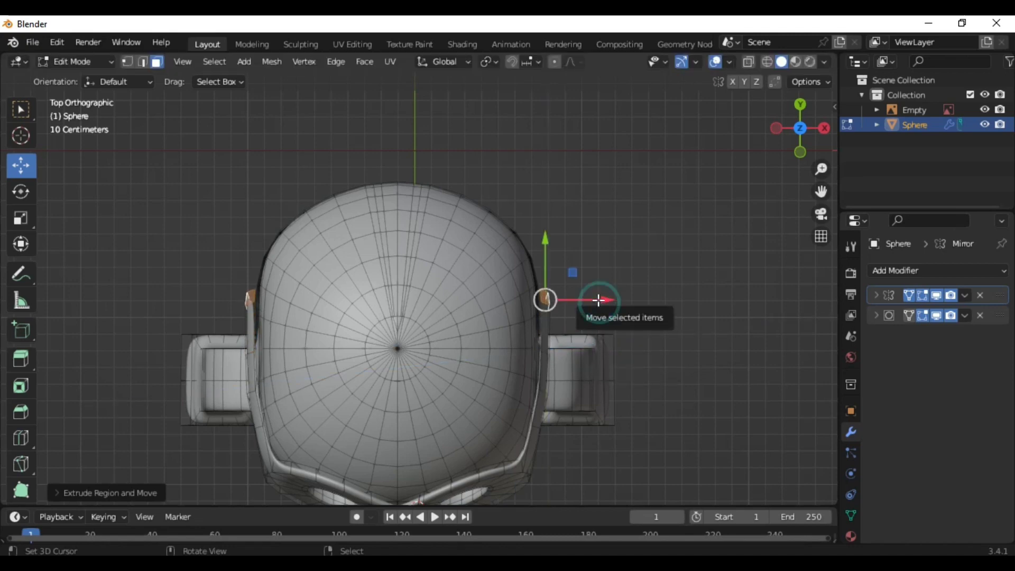
key(e)
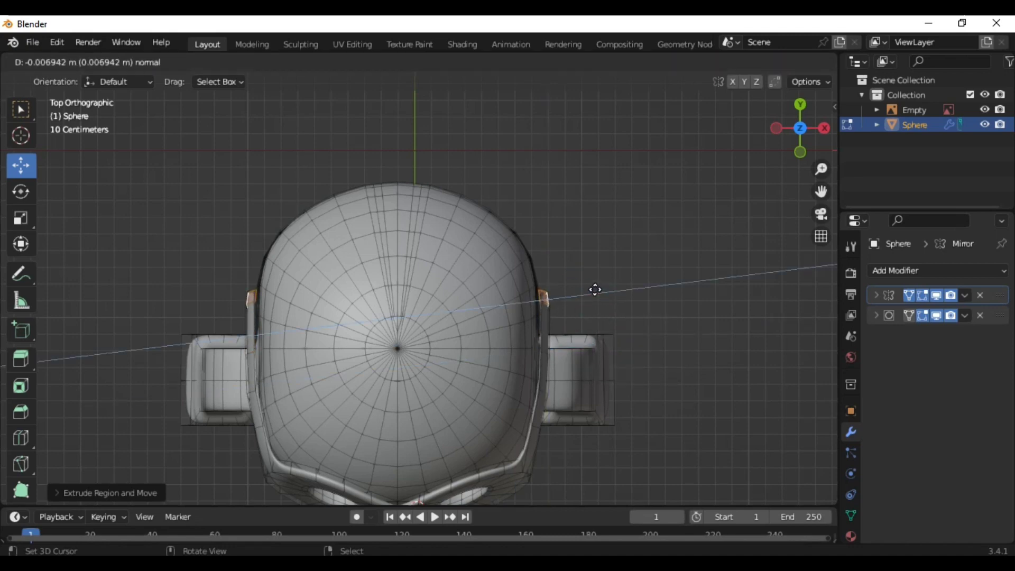
key(y)
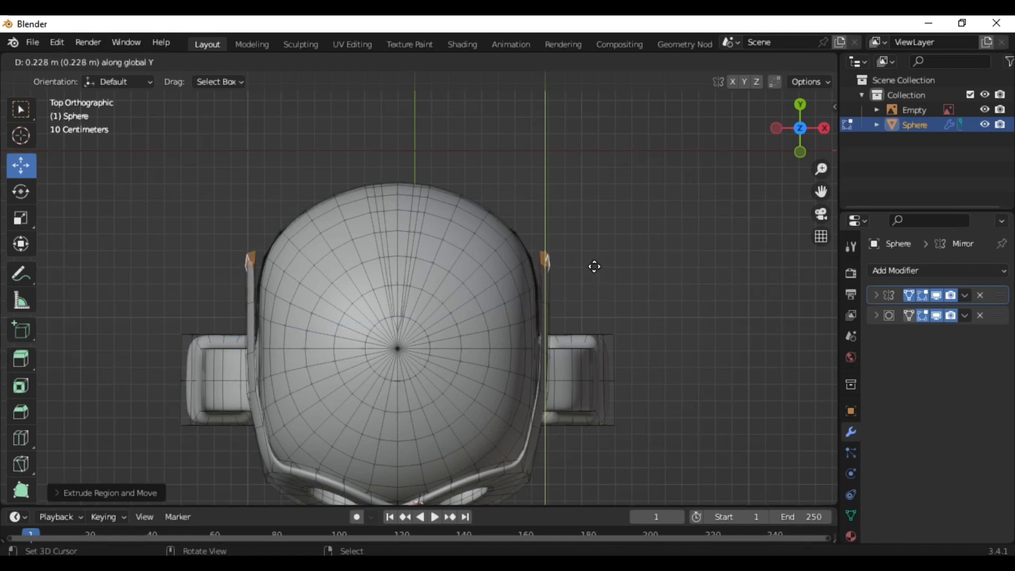
click(594, 266)
Step: Curve the strap end inward with further extrusions toward the back centre
drag(607, 262, 593, 262)
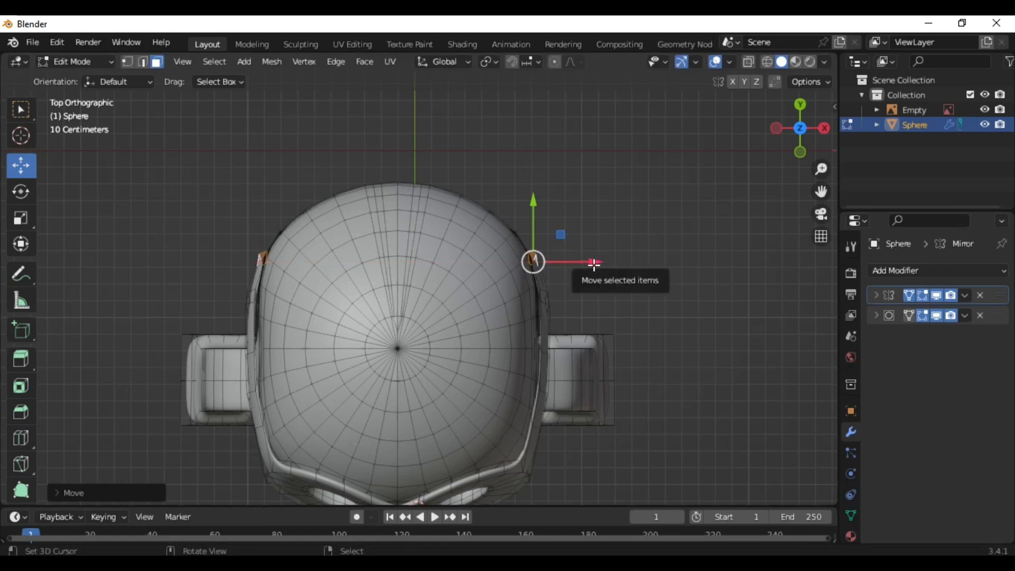
key(g)
key(y)
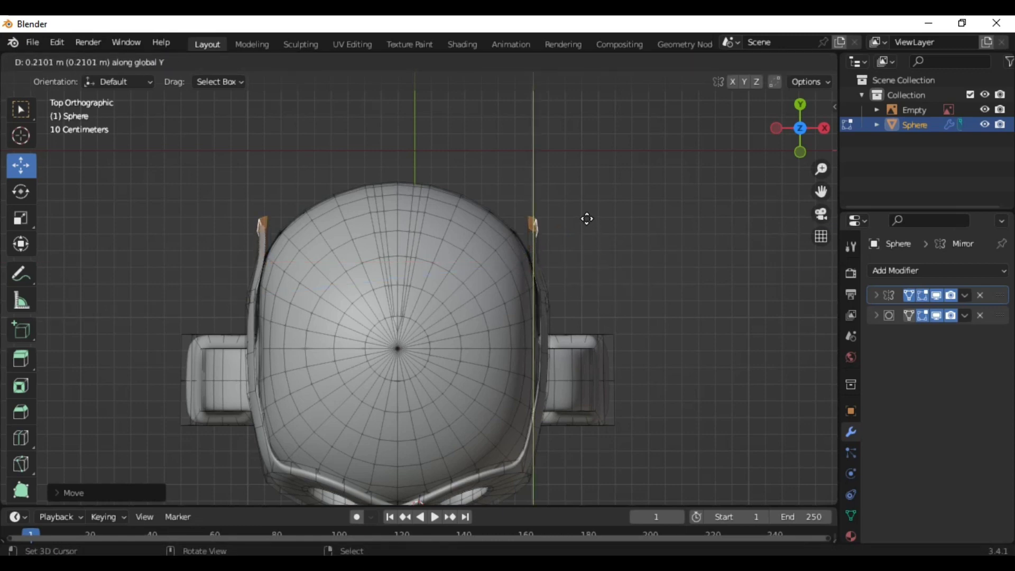
click(584, 217)
key(e)
right_click(587, 214)
mouse_move(595, 211)
mouse_down()
mouse_move(553, 213)
mouse_move(561, 223)
mouse_up()
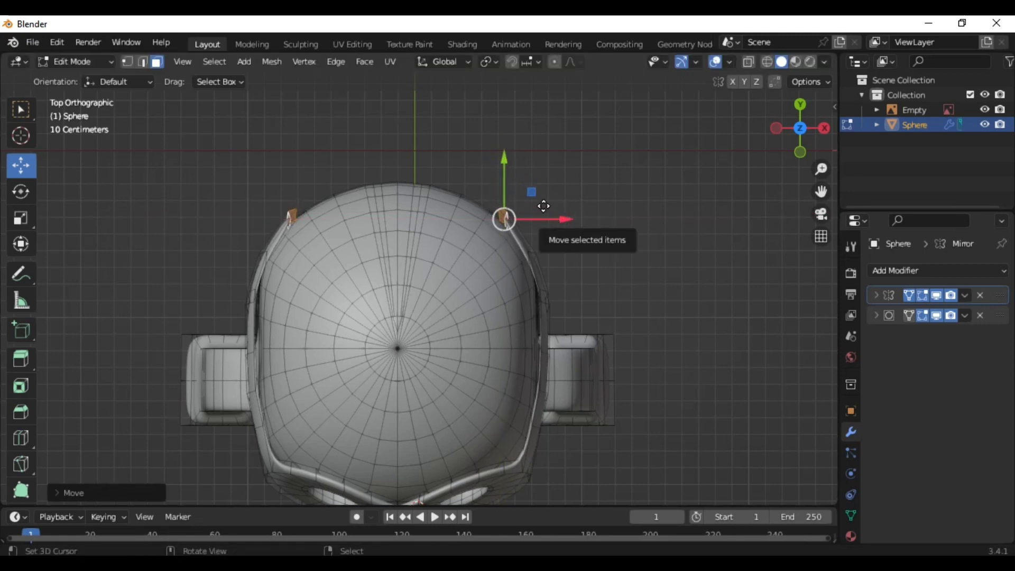
key(e)
key(y)
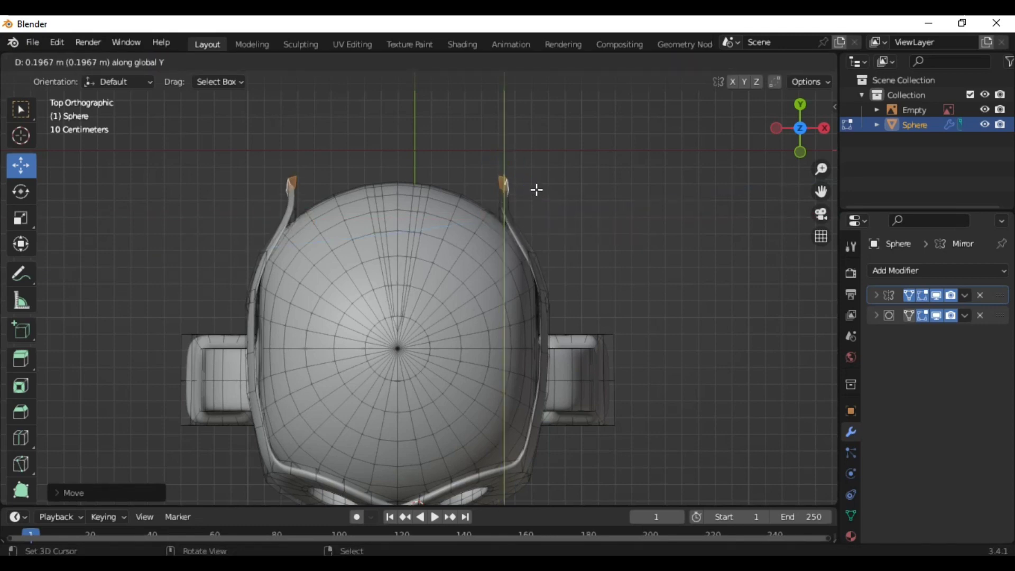
click(535, 188)
drag(535, 186, 525, 188)
Step: Extend the strap along X until its ends meet at the centre, then exit to Object Mode
drag(464, 132, 468, 143)
key(g)
key(x)
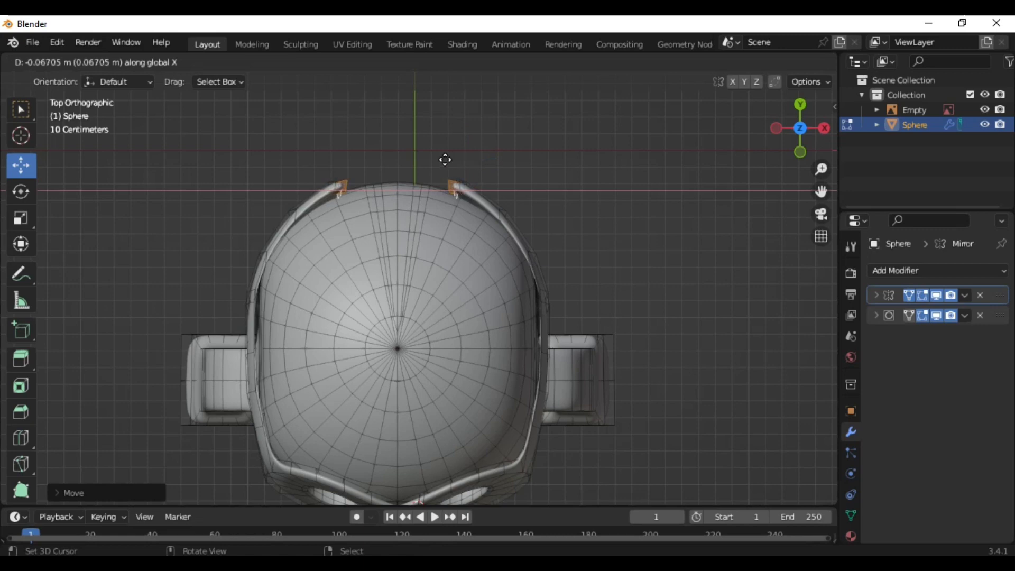
click(442, 159)
key(e)
right_click(438, 158)
drag(422, 162, 426, 153)
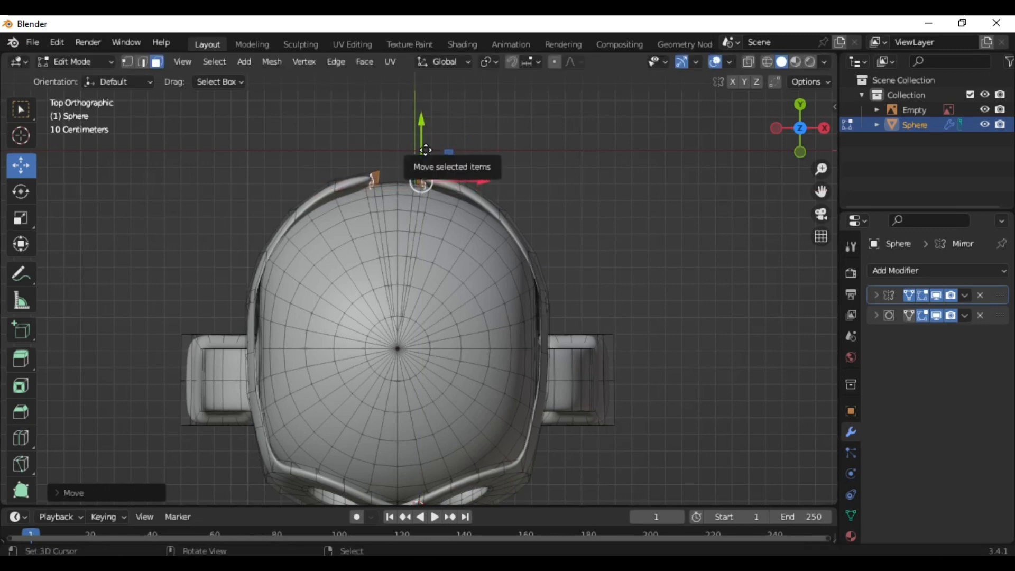
key(g)
key(x)
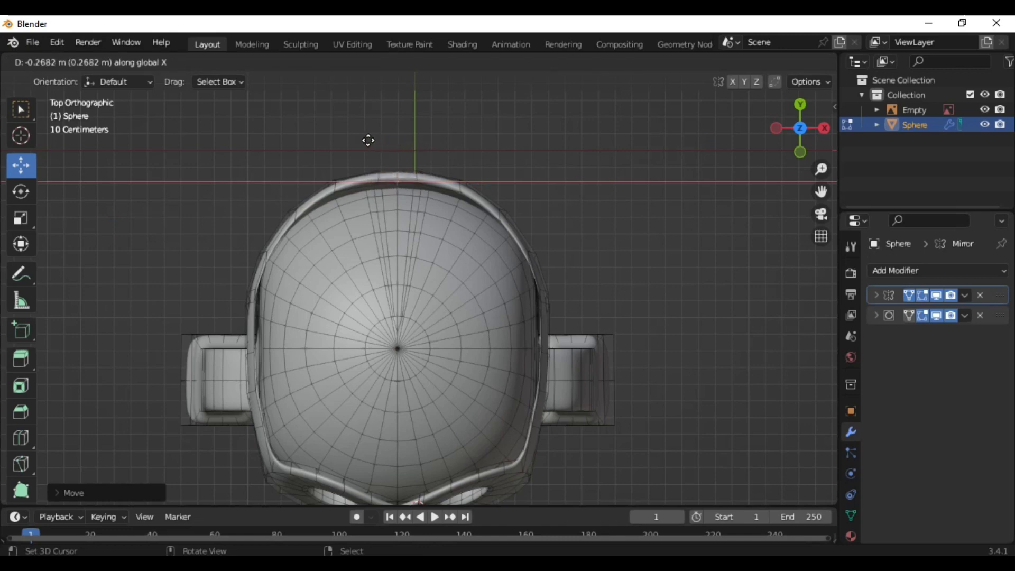
click(369, 140)
scroll(505, 265, down, 3)
key(Tab)
mouse_move(498, 309)
middle_down()
mouse_move(485, 374)
mouse_move(559, 235)
mouse_move(590, 218)
mouse_move(433, 239)
mouse_move(496, 205)
mouse_move(657, 237)
mouse_move(552, 256)
middle_up()
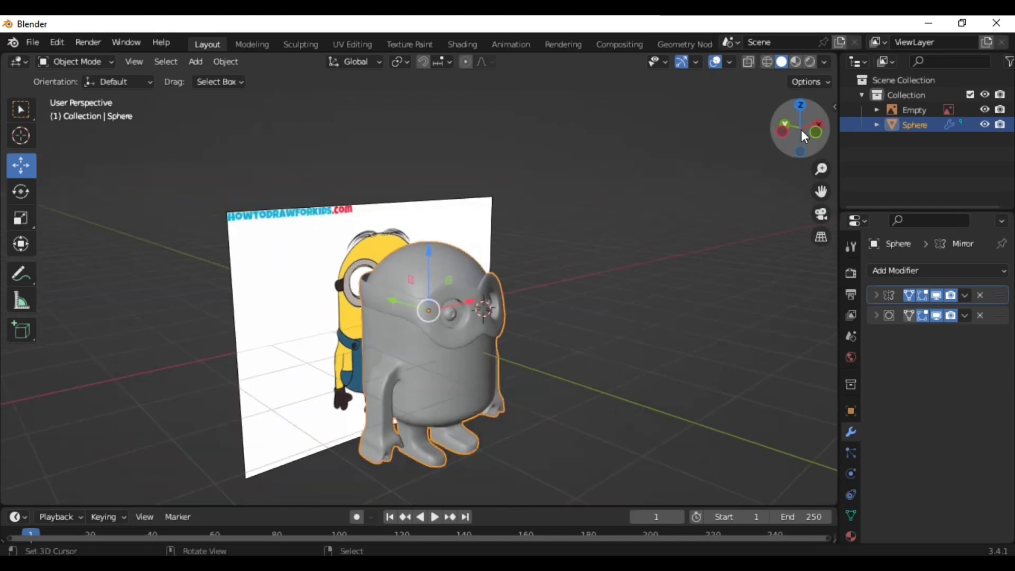
Step: Switch to front view in Edit Mode and frame the minion's face
click(816, 132)
scroll(671, 288, up, 3)
key(Tab)
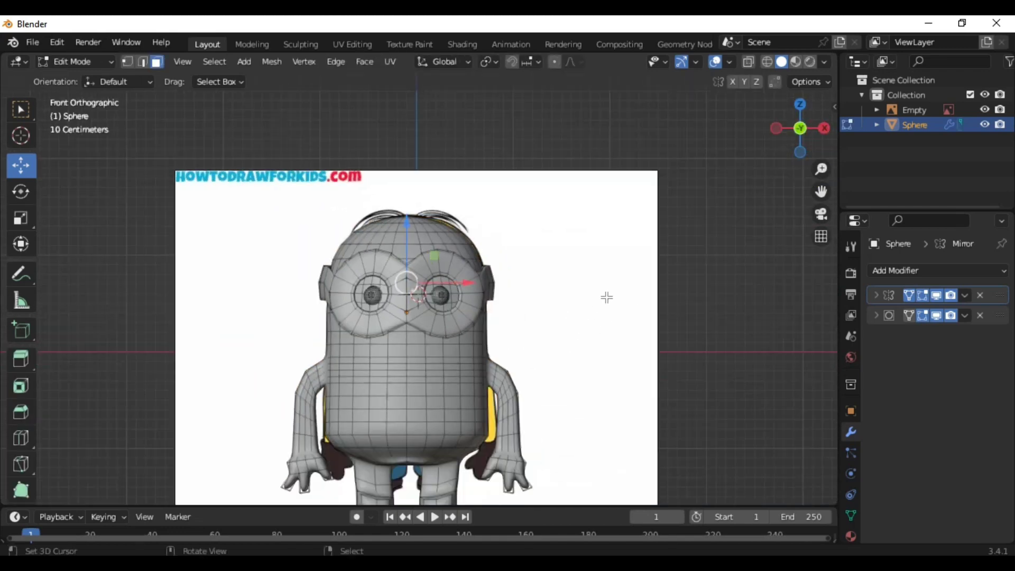
scroll(607, 297, down, 1)
drag(820, 191, 776, 213)
scroll(776, 213, up, 1)
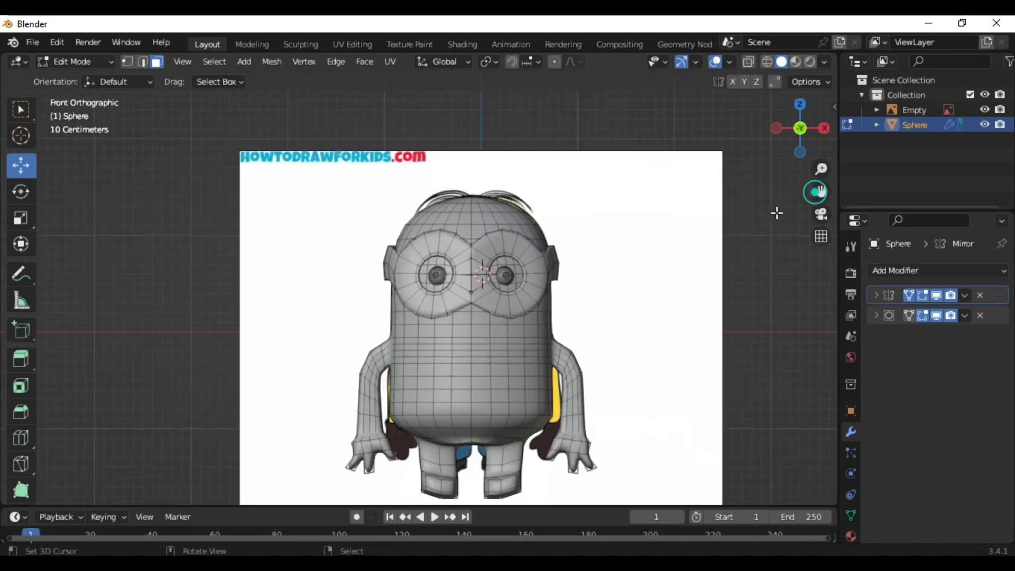
scroll(522, 379, up, 3)
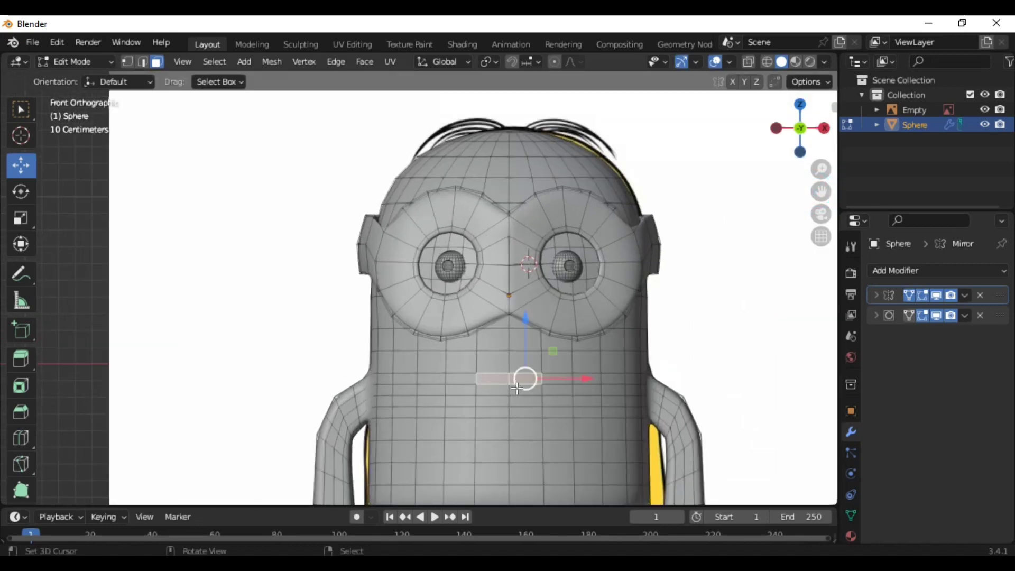
Step: Cancel a delete, then return to front view and frame the mouth area
key(x)
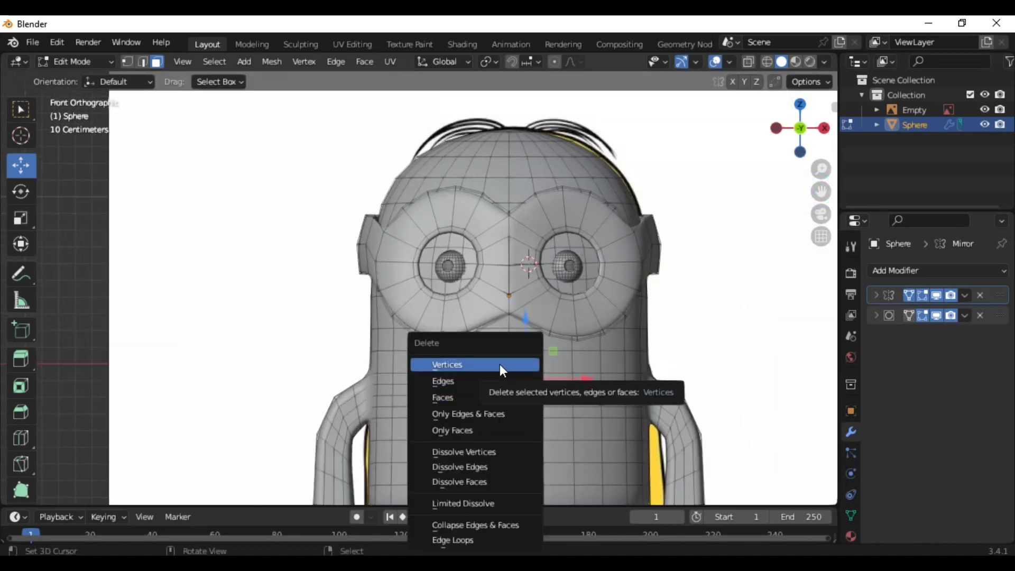
mouse_move(306, 300)
middle_down()
mouse_move(453, 302)
mouse_move(333, 323)
middle_up()
scroll(333, 323, down, 4)
click(816, 148)
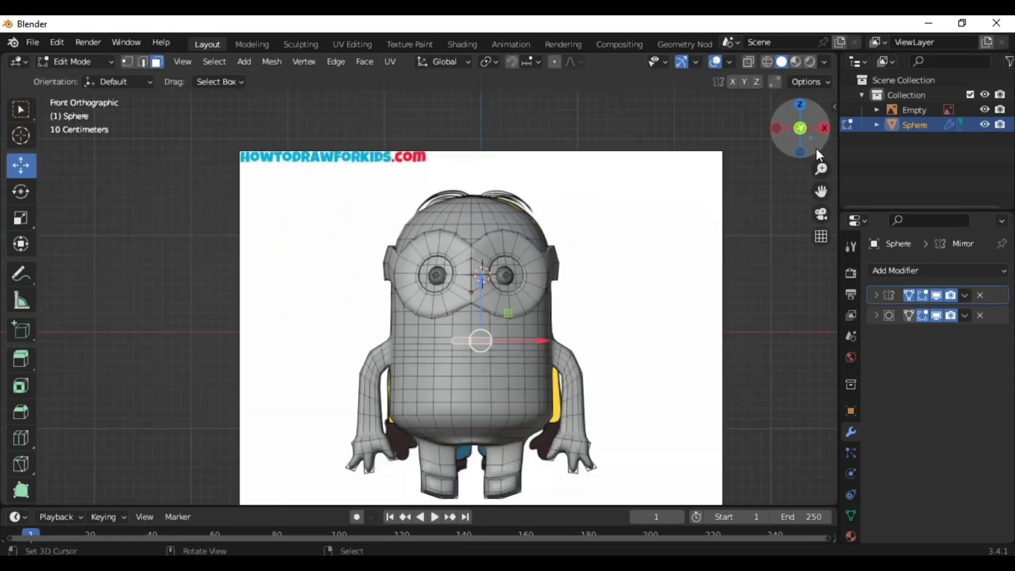
scroll(732, 241, up, 5)
drag(819, 192, 722, 295)
scroll(722, 295, up, 3)
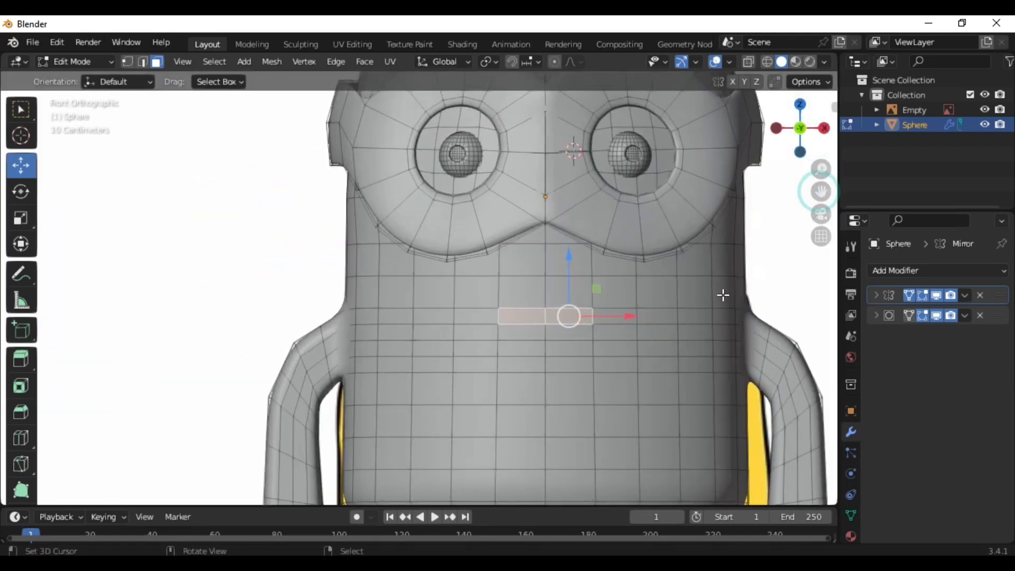
Step: Delete the mouth vertices to leave an opening, after undoing an edge delete
key(x)
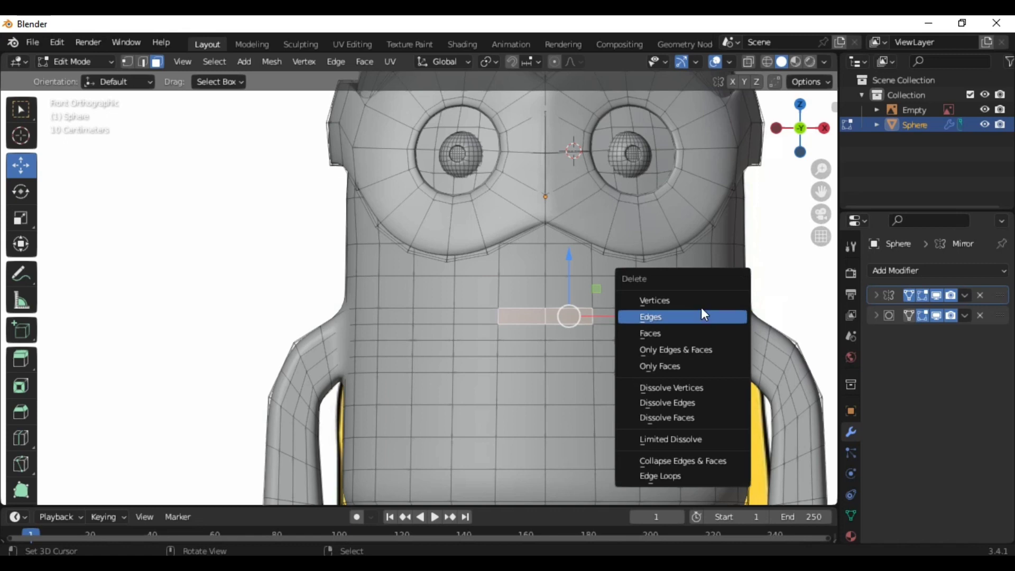
click(700, 307)
key(ctrl+z)
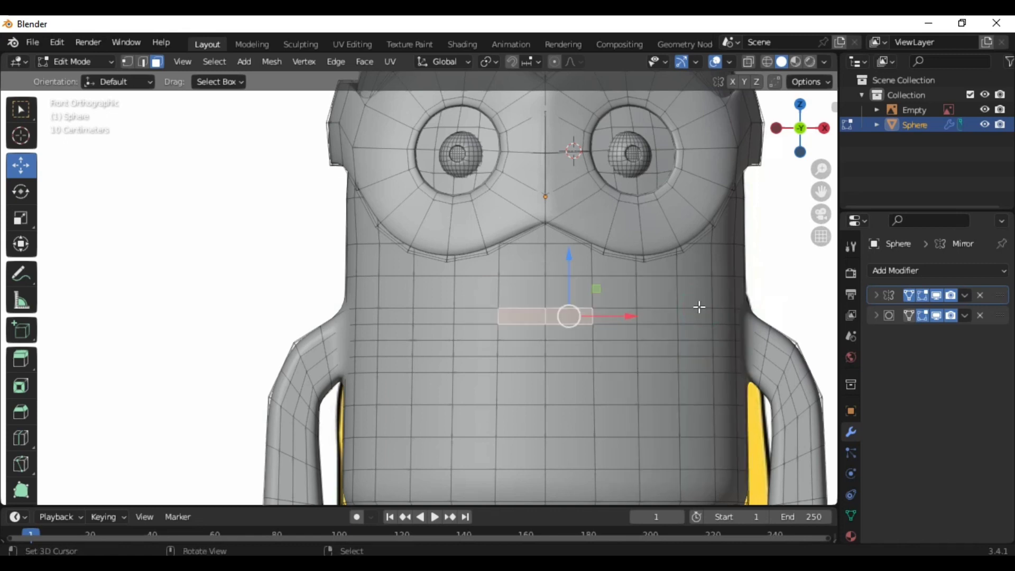
key(x)
click(695, 287)
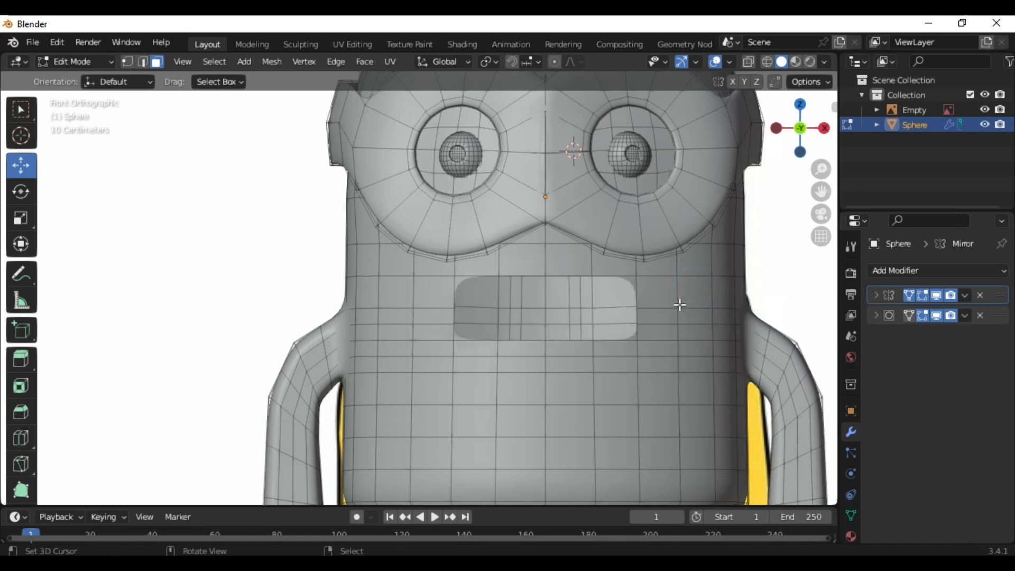
scroll(676, 301, down, 3)
mouse_move(677, 301)
middle_down()
mouse_move(578, 326)
mouse_move(326, 172)
middle_up()
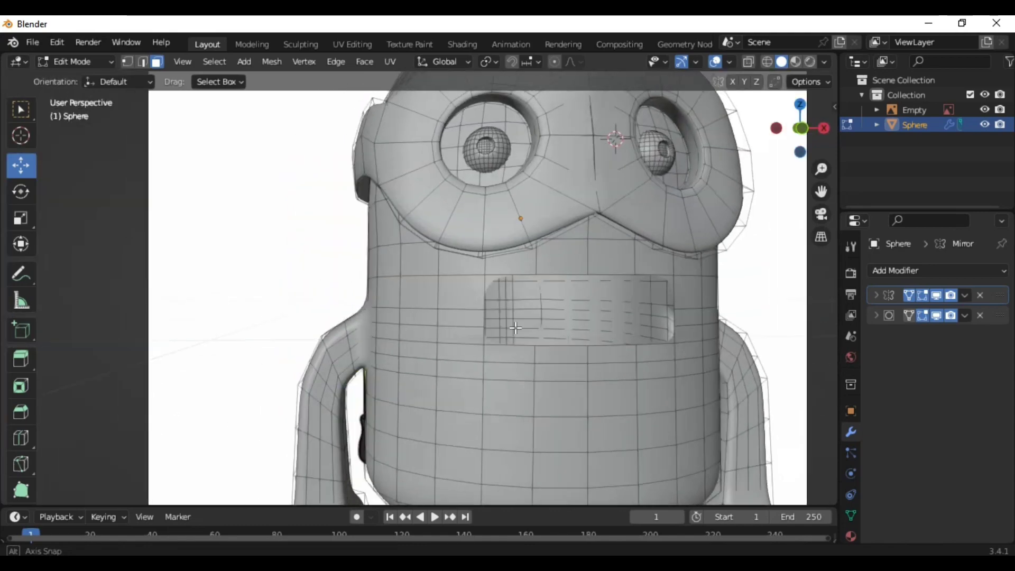
Step: In vertex select, push the mouth rim back along Y, then extrude and shrink it
click(126, 61)
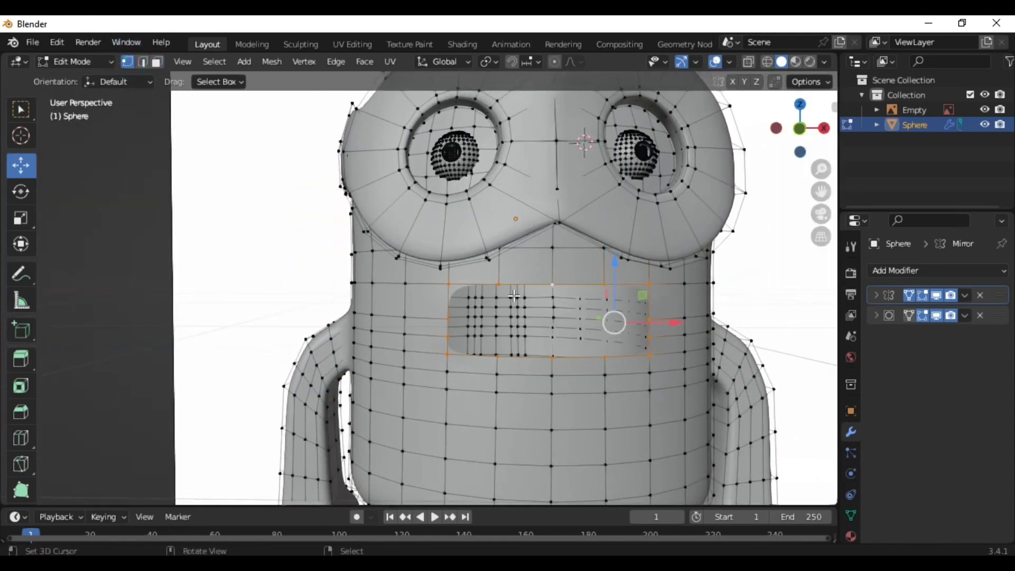
scroll(514, 296, down, 3)
mouse_move(497, 296)
middle_down()
mouse_move(544, 285)
mouse_move(474, 363)
middle_up()
scroll(474, 362, up, 1)
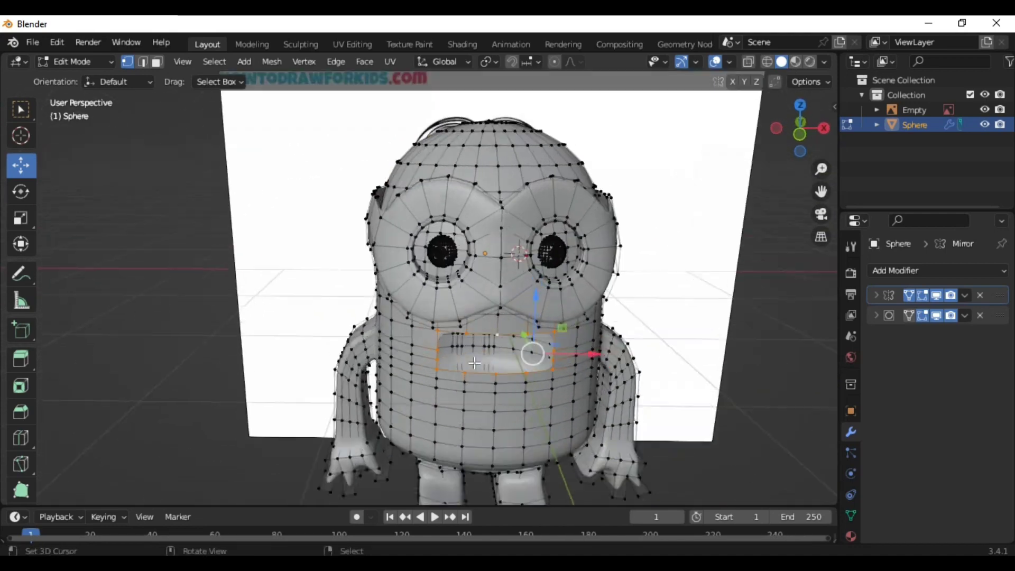
key(g)
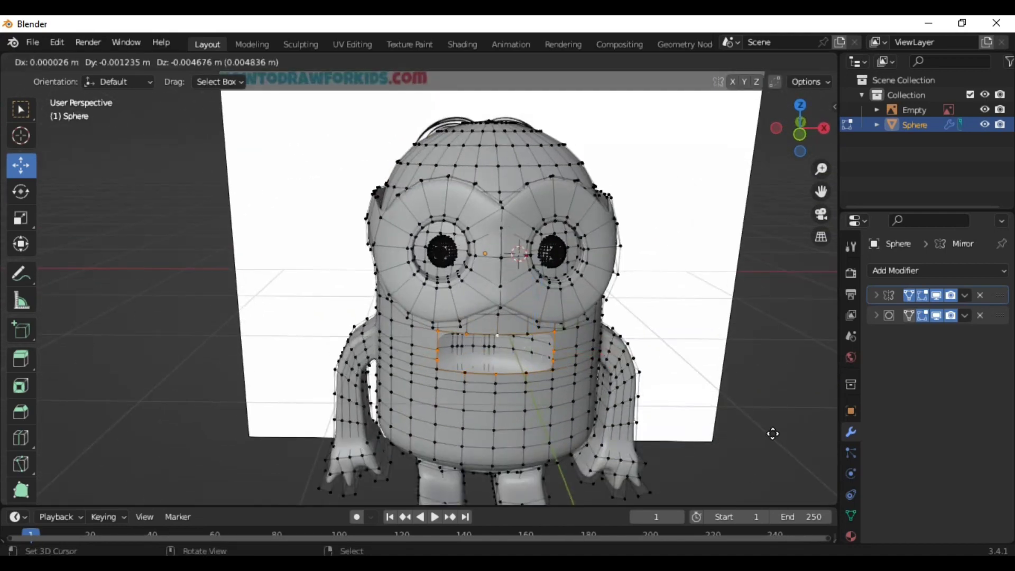
key(y)
click(757, 427)
key(e)
click(754, 425)
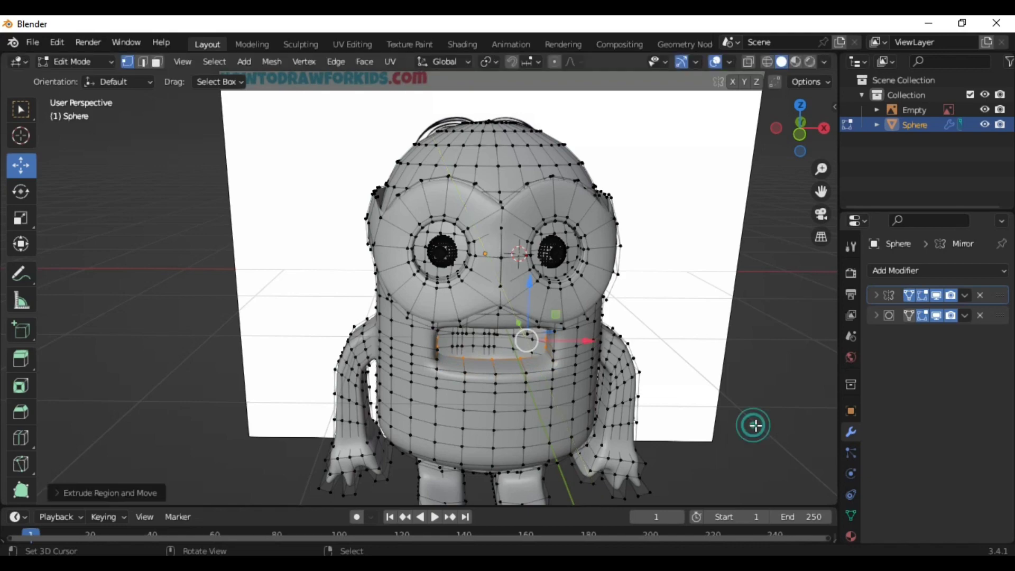
key(s)
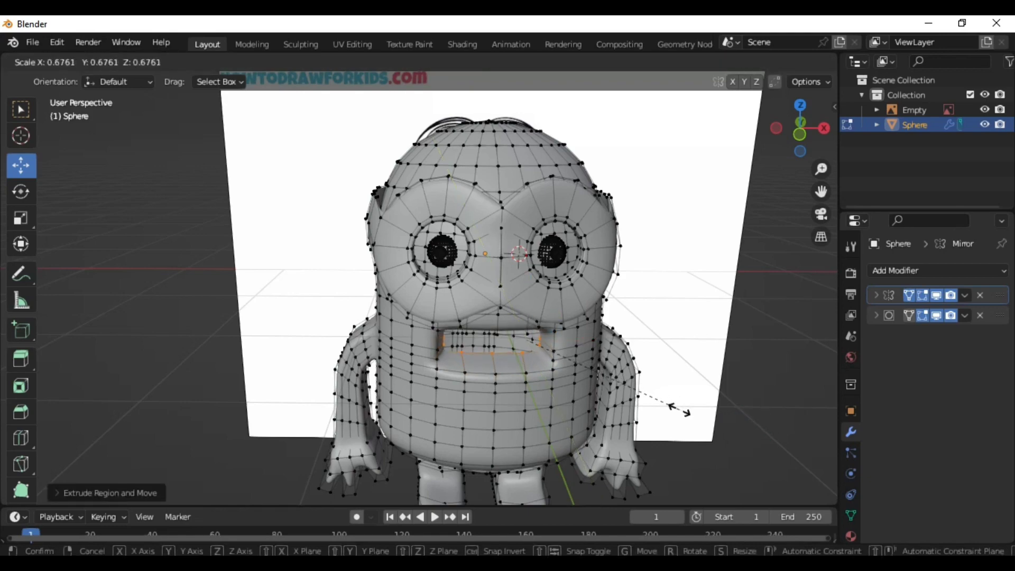
click(682, 409)
Step: Push the rim deeper along Y and extrude-scale it into a thin slit, then exit Edit Mode
middle_drag(675, 408, 548, 382)
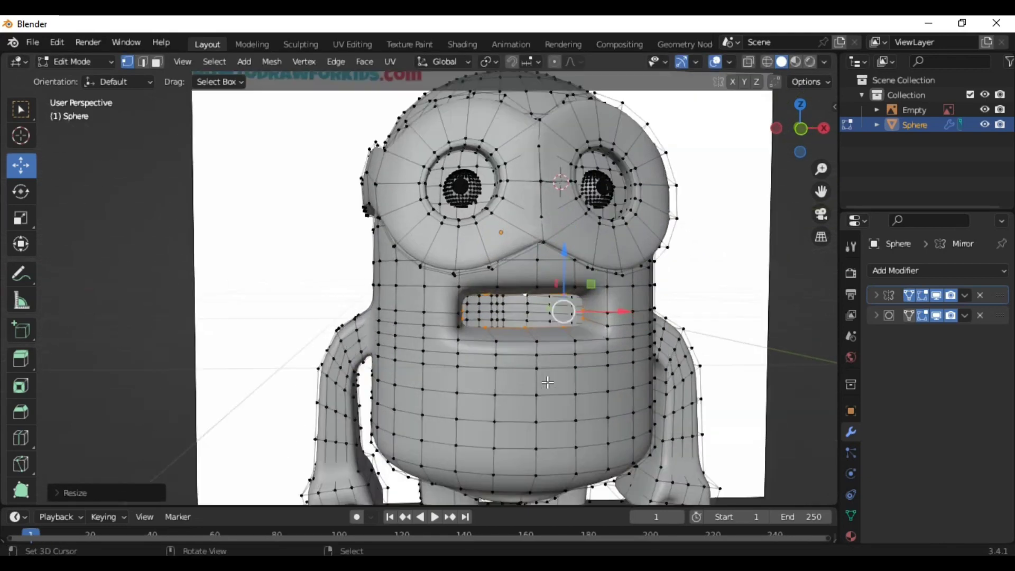
key(g)
key(y)
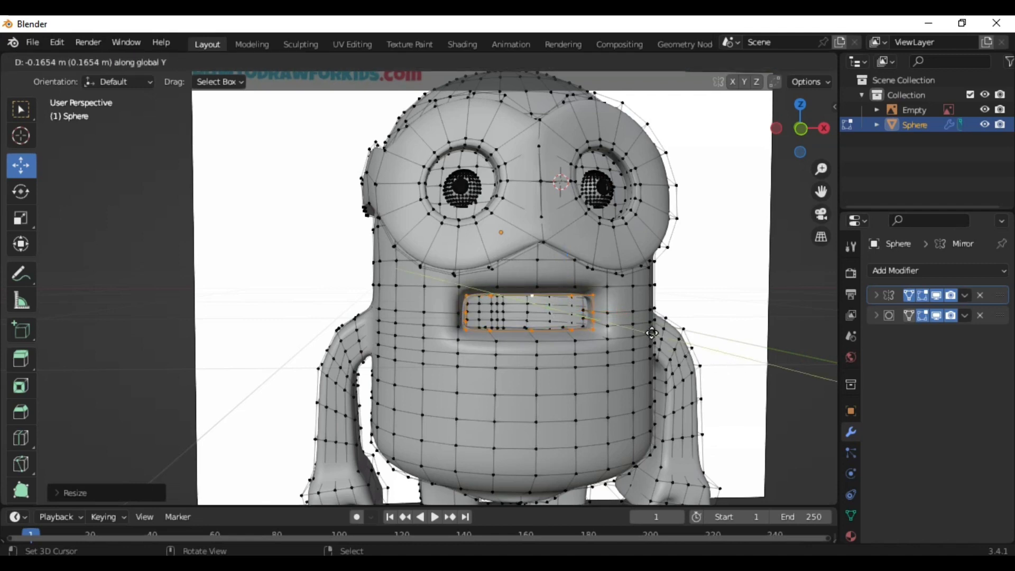
click(705, 358)
key(e)
key(s)
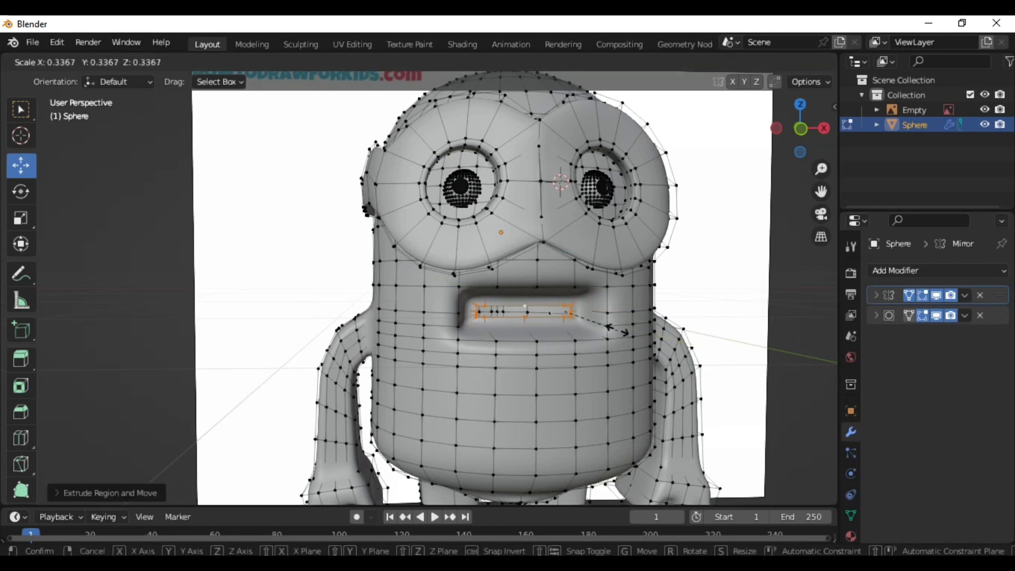
click(563, 312)
scroll(582, 338, up, 4)
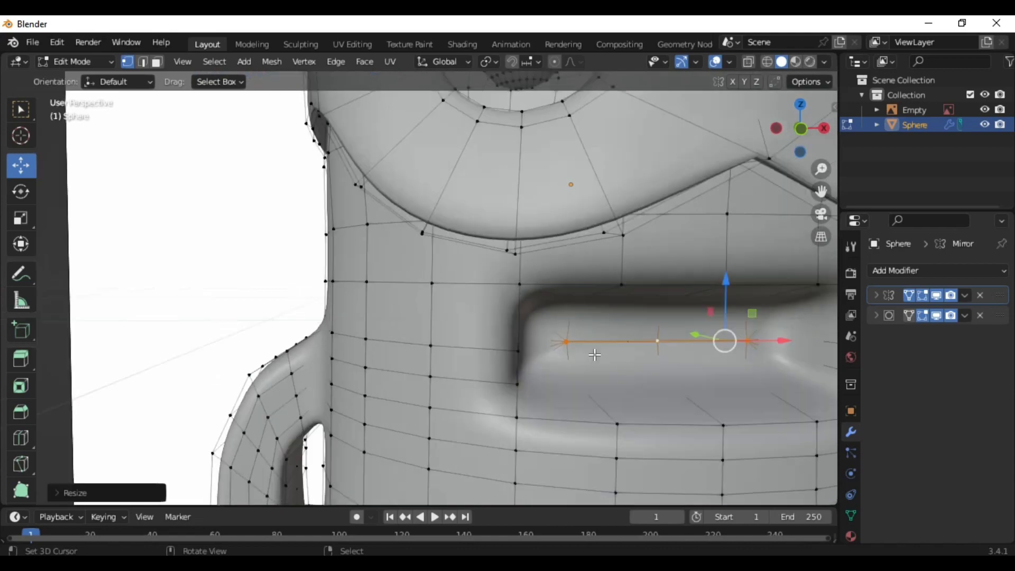
scroll(595, 355, down, 3)
mouse_move(594, 355)
middle_down()
mouse_move(566, 351)
mouse_move(611, 357)
mouse_move(498, 382)
mouse_move(771, 353)
mouse_move(541, 356)
middle_up()
key(Tab)
scroll(610, 357, down, 5)
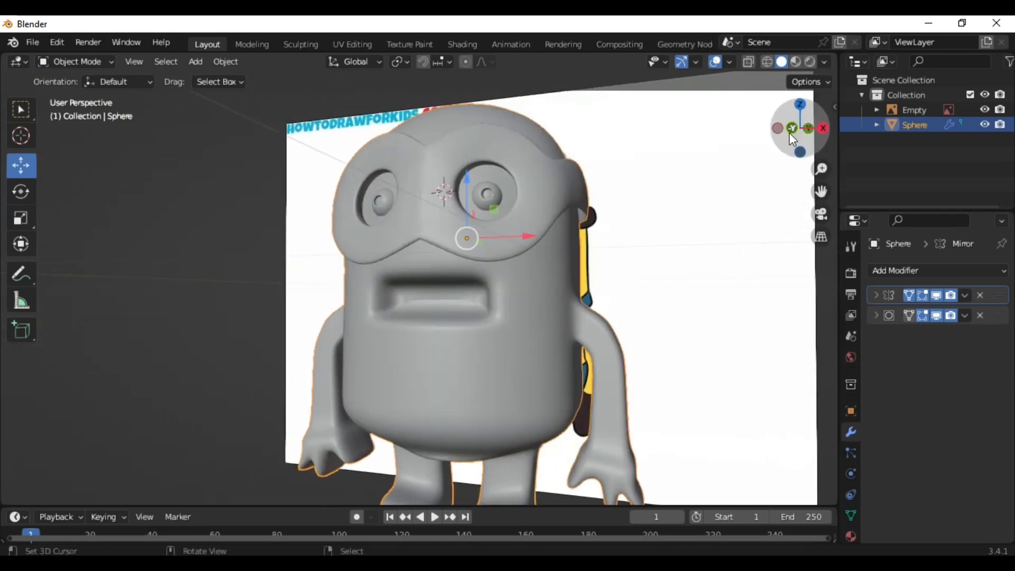
click(790, 131)
key(Tab)
scroll(546, 330, up, 4)
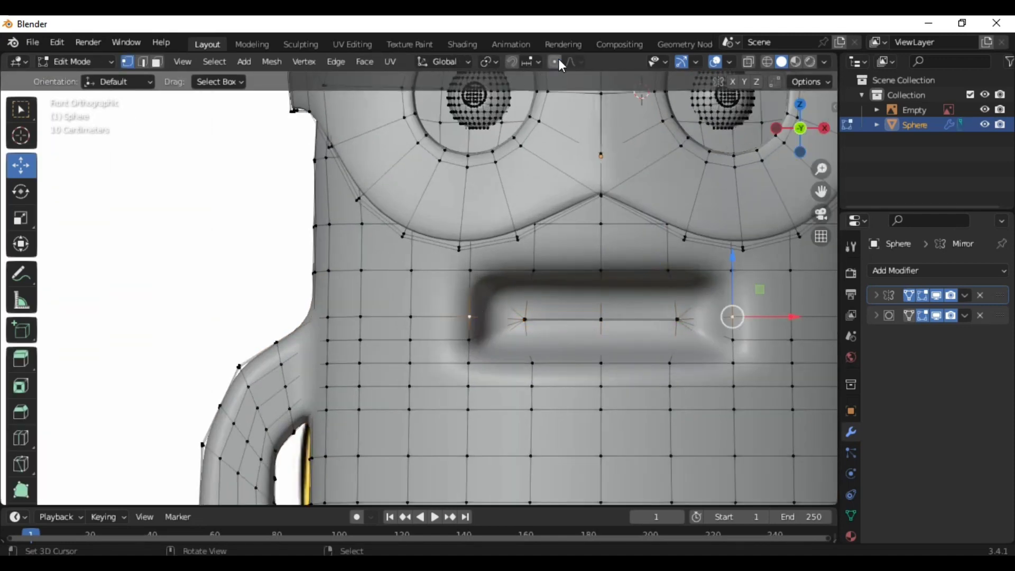
key(g)
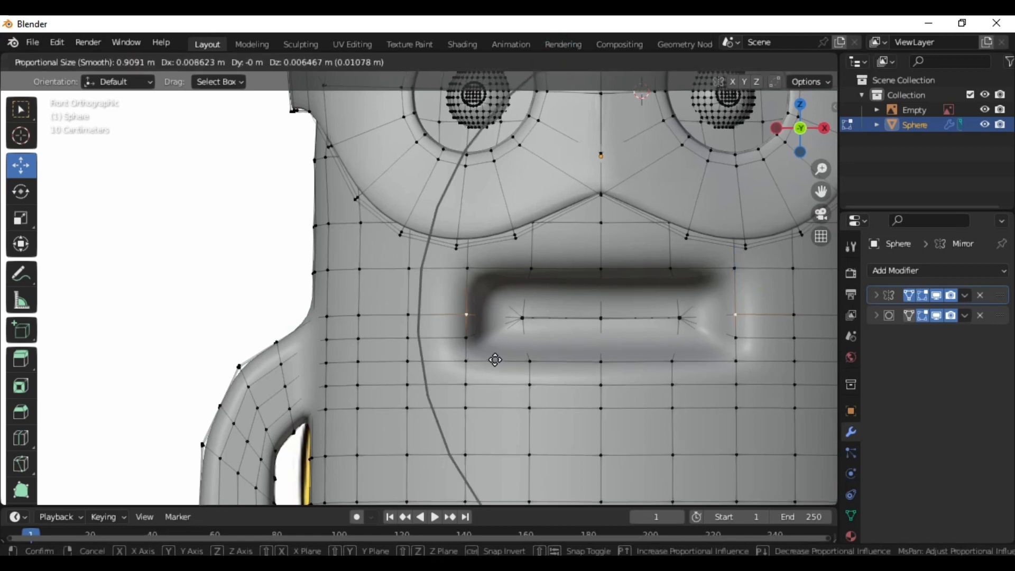
scroll(494, 360, up, 5)
scroll(495, 361, up, 5)
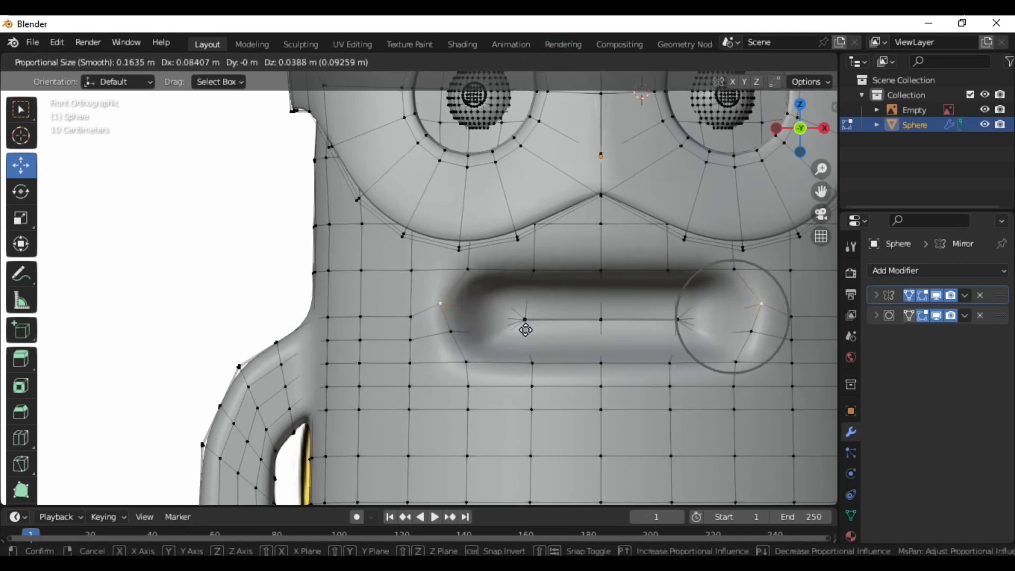
right_click(516, 316)
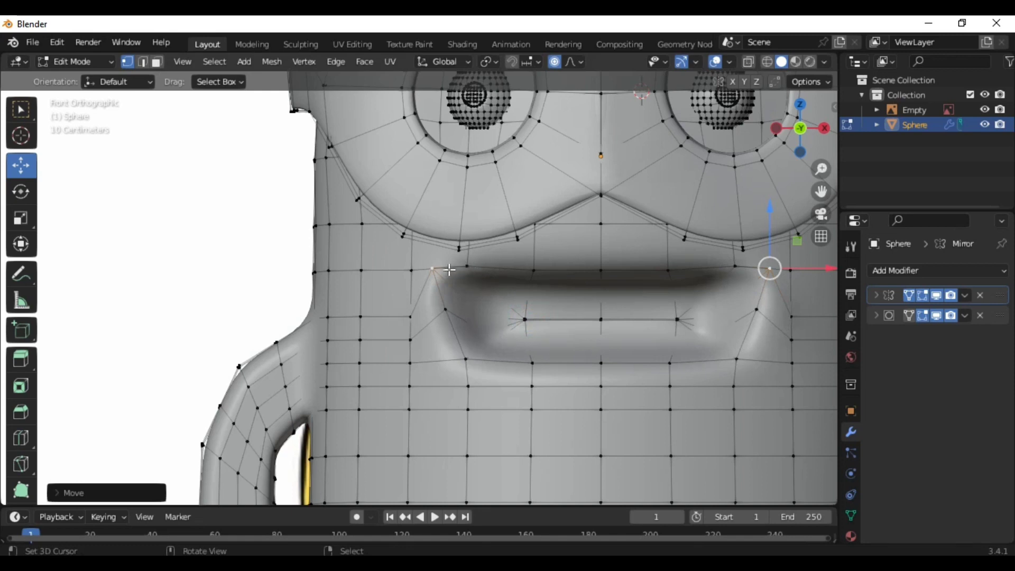
ctrl+click(601, 267)
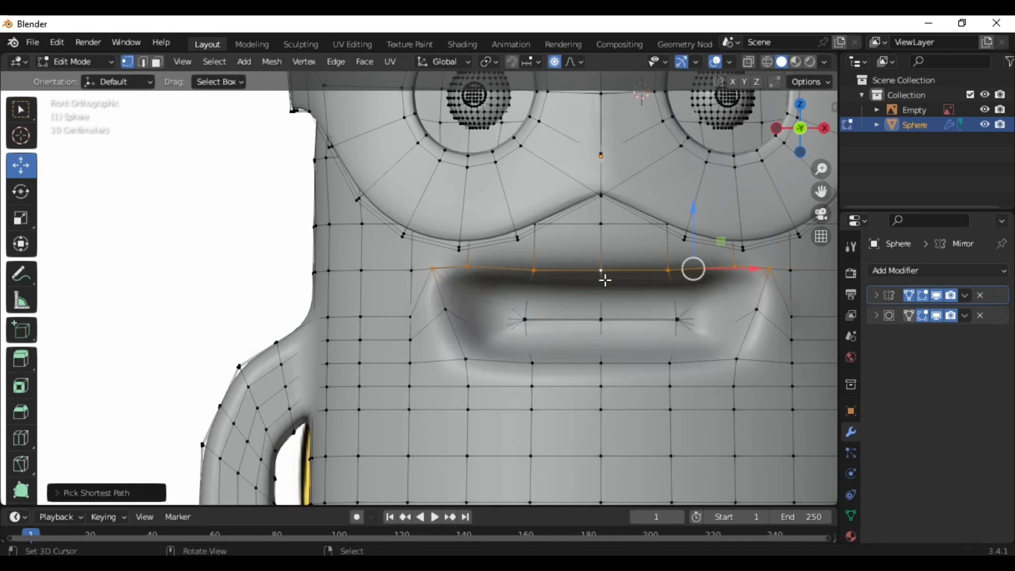
key(g)
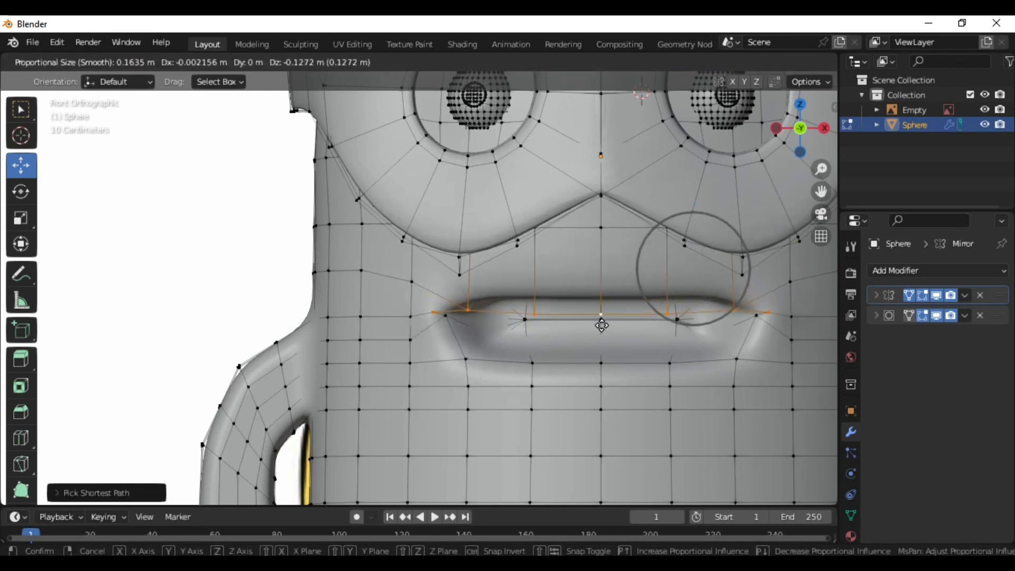
click(601, 325)
key(ctrl+z)
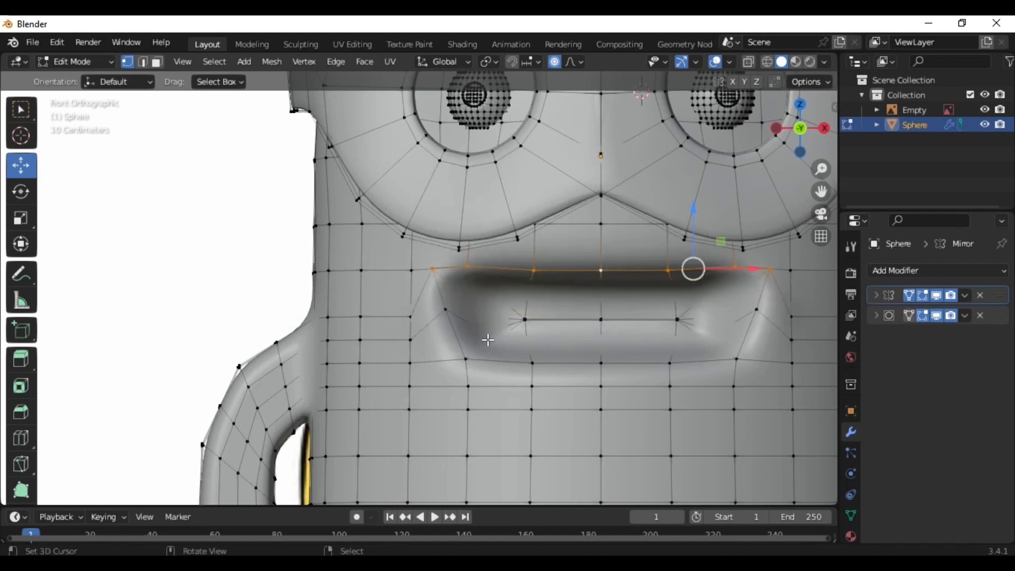
ctrl+right_click(590, 326)
scroll(581, 330, up, 1)
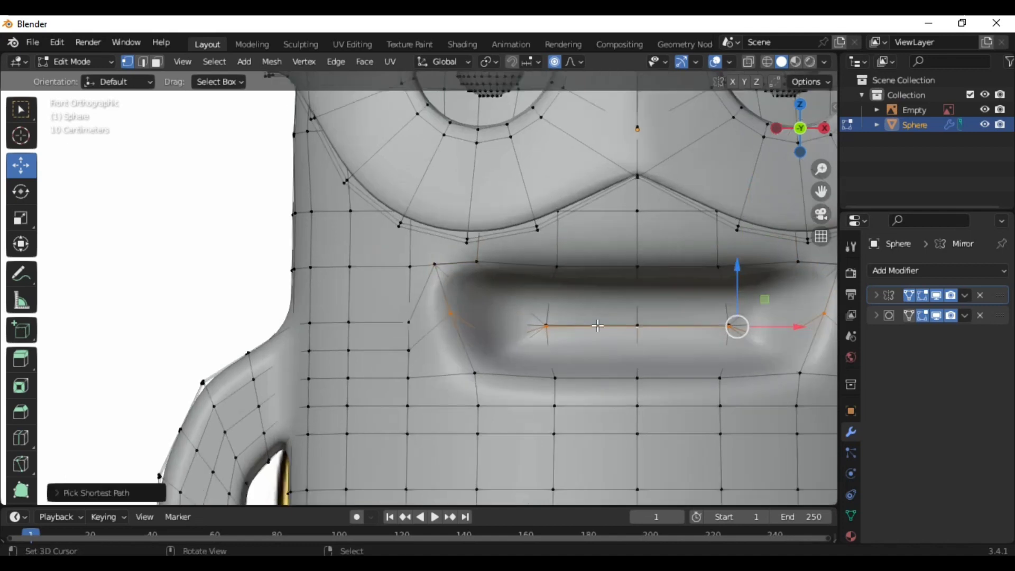
scroll(576, 332, up, 1)
Step: Merge the mouth-corner and middle mouth-line vertices by distance
drag(566, 353, 552, 353)
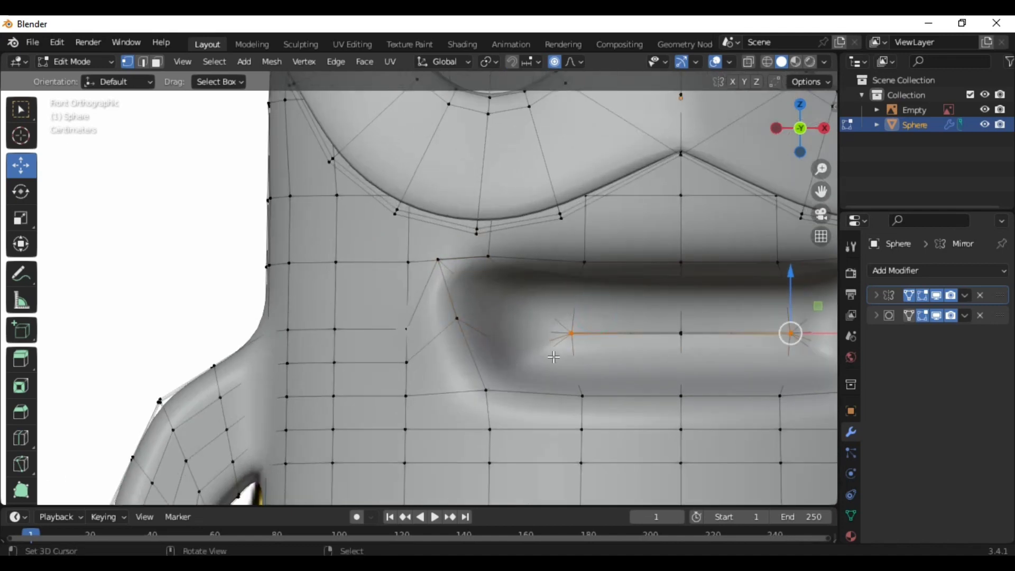
key(m)
click(526, 410)
click(701, 323)
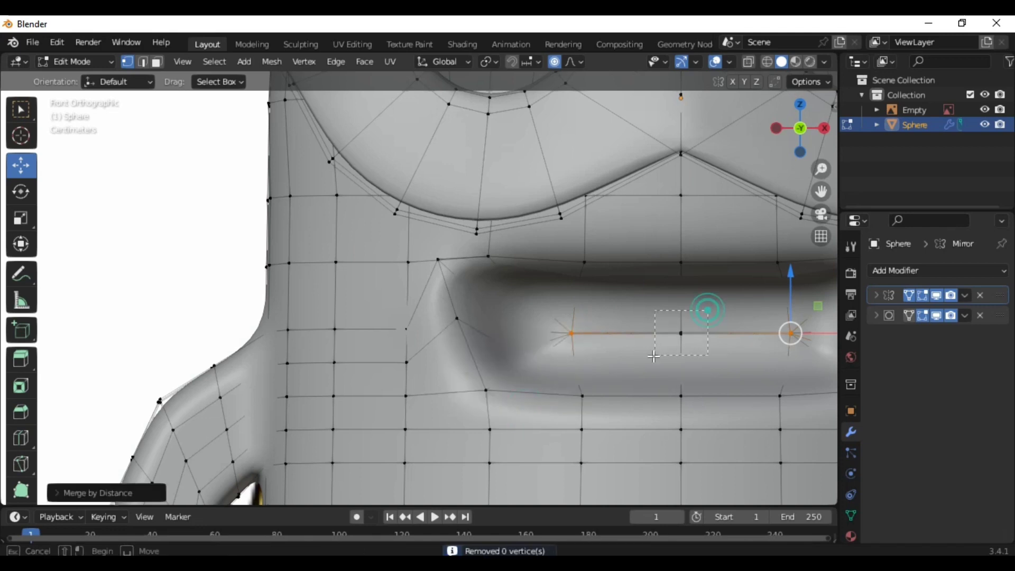
click(651, 363)
key(m)
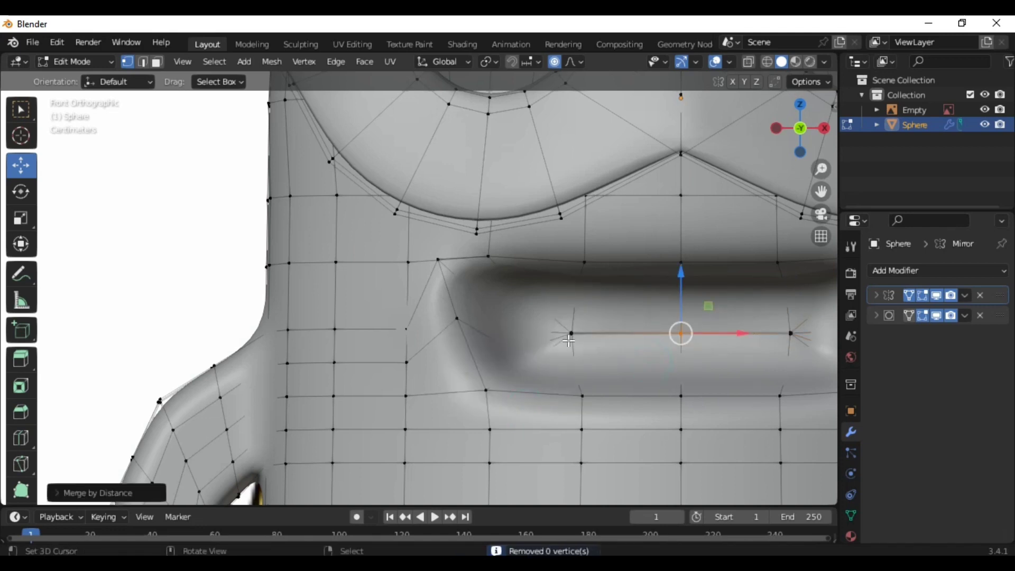
scroll(569, 341, up, 1)
scroll(611, 355, up, 1)
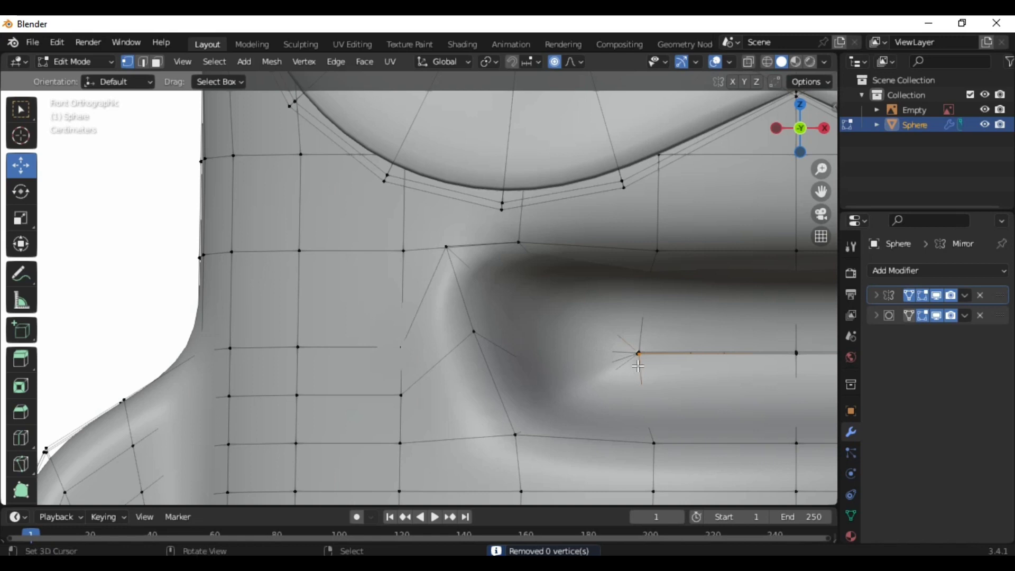
scroll(725, 397, up, 2)
Step: Merge the mouth line's end vertices by distance with Merge Distance raised to 0.77 m
click(708, 365)
key(m)
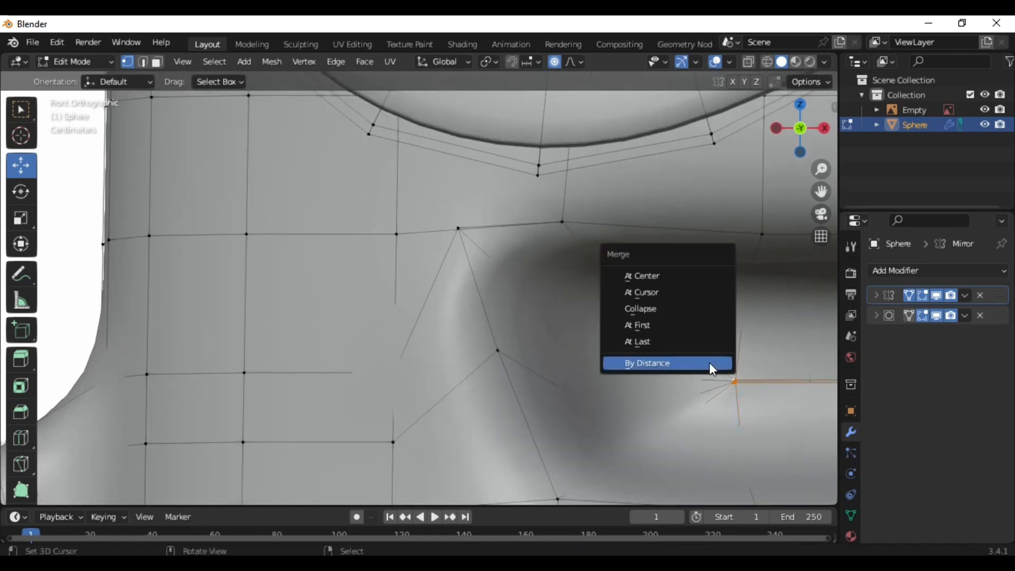
click(77, 490)
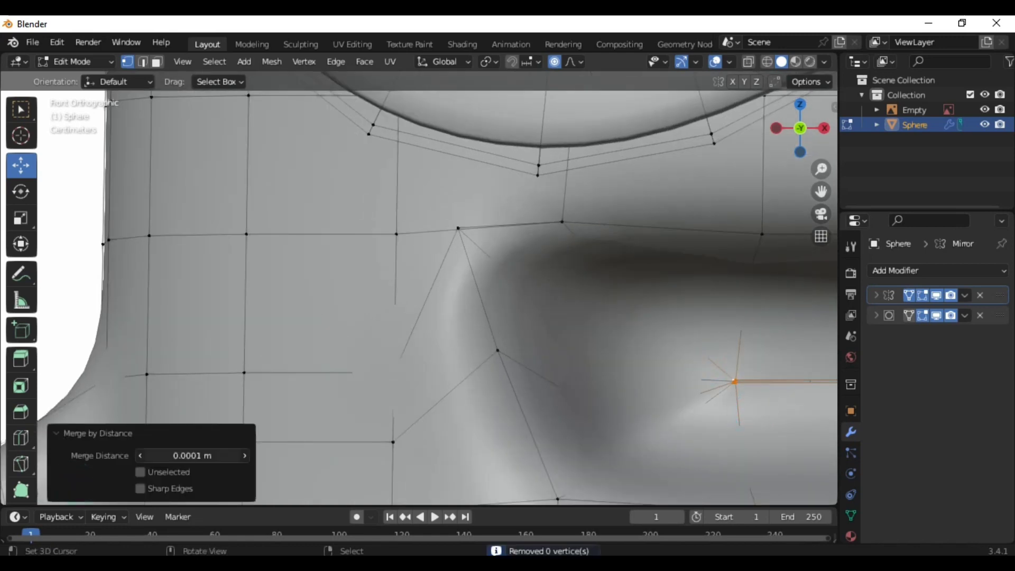
mouse_move(190, 455)
mouse_down()
mouse_move(222, 455)
mouse_move(182, 452)
mouse_up()
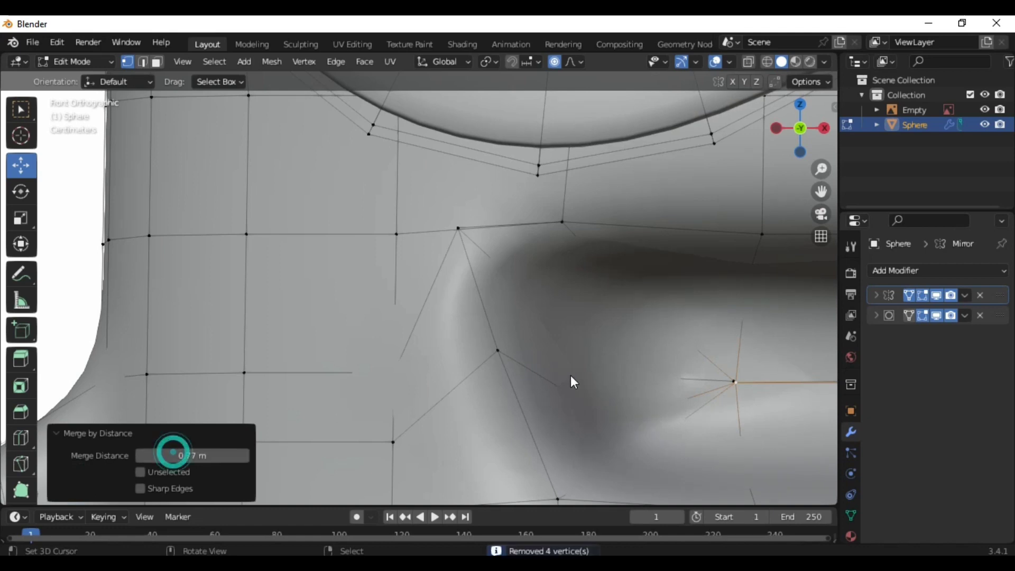
click(733, 383)
key(m)
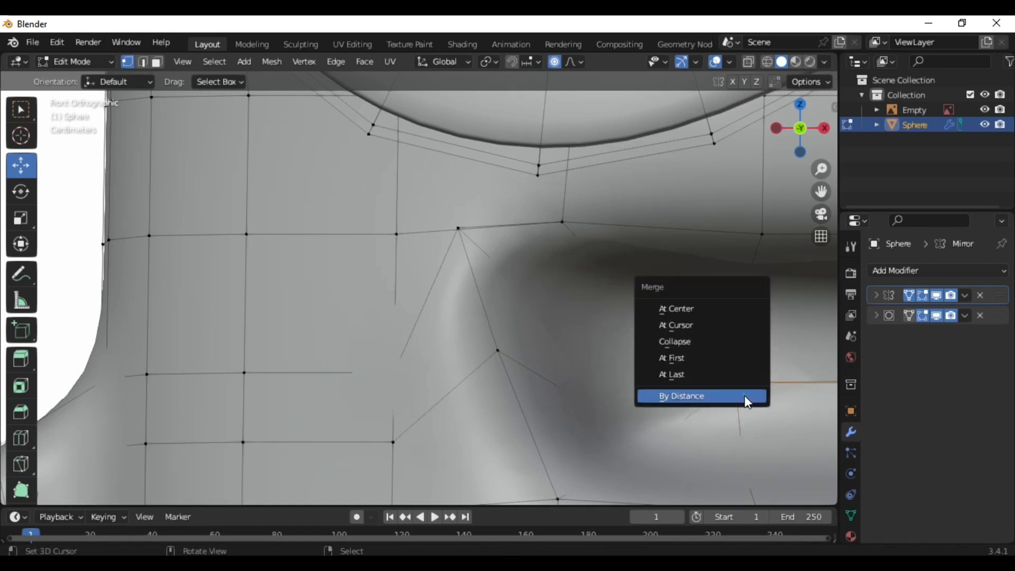
click(744, 395)
Step: Merge another stray vertex inside the mouth and return to front view
middle_drag(746, 401, 618, 408)
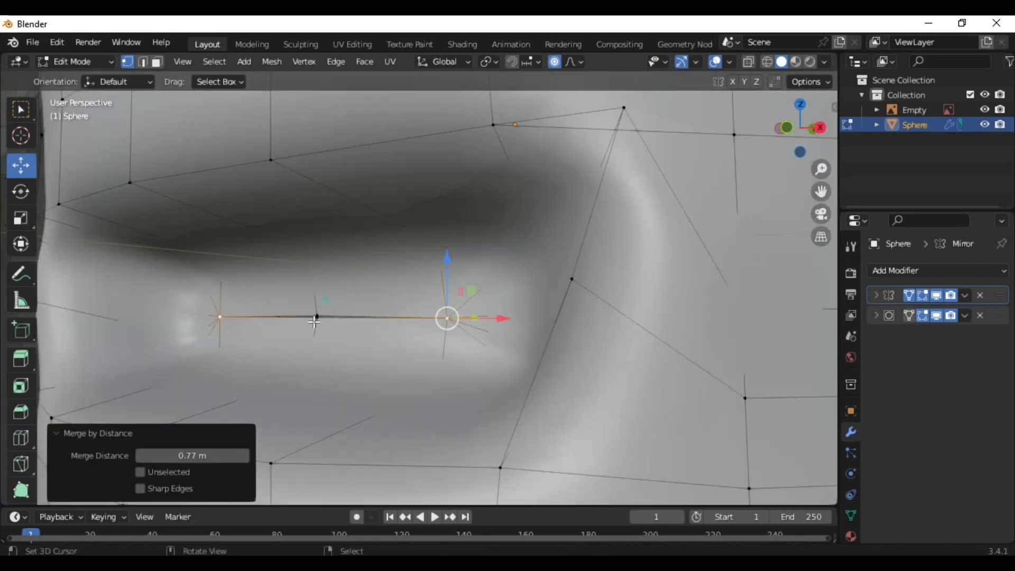
click(314, 321)
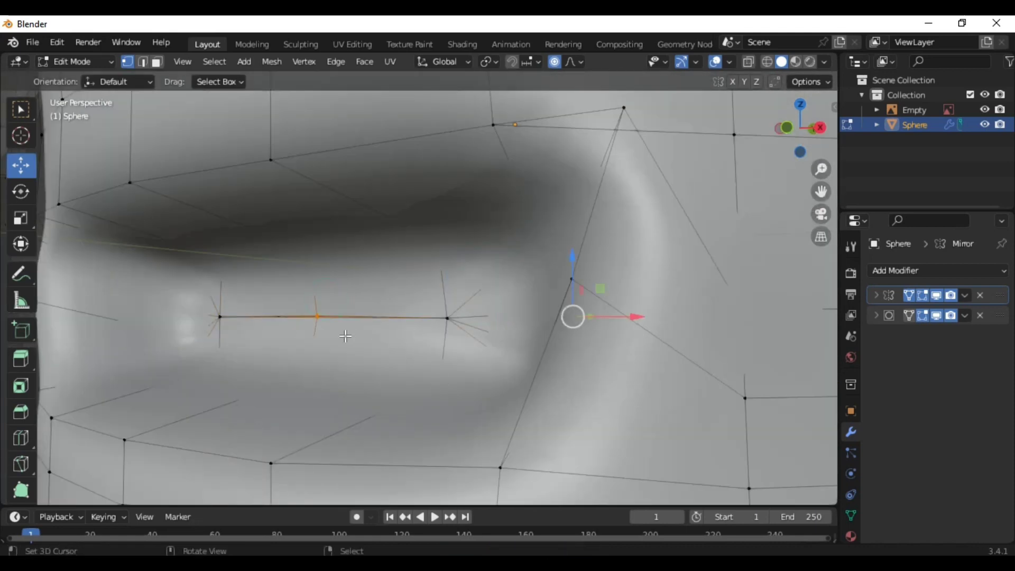
key(m)
click(395, 339)
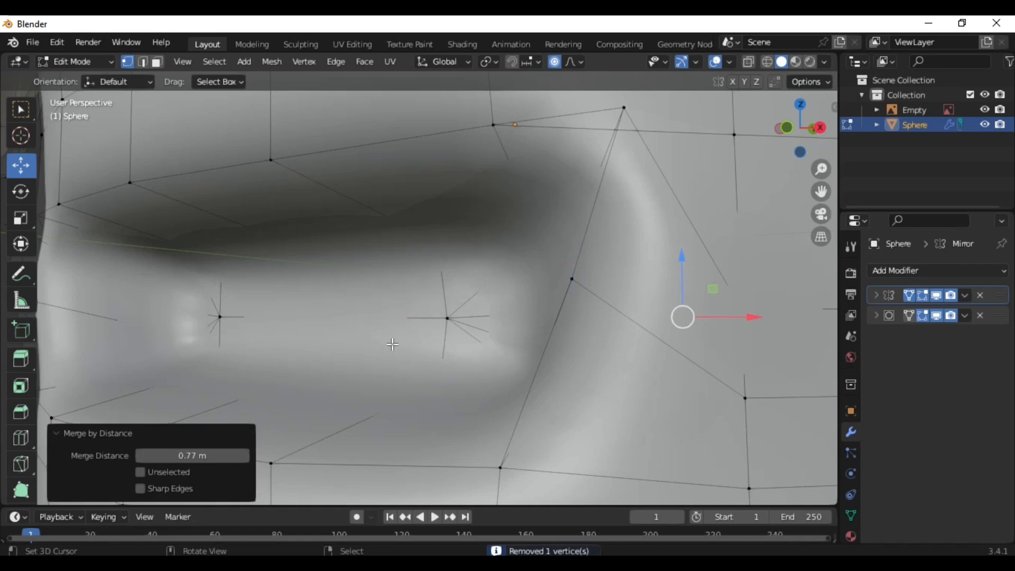
scroll(392, 344, down, 5)
middle_drag(392, 344, 555, 363)
scroll(555, 363, up, 6)
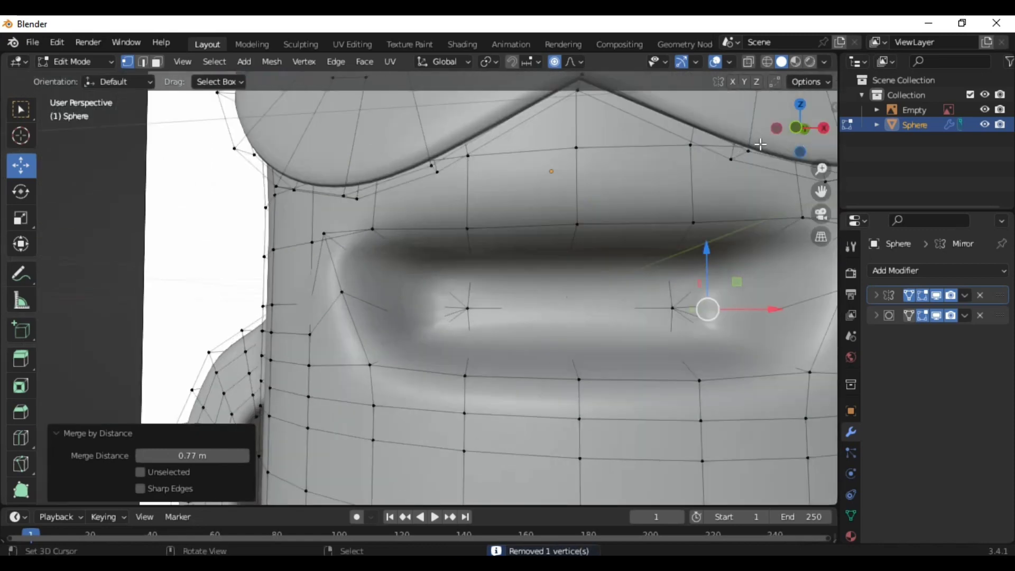
click(791, 129)
scroll(453, 376, up, 3)
Step: Select the mouth's lower lip loop and raise it, then lift the mouth corners
shift+click(485, 376)
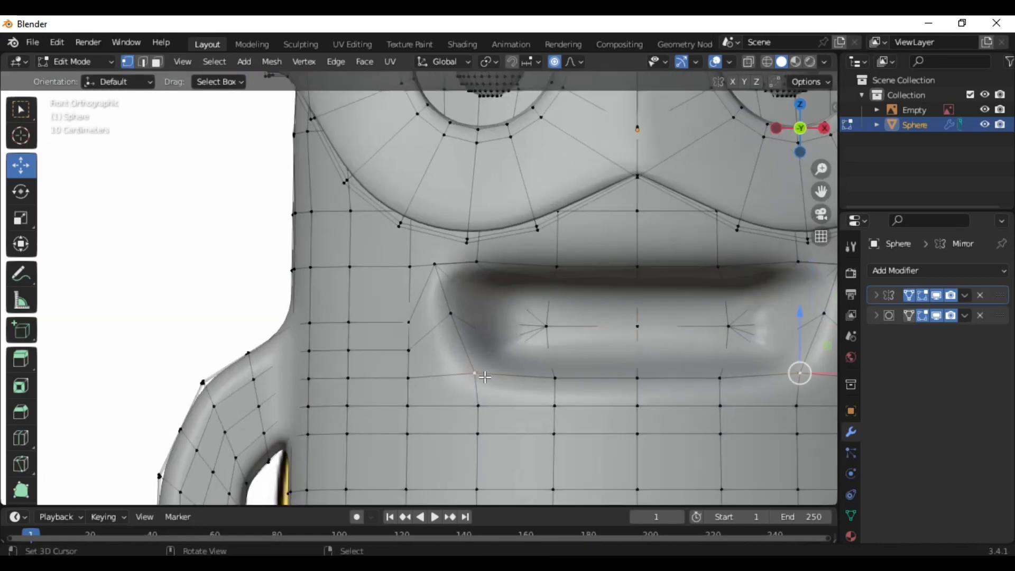
scroll(484, 376, down, 3)
scroll(550, 370, up, 1)
ctrl+click(570, 351)
key(g)
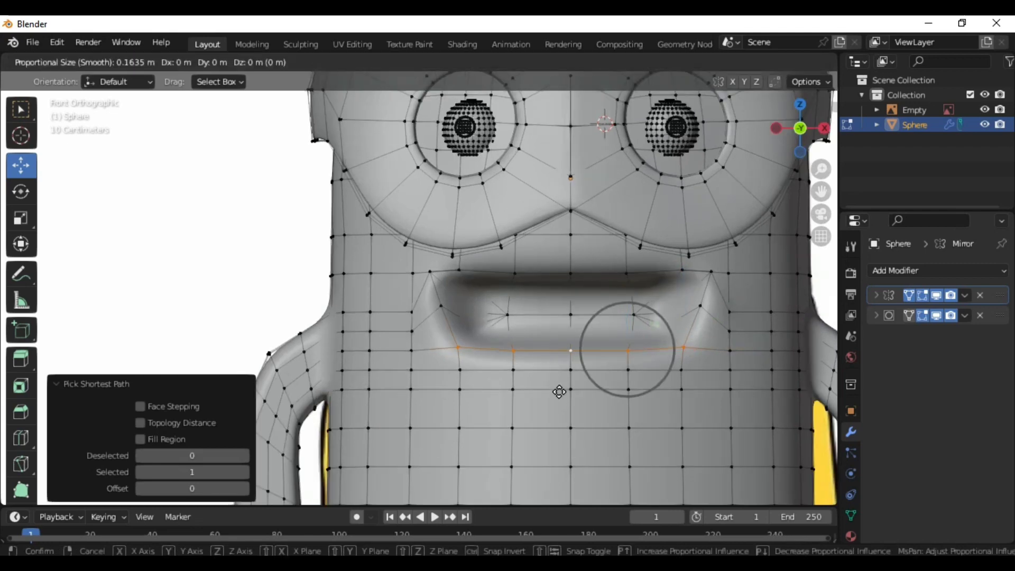
click(470, 328)
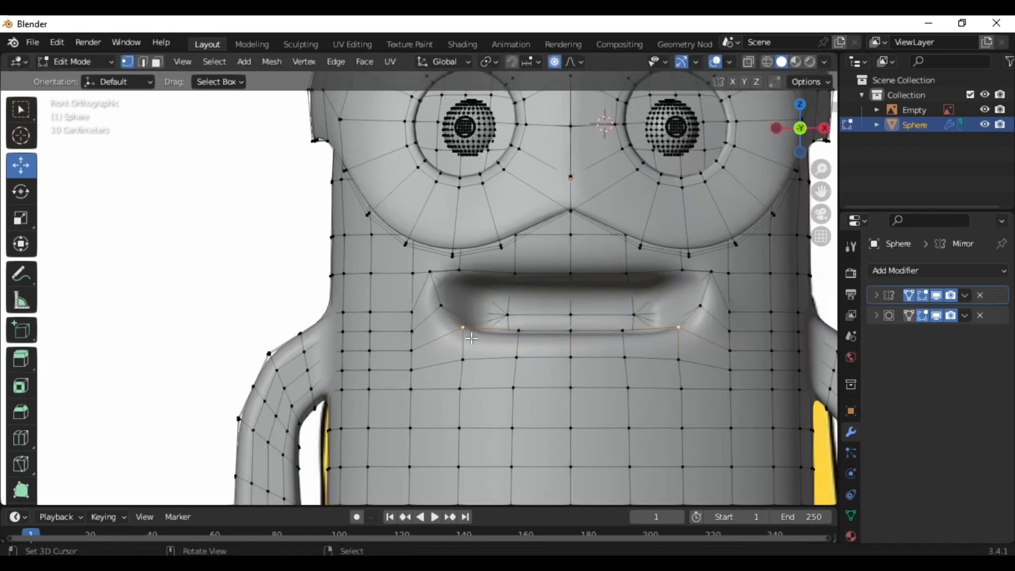
key(g)
click(507, 345)
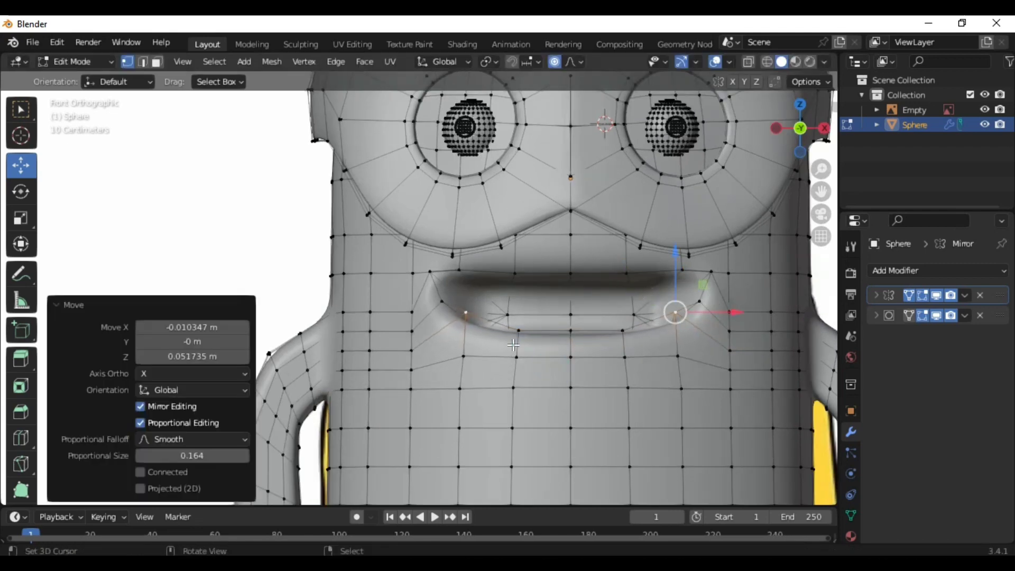
Step: Inspect the smoothed mouth from an orbited view, then return to the front view in Edit Mode
key(Tab)
scroll(523, 348, down, 3)
scroll(523, 347, down, 2)
mouse_move(482, 356)
middle_down()
mouse_move(648, 367)
mouse_move(550, 374)
mouse_move(463, 361)
mouse_move(491, 345)
middle_up()
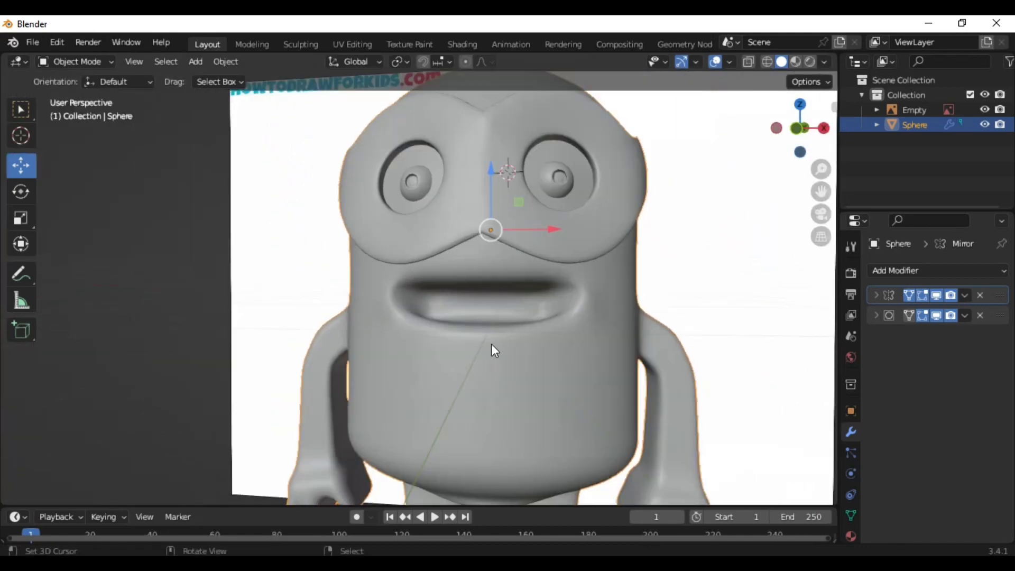
click(785, 127)
scroll(559, 294, up, 4)
key(Tab)
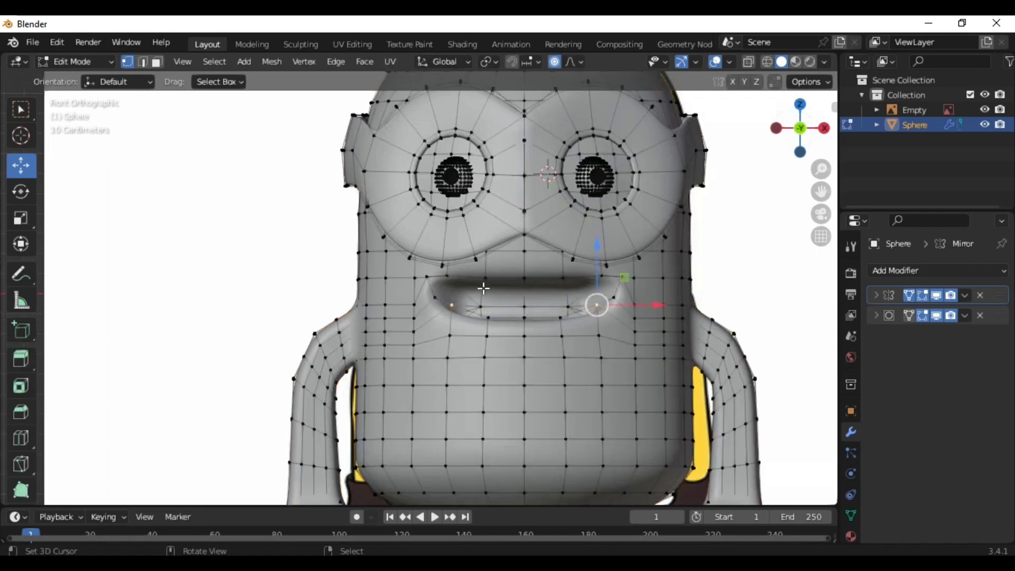
Step: Lower the middle of the mouth about 0.041 m with a larger proportional size, then exit Edit Mode
drag(522, 279, 519, 300)
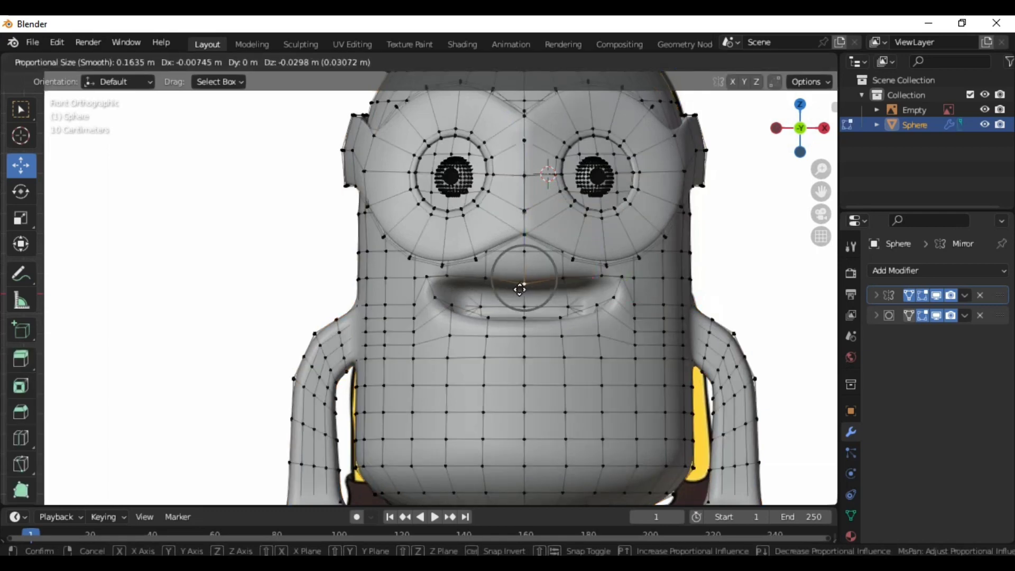
scroll(520, 296, down, 4)
scroll(519, 300, down, 1)
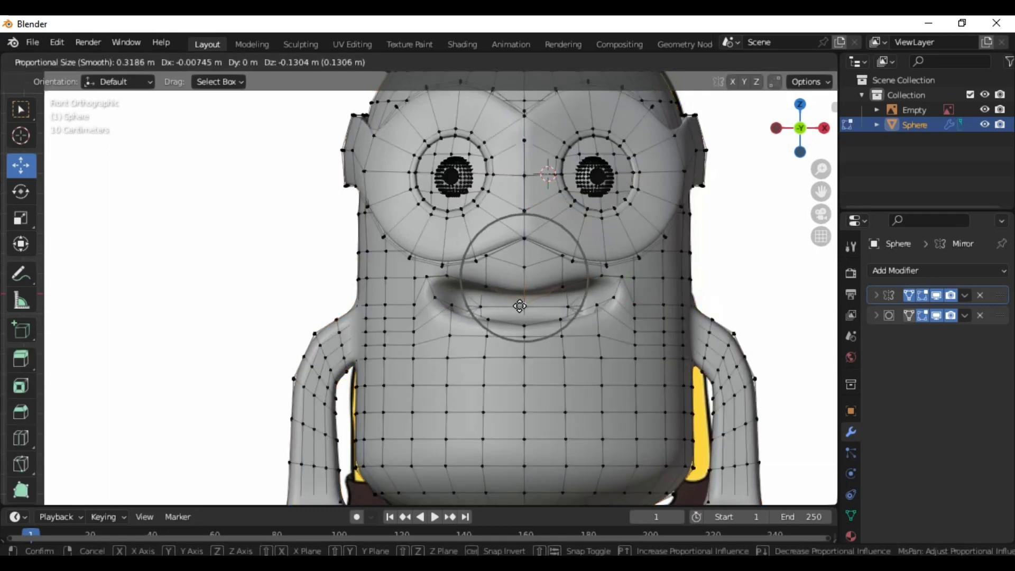
scroll(520, 305, down, 1)
click(518, 308)
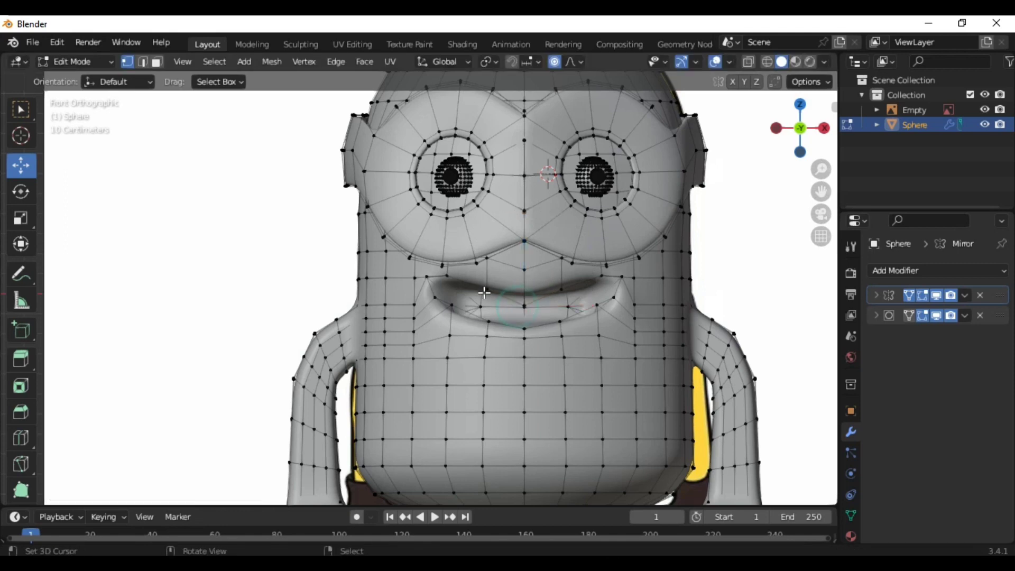
key(g)
click(498, 318)
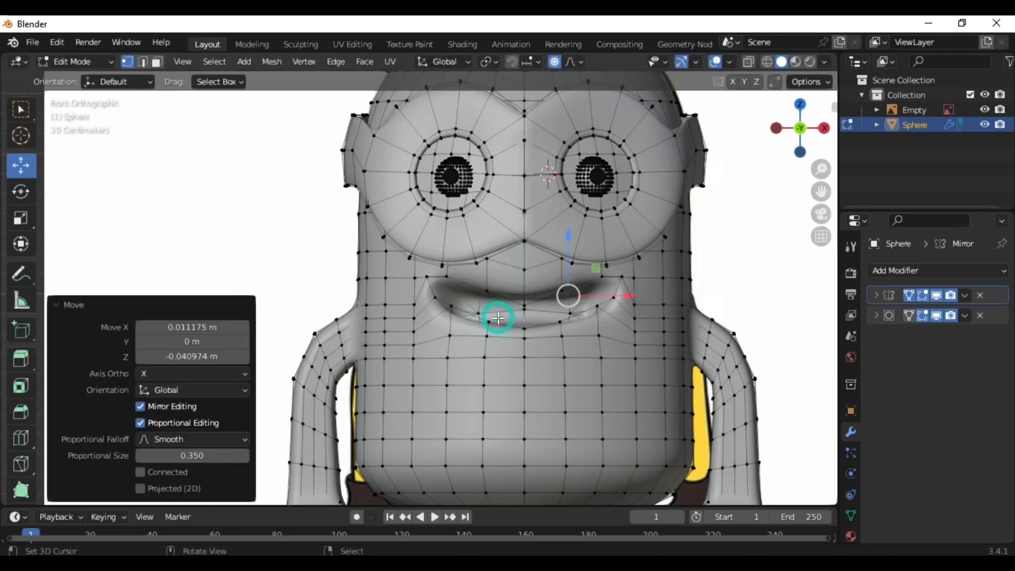
key(Tab)
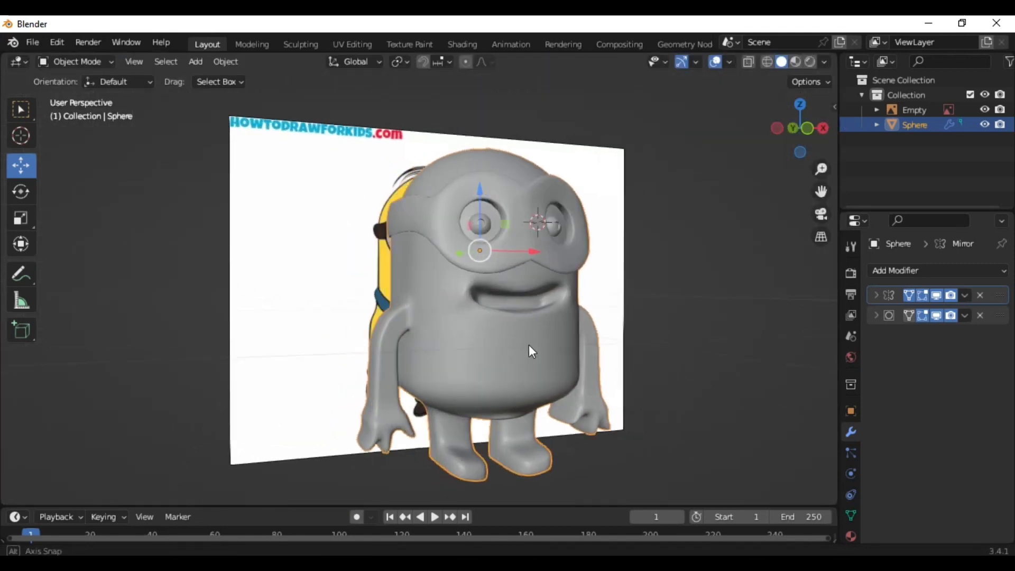